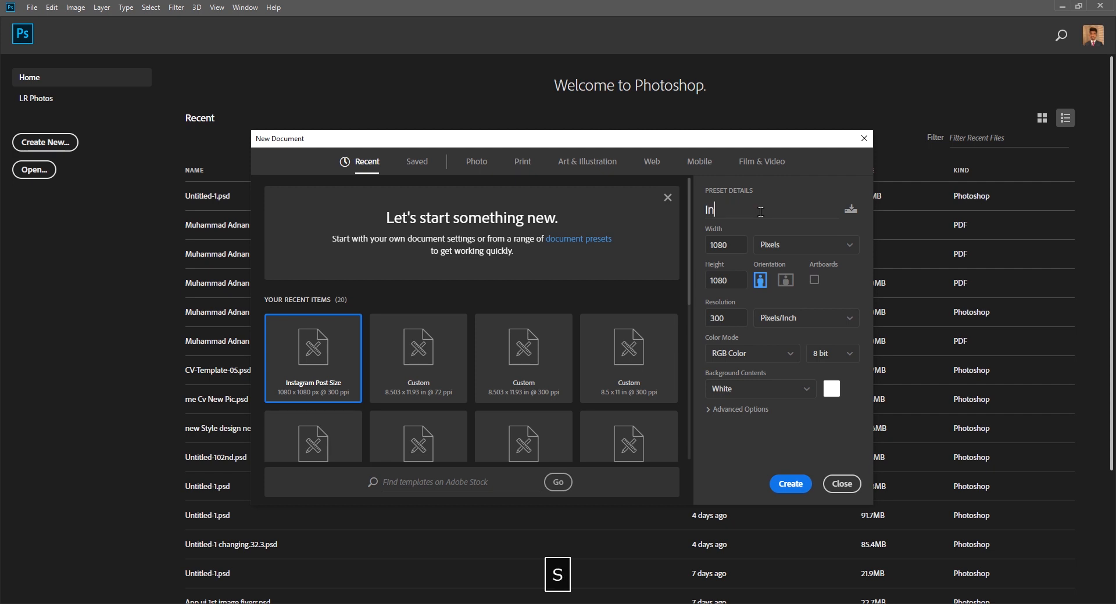
Step: Create a document named Instagram Post at 1080 x 1080 pixels, 300 pixels/inch, RGB Color with a white background
key("BackSpace")
type("gram Post")
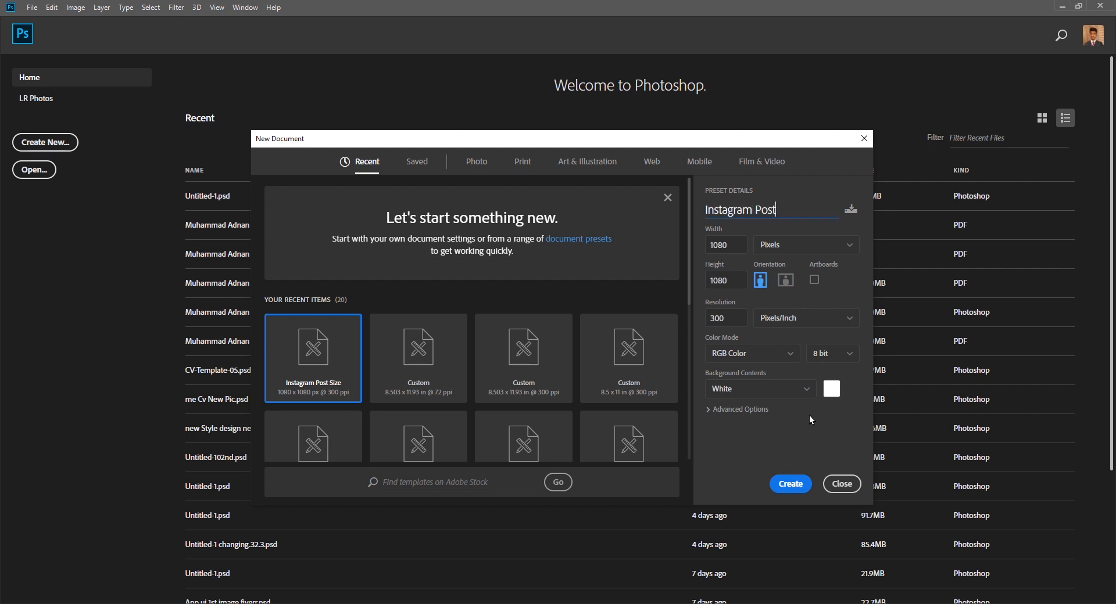
left_click(795, 486)
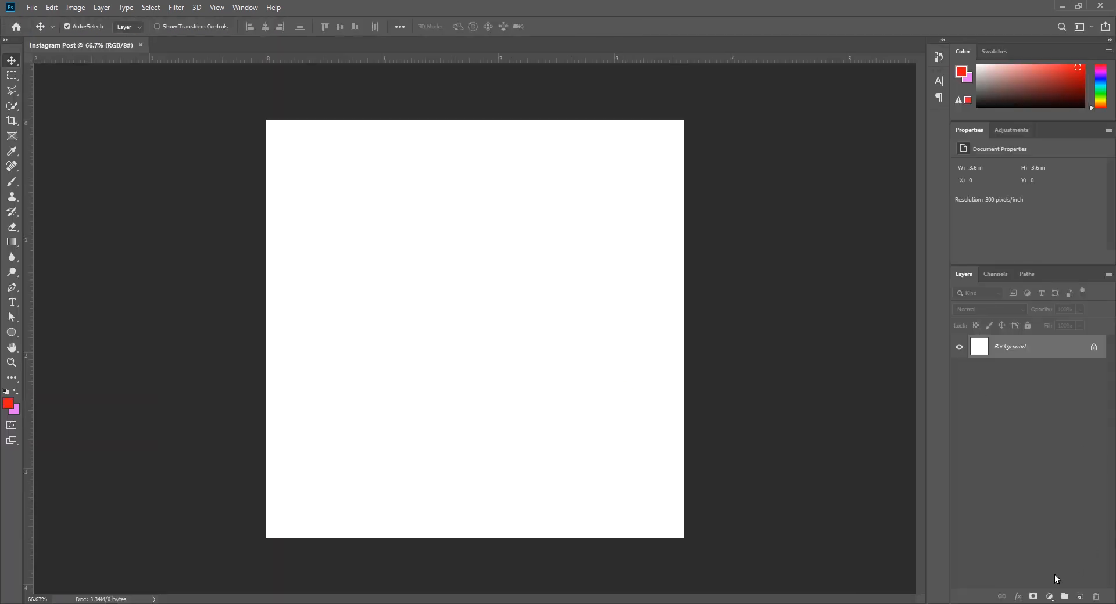
Step: Add a Solid Color fill layer above the background in dark blue 001b59
left_click(1049, 597)
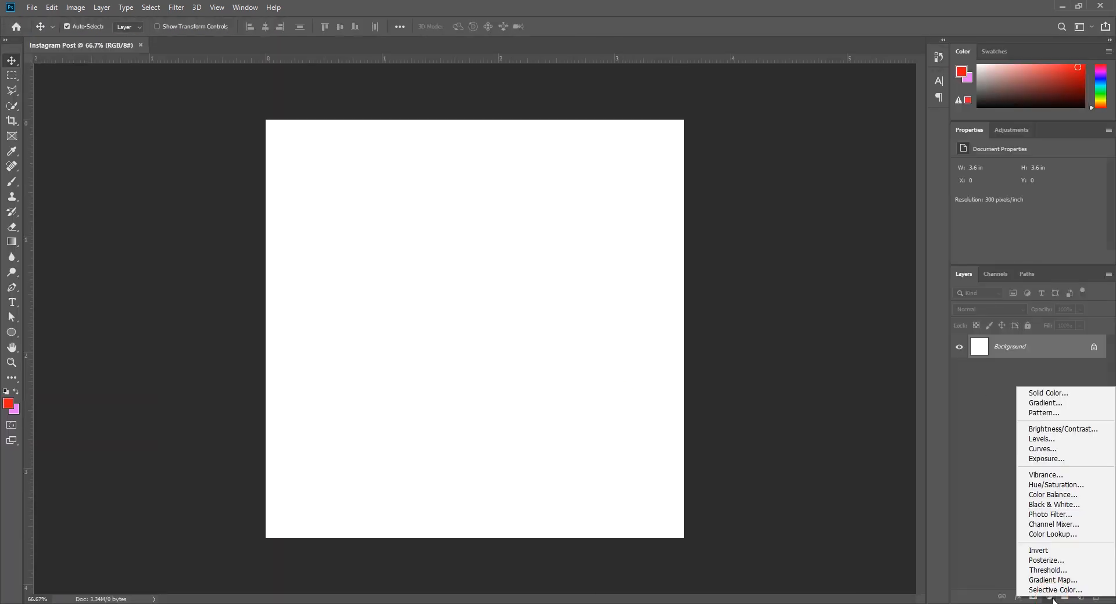
left_click(1061, 398)
left_click(835, 264)
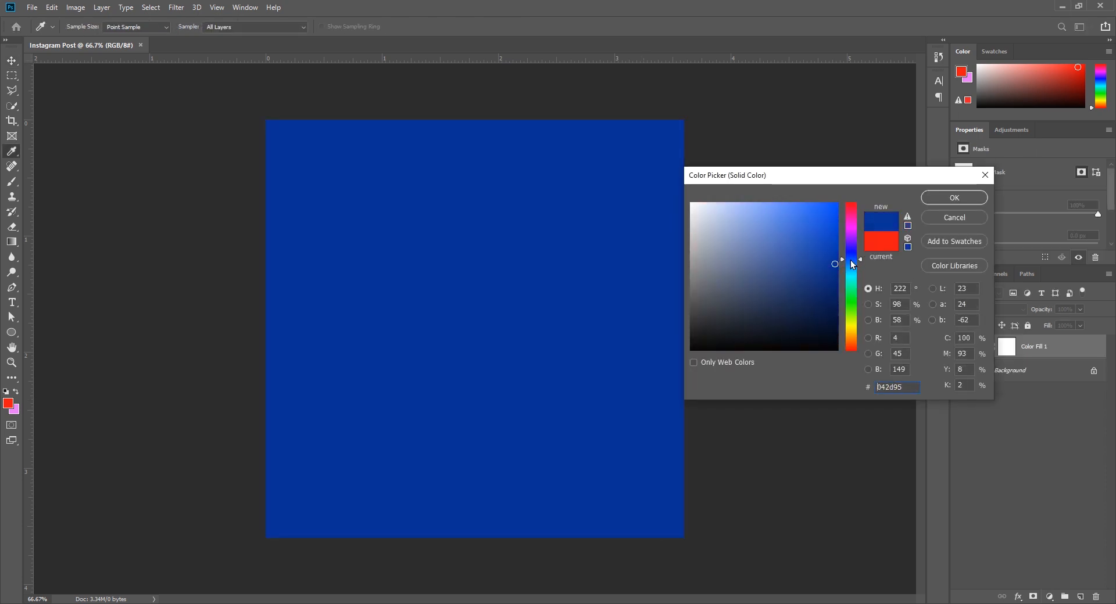
left_click_drag(834, 280, 844, 291)
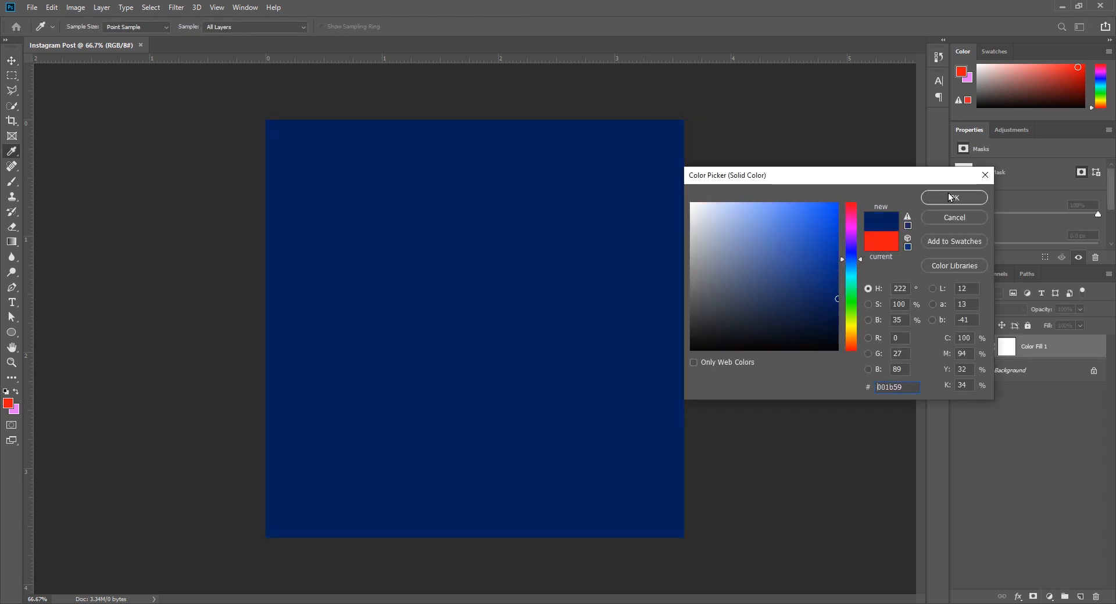
left_click(949, 197)
Step: Add a Gradient Overlay to the colour fill layer, starting from the blue gradient preset
left_click(1067, 348)
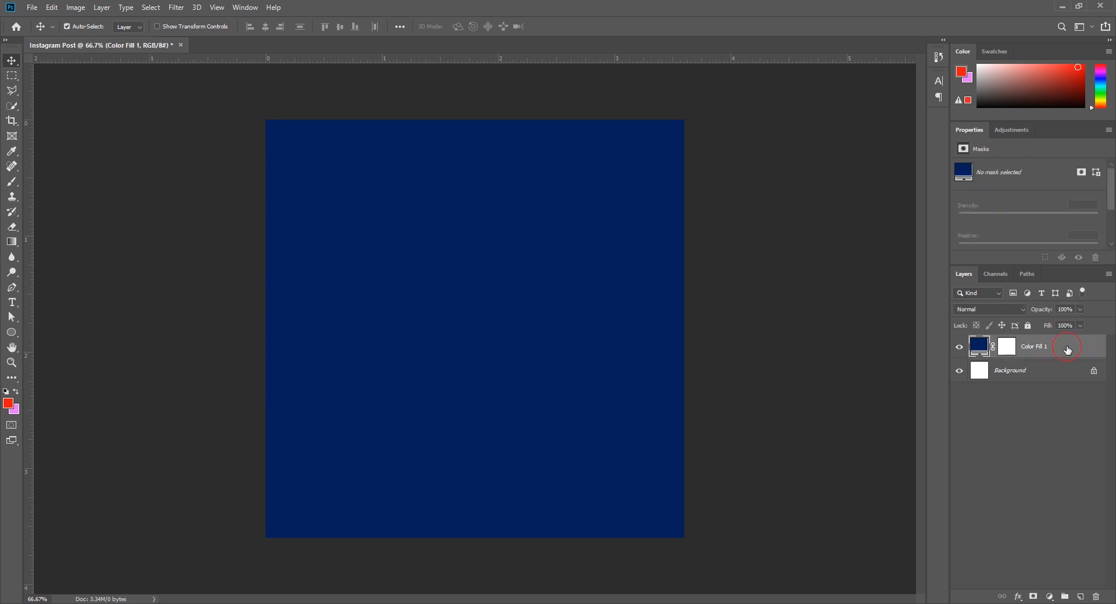
double_click(1067, 348)
left_click(718, 327)
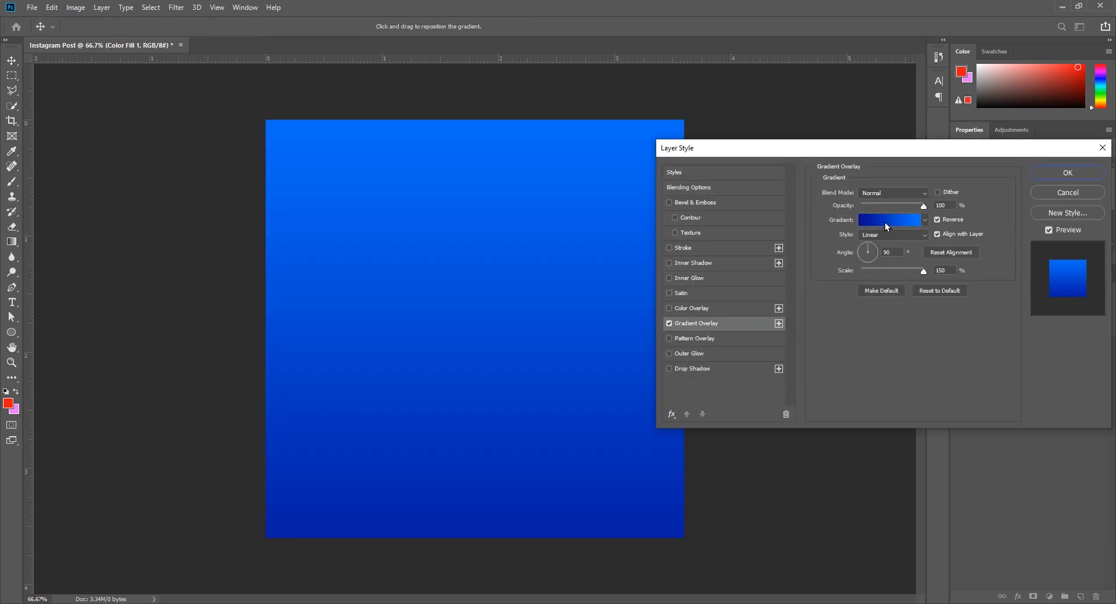
left_click(885, 222)
left_click(790, 317)
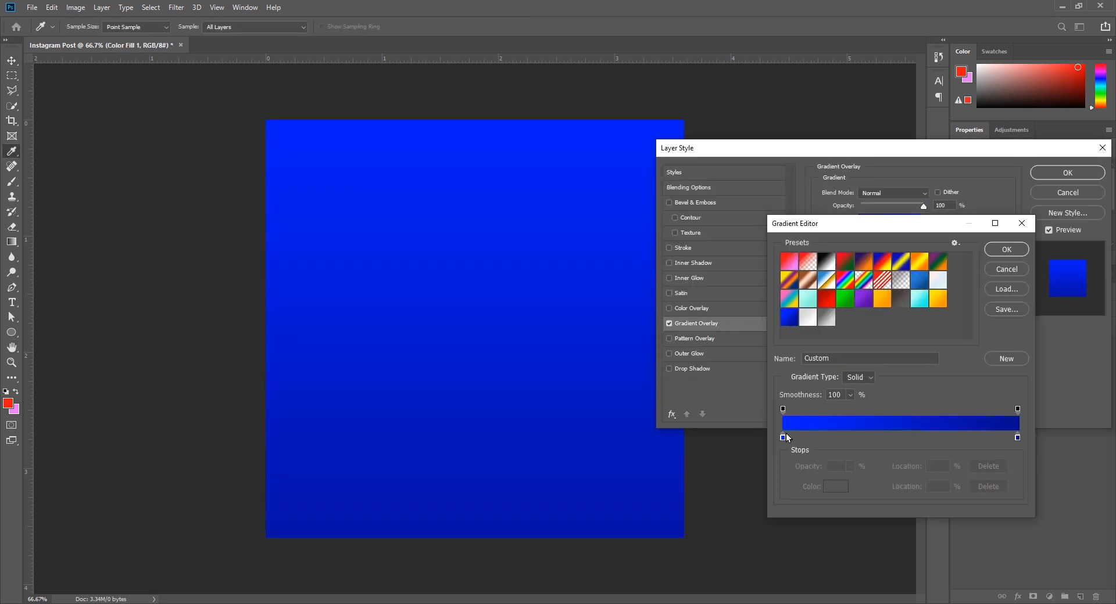
Step: Set the overlay gradient's first colour stop to 010e94 and its end stop to 00044f
left_click(834, 486)
type("010e94")
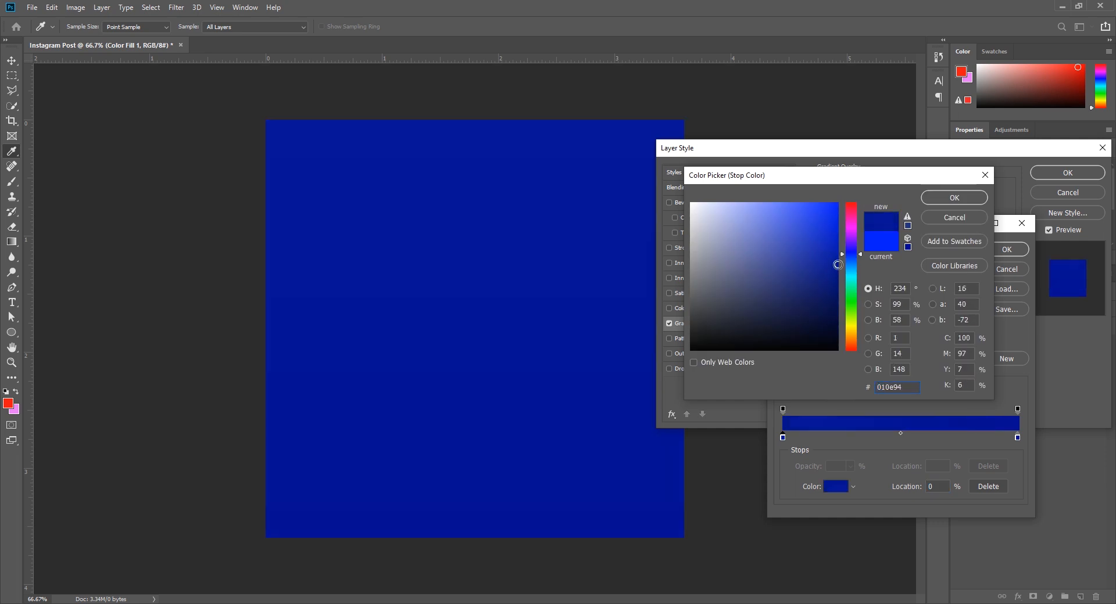
left_click(944, 199)
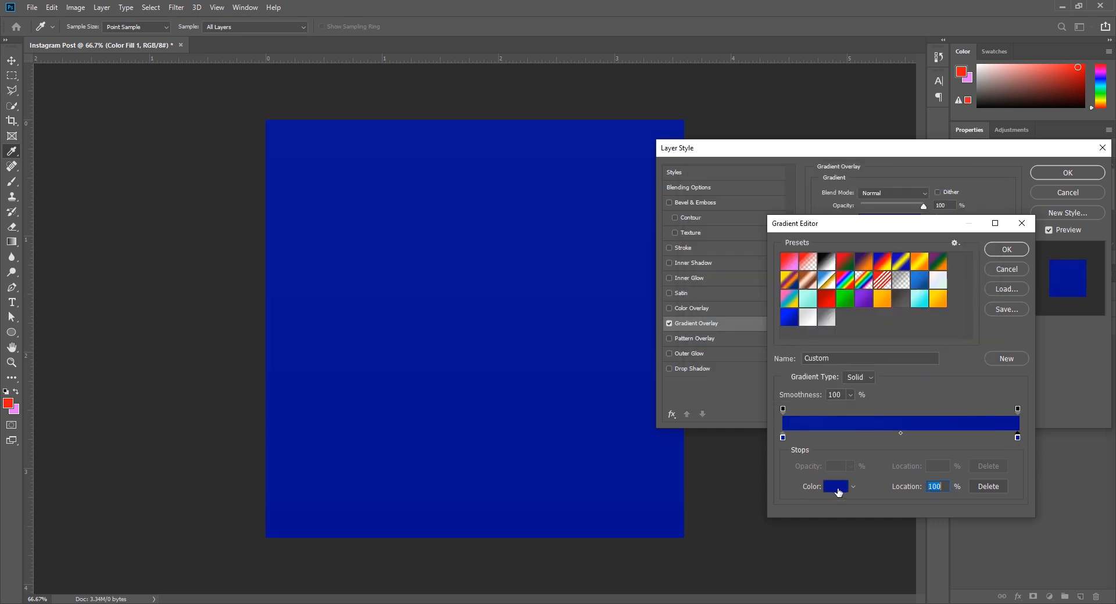
left_click(836, 486)
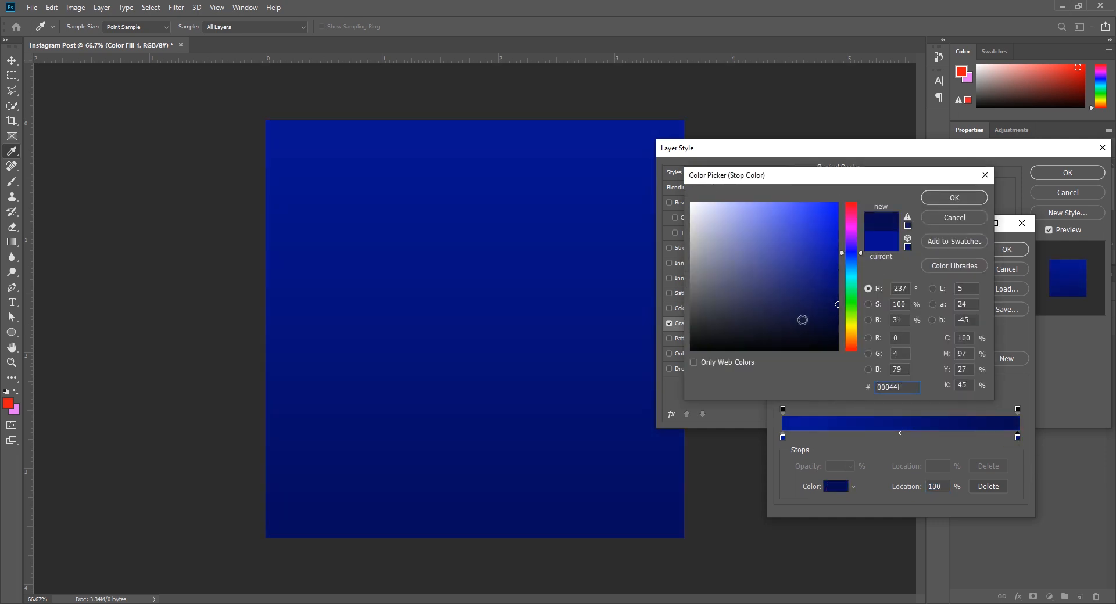
left_click(946, 207)
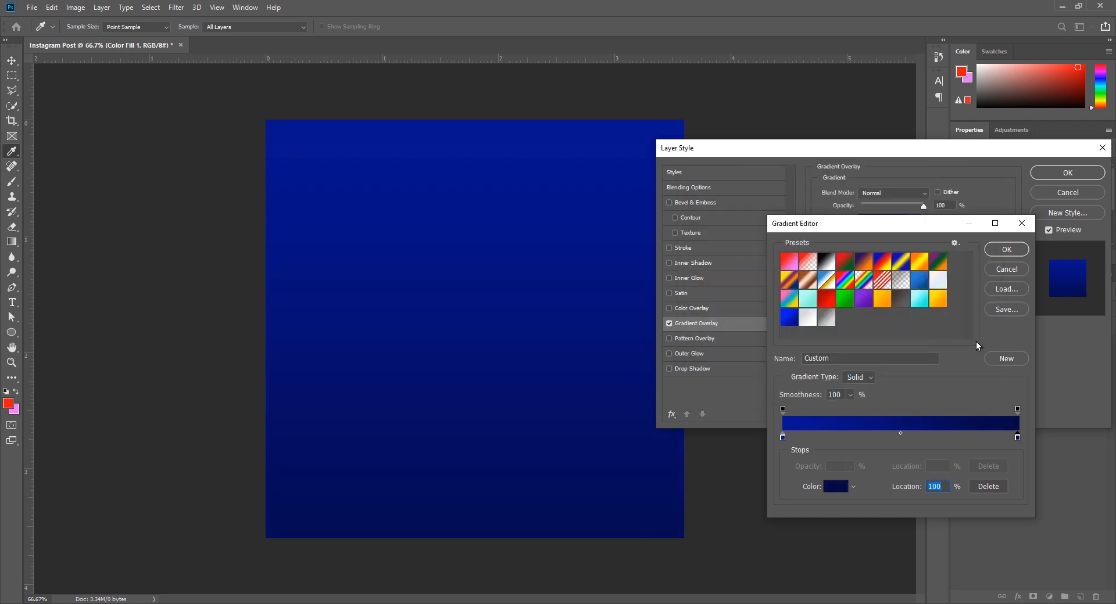
left_click(1007, 250)
Step: Make the gradient overlay Radial with Reverse off, apply it, and collapse the layer's effects list
left_click(922, 235)
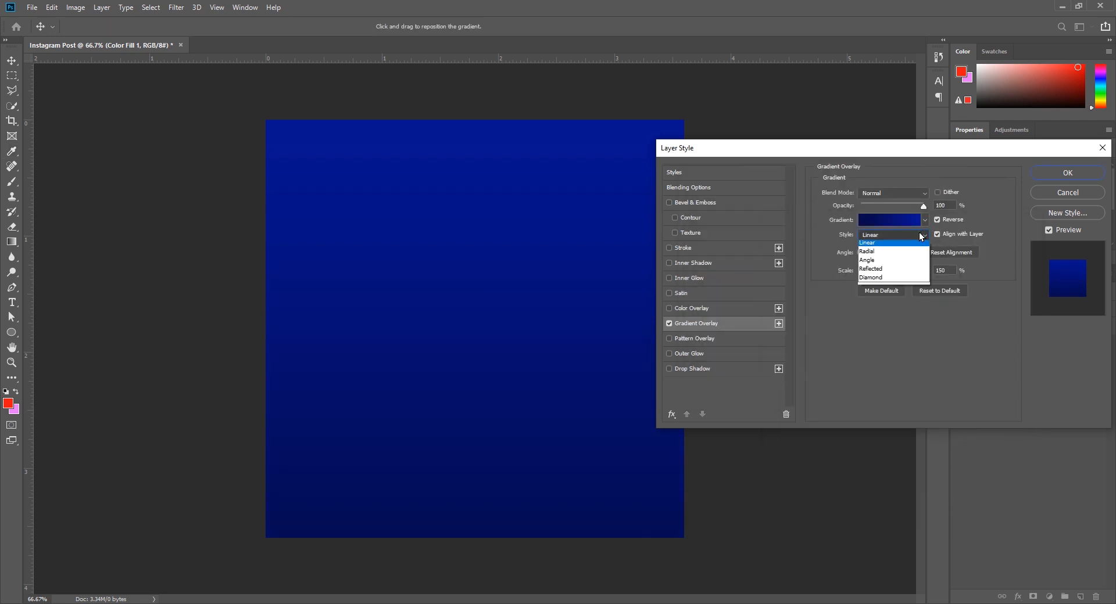
left_click(929, 252)
left_click(937, 221)
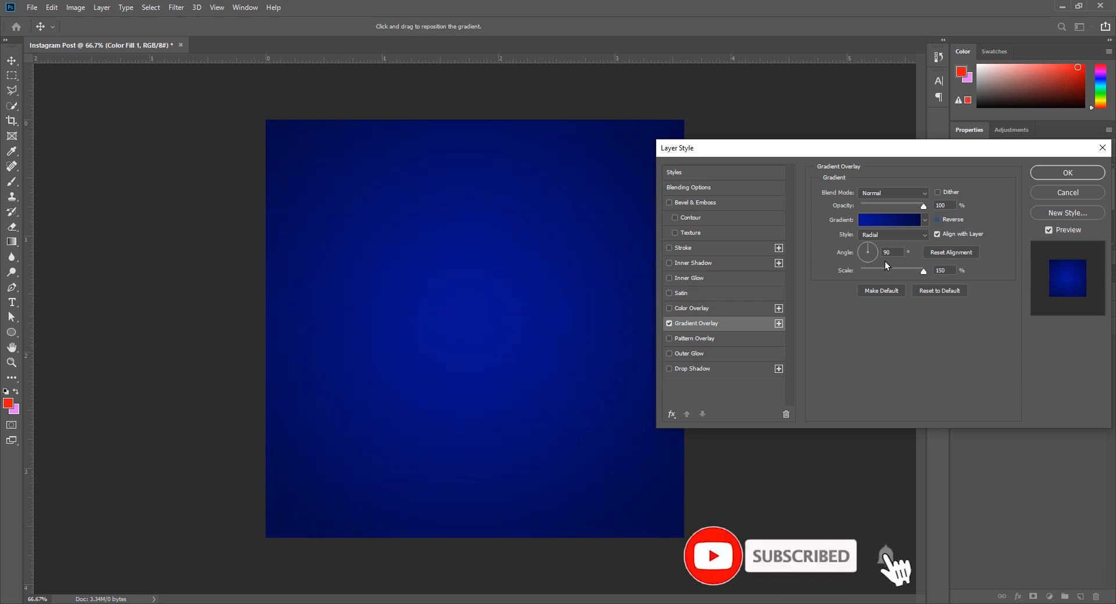
left_click(1063, 182)
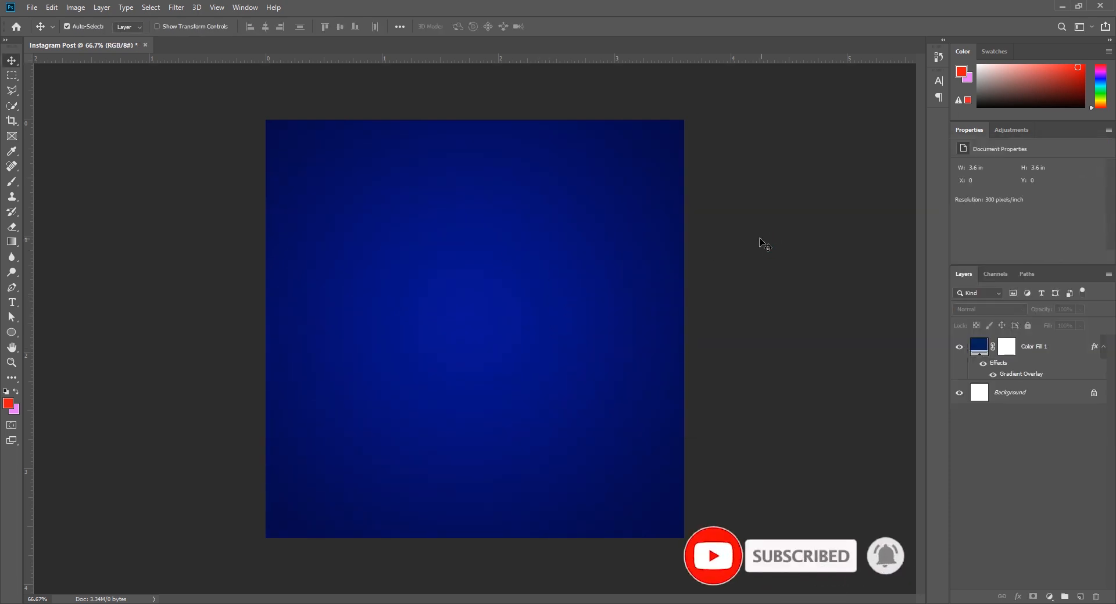
left_click(1104, 348)
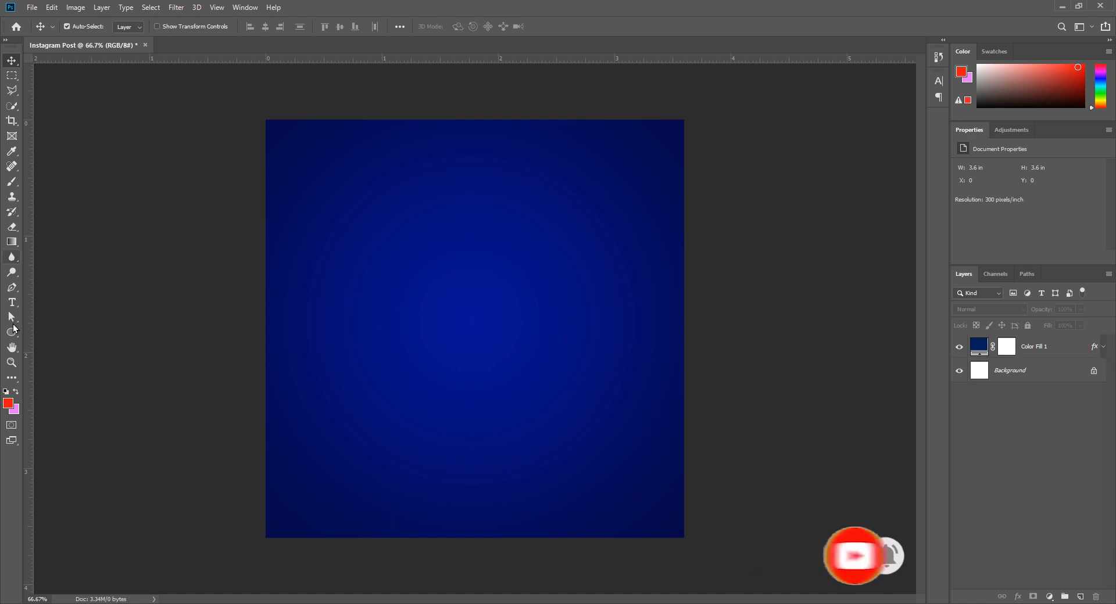
Step: Draw a rounded rectangle about 760 x 104 px across the canvas with a yellow fill and no stroke
left_click(11, 333)
left_click(72, 344)
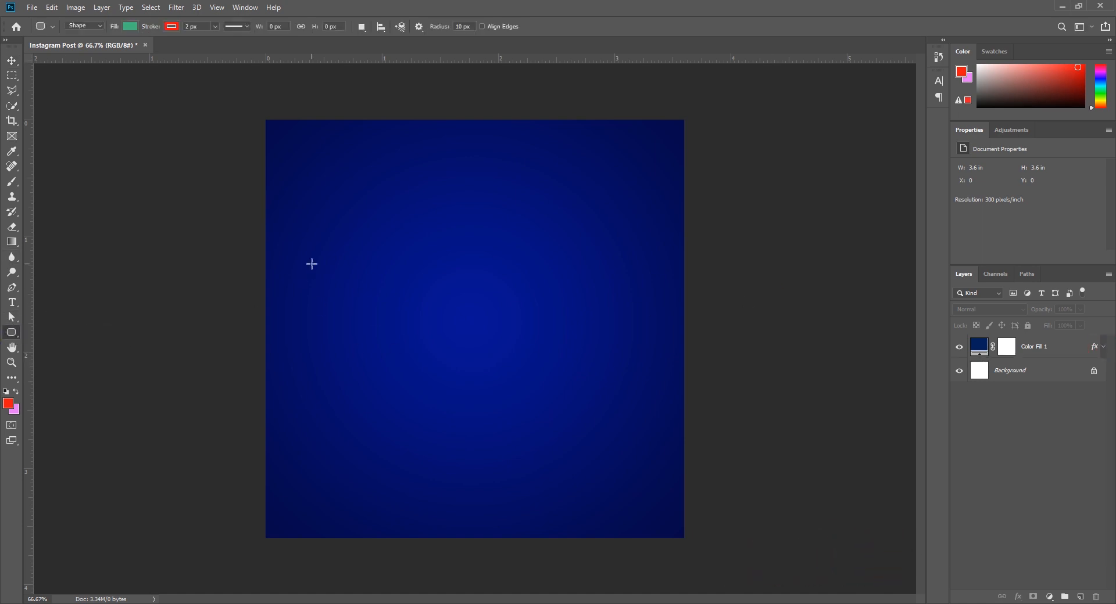
mouse_move(444, 289)
left_mouse_down()
mouse_move(630, 319)
mouse_move(633, 302)
mouse_move(639, 319)
mouse_move(605, 304)
left_mouse_up()
left_click(172, 27)
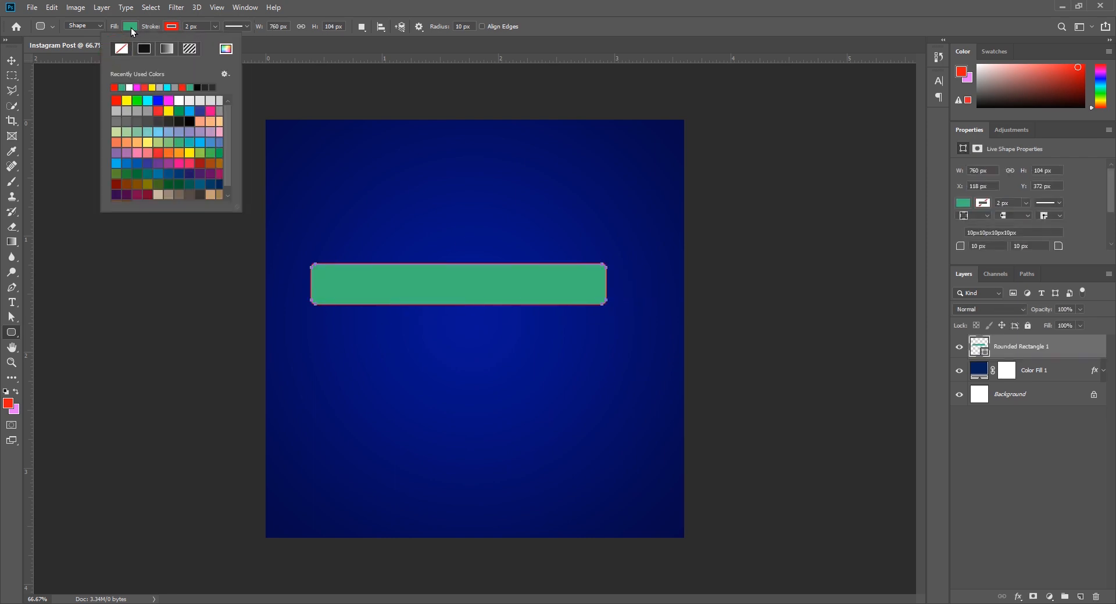
left_click(131, 27)
left_click(84, 100)
left_click(12, 61)
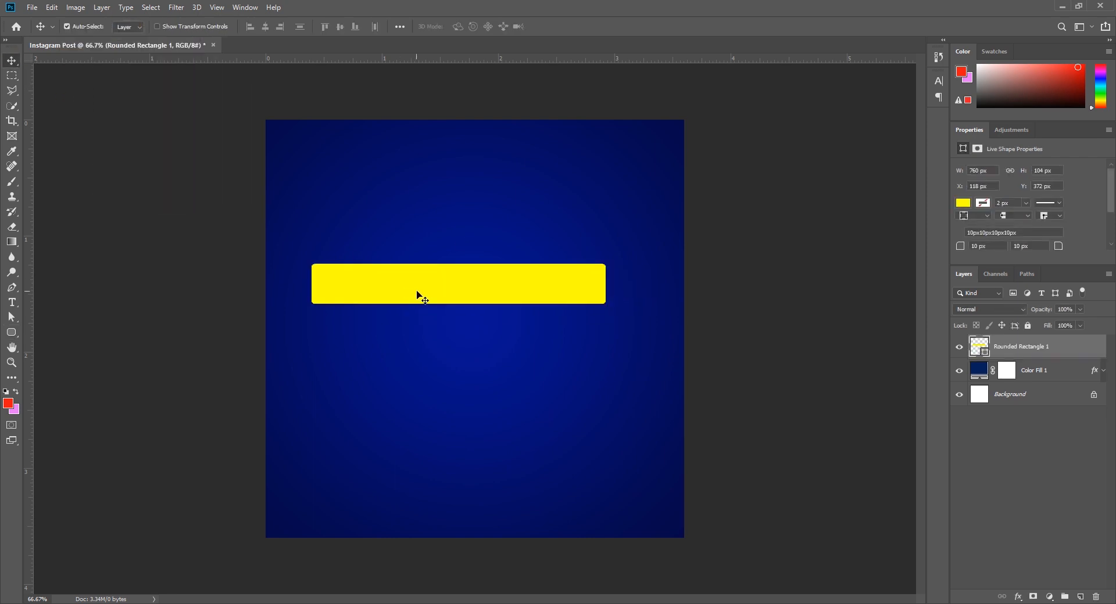
Step: Increase the yellow rectangle's corner radii to 52 px so it forms a pill-shaped bar
left_click_drag(960, 248, 1012, 248)
left_click(842, 312)
left_click(555, 278)
key("ctrl+t")
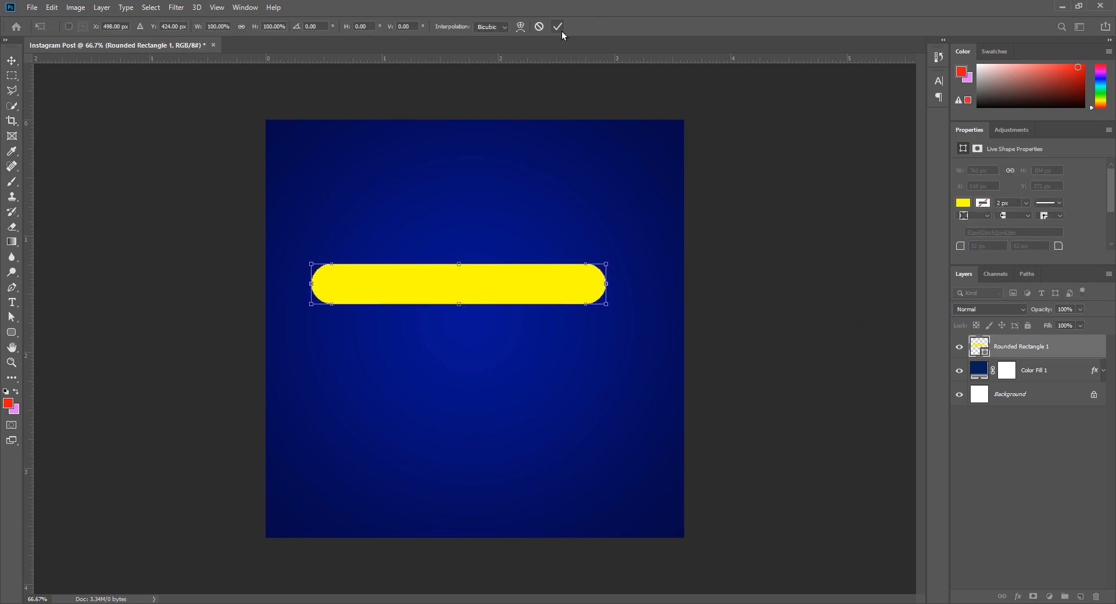
left_click(558, 26)
Step: Duplicate the yellow bar three times into an evenly spaced stack, with the second and fourth bars offset to the right
left_click_drag(472, 273, 493, 321)
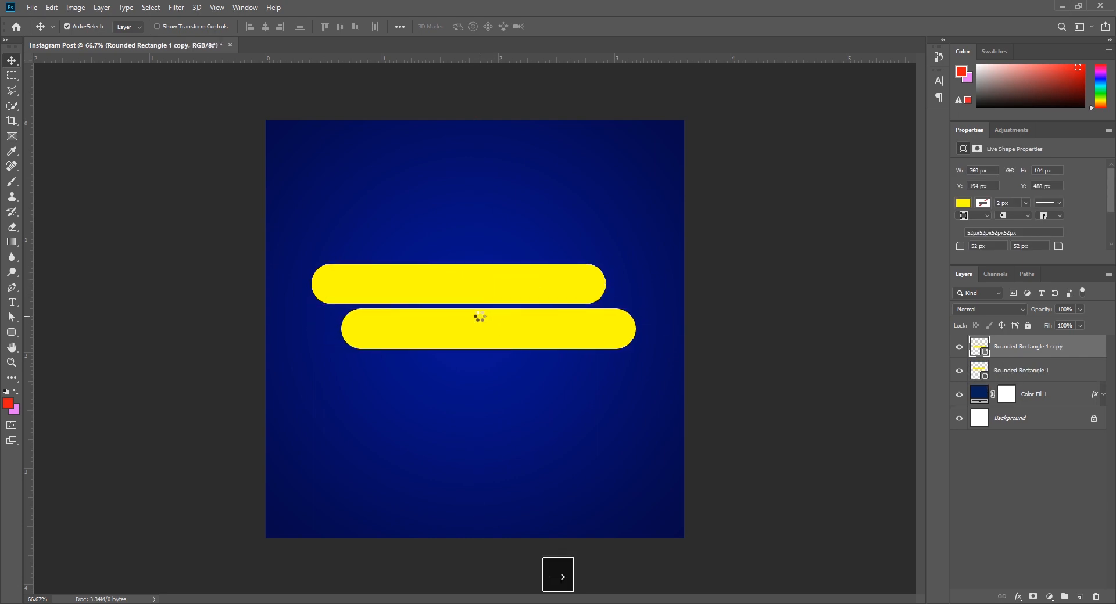
left_click_drag(456, 287, 453, 375)
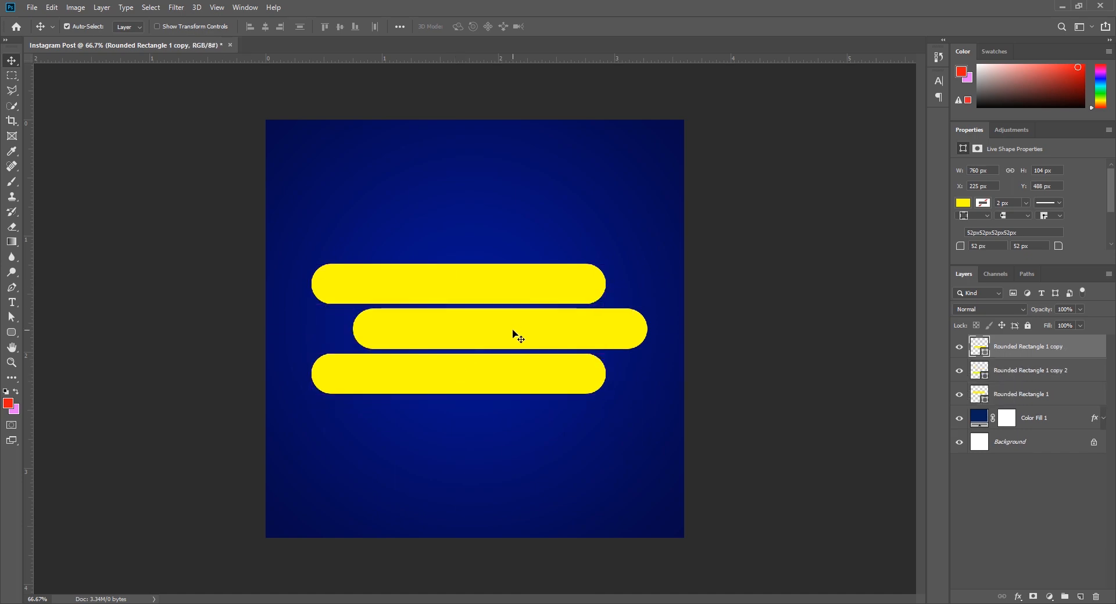
left_click_drag(516, 333, 525, 423)
Step: Rotate all four yellow bars together counterclockwise by about 35° and a further 15° into a steep diagonal
left_click(1032, 419, "shift")
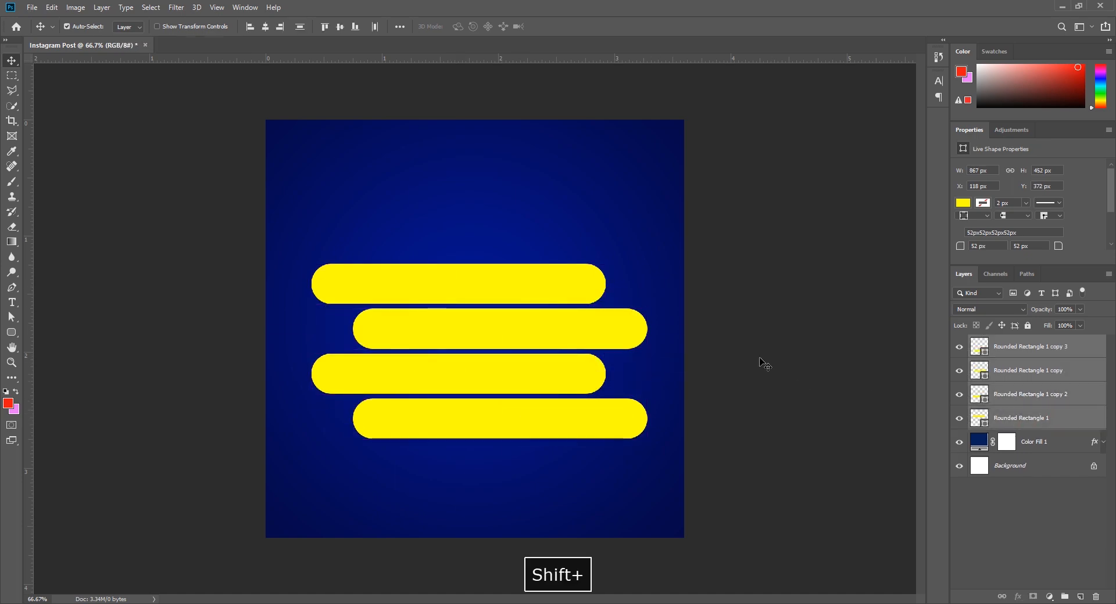
key("ctrl+t")
left_click_drag(675, 359, 652, 201)
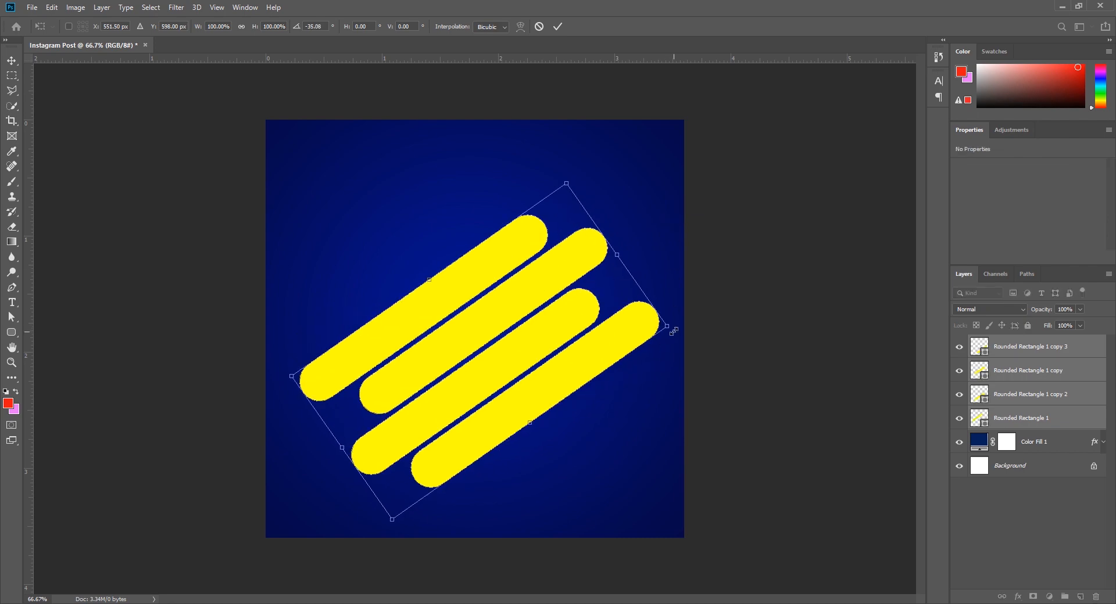
left_click_drag(668, 325, 656, 296)
left_click(557, 26)
key("ctrl+t")
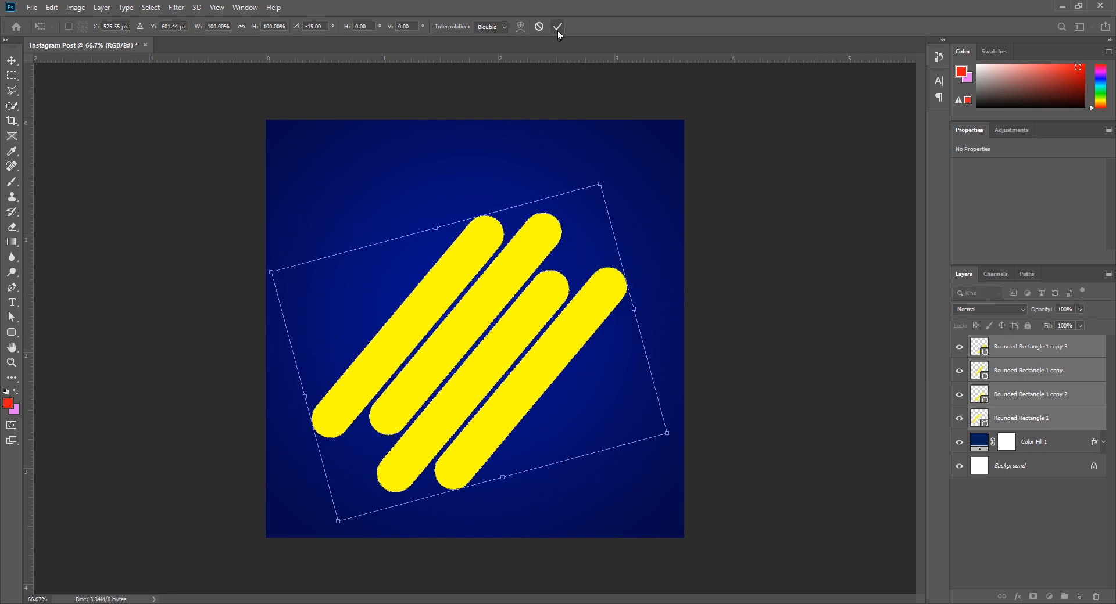
left_click(558, 29)
Step: Group the four bars and centre the group horizontally and vertically on the canvas
key("ctrl+g")
left_click(1060, 386, "ctrl")
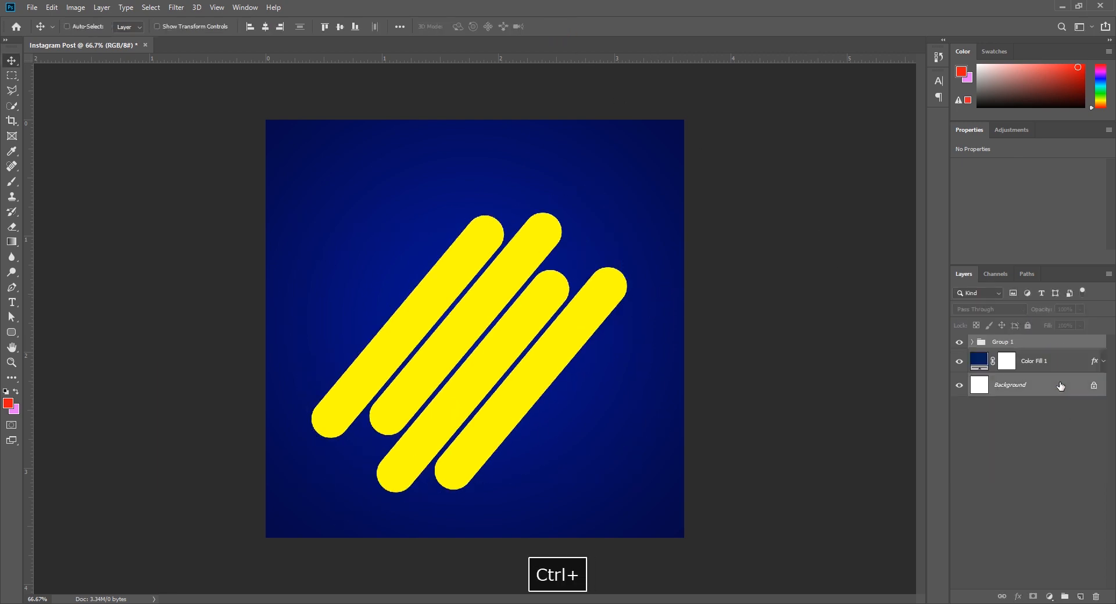
left_click(265, 26)
left_click(1035, 342)
key("ctrl+t")
left_click_drag(504, 310, 497, 286)
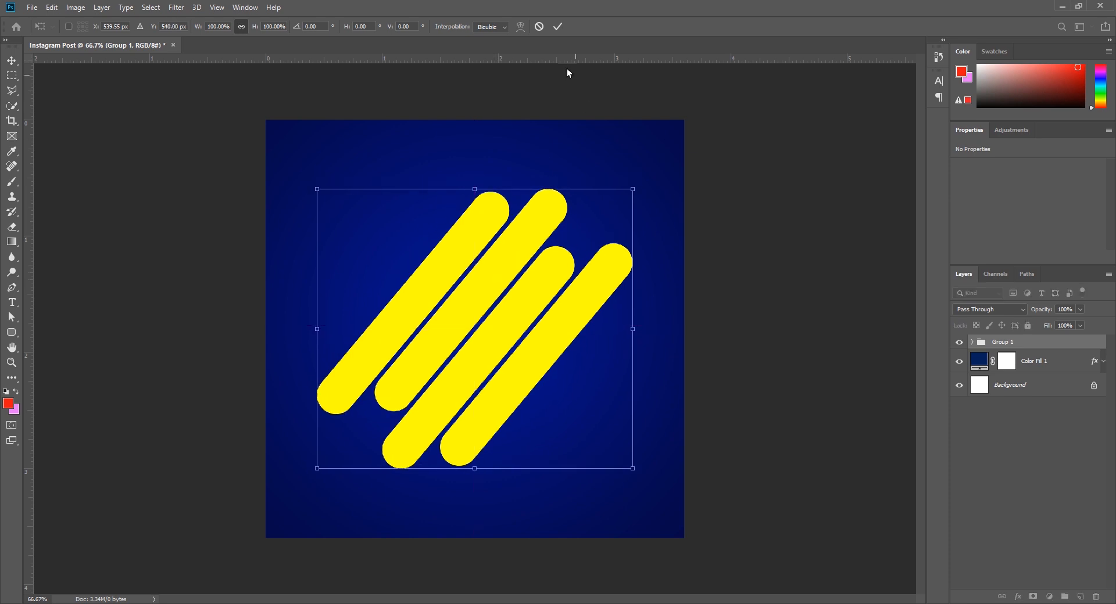
left_click(557, 30)
left_click(806, 245)
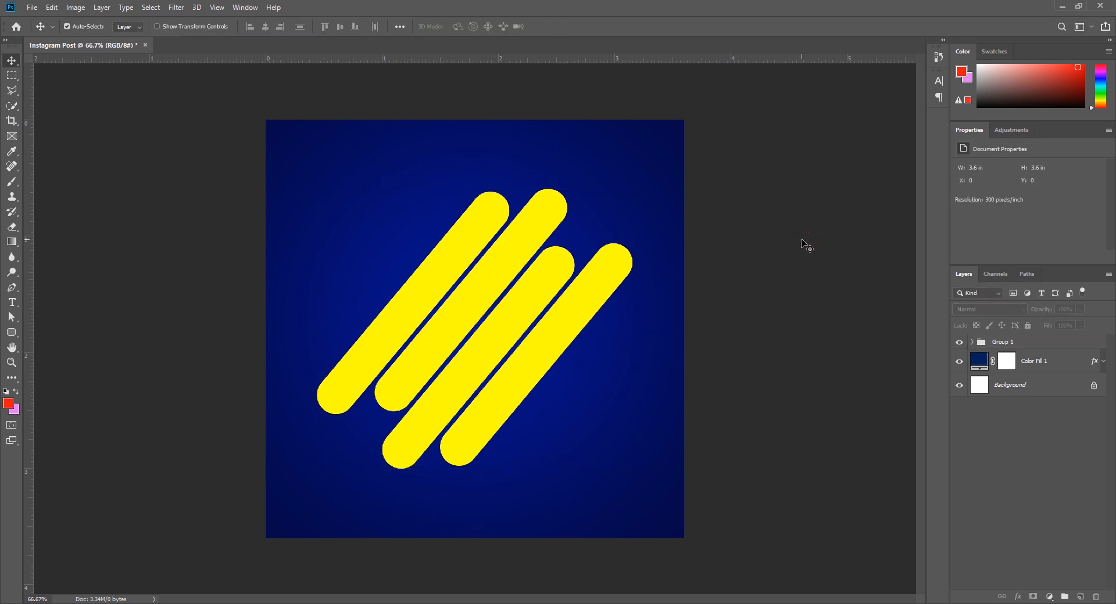
Step: Convert the four rounded rectangle layers inside the group into a single smart object
left_click(973, 342)
left_click(1011, 361)
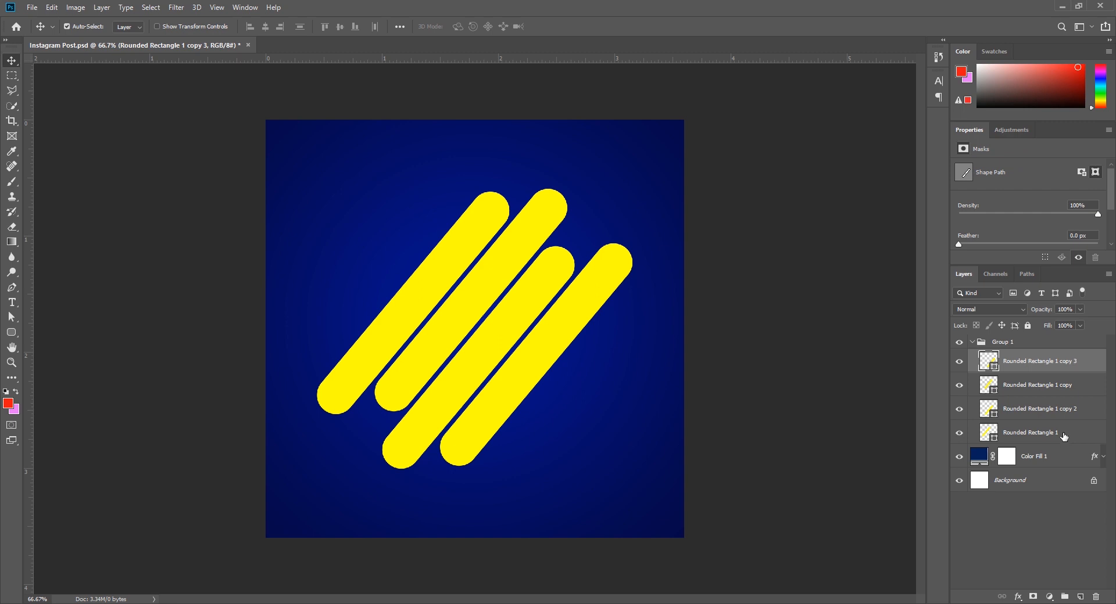
left_click(1065, 433, "shift")
right_click(1069, 416)
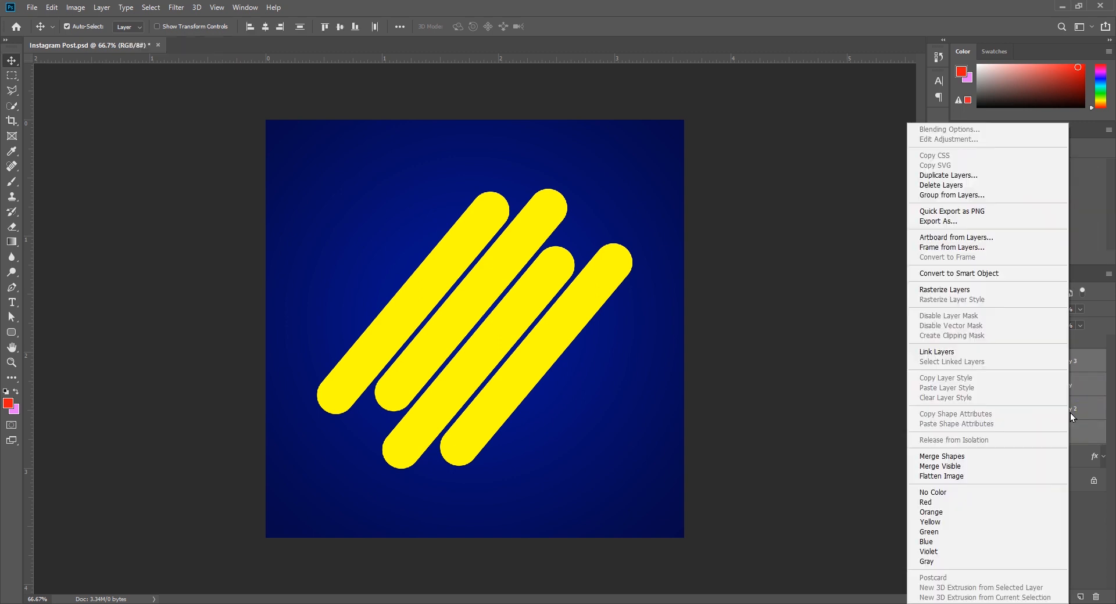
left_click(999, 275)
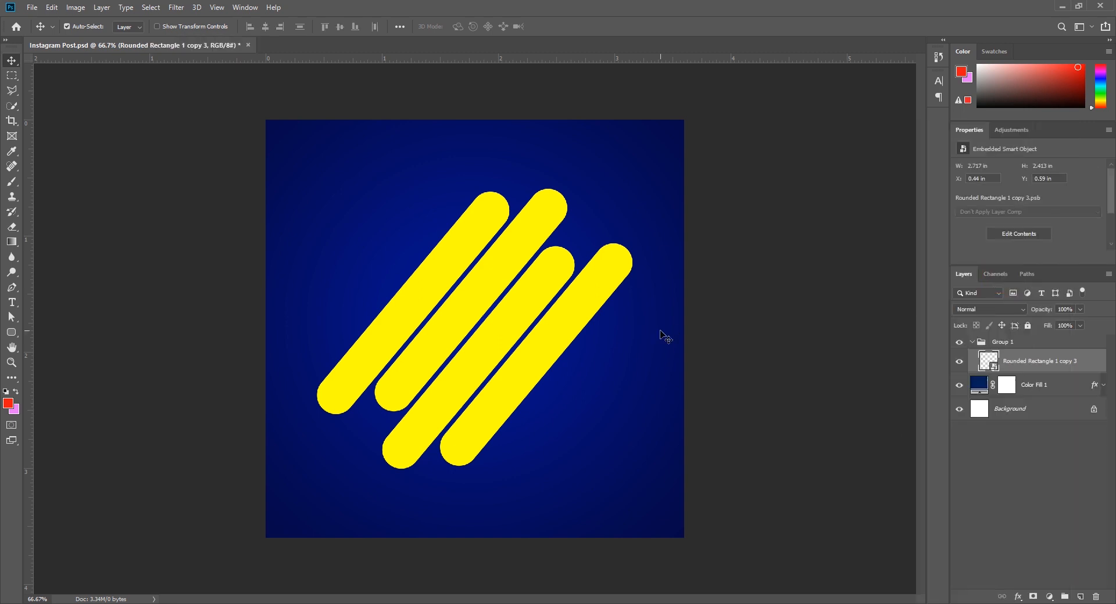
Step: Switch to Chrome, run a Google search for "unsplash", and open the Unsplash website
left_click(689, 507)
key("alt+Tab")
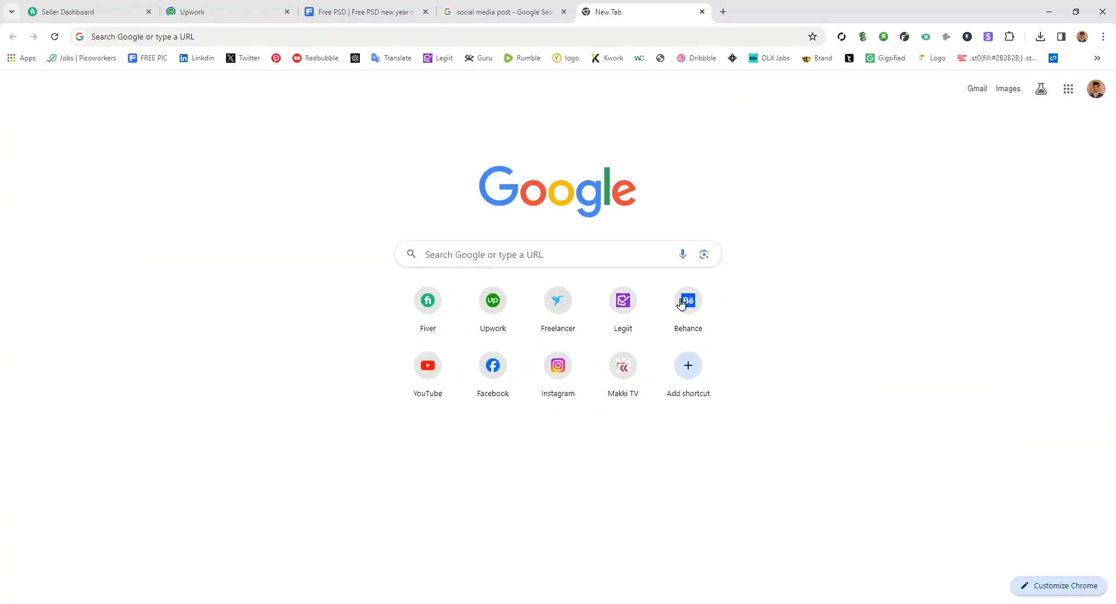
left_click(541, 259)
type("unsplash")
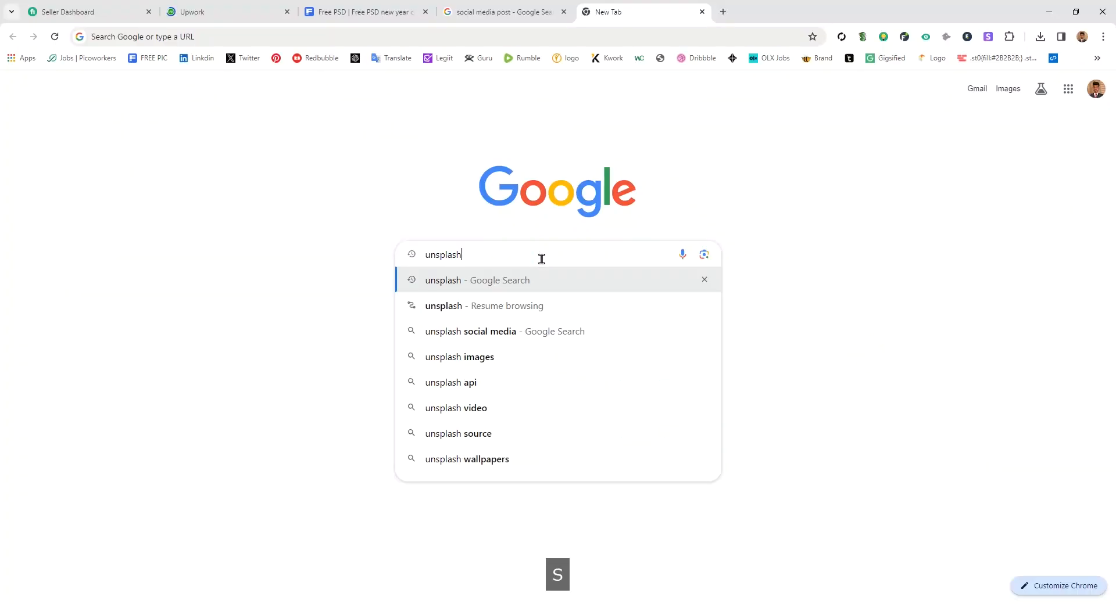
key("Return")
left_click(295, 291)
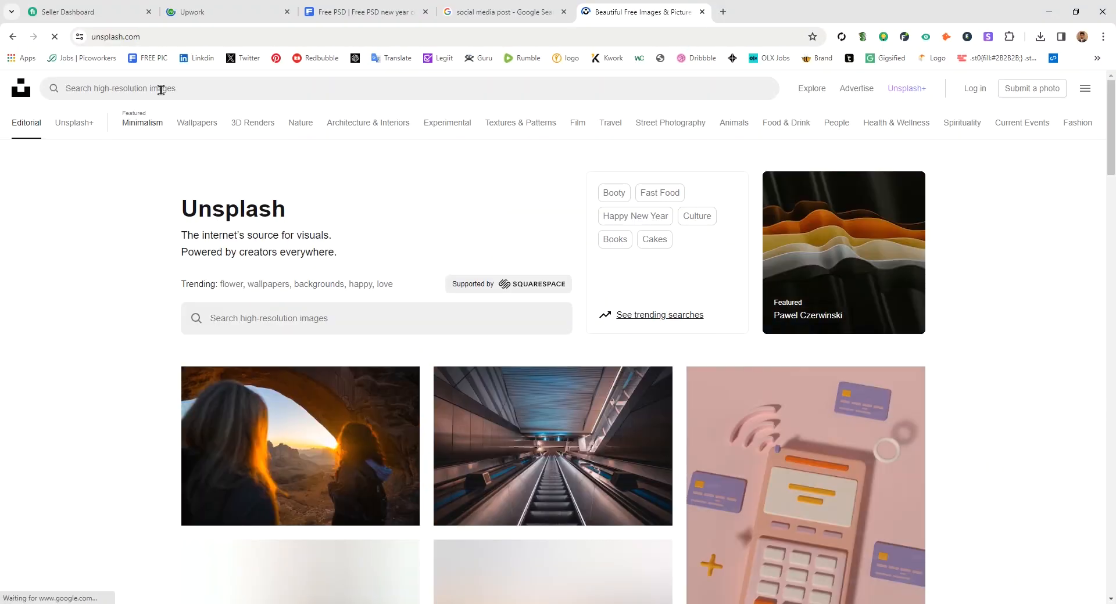
Step: Search Unsplash for "fashion girls"
left_click(161, 89)
type("fashion girls")
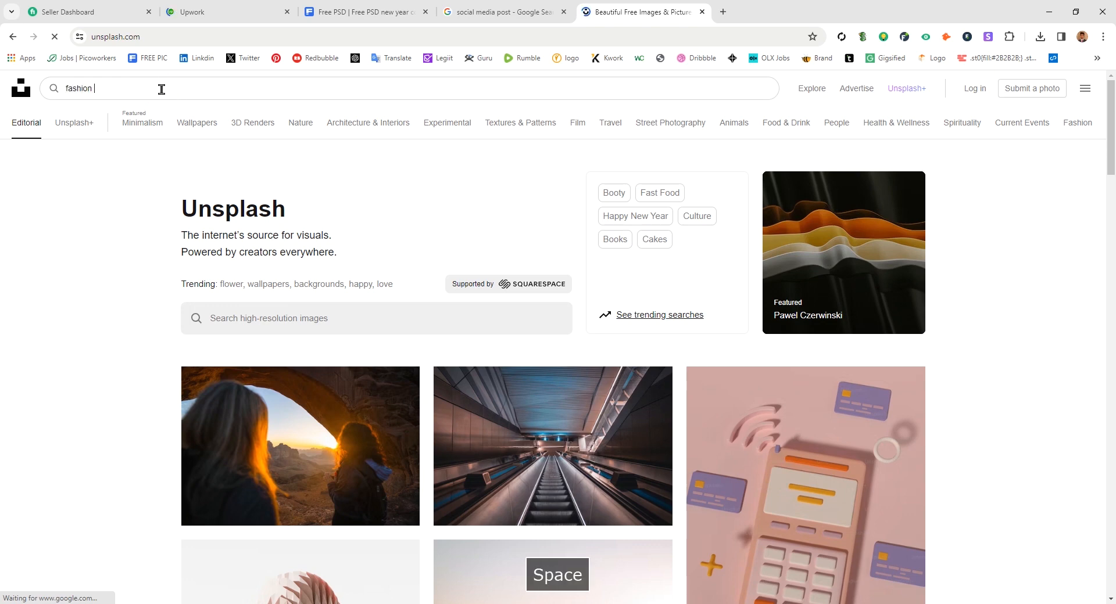
key("Return")
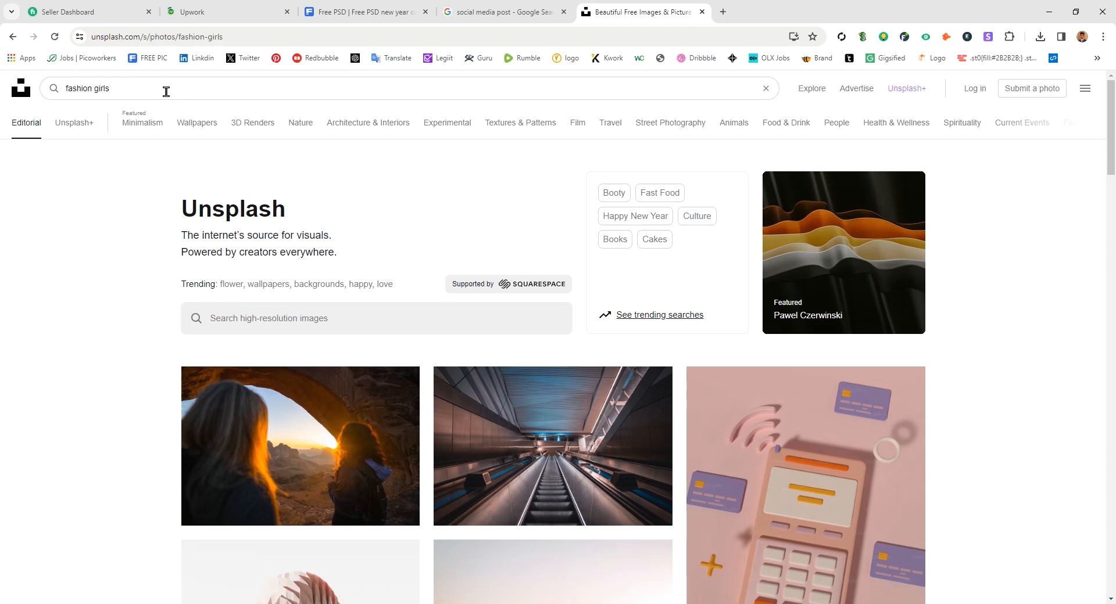
Step: Load more search results and download the photos of the woman in the patterned blouse and the woman in the orange coat
scroll(676, 462, "down", 10)
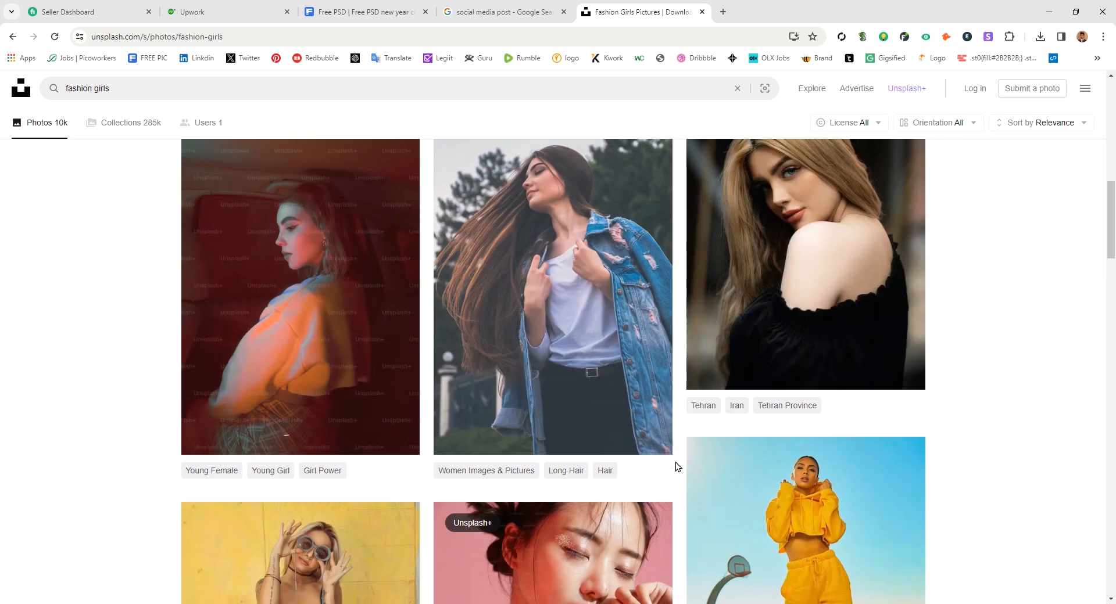
scroll(675, 462, "down", 12)
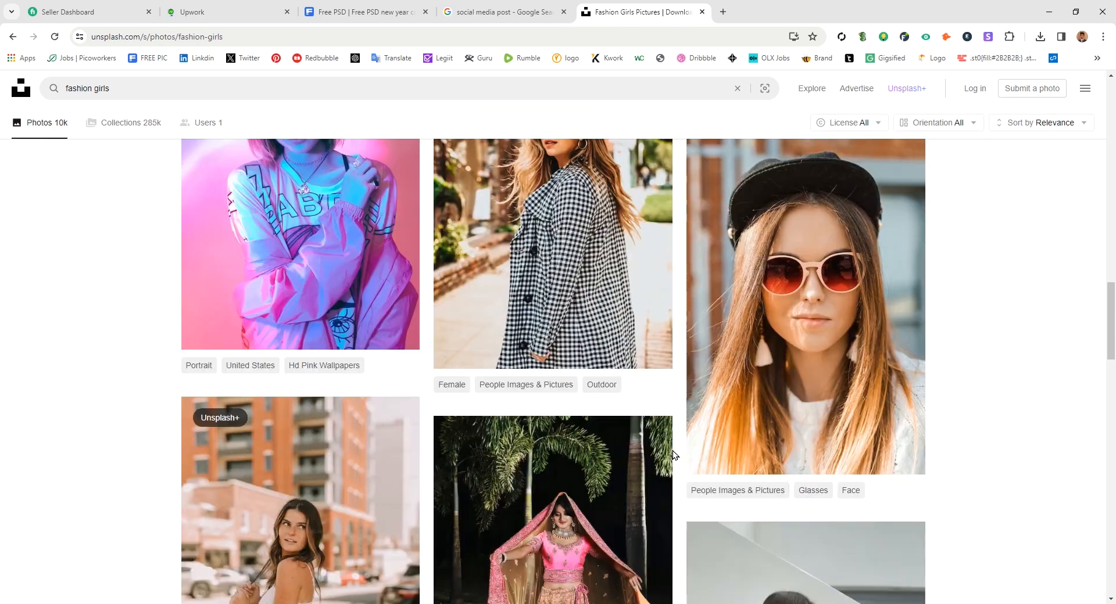
scroll(672, 451, "down", 3)
scroll(609, 313, "up", 3)
scroll(639, 377, "down", 15)
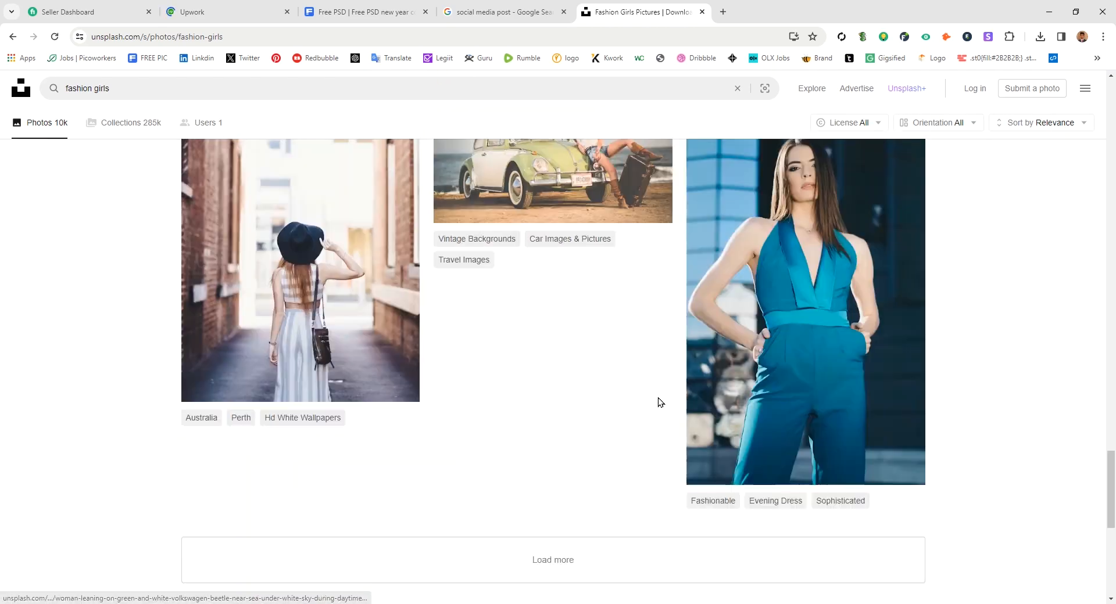
scroll(658, 401, "down", 5)
left_click(536, 278)
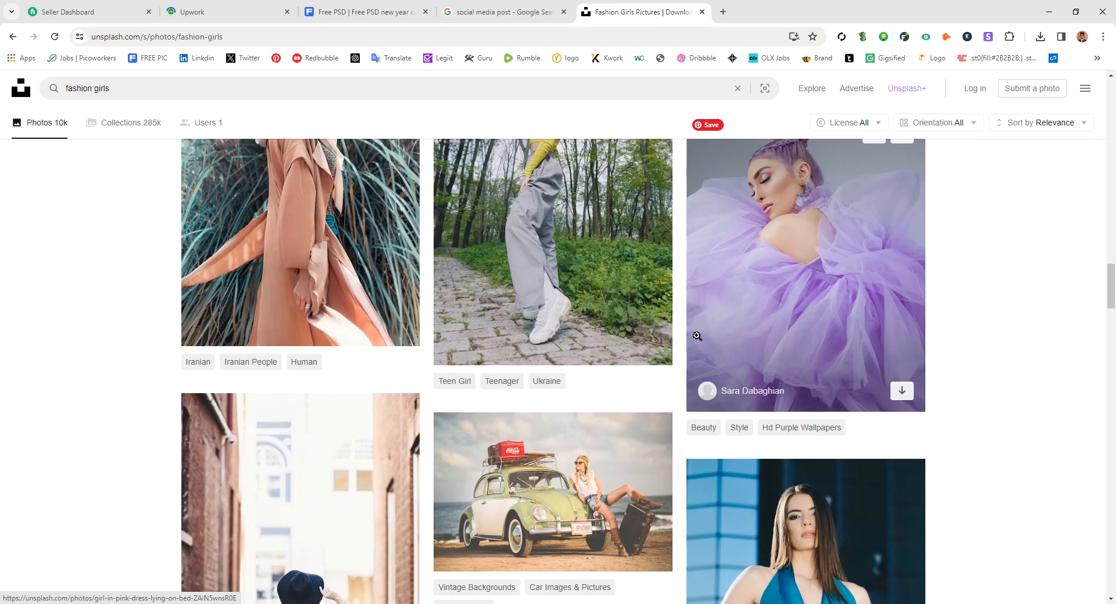
scroll(696, 336, "down", 9)
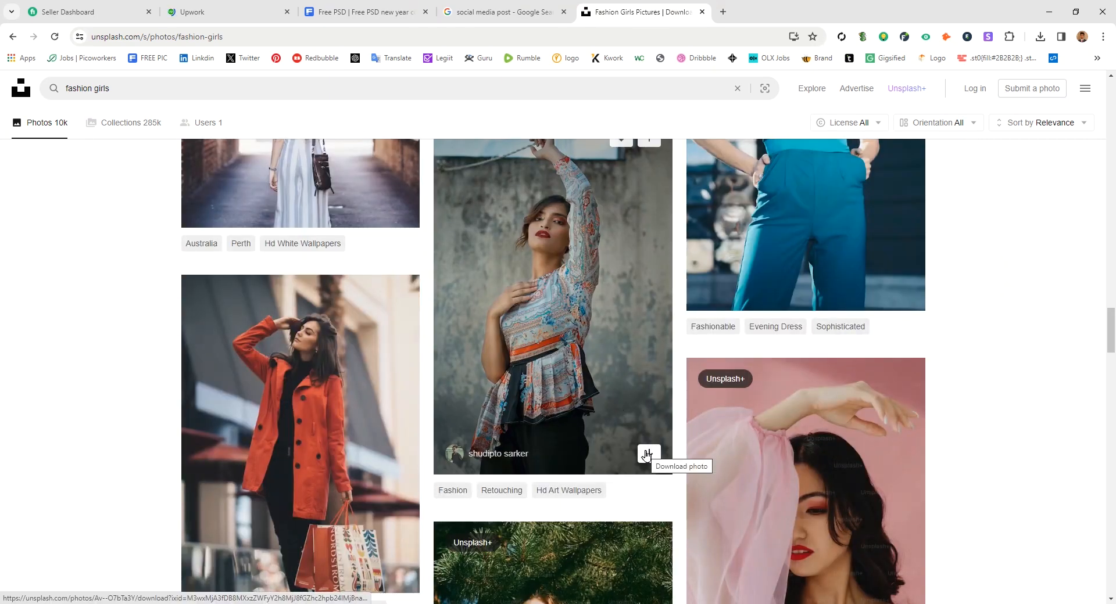
left_click(647, 455)
scroll(647, 455, "down", 3)
left_click(396, 397)
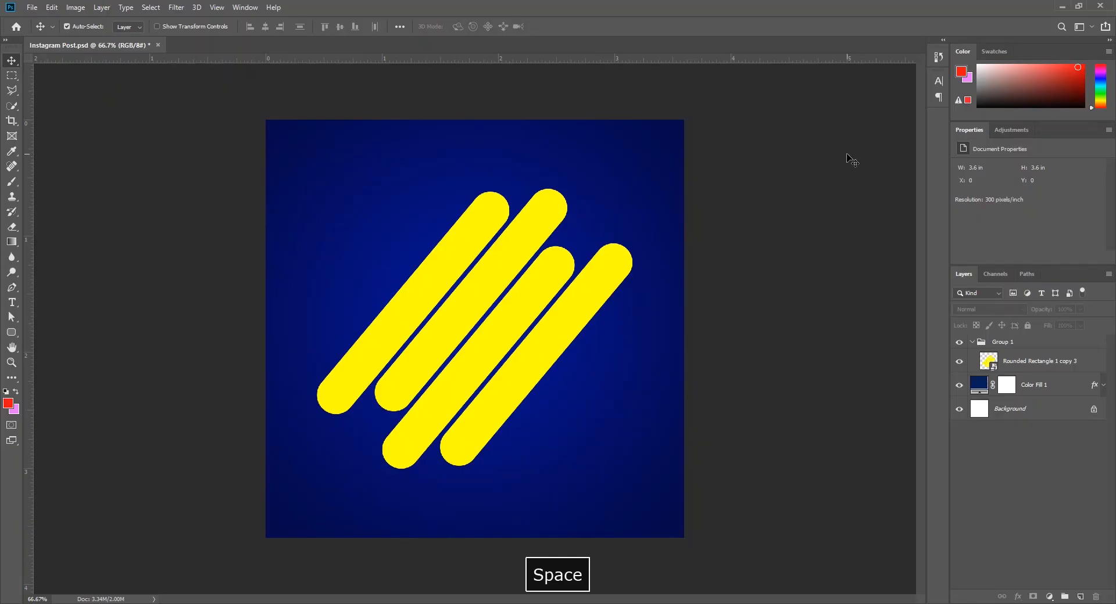
Step: Switch to Photoshop and place the downloaded orange-coat photo from the Downloads folder as an embedded image
left_click(32, 7)
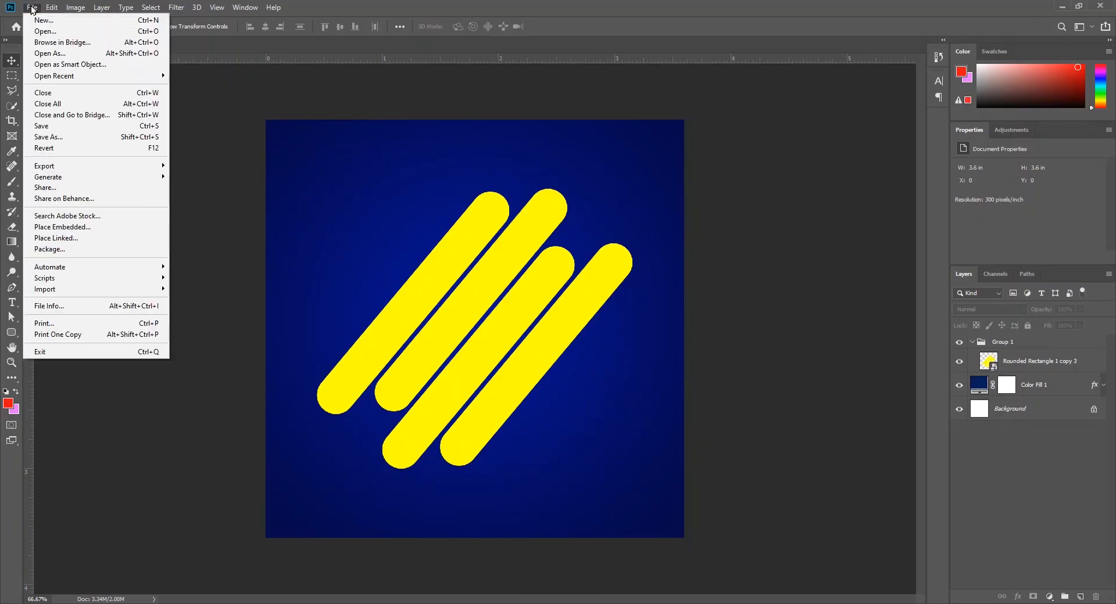
mouse_move(108, 74)
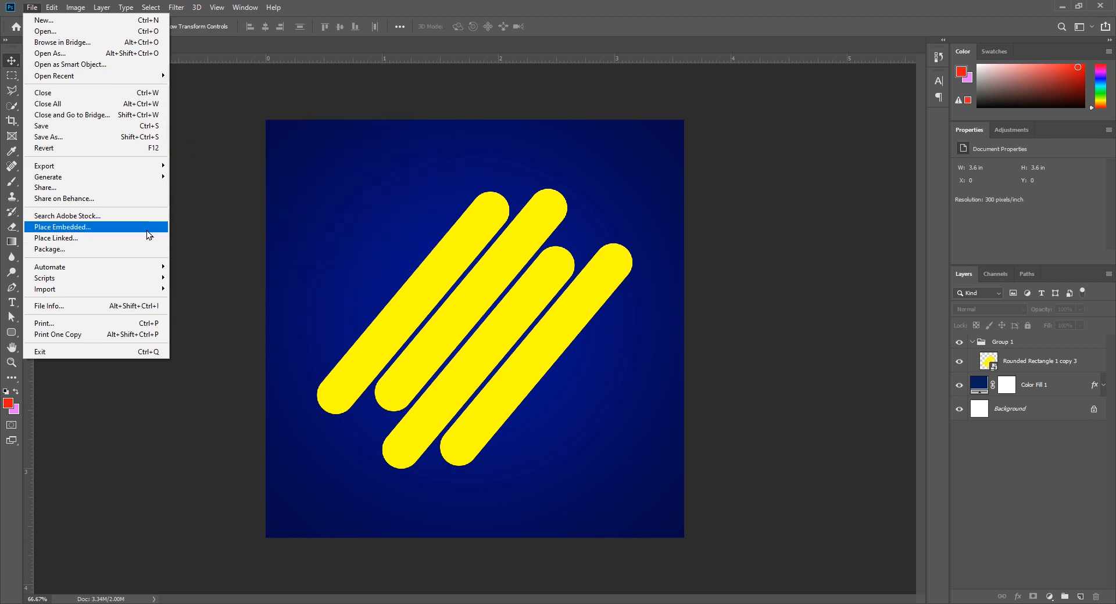
left_click(147, 229)
left_click(51, 184)
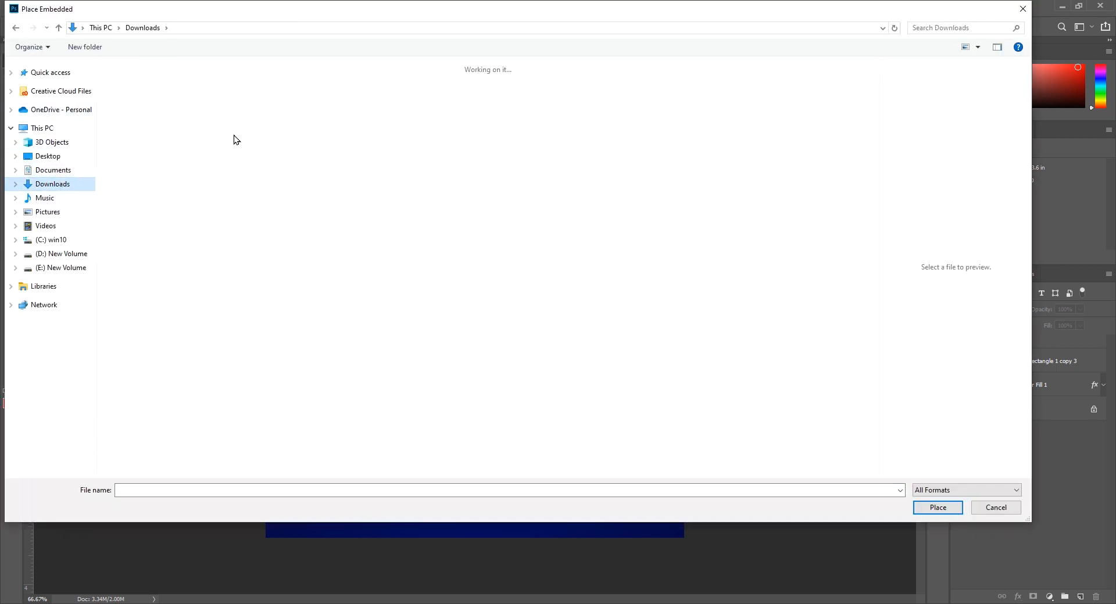
left_click(937, 508)
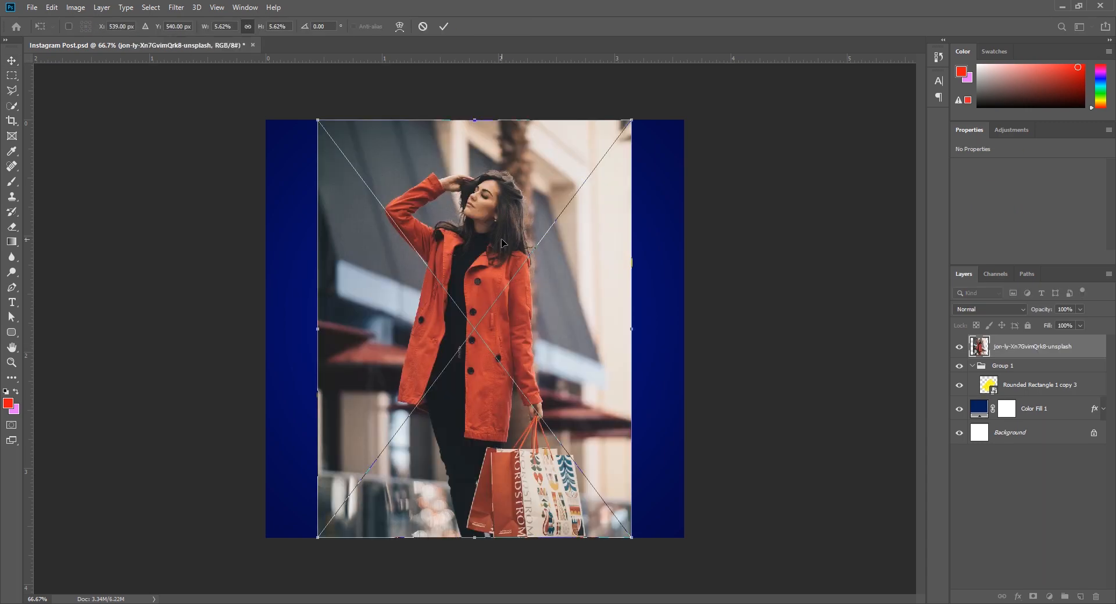
Step: Move the photo layer into Group 1 above the bars' smart object and clip it to the bars
left_click_drag(1069, 347, 1078, 370)
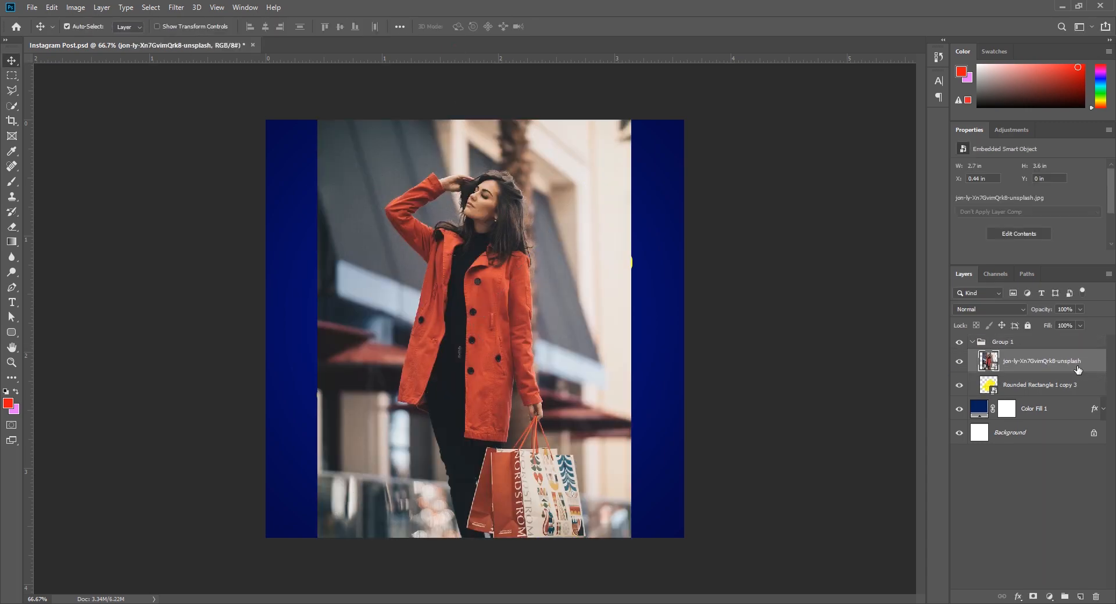
right_click(1078, 371)
left_click(1013, 364)
Step: Scale the clipped photo to 5.75% and move it down to Y 715.50 px so the woman's head falls inside the bars
key("ctrl+t")
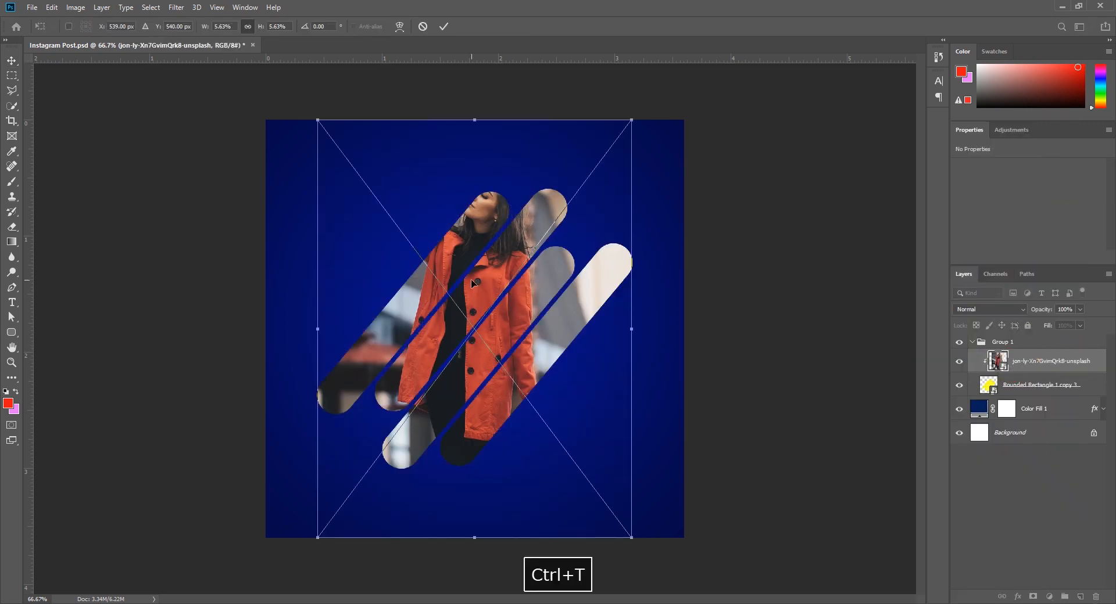
mouse_move(475, 120)
left_mouse_down()
mouse_move(469, 156)
mouse_move(491, 138)
mouse_move(491, 112)
left_mouse_up()
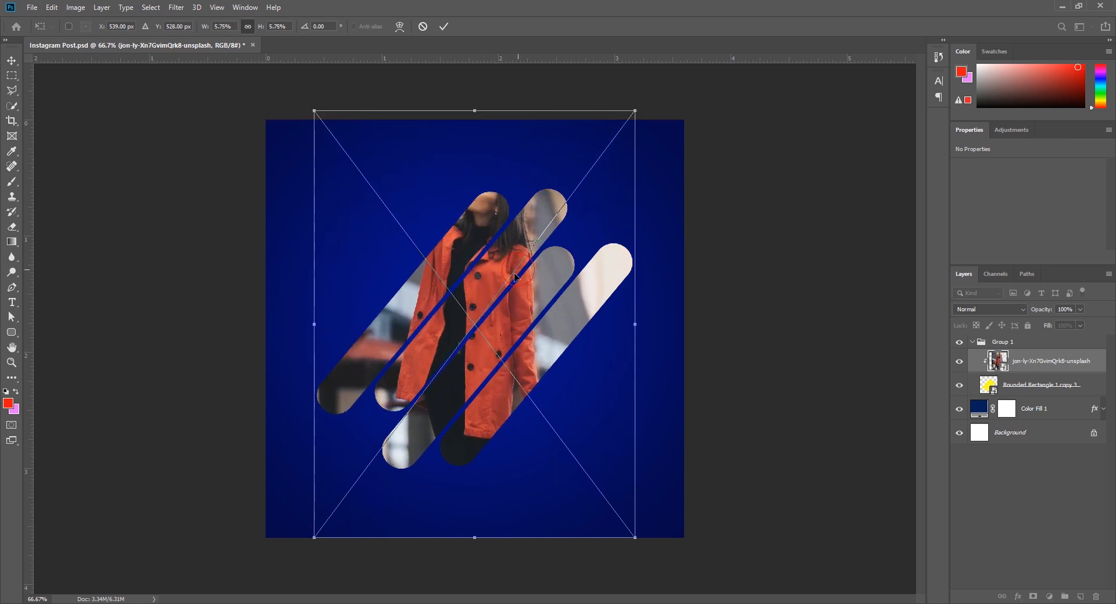
left_click_drag(514, 278, 533, 346)
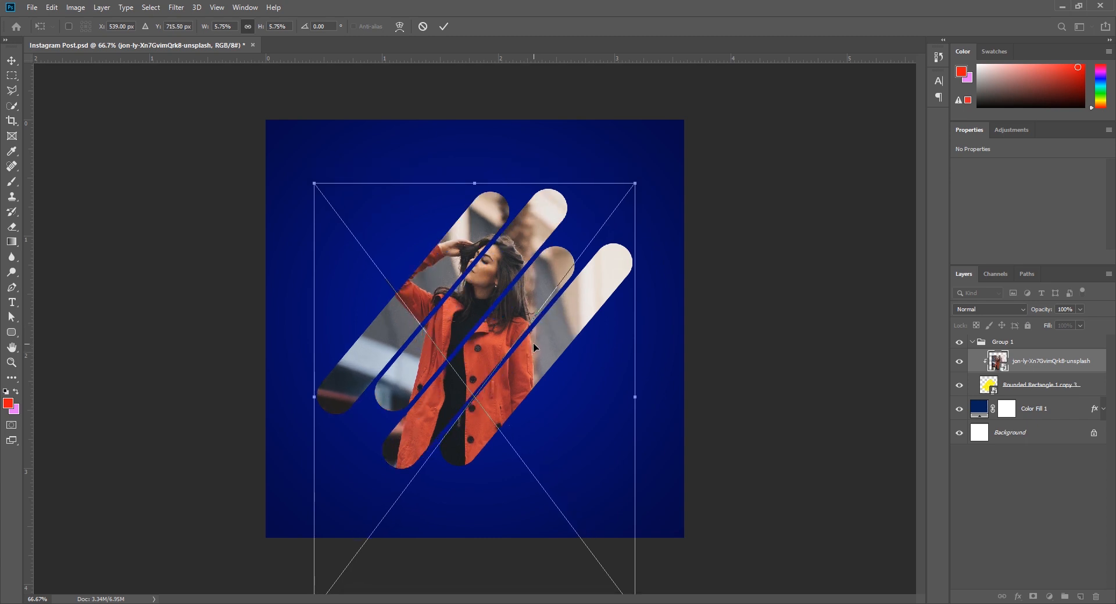
left_click(443, 26)
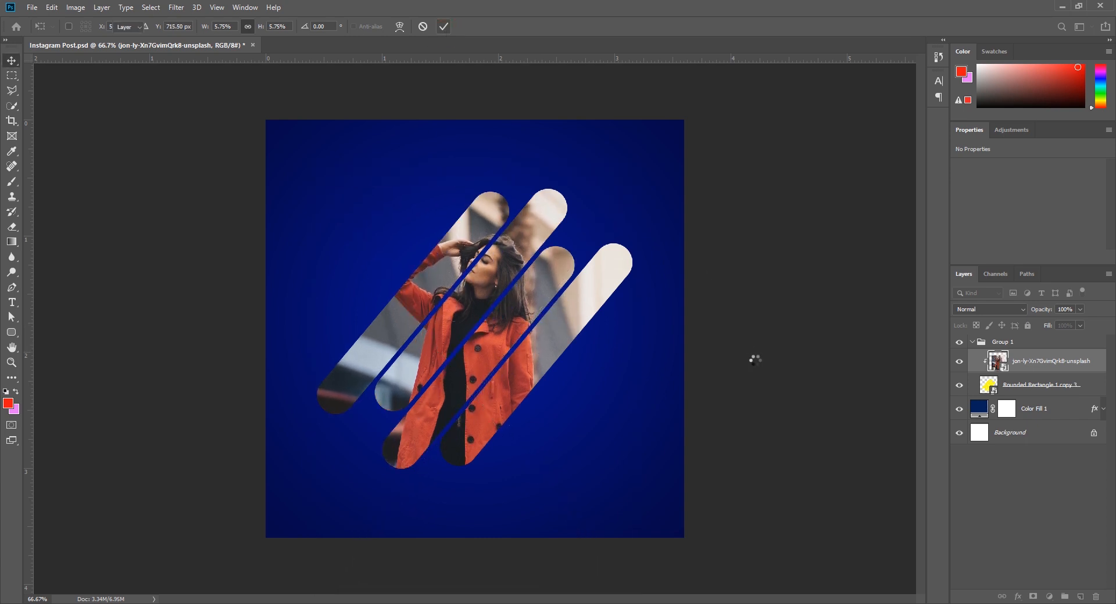
left_click(744, 366)
Step: Add a Stroke layer style to the bars' smart object with the yellow colour #fff600
left_click(1099, 391)
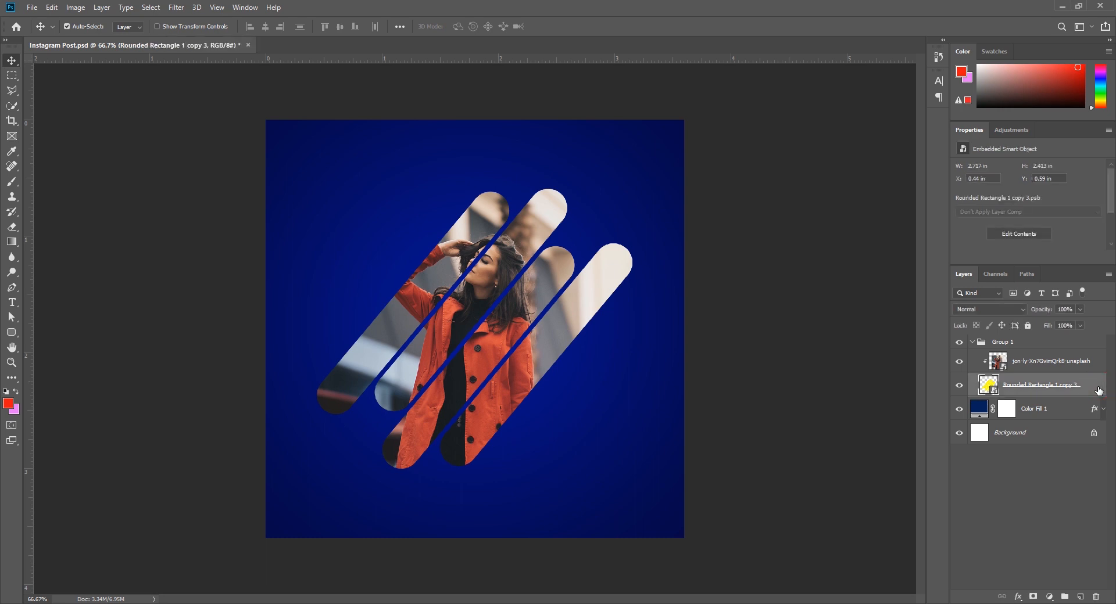
double_click(1098, 391)
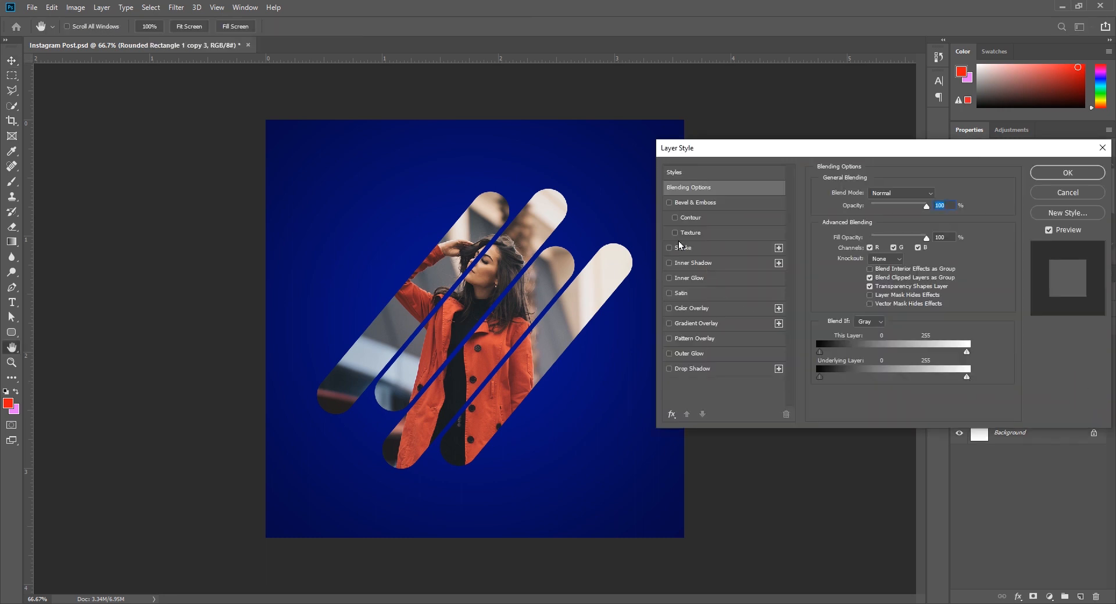
left_click(703, 253)
left_click(846, 277)
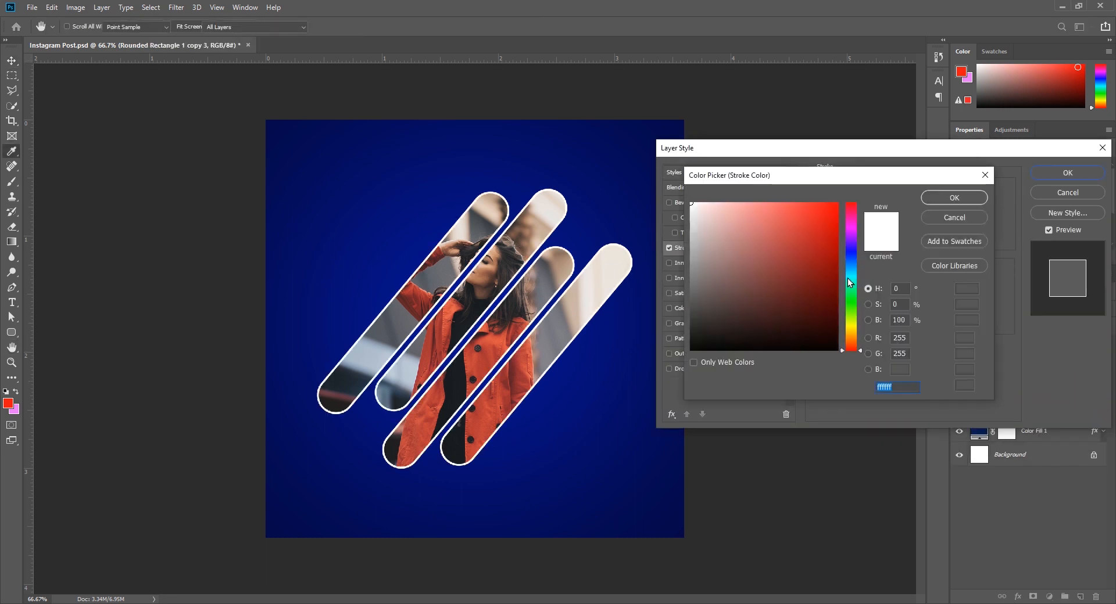
left_click(851, 330)
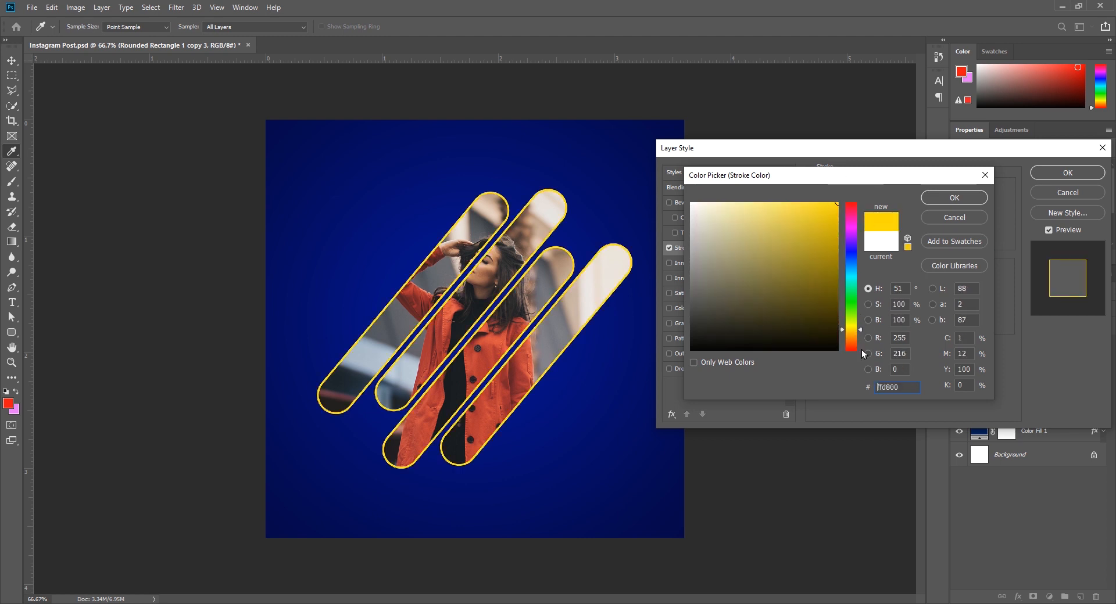
left_click(858, 325)
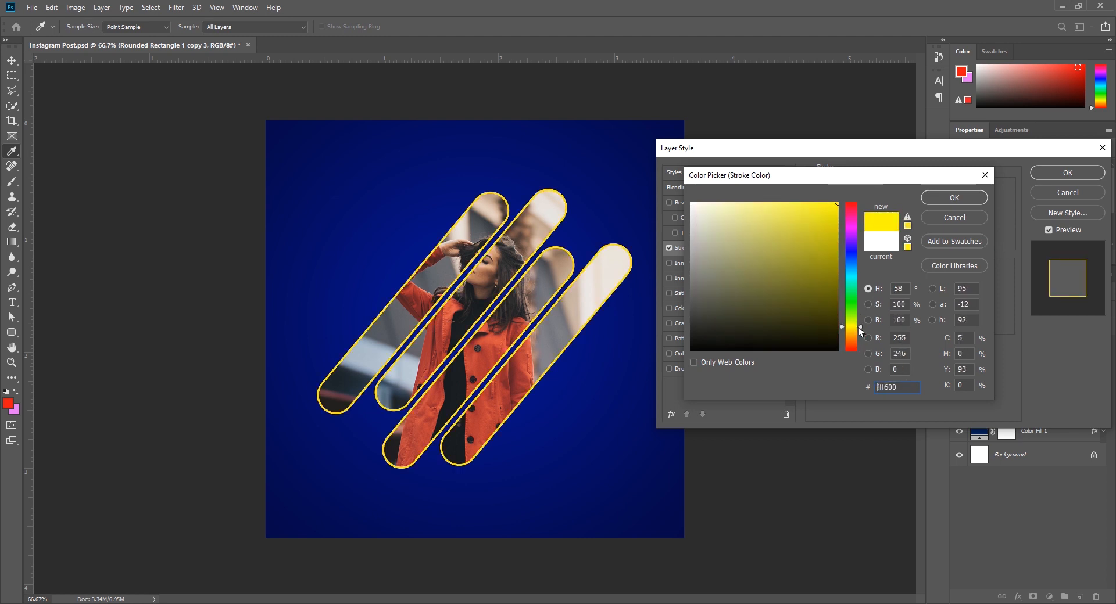
left_click(959, 200)
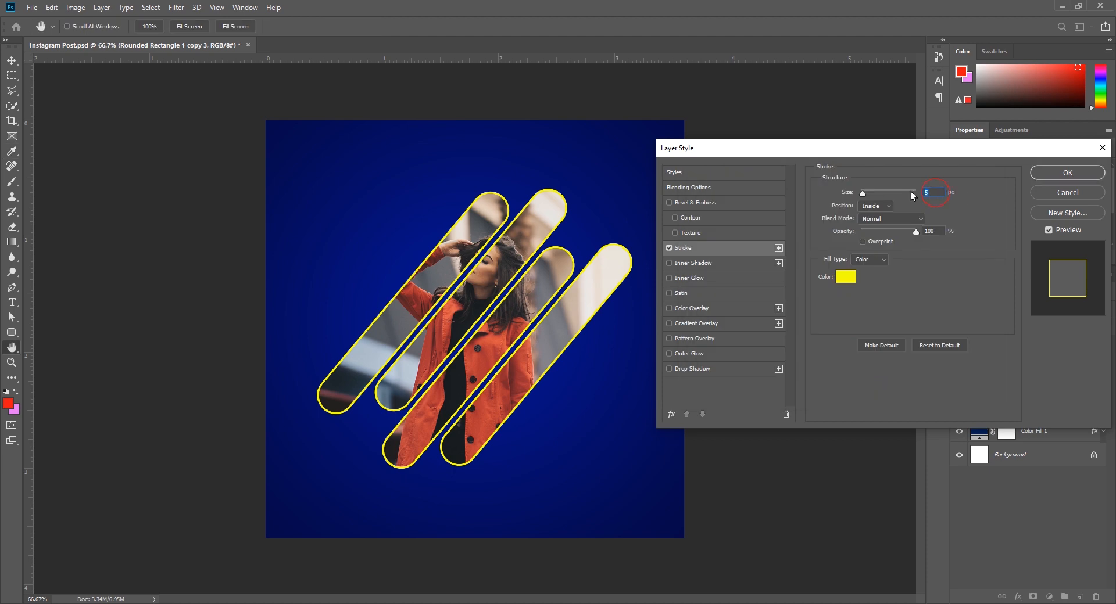
Step: Set the bars' stroke position to Outside and its size to 4 px, and apply the layer style
left_click(881, 207)
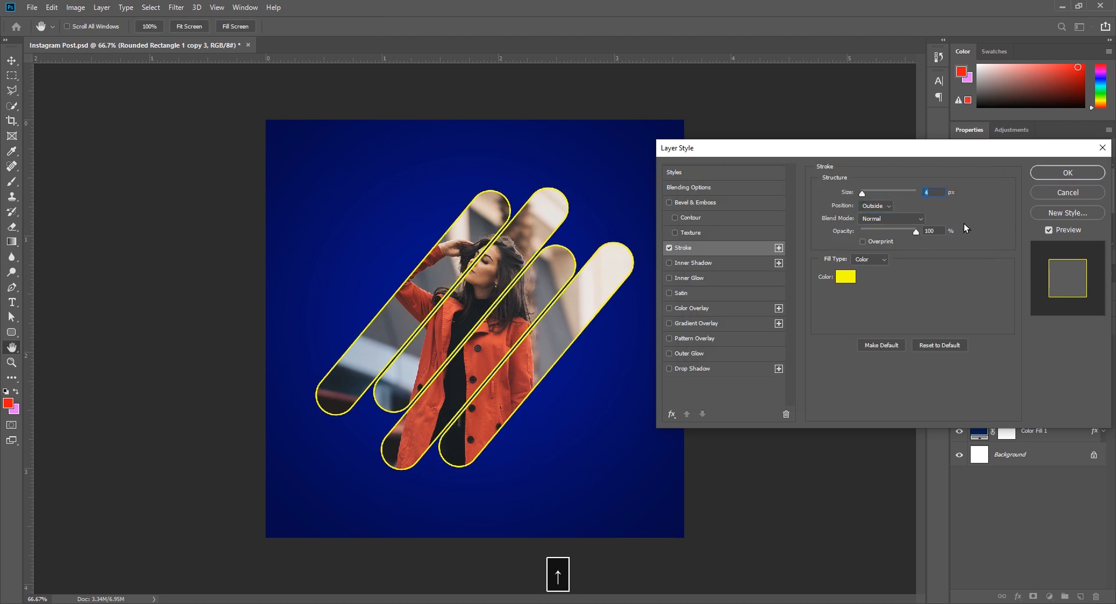
key("Return")
left_click(797, 326)
scroll(504, 280, "up", 3)
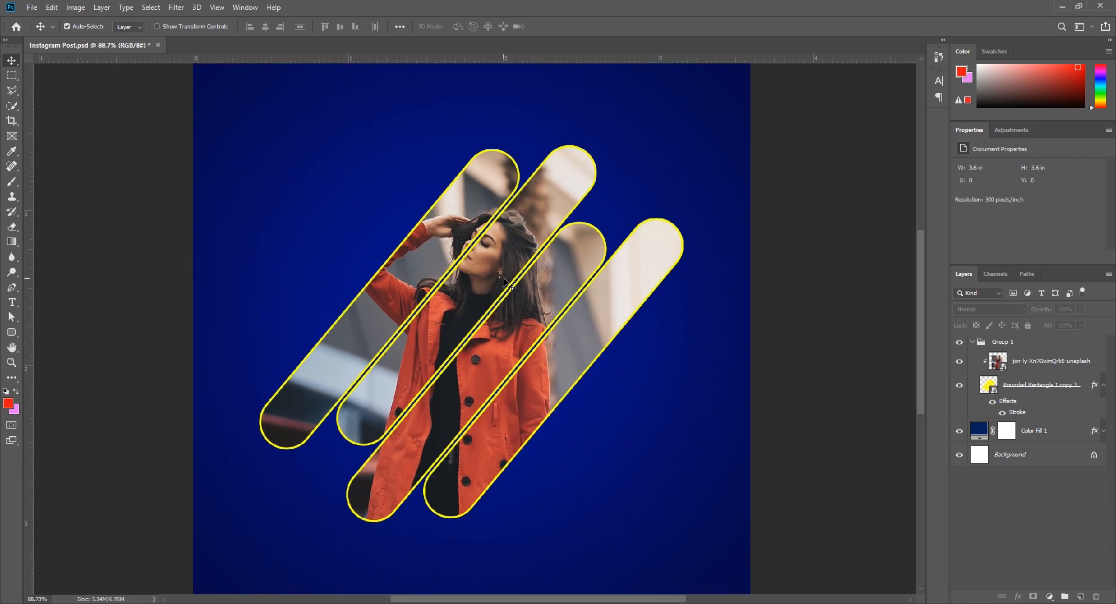
scroll(719, 333, "down", 1)
left_click(786, 317)
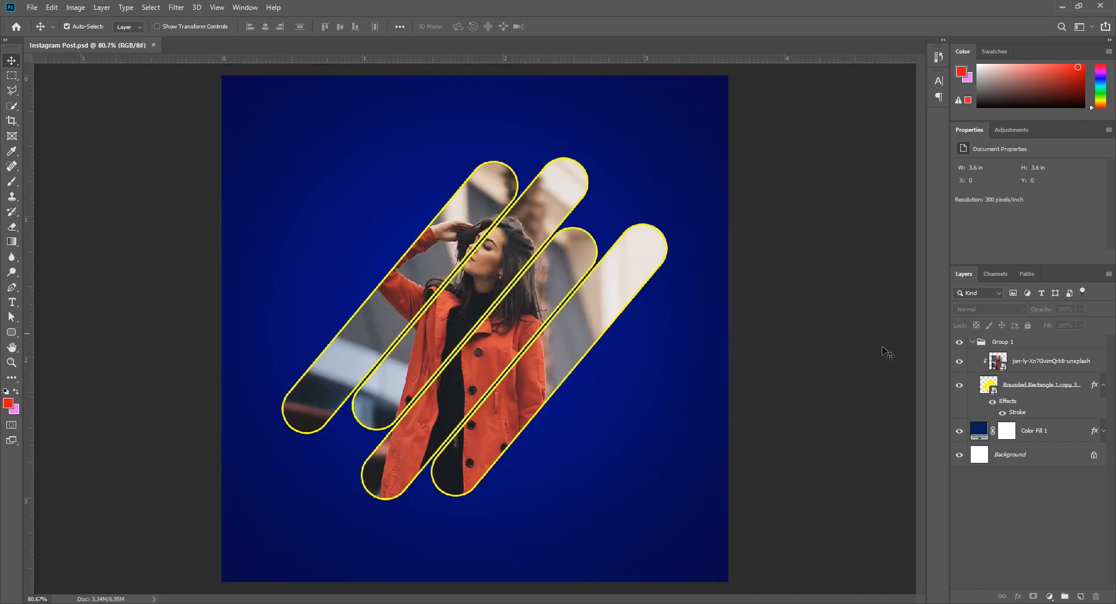
Step: Collapse Group 1 and create a 50 × 50 px rectangle shape on the canvas
left_click(972, 342)
left_click(11, 333)
left_click(295, 201)
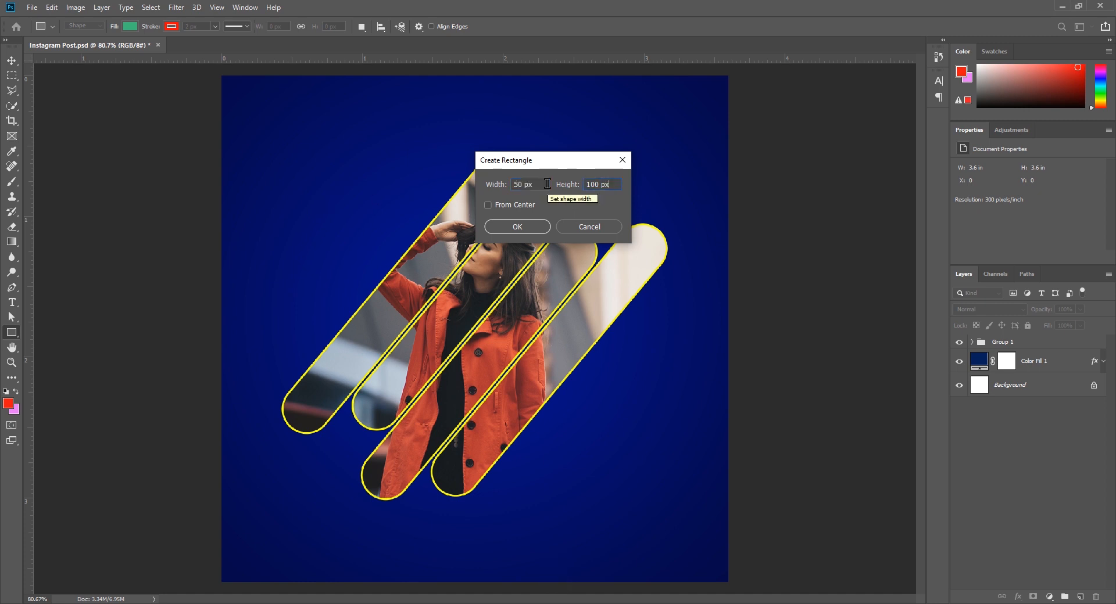
key("BackSpace")
key("BackSpace")
key("BackSpace")
key("BackSpace")
key("BackSpace")
key("BackSpace")
type("50")
key("Return")
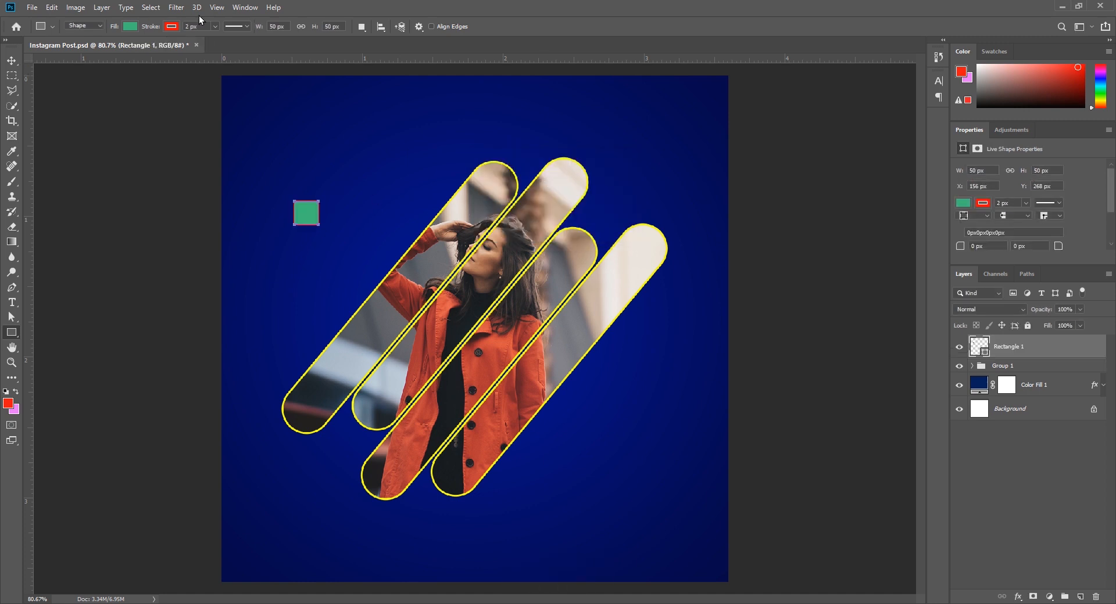
Step: Remove the green square's stroke and snap the square into the top-left corner of the canvas
left_click(171, 26)
left_click(11, 61)
mouse_move(306, 213)
left_mouse_down()
mouse_move(227, 88)
mouse_move(214, 87)
left_mouse_up()
Step: Add vertical and horizontal guides along all four edges of the square in the canvas's top-left corner
scroll(222, 76, "up", 15)
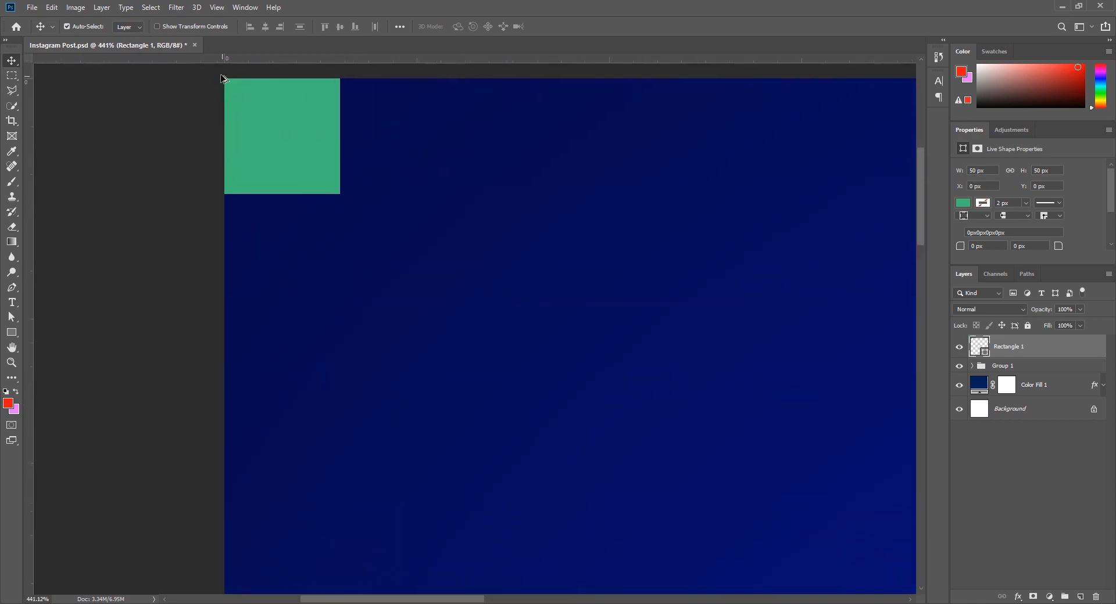
scroll(396, 179, "up", 1)
left_click_drag(198, 205, 227, 209)
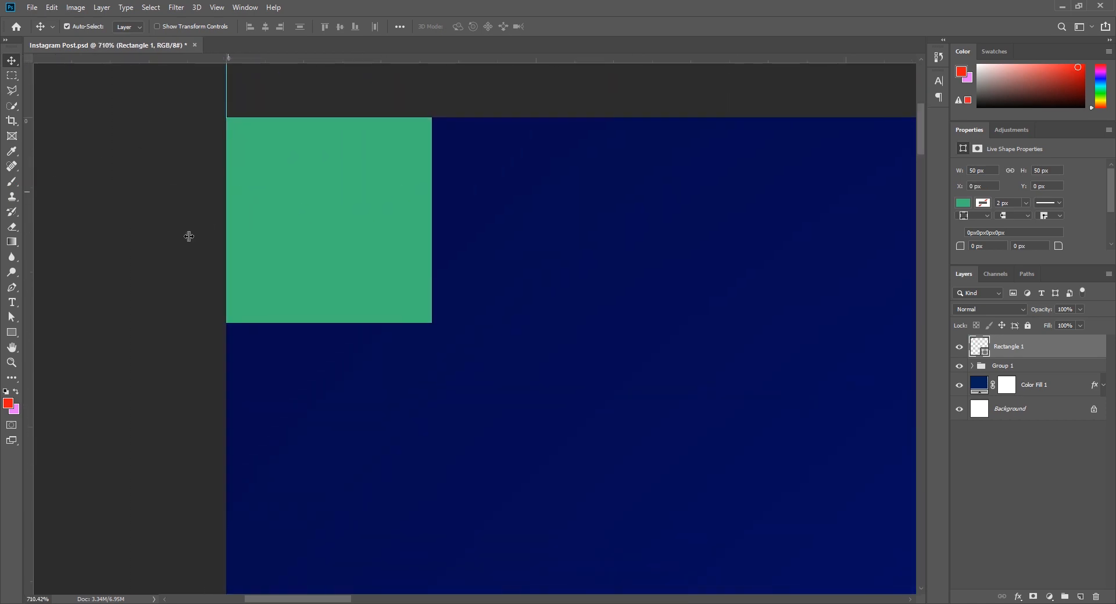
left_click_drag(30, 233, 432, 210)
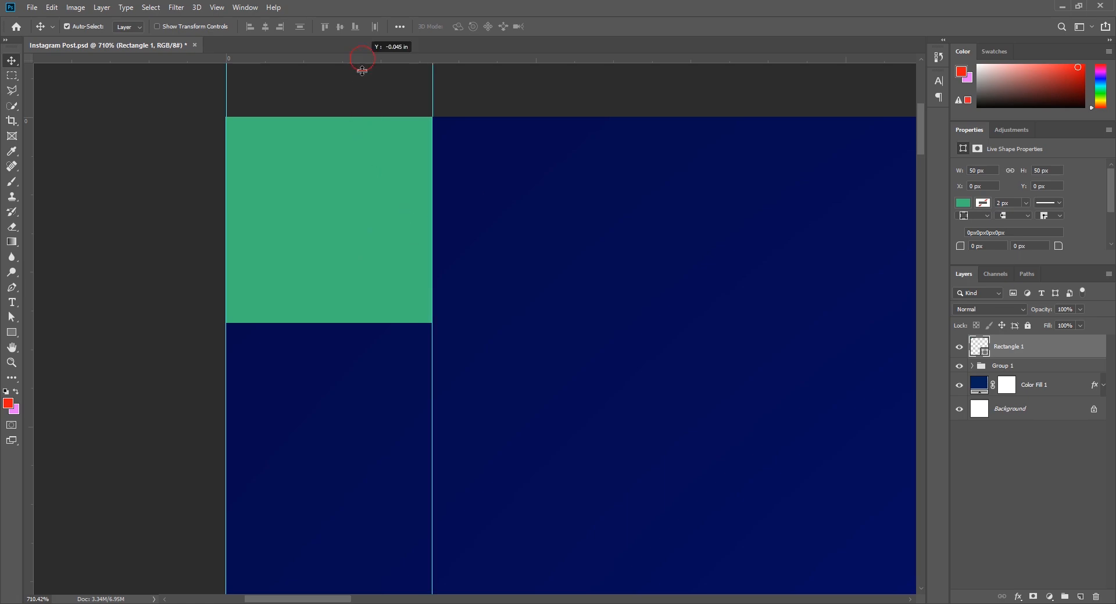
left_click_drag(361, 70, 371, 117)
left_click_drag(484, 321, 484, 323)
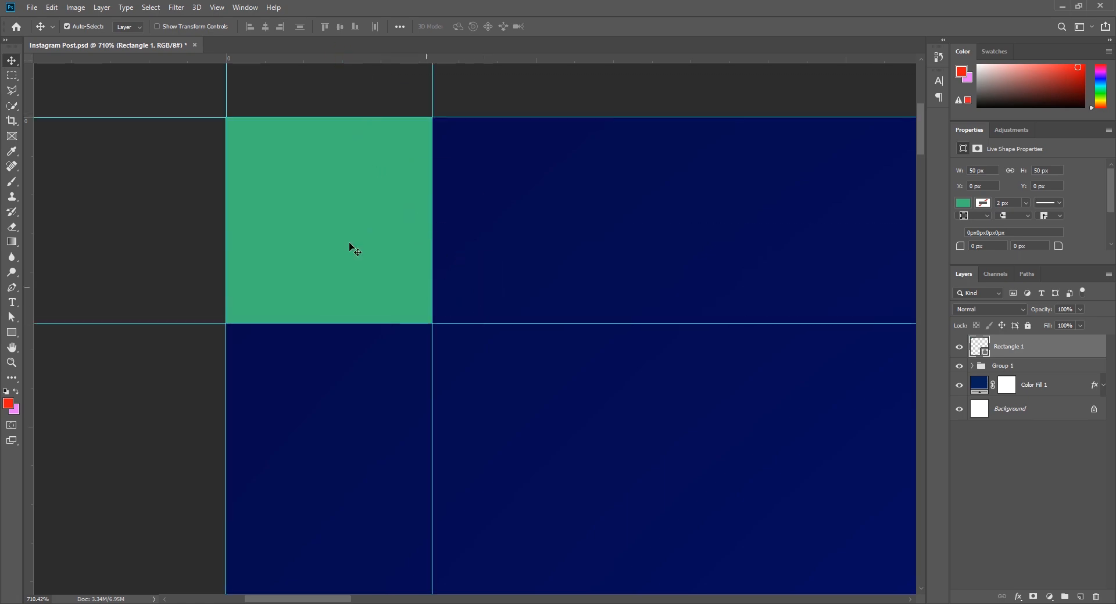
Step: Move the green square to the bottom-right corner of the canvas, at X 1030 px and Y 1030 px
scroll(277, 229, "down", 13)
left_click_drag(437, 294, 648, 500)
scroll(660, 523, "up", 5)
left_click_drag(814, 548, 701, 312)
Step: Add vertical and horizontal guides along all four edges of the green square in the canvas's bottom-right corner
scroll(665, 356, "up", 5)
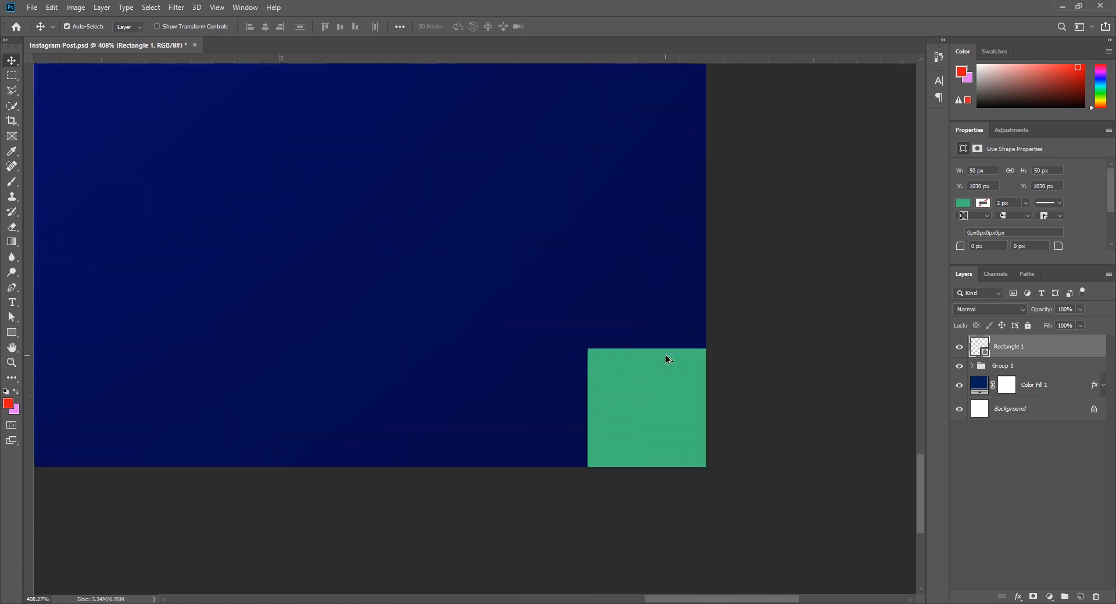
left_click_drag(28, 293, 527, 340)
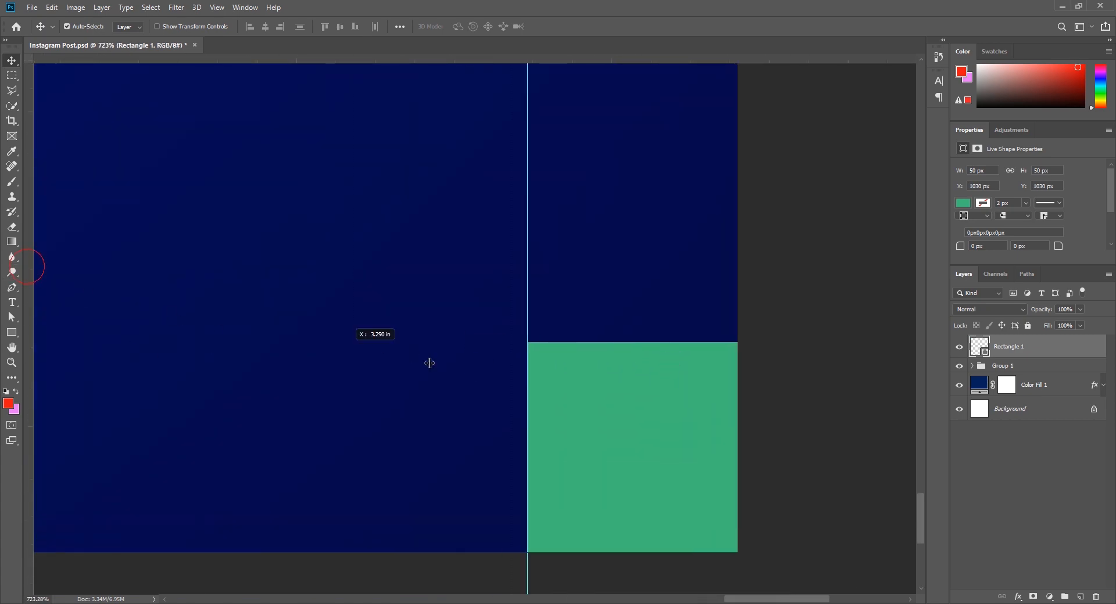
left_click_drag(429, 363, 730, 360)
left_click_drag(610, 71, 617, 343)
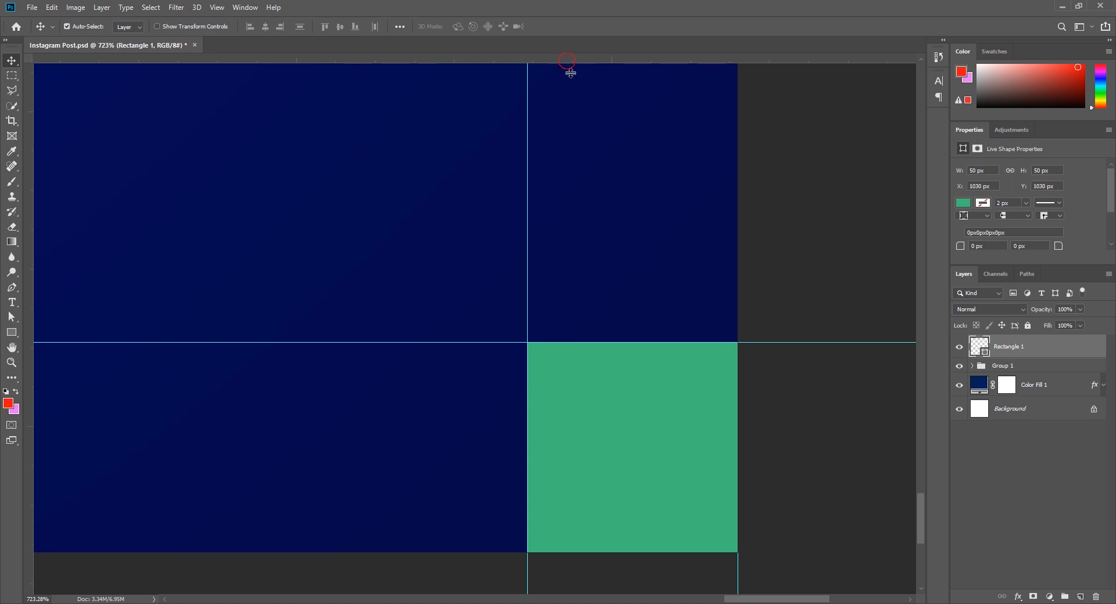
left_click_drag(570, 72, 789, 551)
Step: Delete the green square from the canvas's bottom-right corner
scroll(655, 424, "down", 8)
left_click(661, 503)
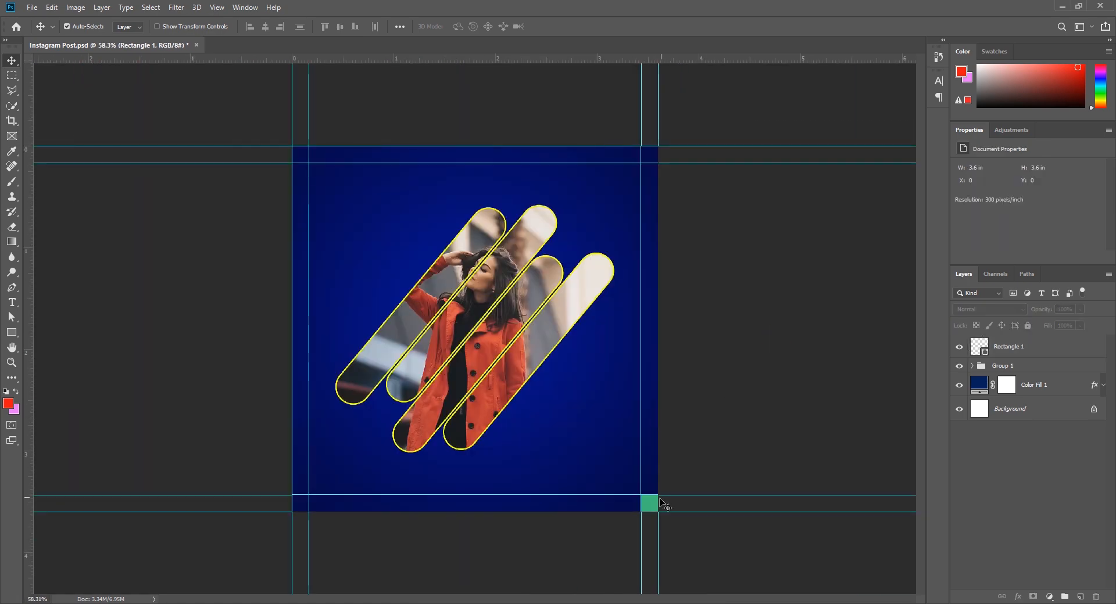
left_click(651, 503)
key("Delete")
scroll(488, 281, "up", 1)
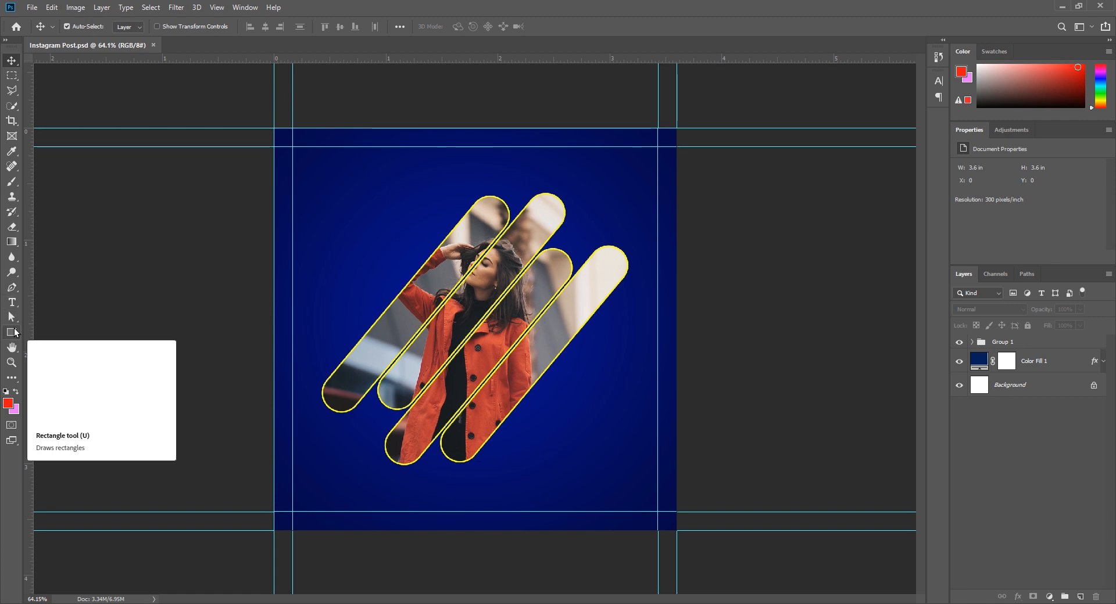
Step: Activate the Custom Shape tool and choose the italic letter i information symbol from the shape library
left_click_drag(11, 332, 82, 379)
left_click(100, 391)
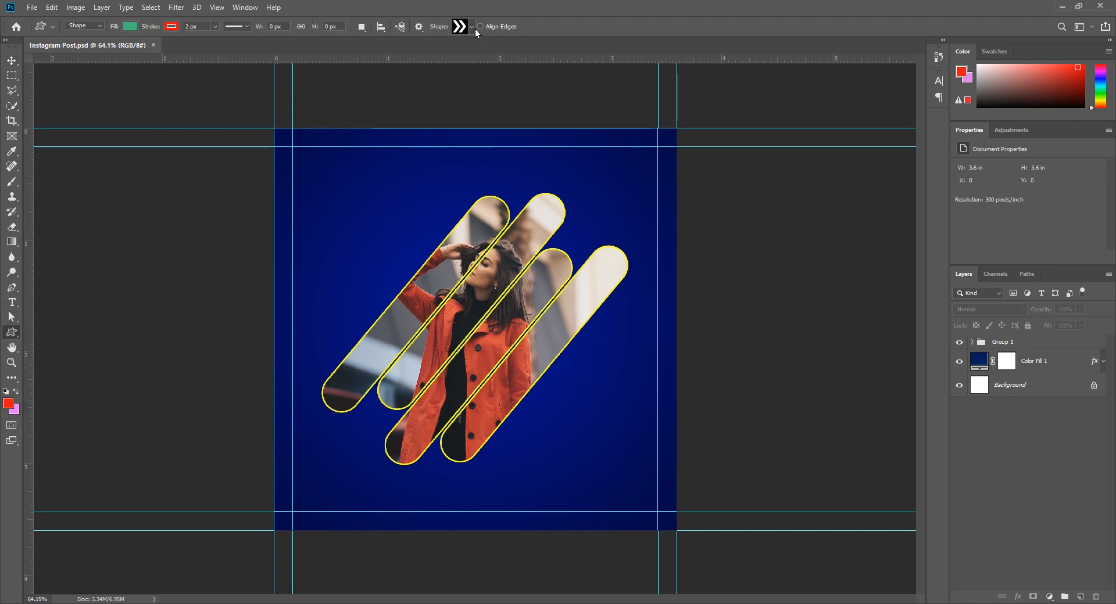
left_click(474, 27)
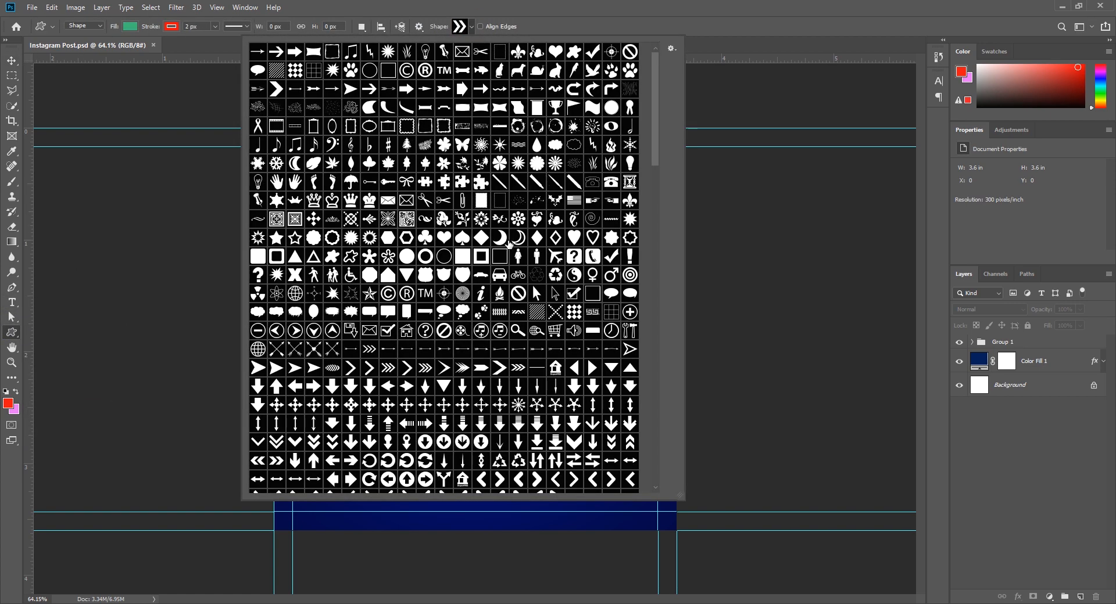
scroll(586, 372, "down", 5)
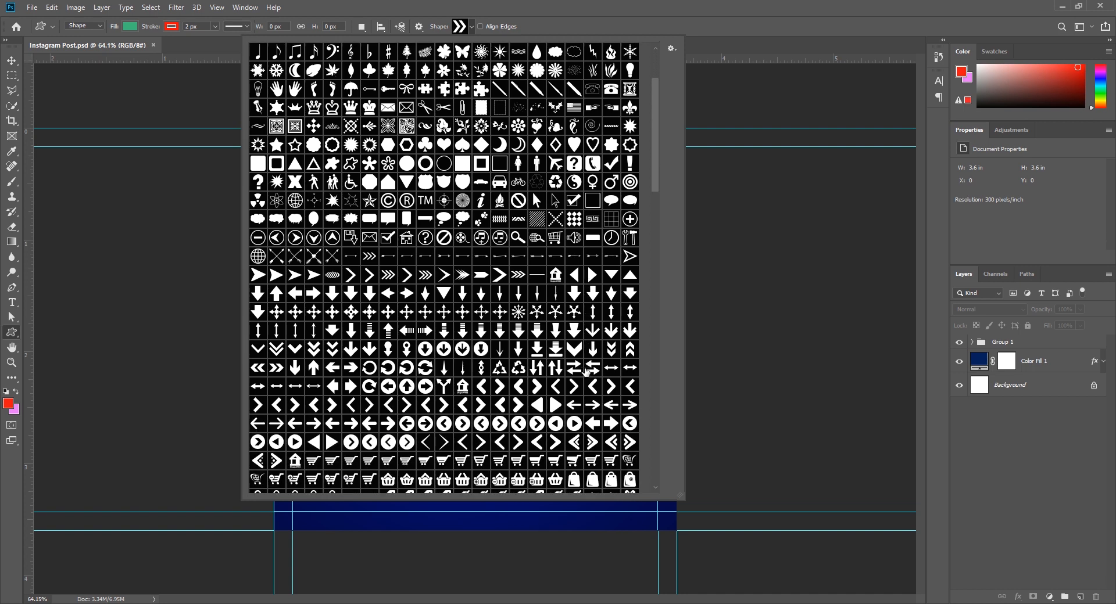
scroll(586, 372, "down", 8)
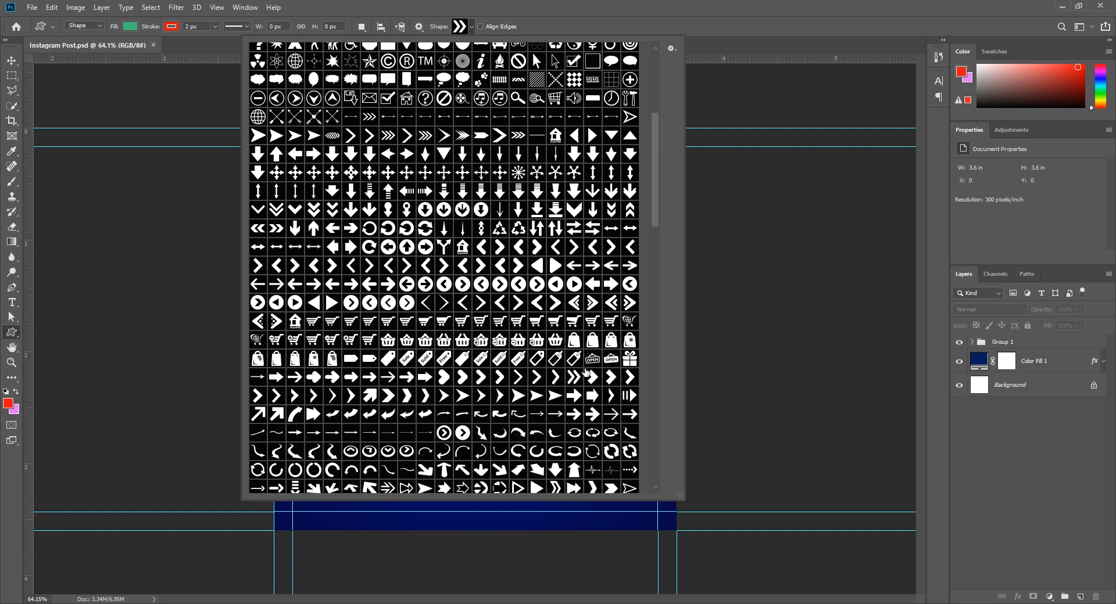
scroll(586, 372, "down", 6)
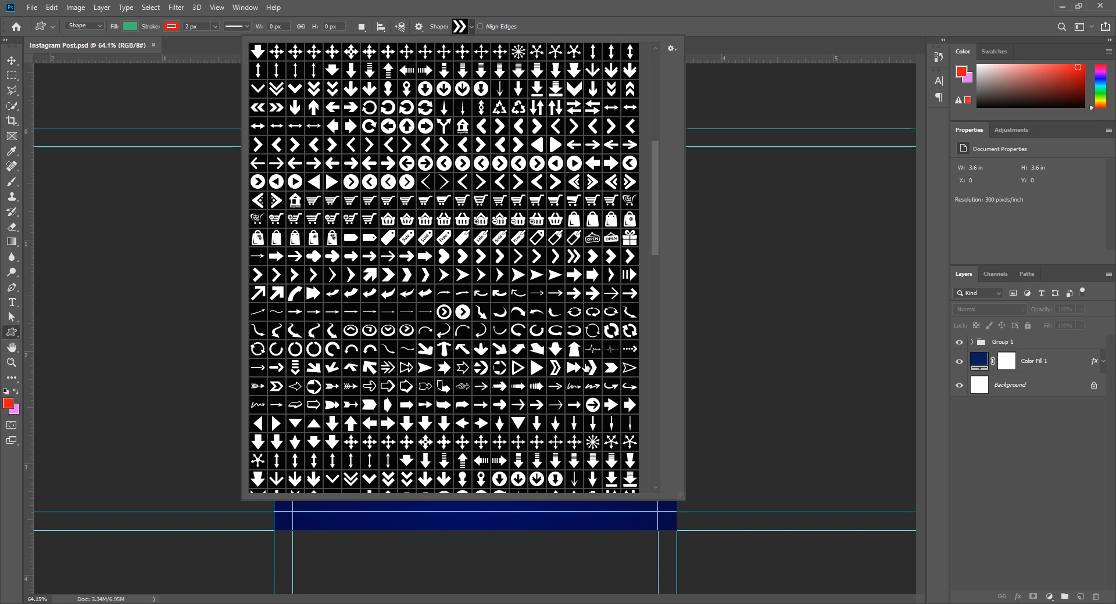
scroll(599, 360, "down", 1)
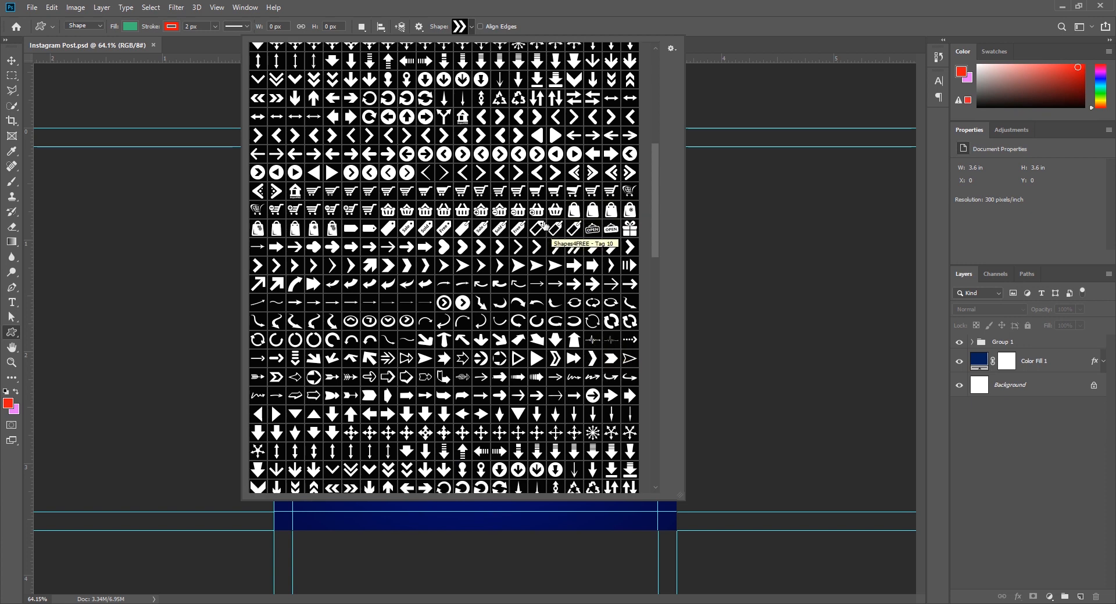
scroll(549, 220, "down", 8)
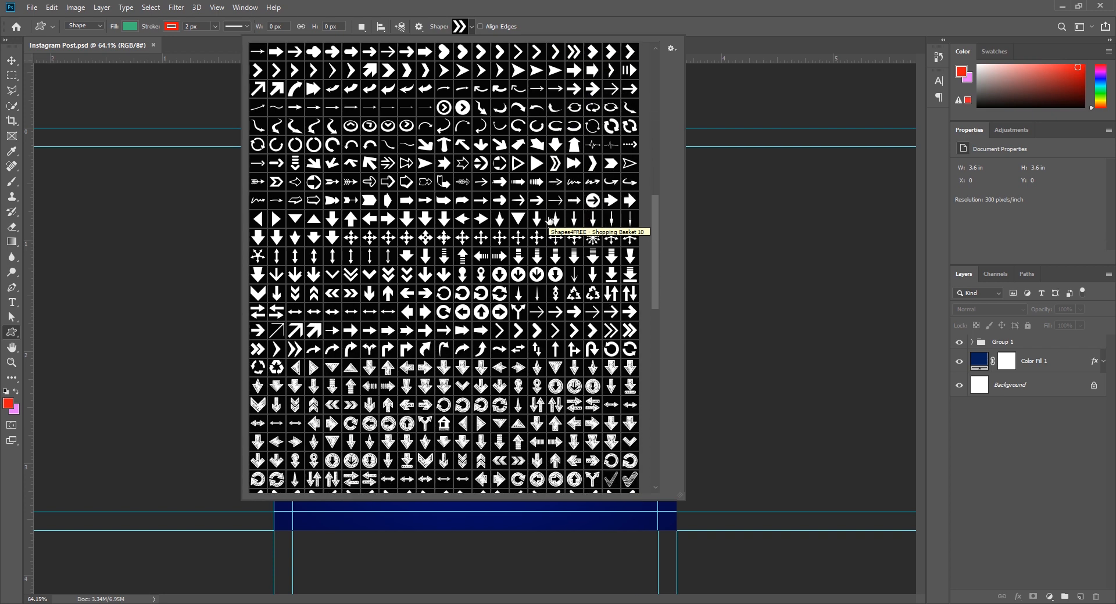
scroll(549, 220, "down", 6)
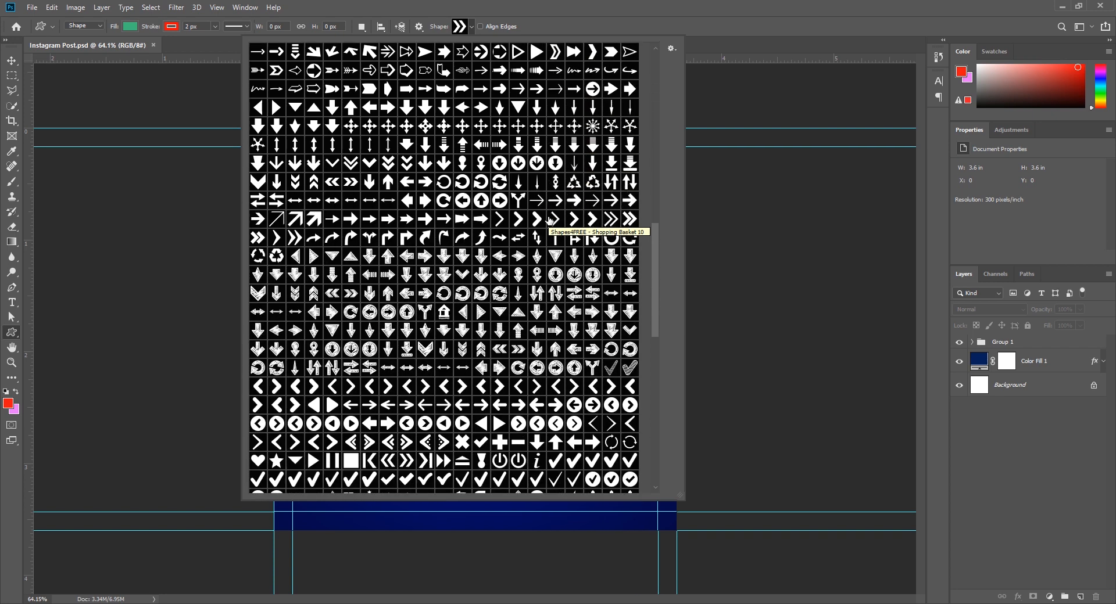
scroll(550, 220, "down", 6)
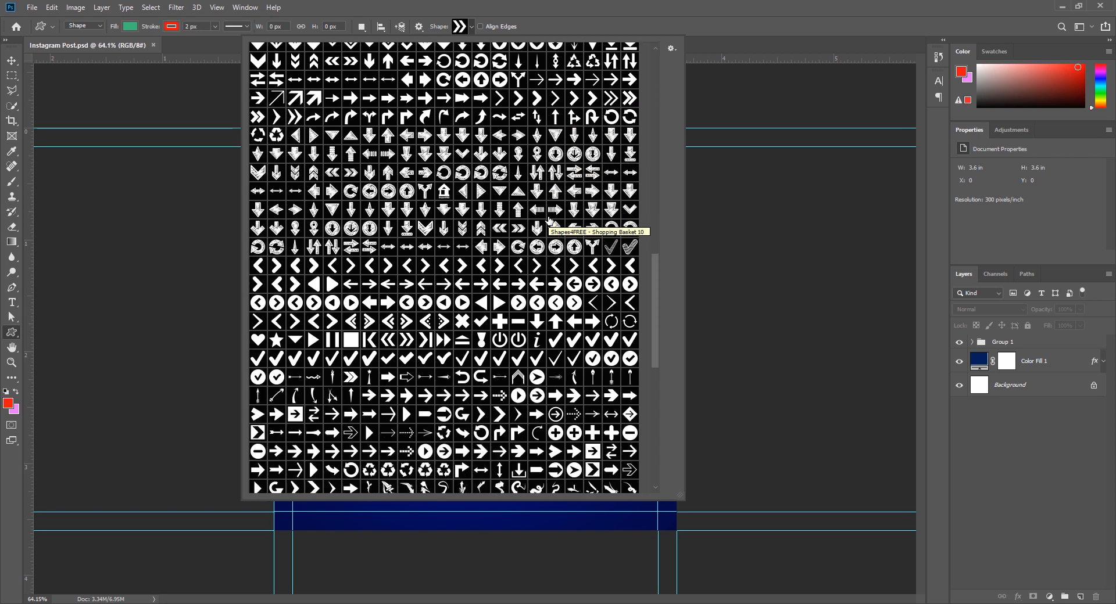
scroll(549, 221, "down", 6)
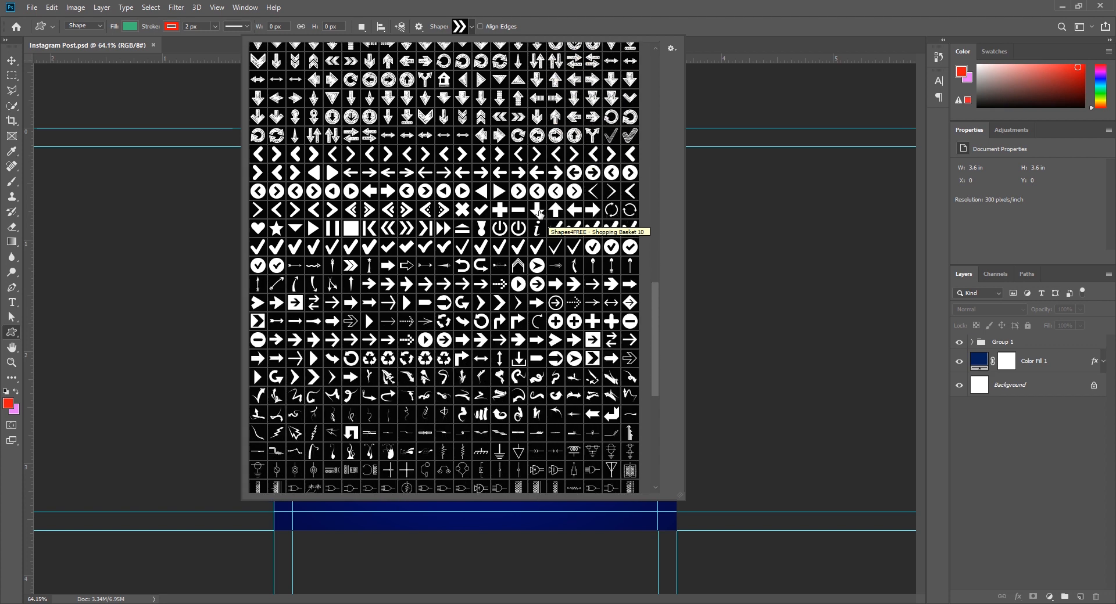
scroll(541, 212, "down", 2)
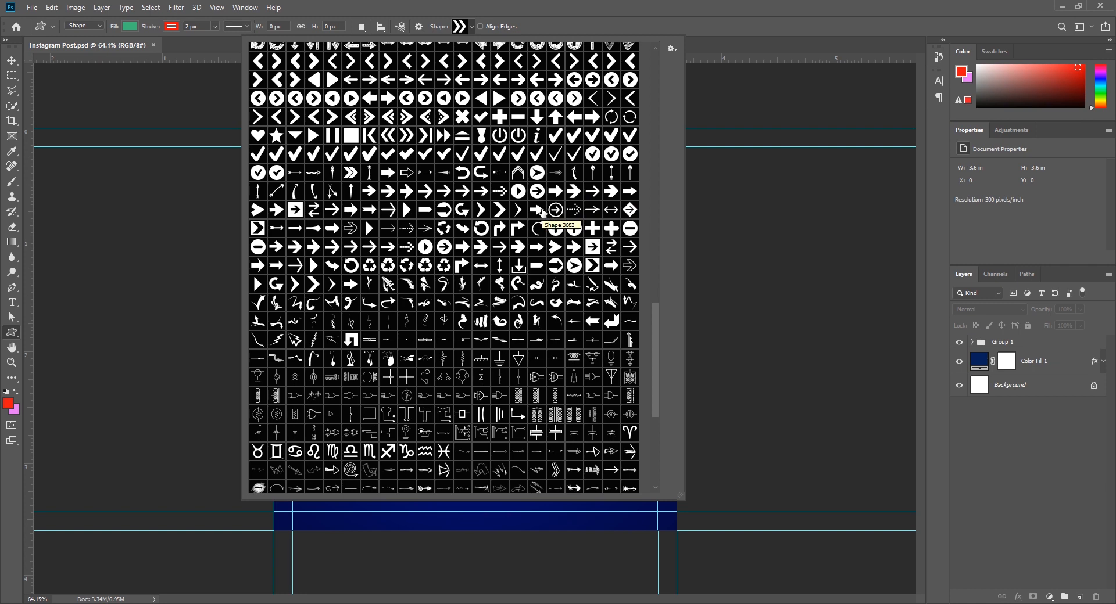
double_click(540, 142)
Step: Draw the italic i shape about 29 × 76 px in the canvas's upper-left area and give it a yellow fill without a stroke
left_click_drag(317, 166, 334, 196)
left_click(130, 26)
left_click(116, 51)
left_click(129, 27)
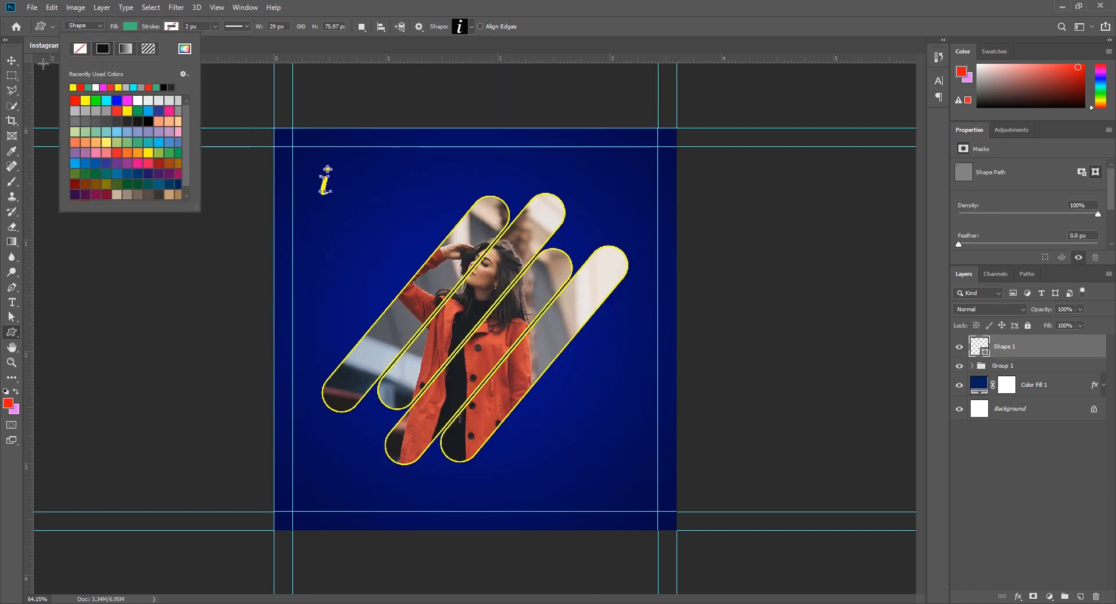
left_click(10, 62)
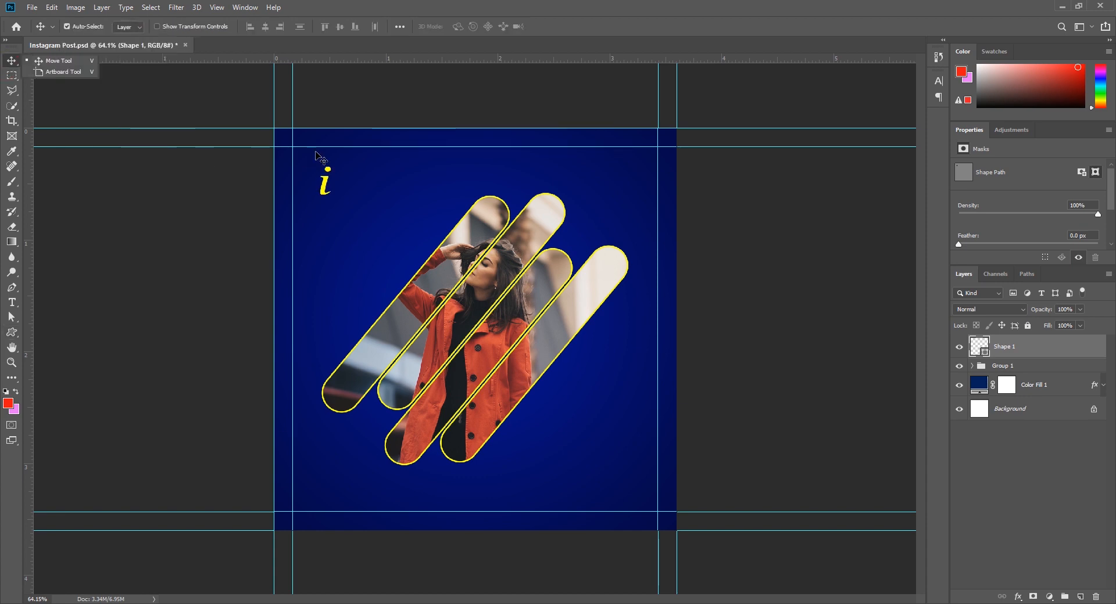
Step: Move the yellow i into the upper-left corner of the margin guides and scale it down slightly
scroll(297, 150, "up", 10)
left_click_drag(308, 155, 376, 254)
left_click_drag(378, 270, 308, 211)
key("ctrl+t")
left_click_drag(325, 264, 310, 228)
key("Return")
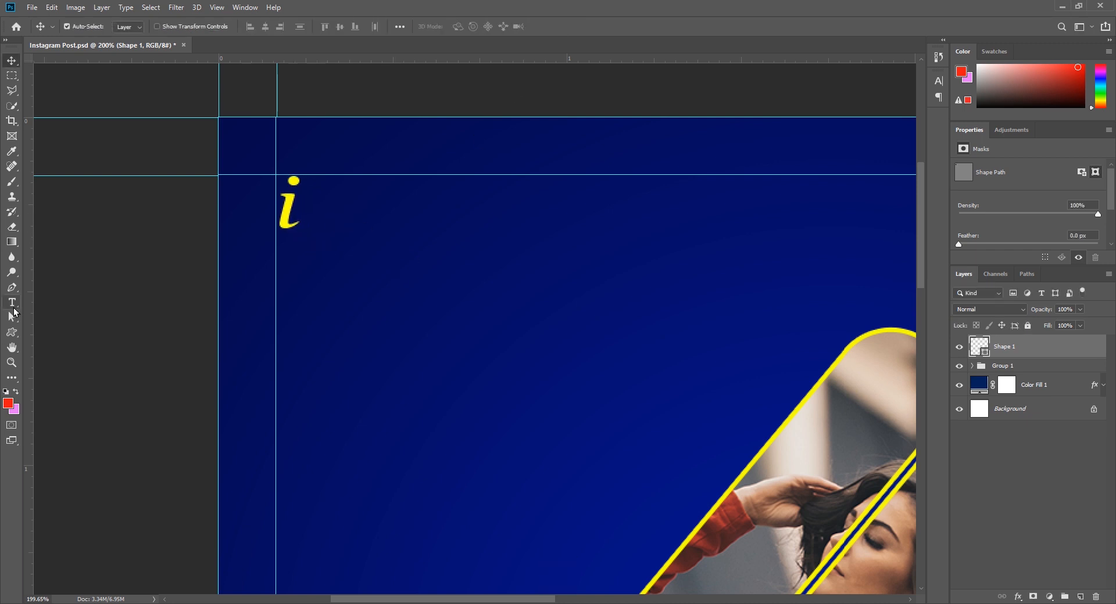
Step: Add a two-line text reading "your" and "logo" to the right of the yellow i
left_click(364, 209)
type("U")
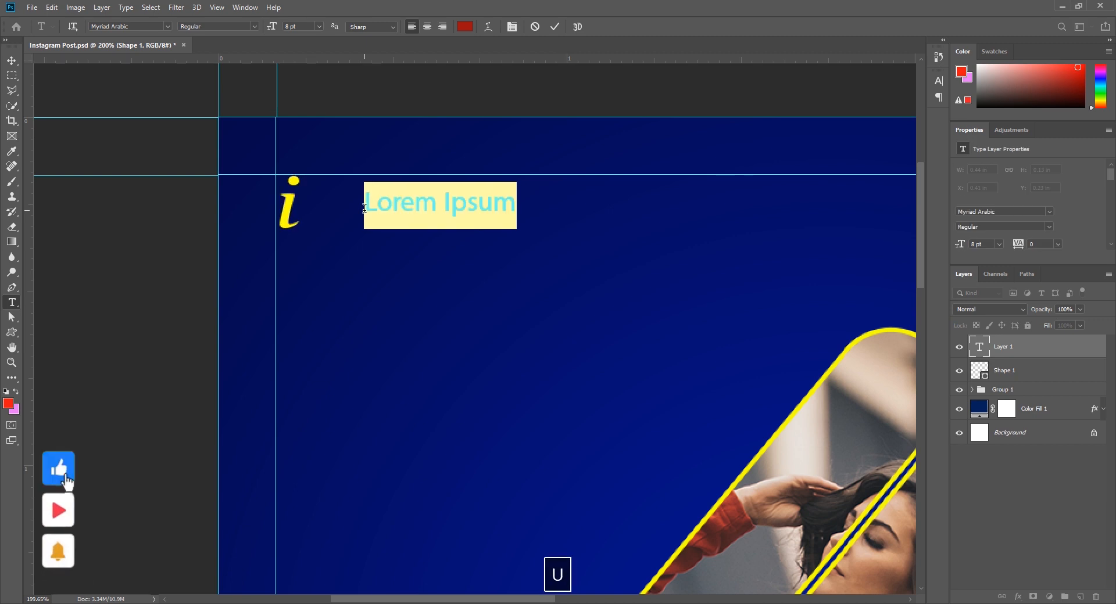
type("r")
key("Return")
type("logo")
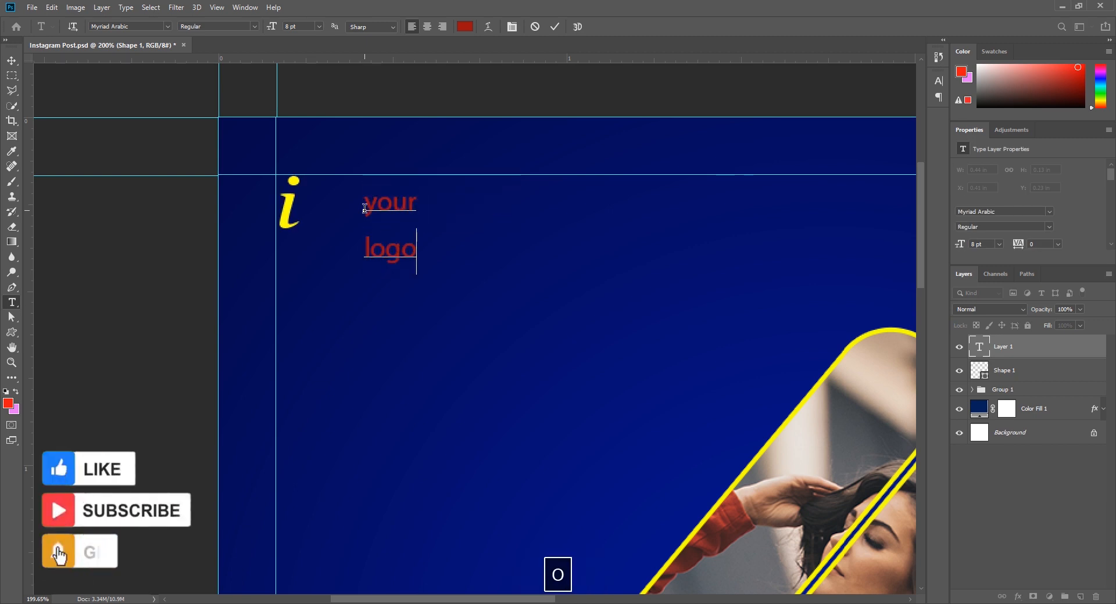
key("ctrl+Return")
Step: Change the "your logo" text color to white
left_click(465, 27)
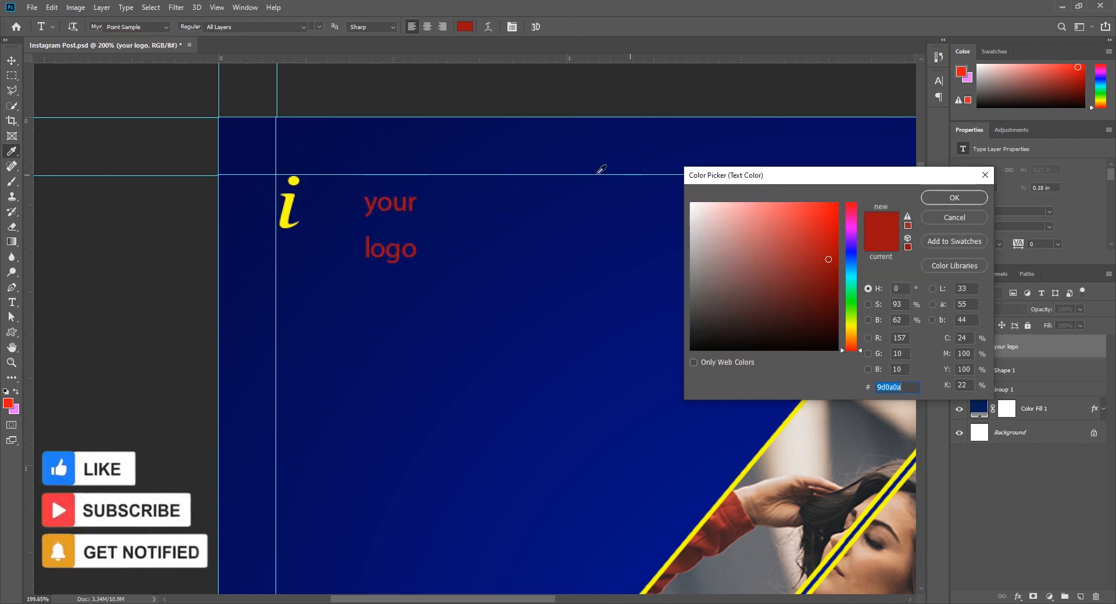
left_click_drag(701, 213, 637, 155)
left_click(954, 198)
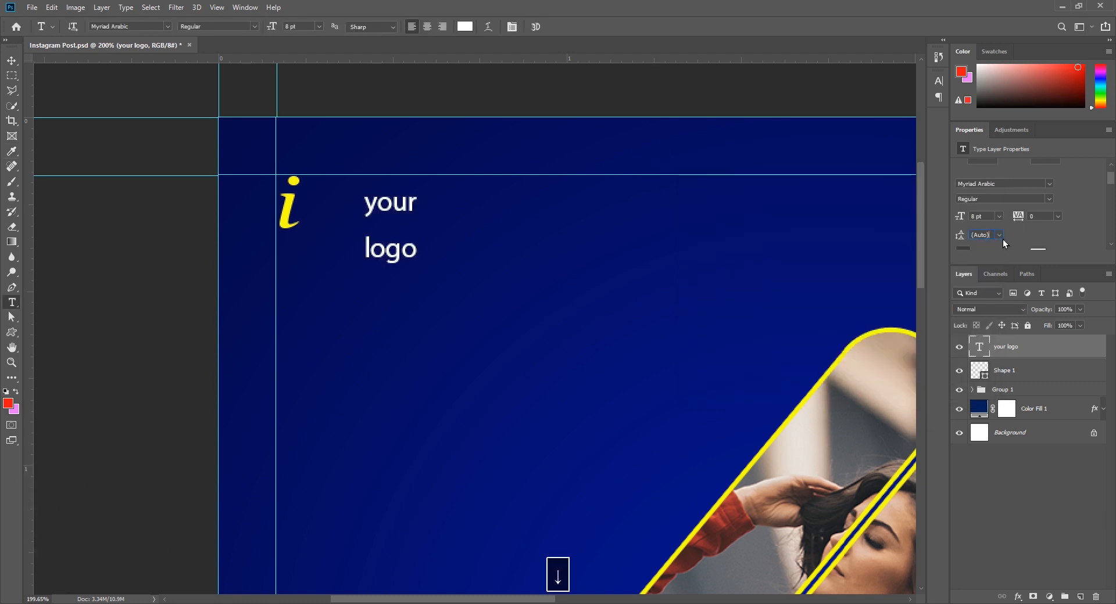
Step: Set the "your logo" text's leading to 6 pt and its font size to 9 pt
type("8.84")
key("Return")
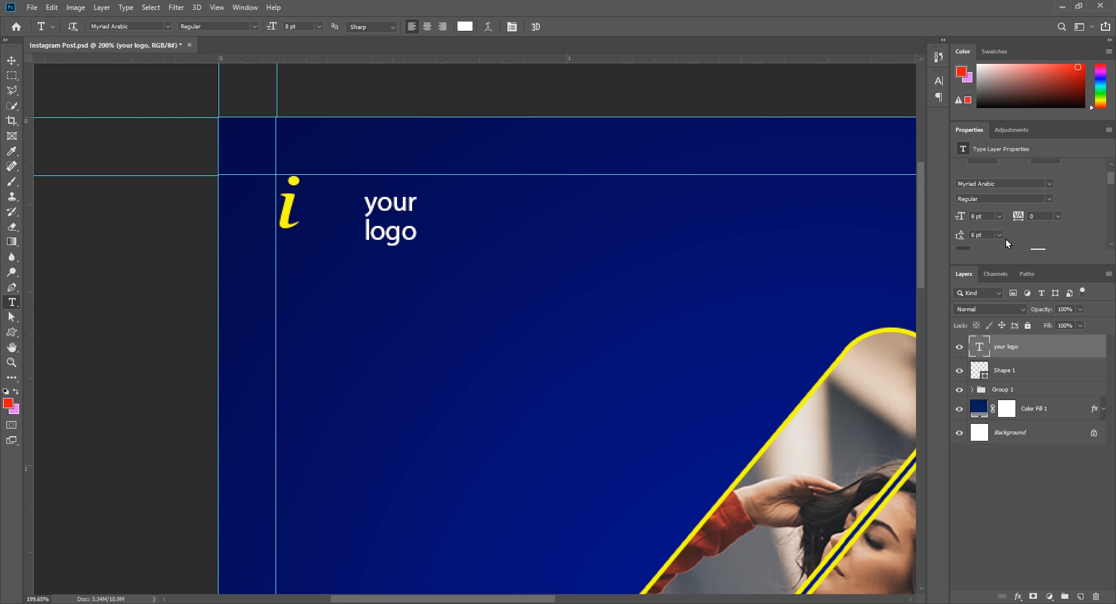
left_click(1000, 236)
left_click(999, 260)
type("v")
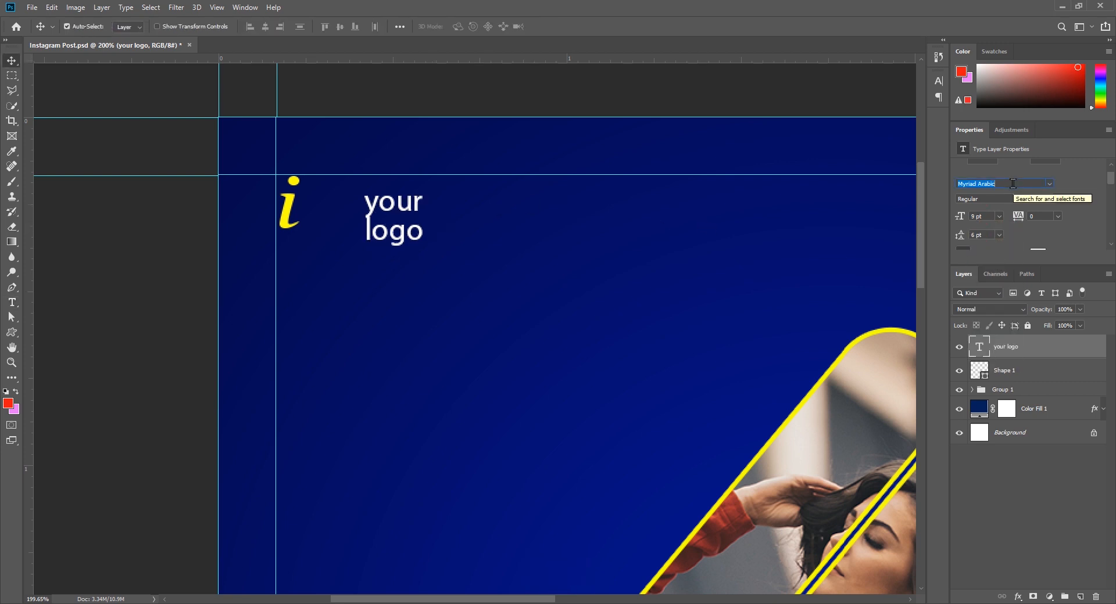
Step: Change the "your logo" text's font to Poppins in the Medium weight
type("p")
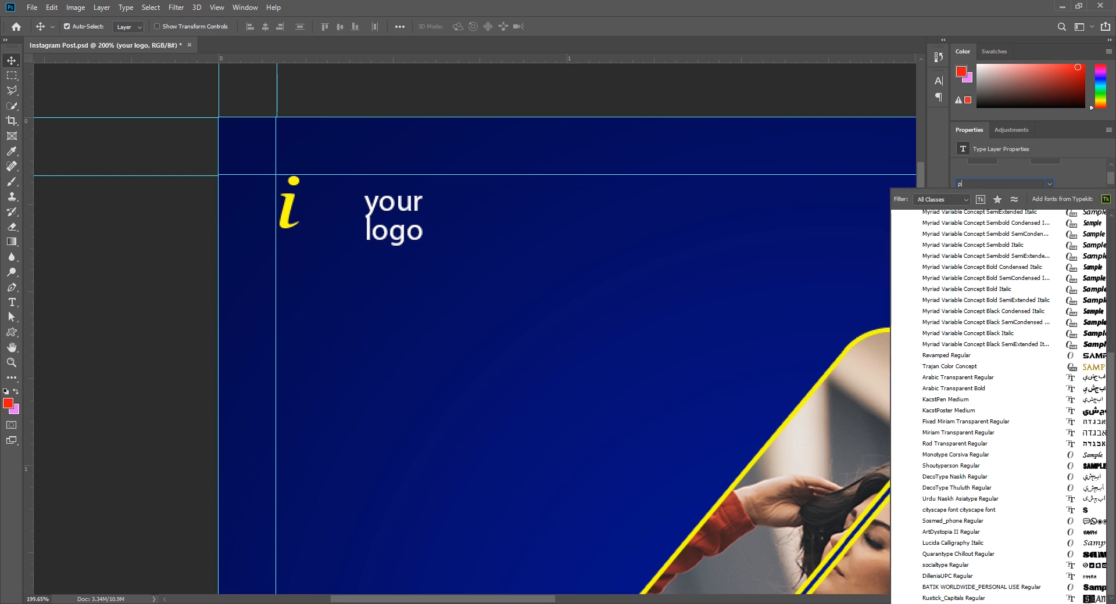
type("op")
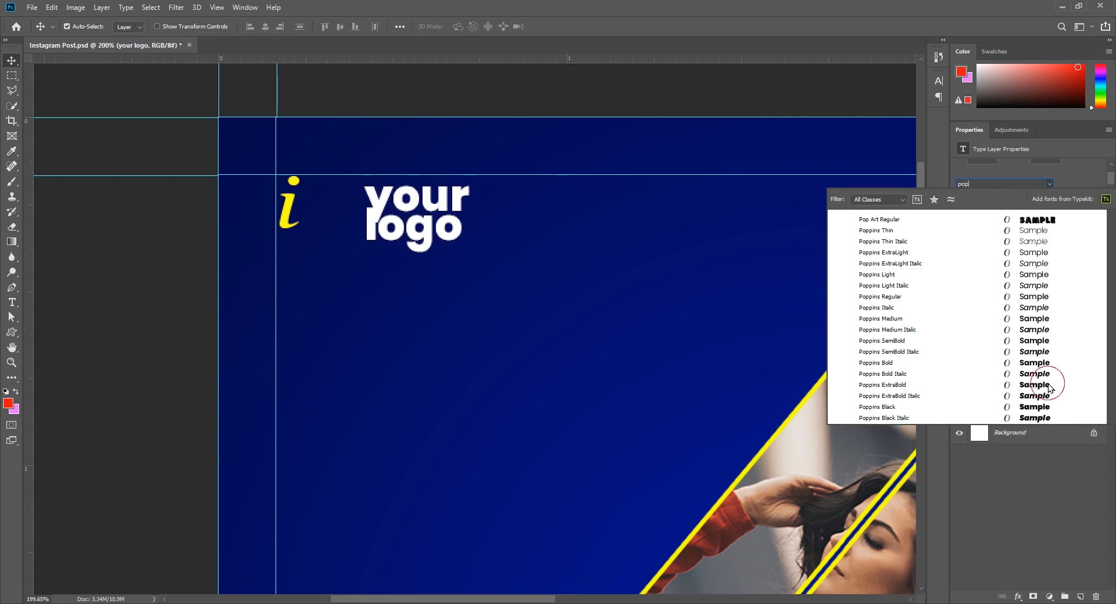
left_click(1050, 389)
left_click(1049, 201)
left_click(982, 303)
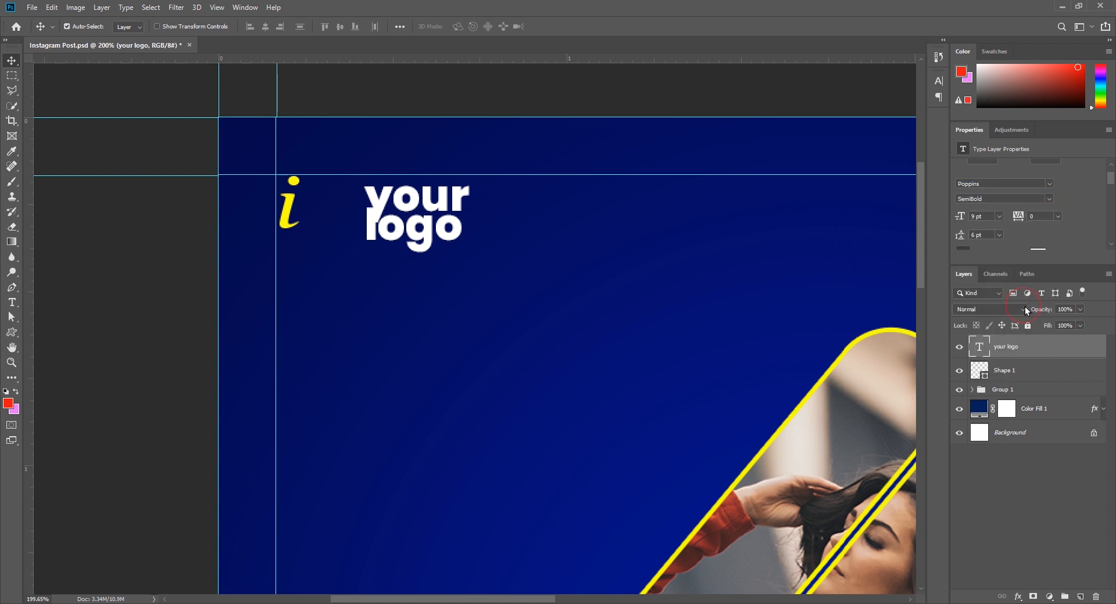
left_click(1049, 201)
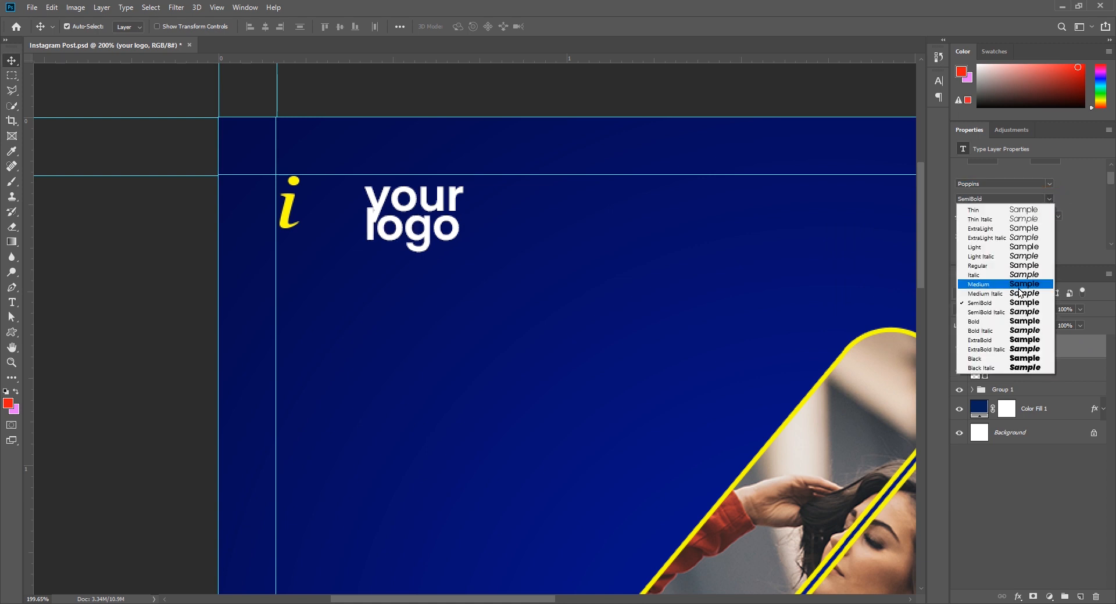
left_click(1038, 284)
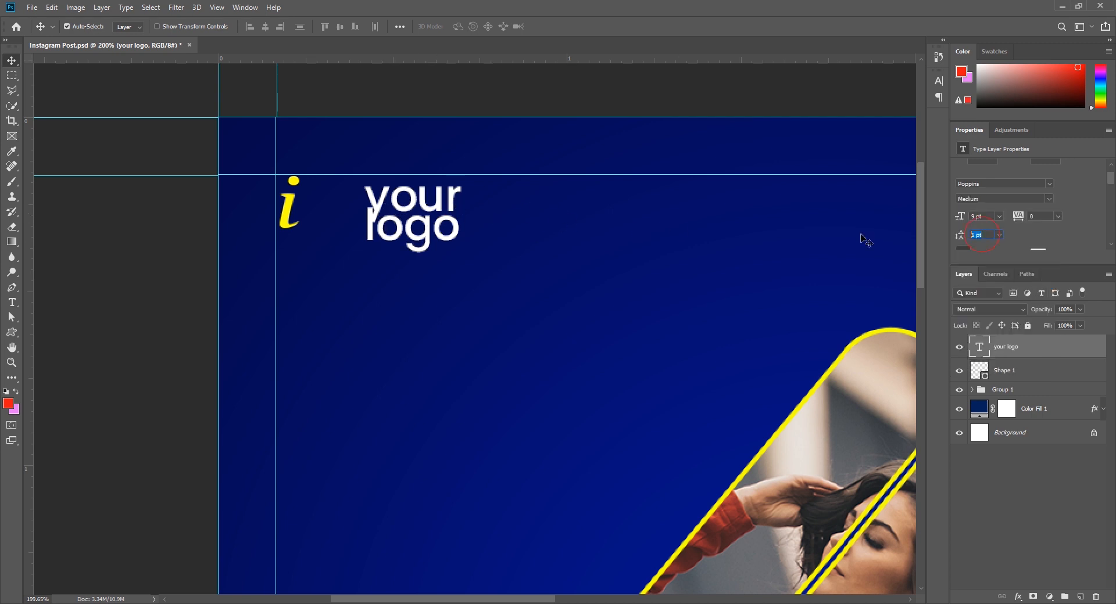
Step: Set the "your logo" text's leading to 11 pt and scale the text down to about 59%
key("Up")
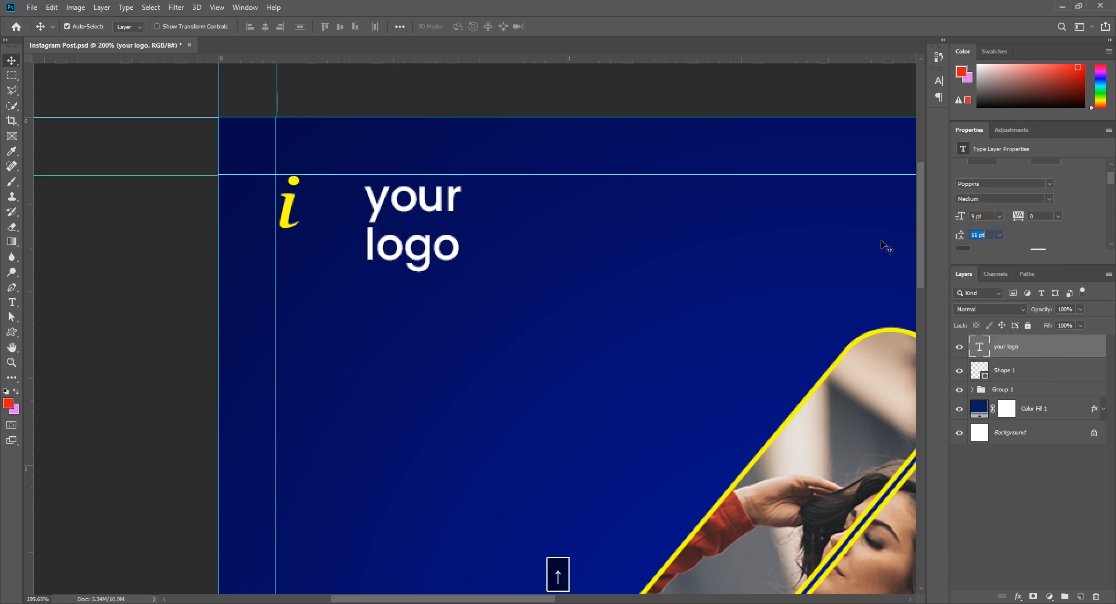
key("Return")
key("ctrl+t")
left_click_drag(460, 287, 425, 243)
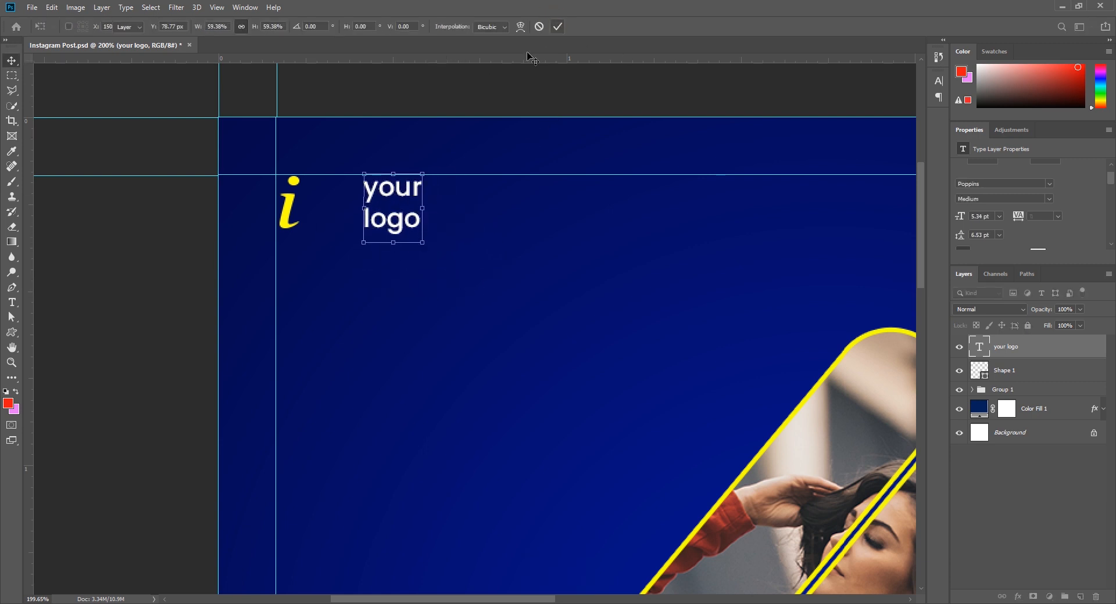
key("Return")
Step: Set the "your logo" text's weight to Bold and its leading to 7 pt
left_click(1002, 199)
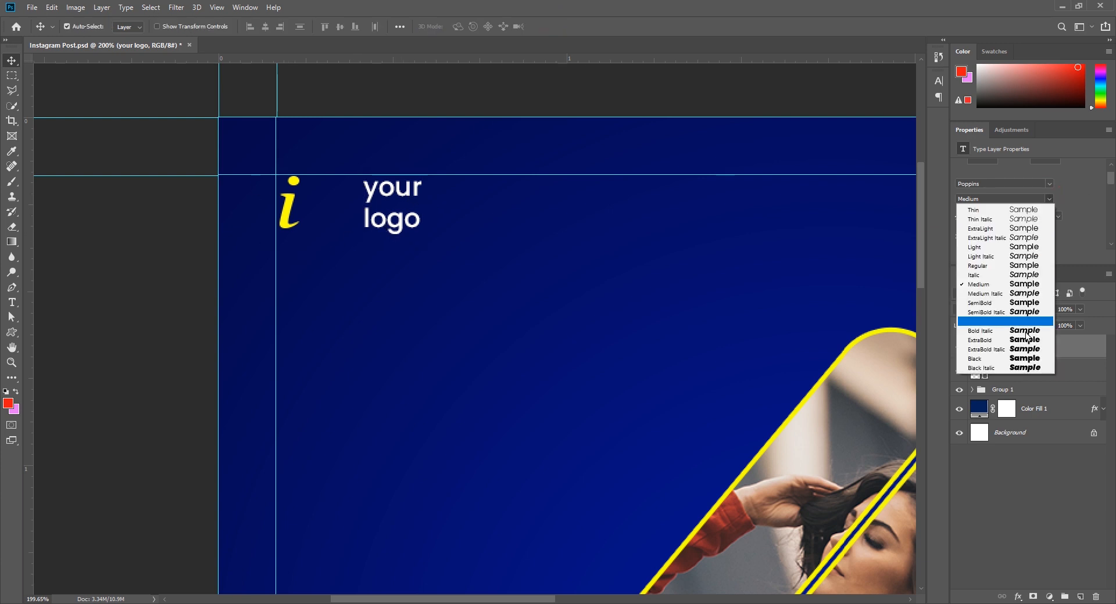
left_click(988, 321)
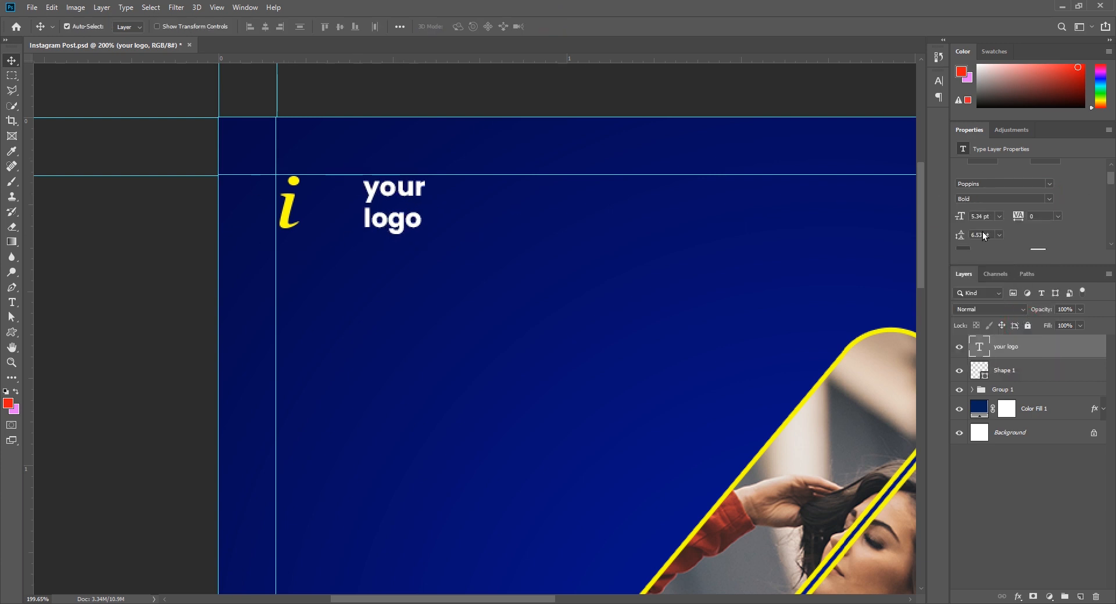
key("Return")
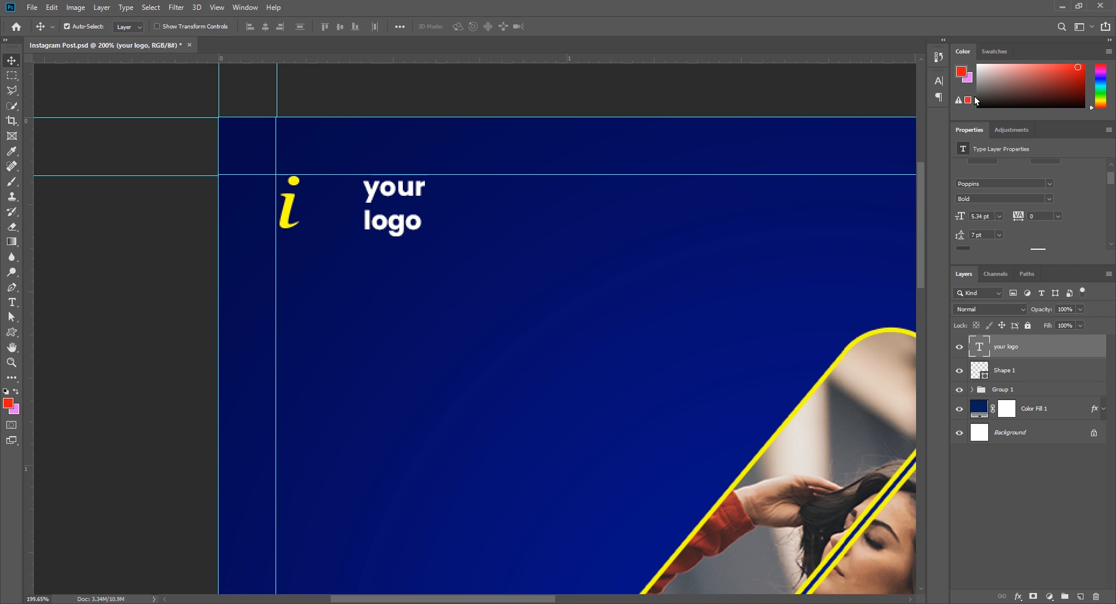
Step: Turn on All Caps for the "your logo" text and set its leading to 6 pt
left_click(938, 81)
left_click(904, 77)
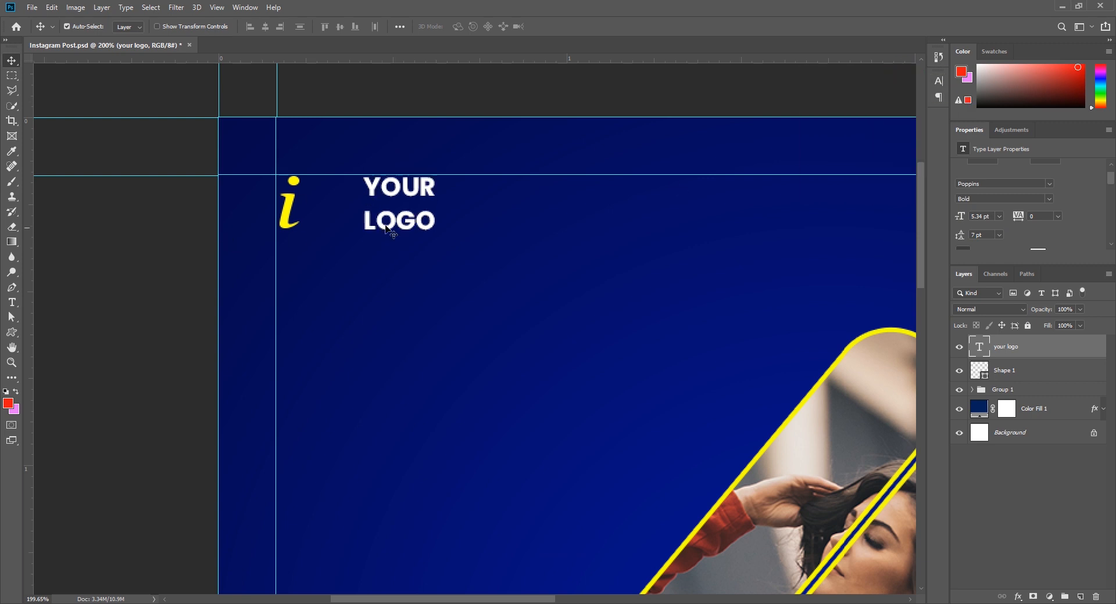
key("Down")
key("Down")
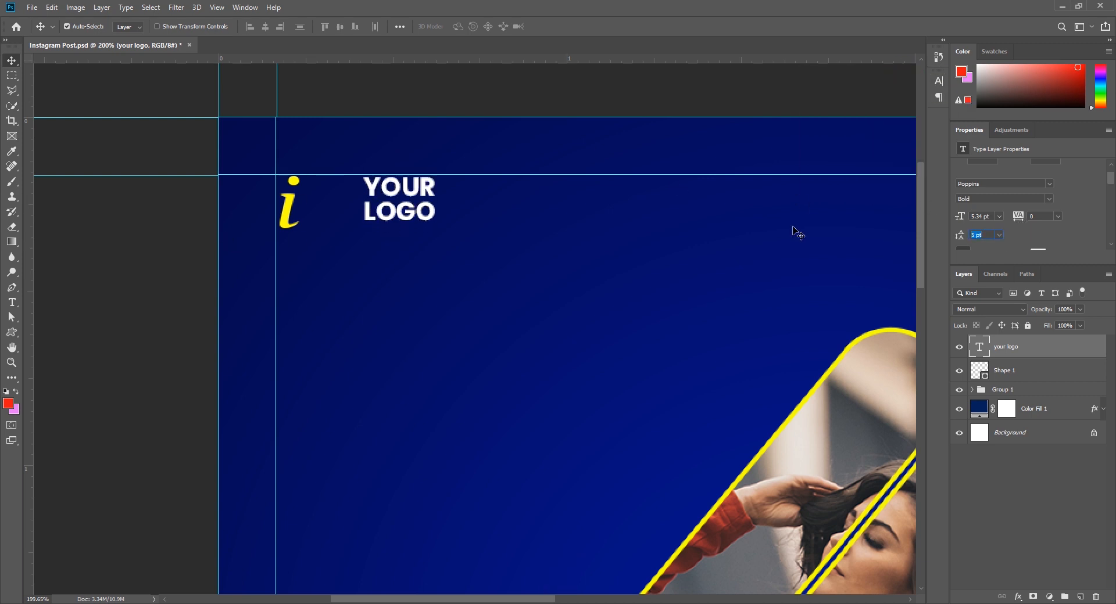
key("Return")
Step: Move the "your logo" text close beside the yellow "i" mark, vertically centred on it
left_click_drag(377, 196, 339, 192)
key("Left")
key("Left")
key("Left")
key("Left")
key("Left")
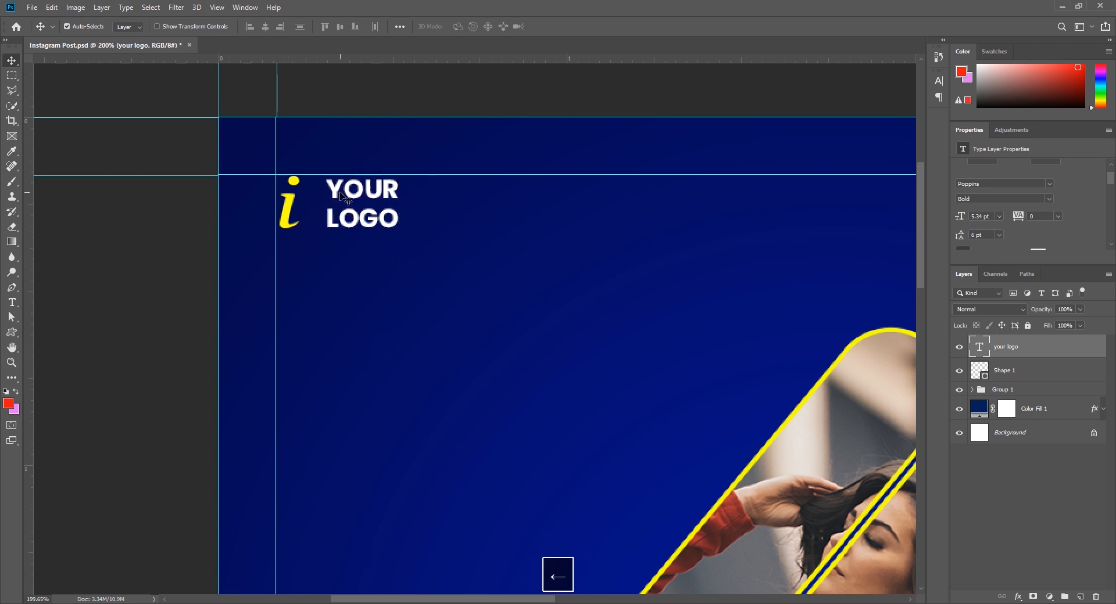
key("Left")
key("Left")
key("Left")
key("Left")
key("Left")
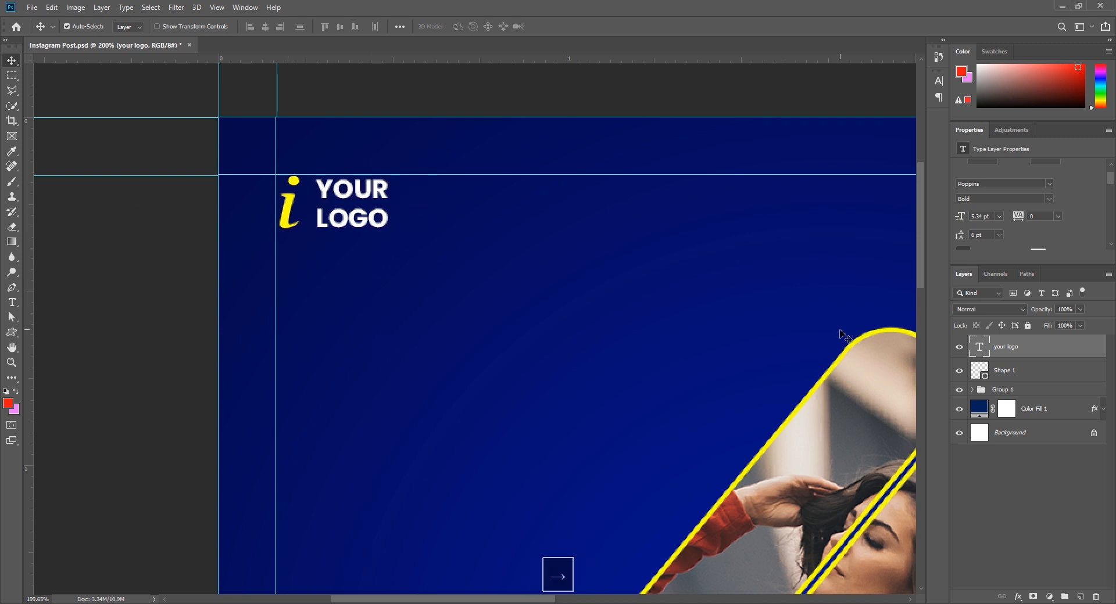
Step: Group the "your logo" text layer with the Shape 1 layer and name the group "Logo"
left_click(1034, 374, "shift")
key("ctrl+g")
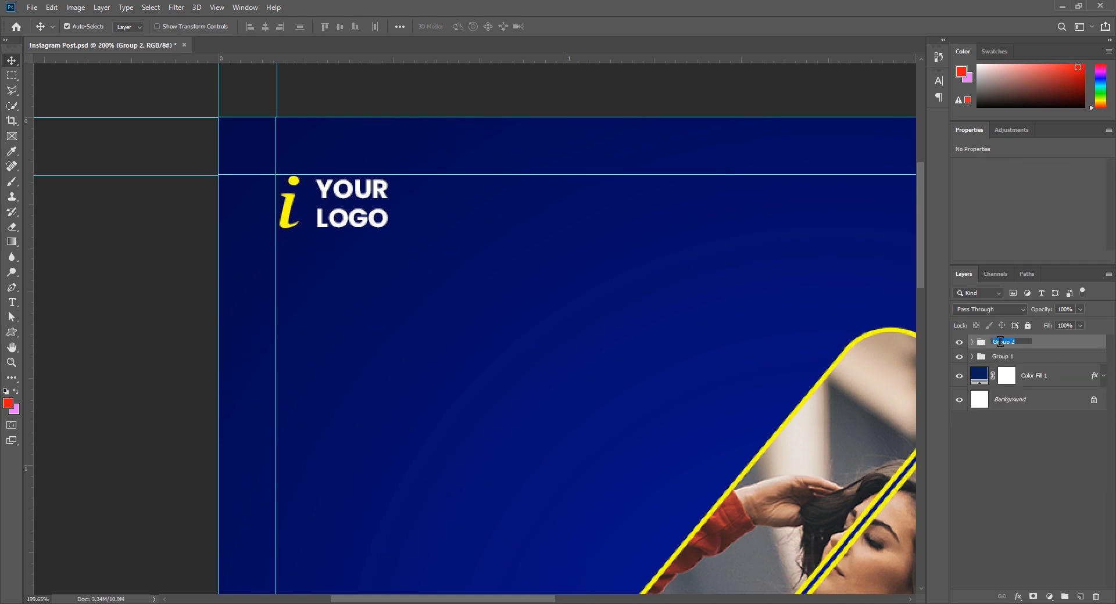
type("Logo")
key("Return")
key("ctrl+0")
left_click(742, 358)
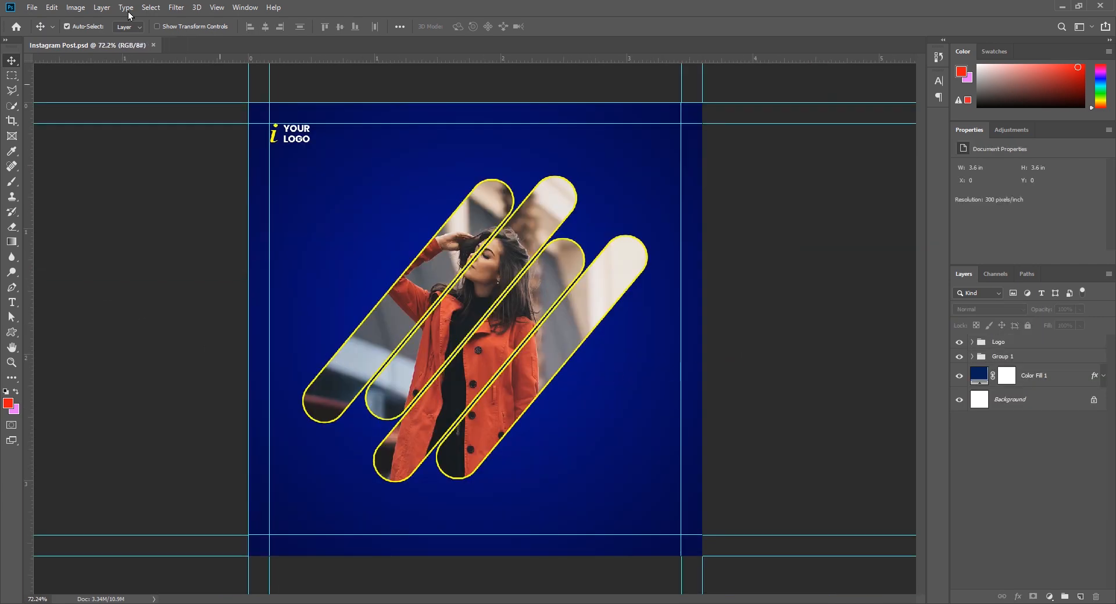
Step: Add a text line reading "New" on the blue background below the logo
scroll(272, 133, "up", 7)
left_click_drag(372, 179, 317, 184)
scroll(314, 193, "down", 2)
scroll(316, 185, "down", 2)
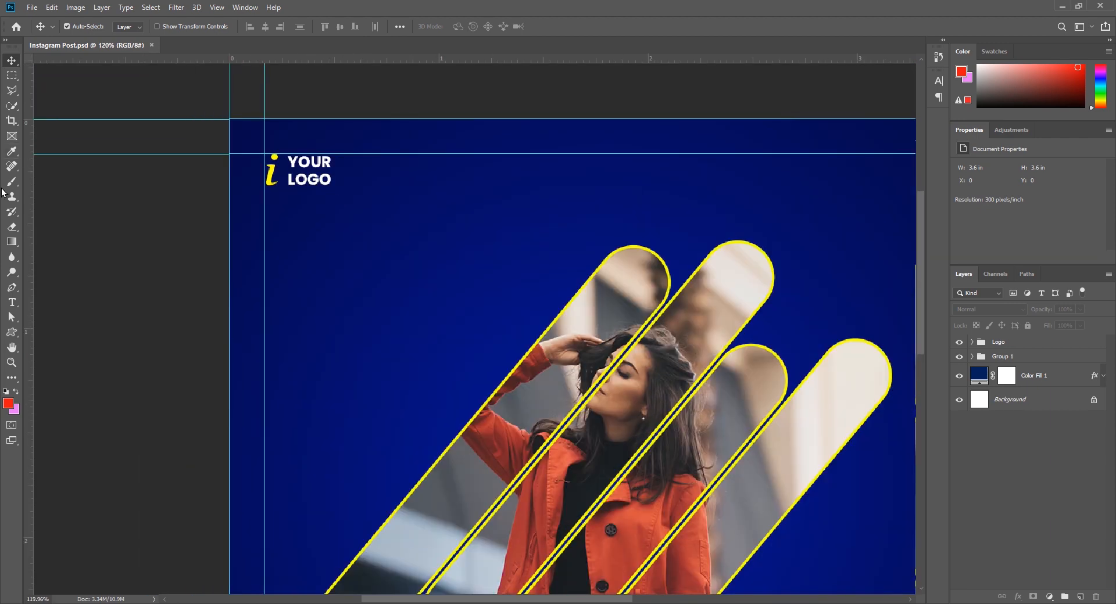
left_click(13, 302)
left_click(369, 242)
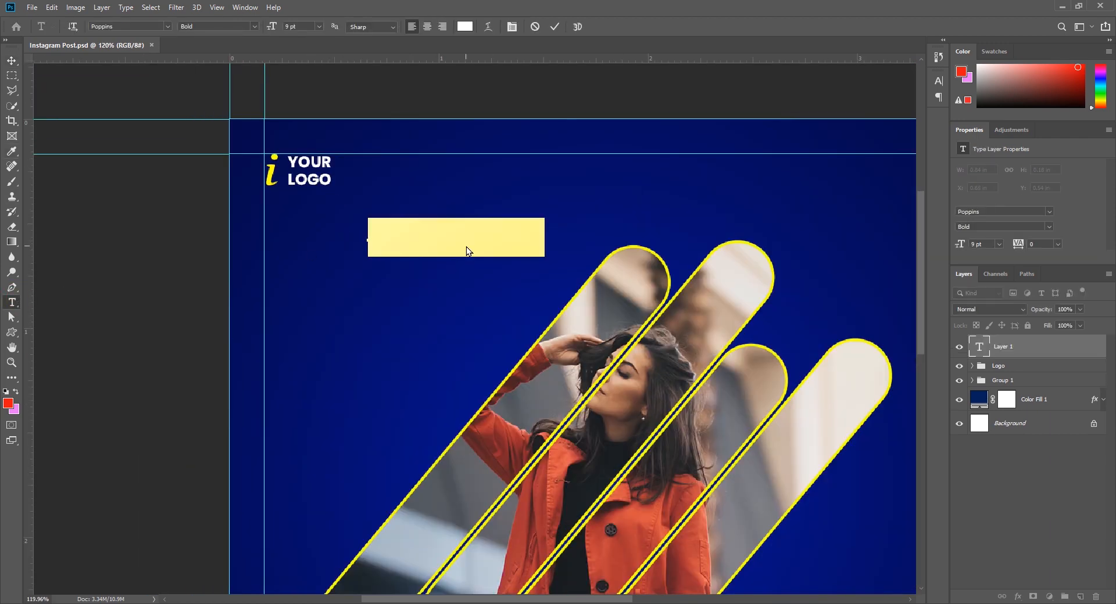
type("New")
left_click(555, 30)
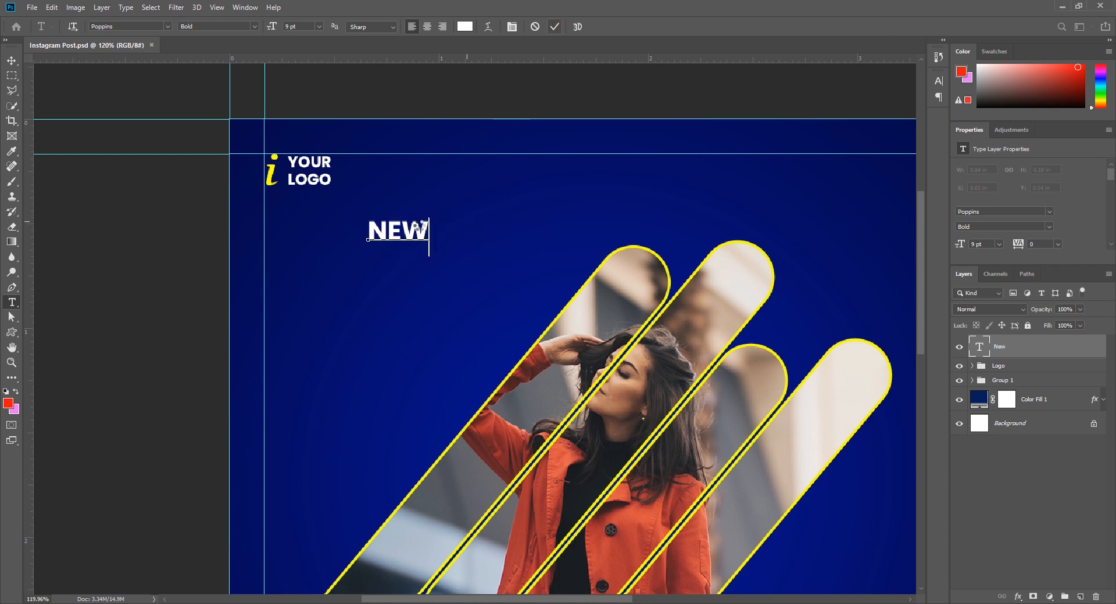
key("v")
Step: Scale the "New" text up to about 279% and move it left, beneath the logo
left_click(938, 81)
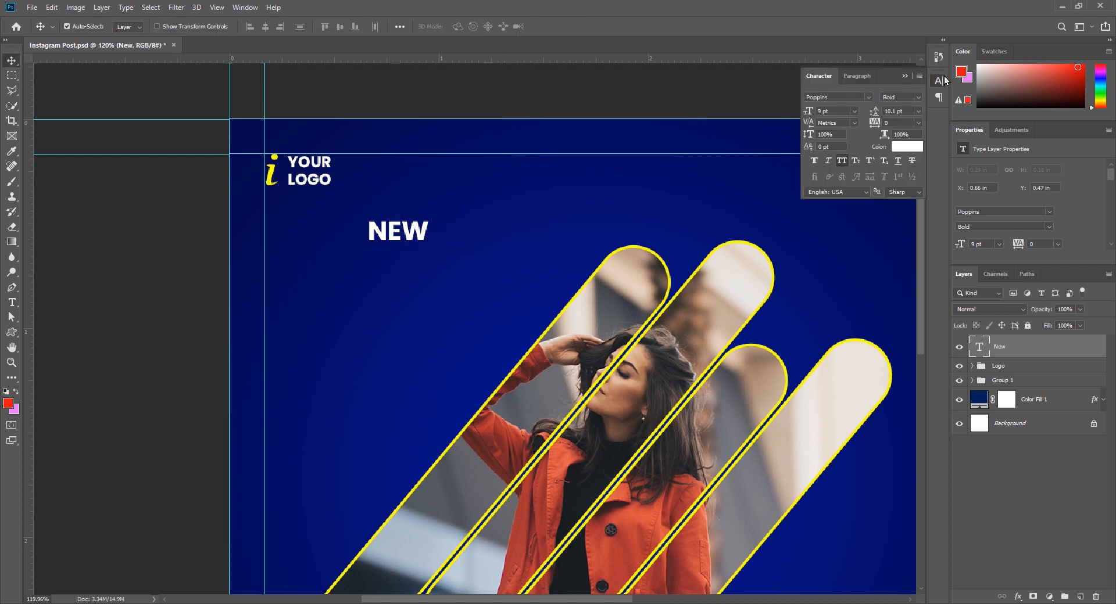
left_click(938, 81)
key("ctrl+t")
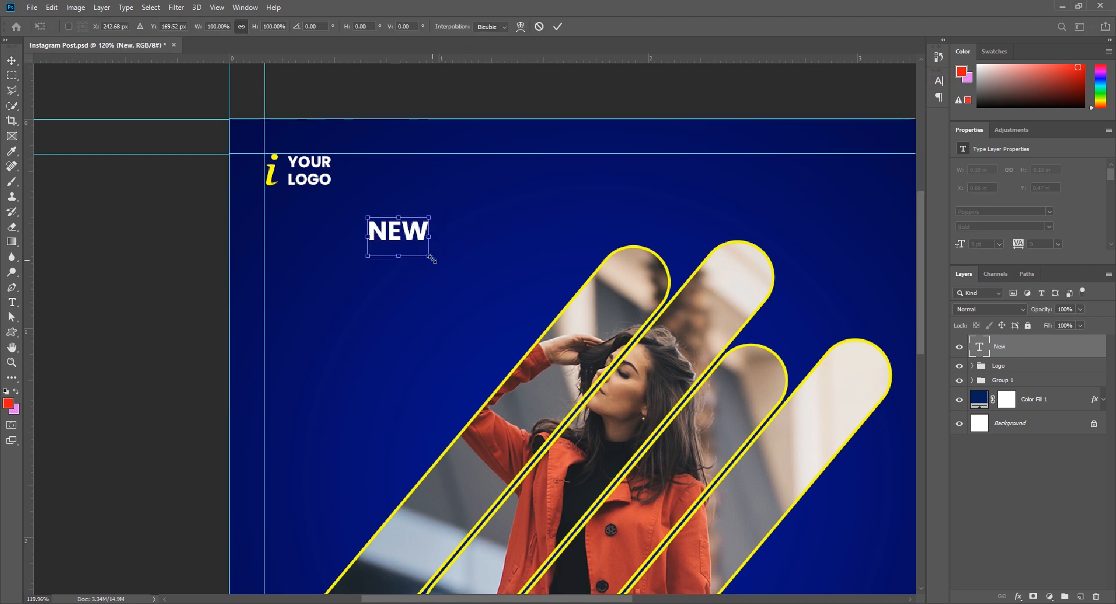
left_click_drag(435, 256, 541, 324)
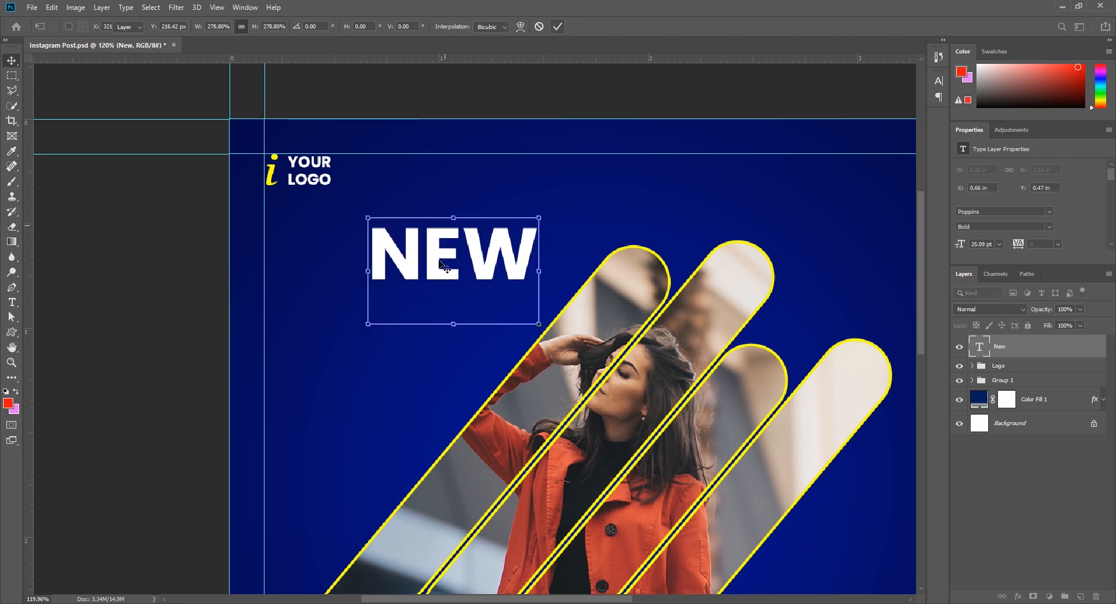
left_click(557, 26)
left_click_drag(474, 271, 393, 267)
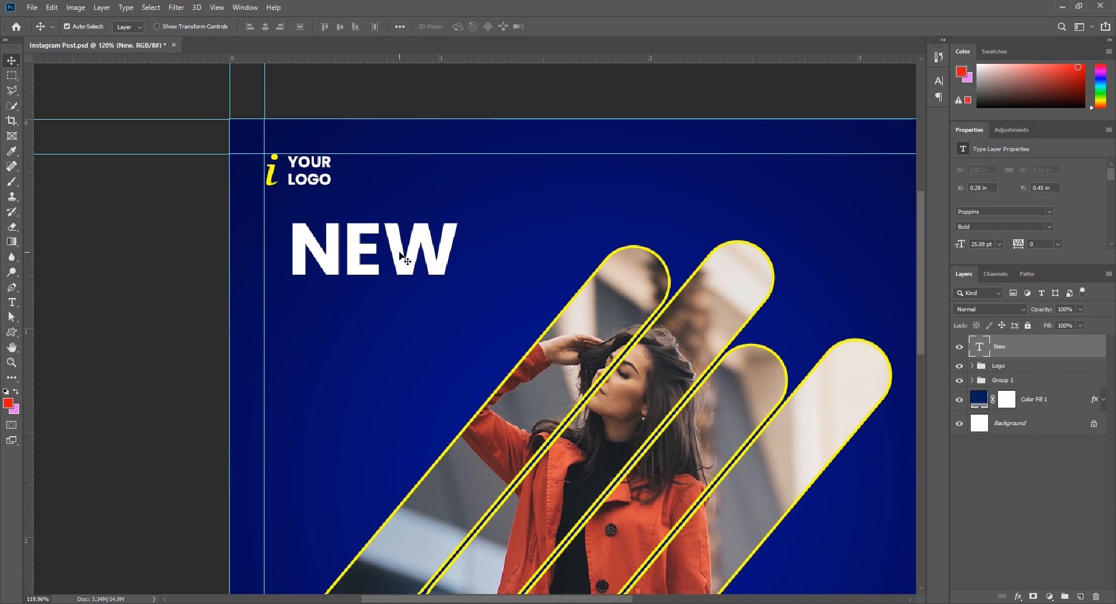
Step: Duplicate the "New" text below itself and change the copy's wording to "Arrival"
left_click_drag(398, 250, 413, 340, "alt")
key("t")
double_click(412, 338)
type("ARR")
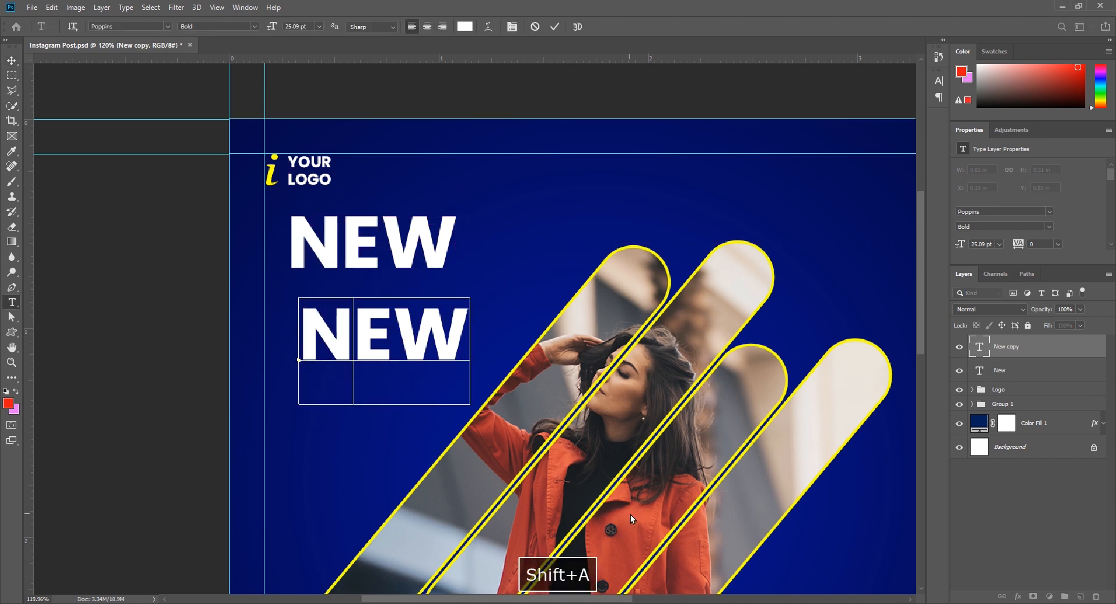
type("IVAL")
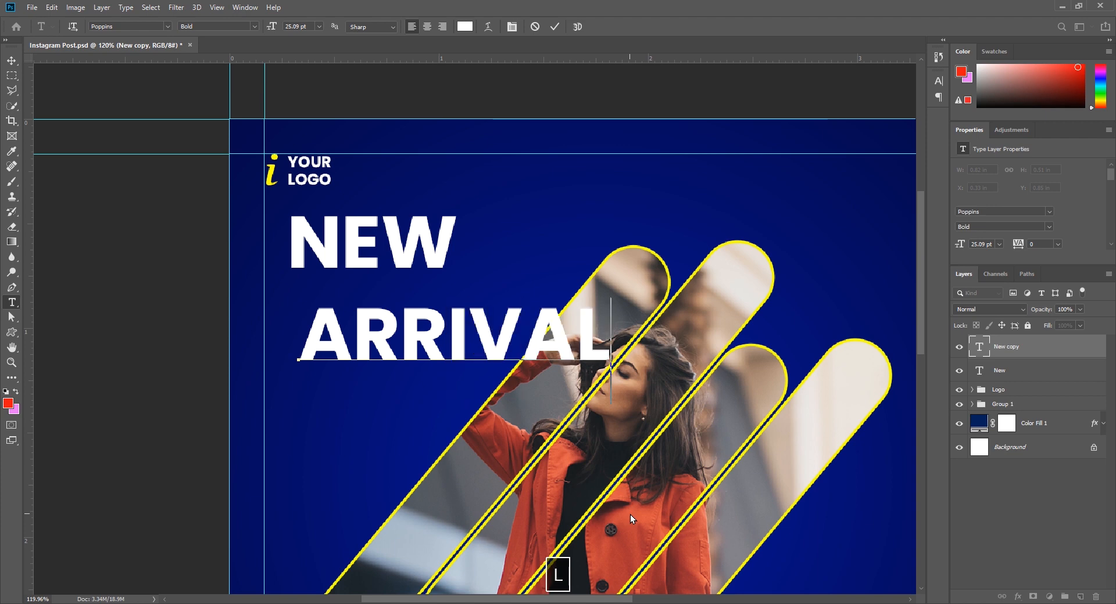
key("ctrl+Return")
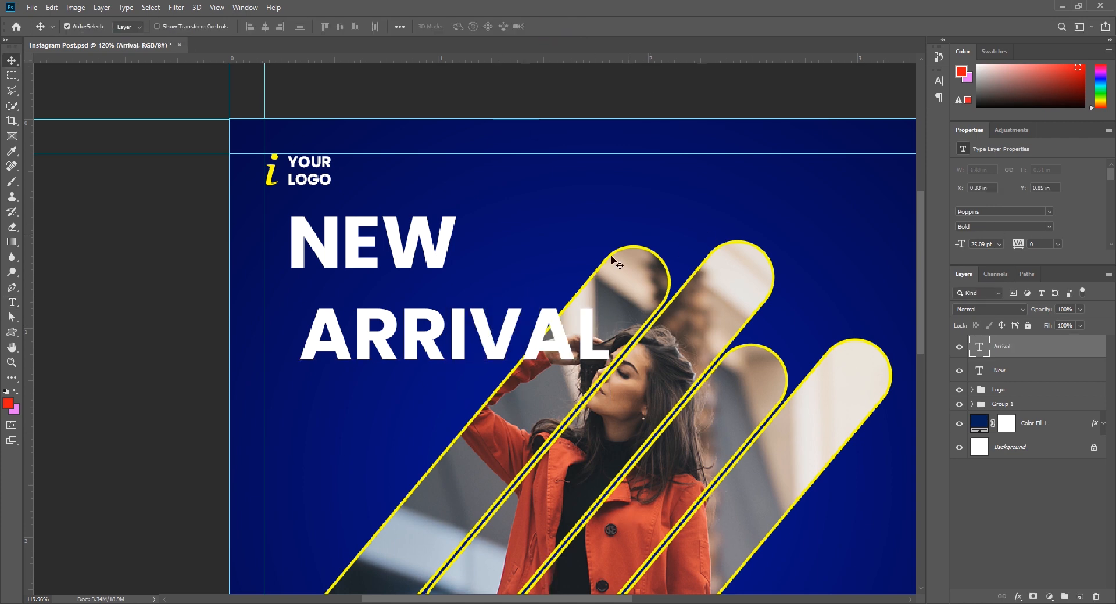
Step: Move the "Arrival" text up directly beneath "New" and set its font size to 24 pt
key("v")
left_click_drag(503, 345, 485, 308)
key("ctrl+0")
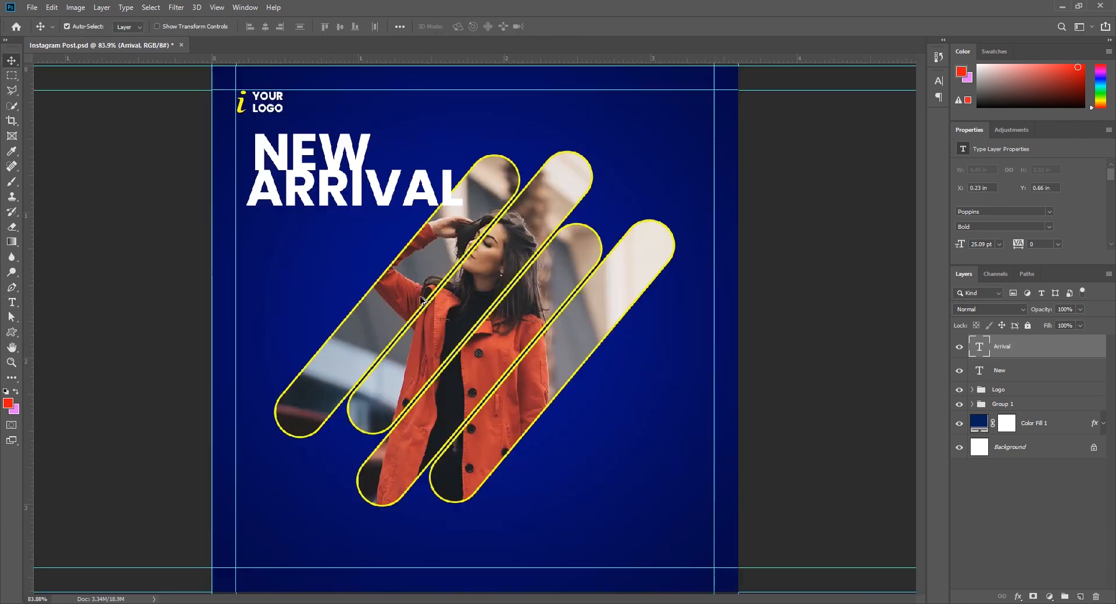
scroll(980, 205, "down", 2)
left_click(999, 217)
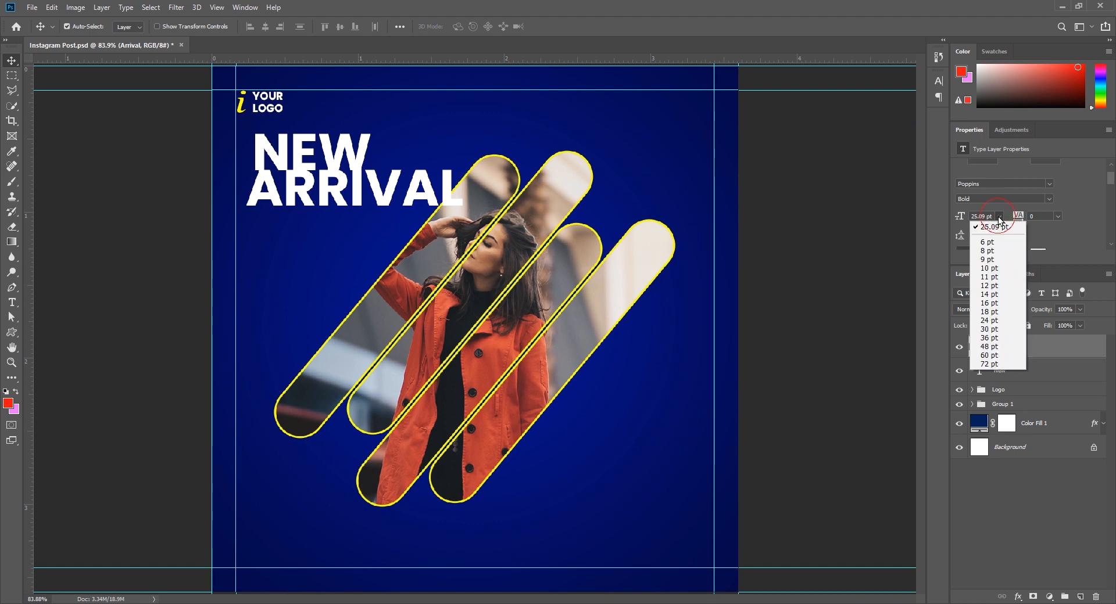
left_click(1002, 320)
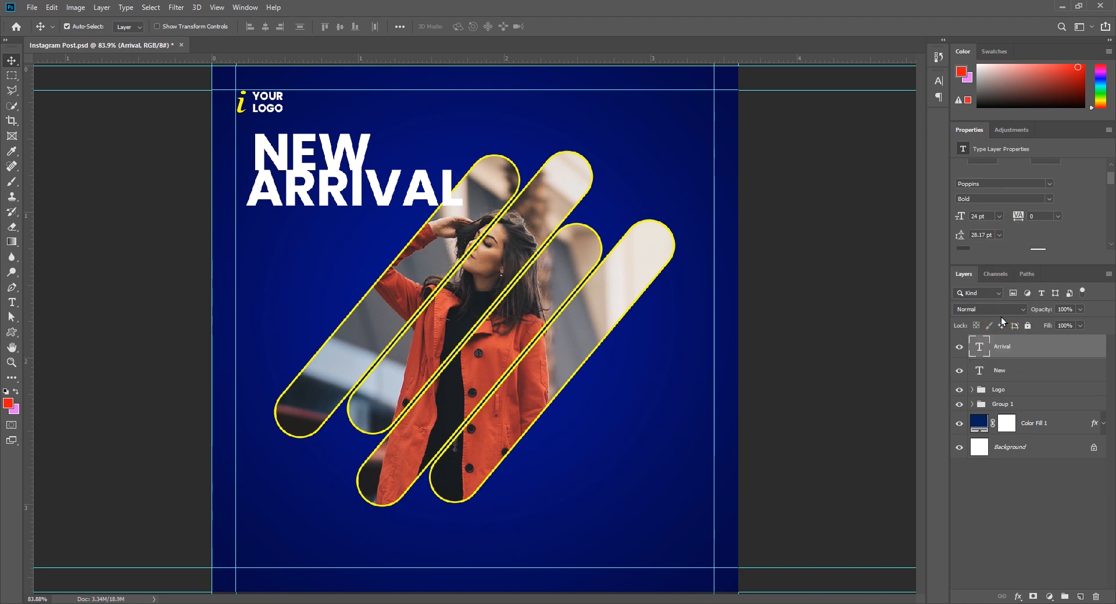
left_click(1049, 185)
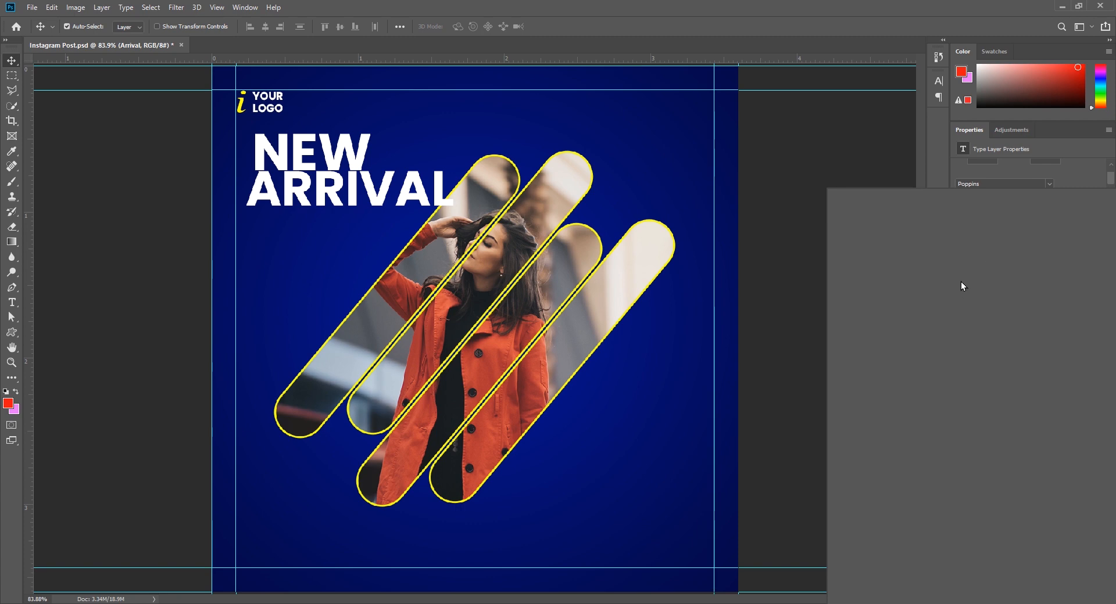
left_click(780, 285)
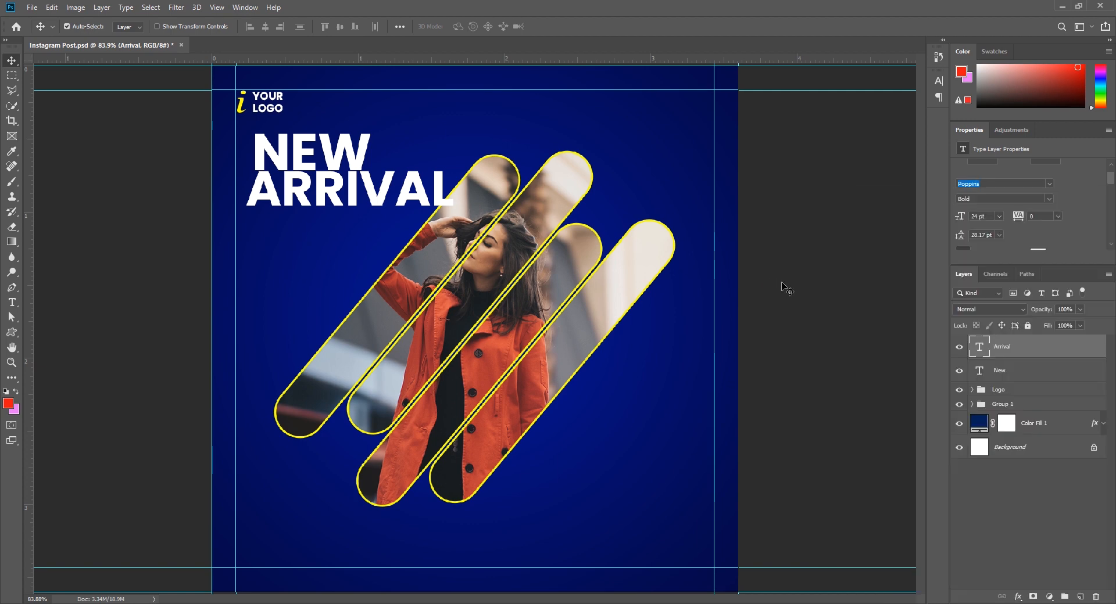
left_click(788, 289)
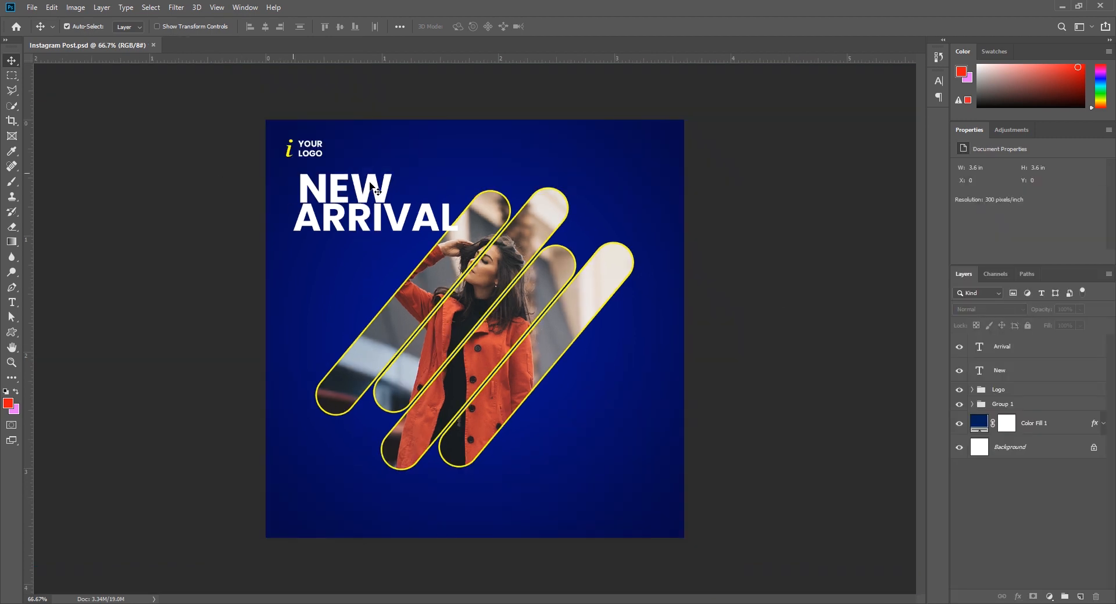
Step: Show the guides and shift the "Arrival" text slightly left to about X 0.2 in
scroll(334, 179, "up", 7)
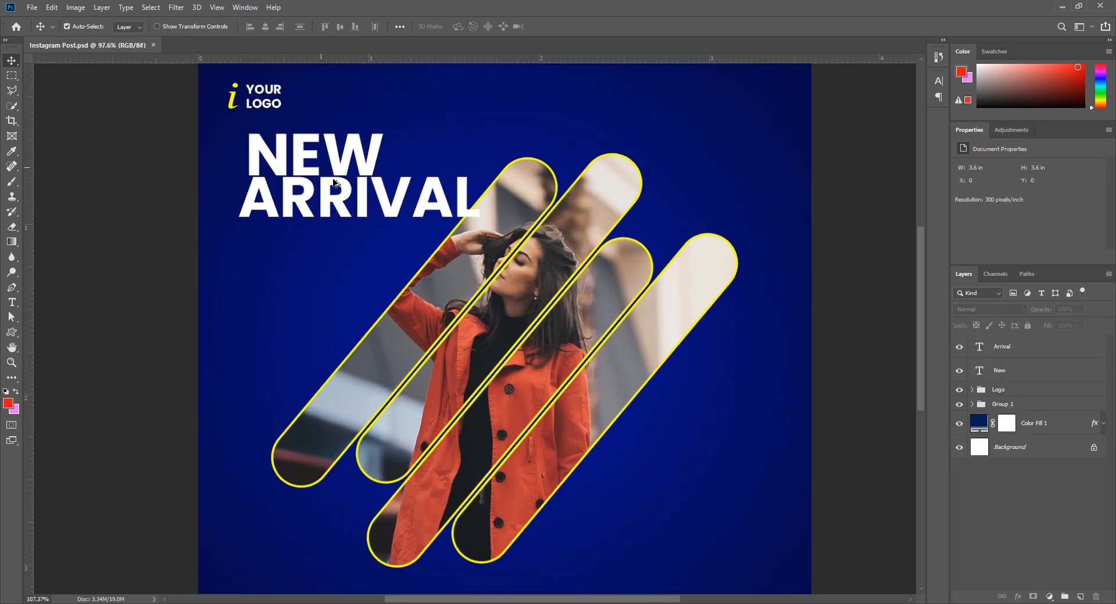
key("space")
left_click_drag(374, 210, 406, 304)
left_click(451, 303)
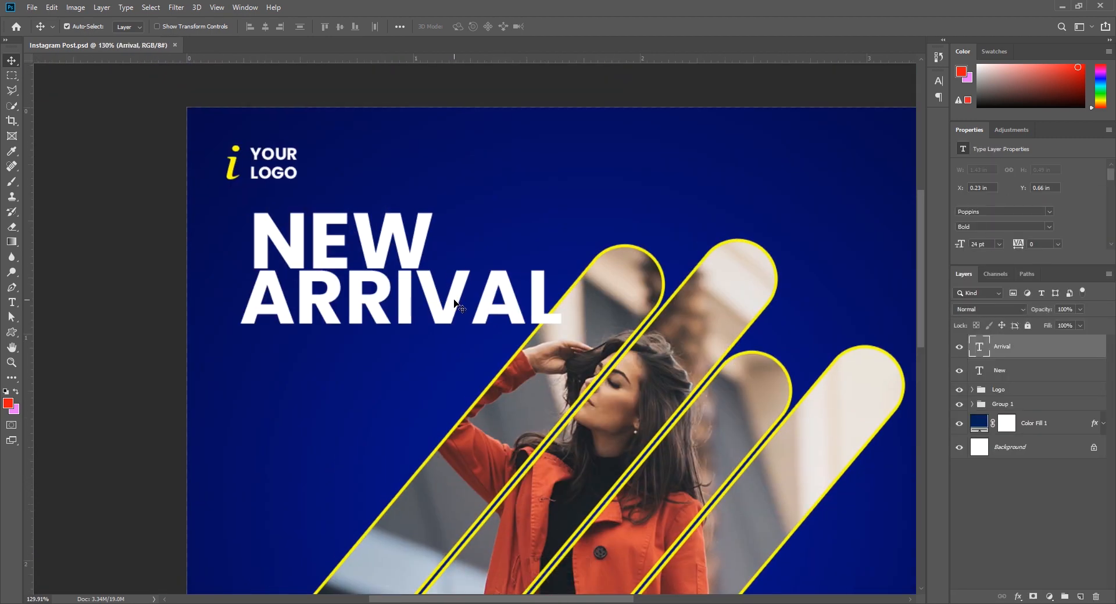
scroll(454, 303, "up", 2)
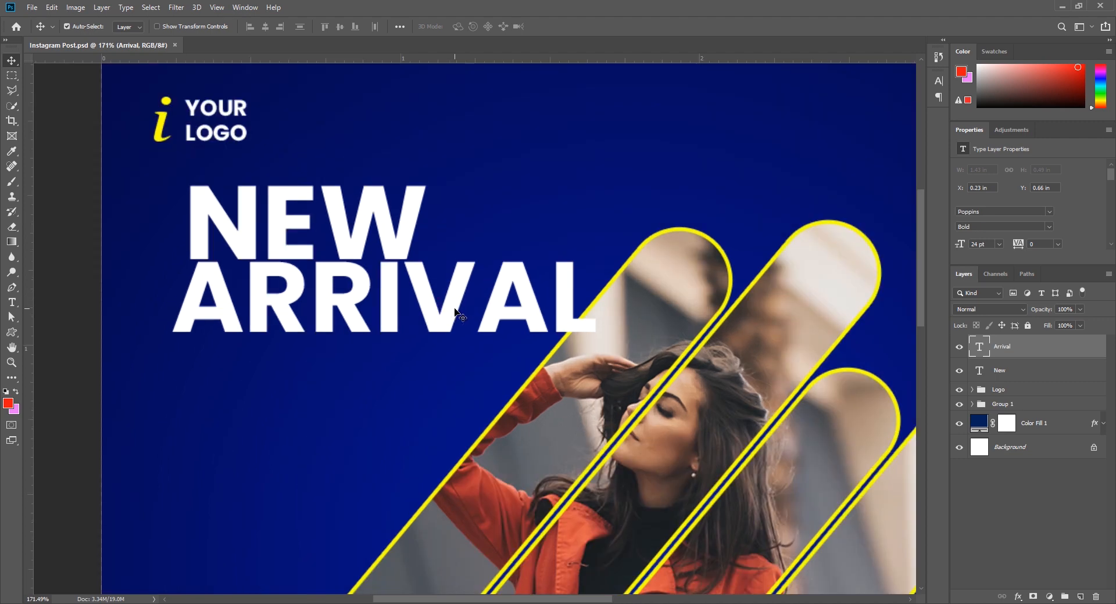
key("ctrl+semicolon")
left_click_drag(451, 321, 436, 320)
Step: Change the "Arrival" text's font to Philosopher in the Bold Italic style
left_click(1050, 212)
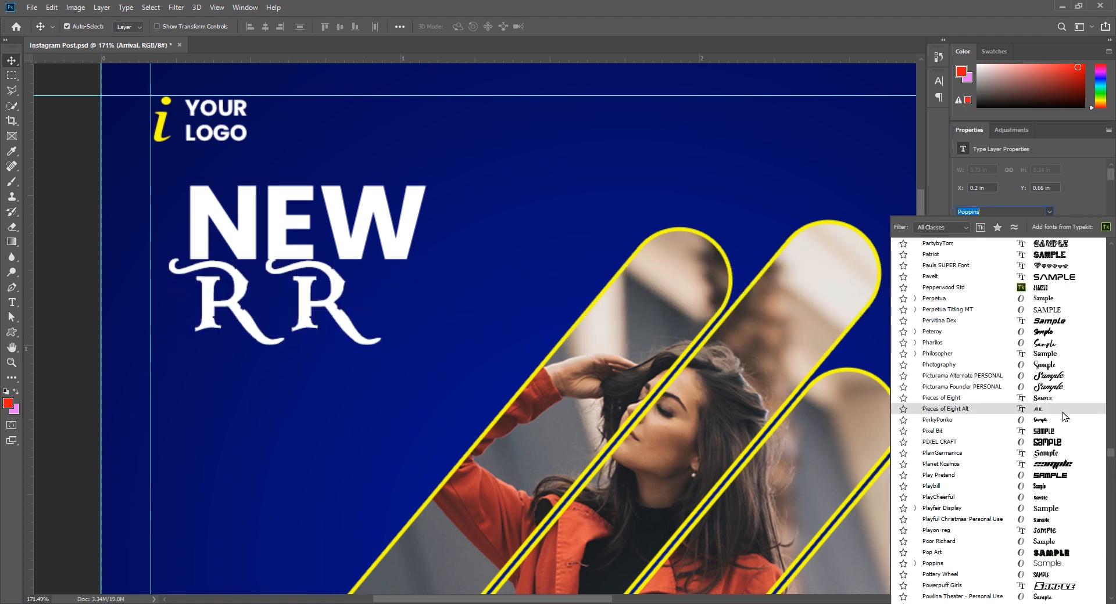
scroll(1062, 412, "up", 2)
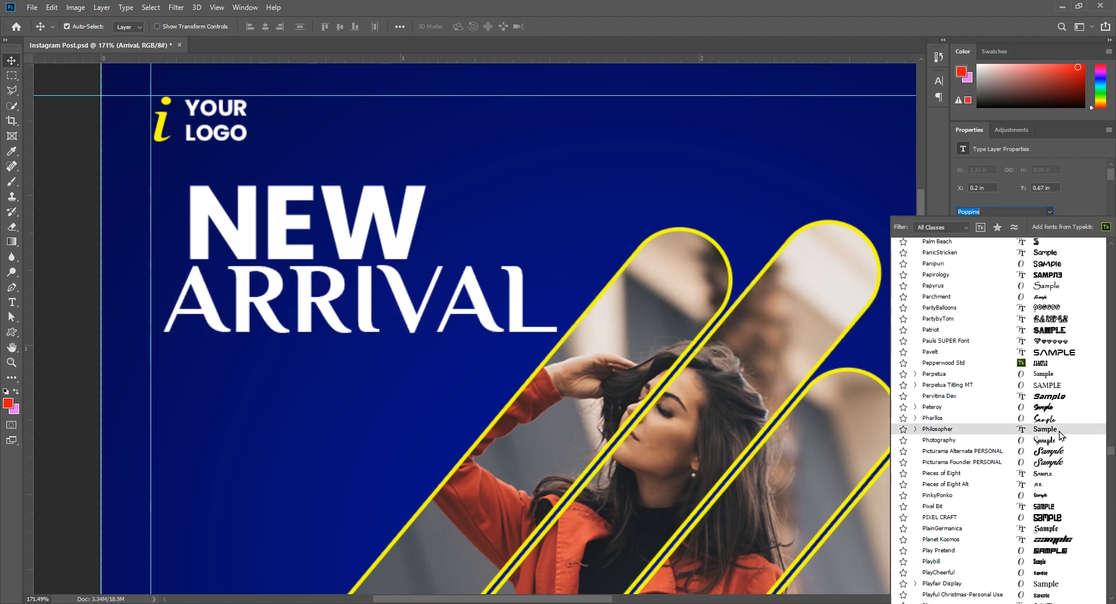
left_click(1058, 431)
left_click(1051, 227)
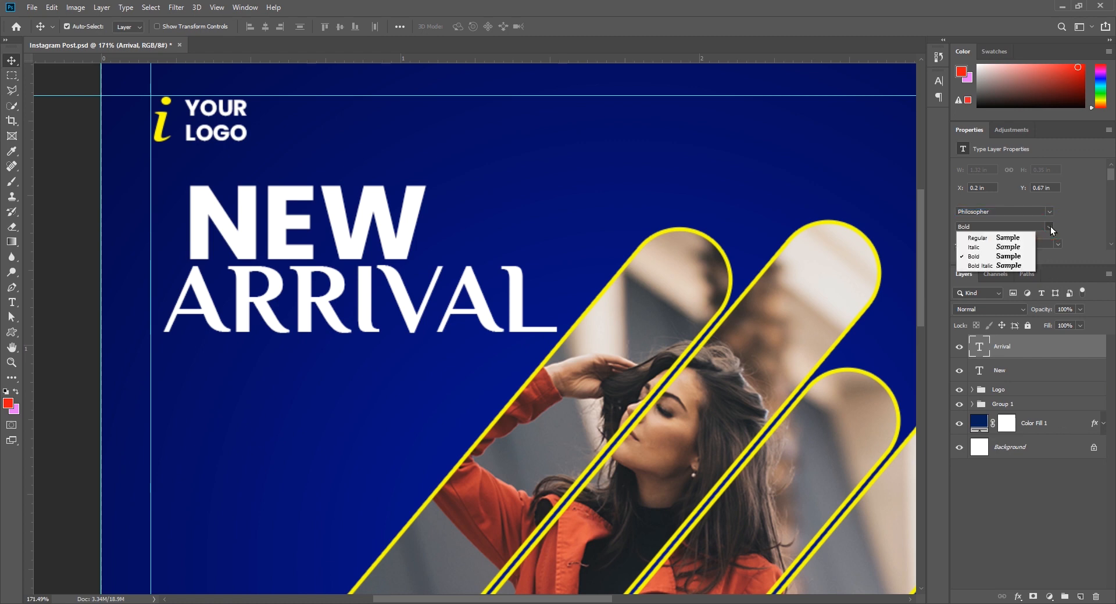
left_click(998, 269)
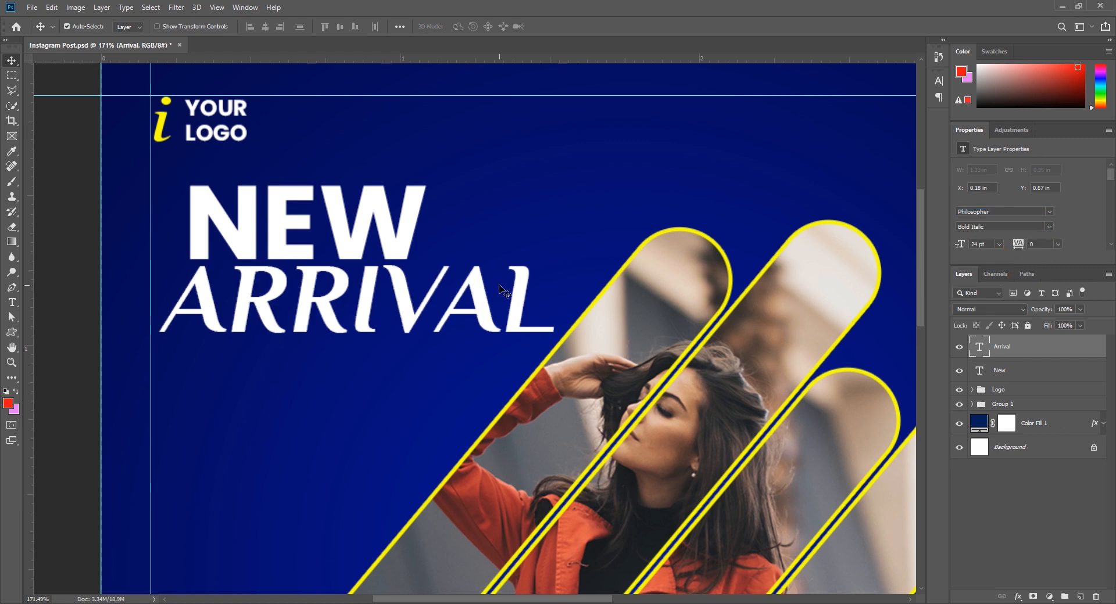
Step: Set the "Arrival" text's vertical scale to 120%
left_click(938, 82)
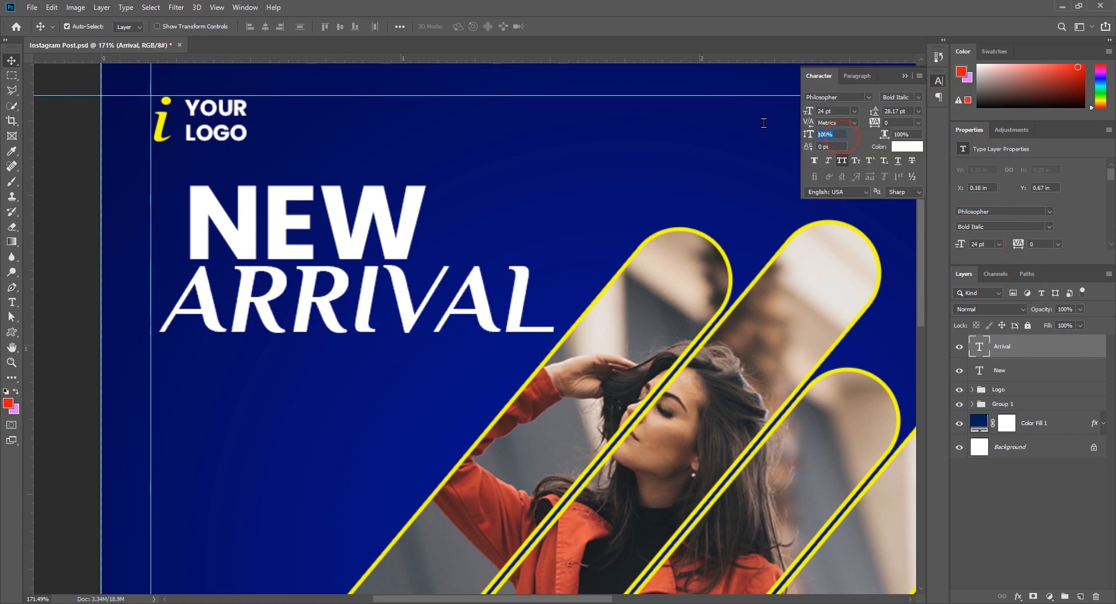
type("120")
key("Return")
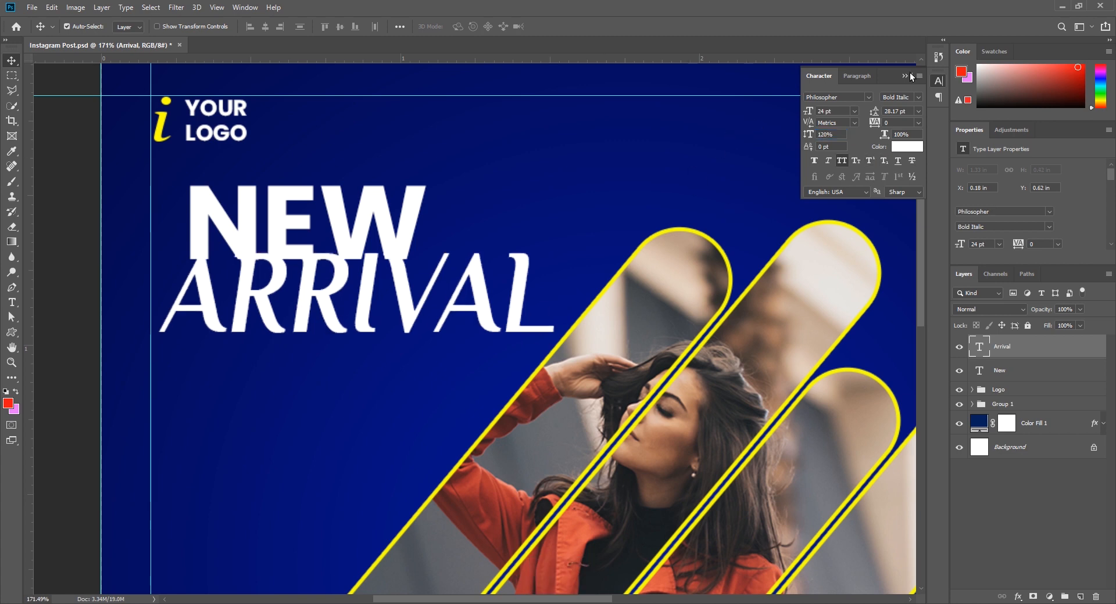
left_click(905, 75)
Step: Change the "New" text's font to Photography and turn off All Caps for it
left_click(343, 227)
left_click(1050, 212)
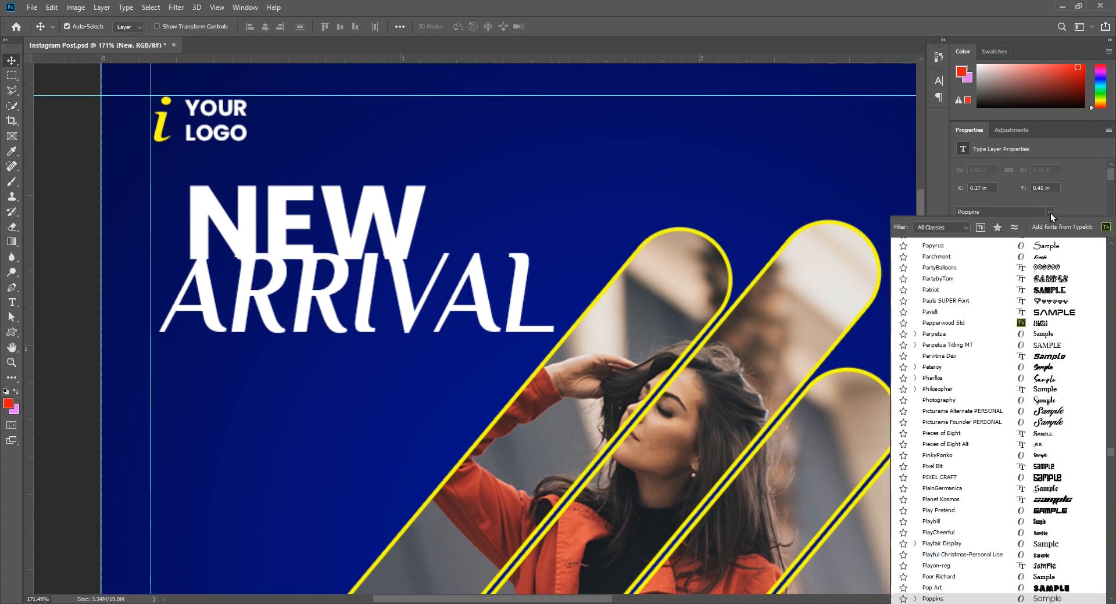
scroll(1065, 277, "up", 1)
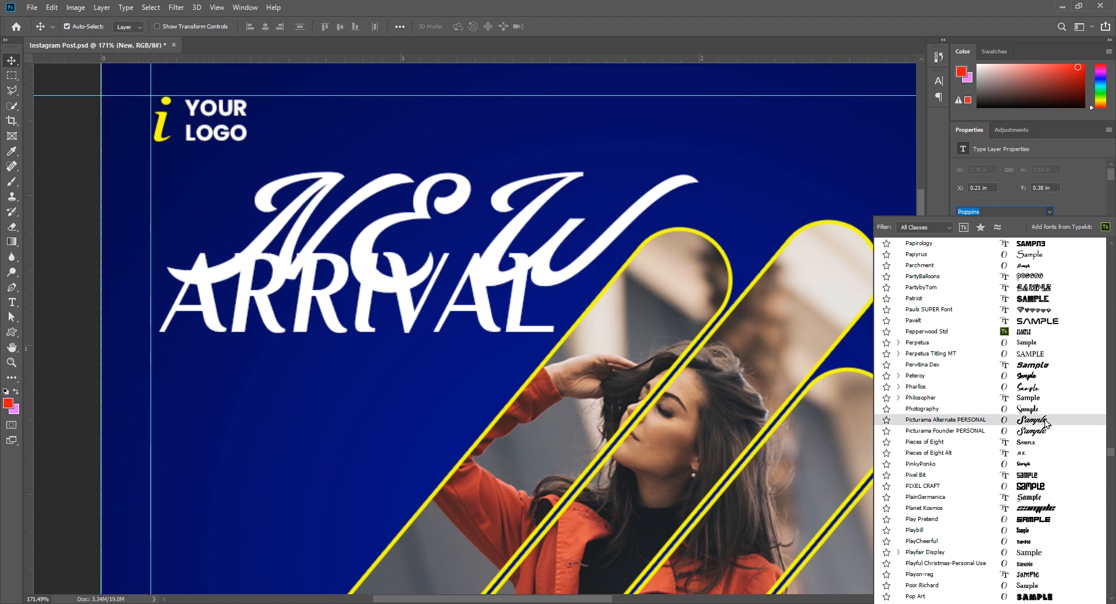
left_click(1044, 413)
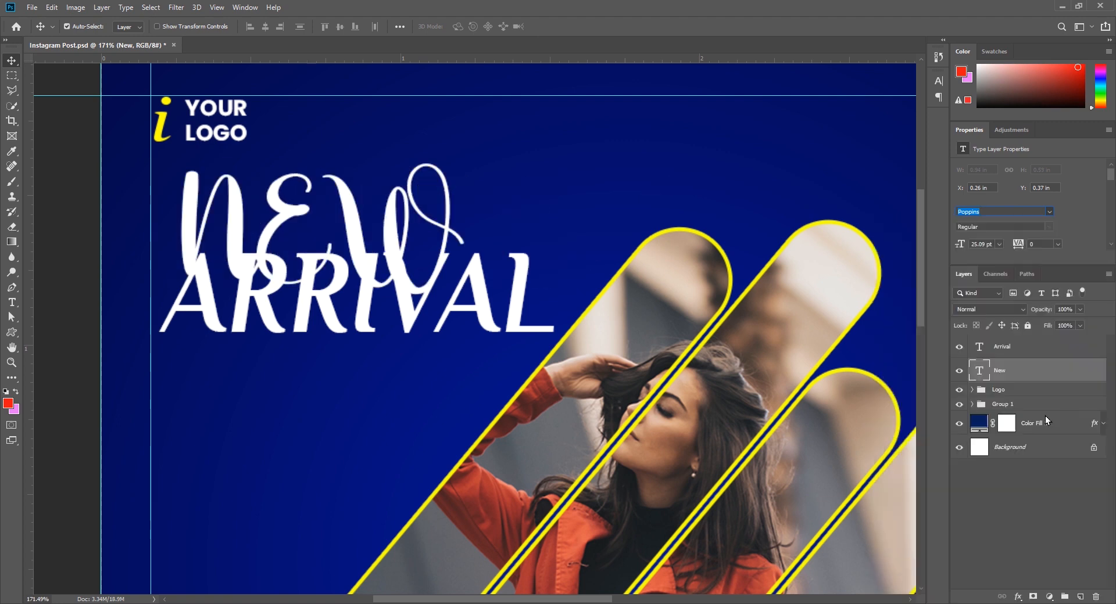
left_click(938, 80)
left_click(840, 163)
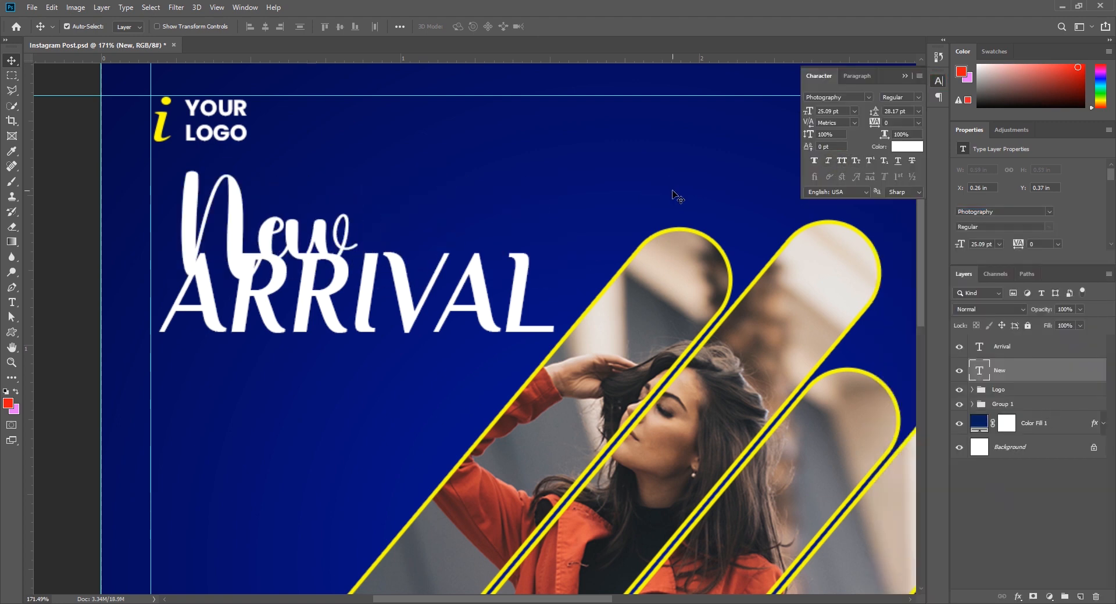
Step: Recolor the "Arrival" text with the yellow sampled from the logo's "i"
left_click(391, 315)
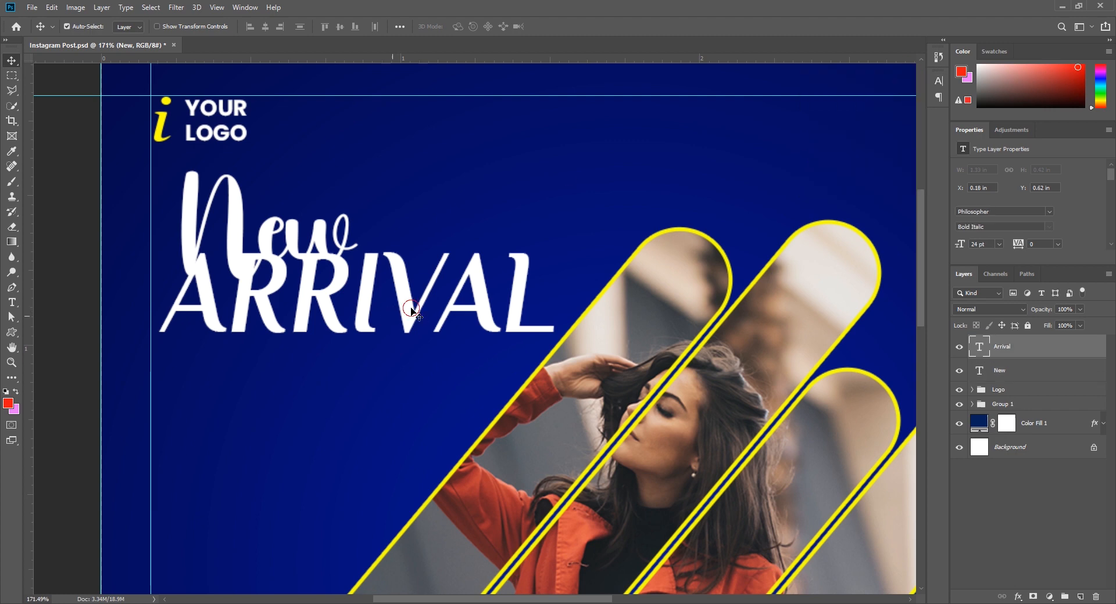
scroll(1027, 235, "down", 2)
left_click(1033, 227)
left_click(164, 116)
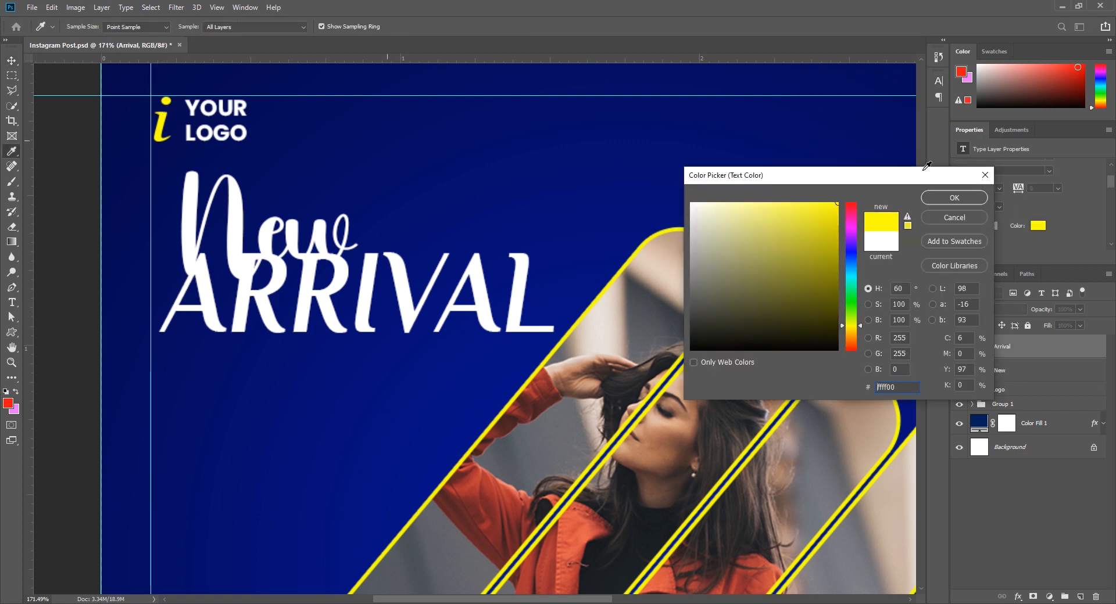
left_click(948, 198)
Step: Move the "New" text slightly right and bring its layer above the "Arrival" layer
left_click(225, 225)
left_click_drag(238, 209, 260, 206)
key("ctrl+bracketright")
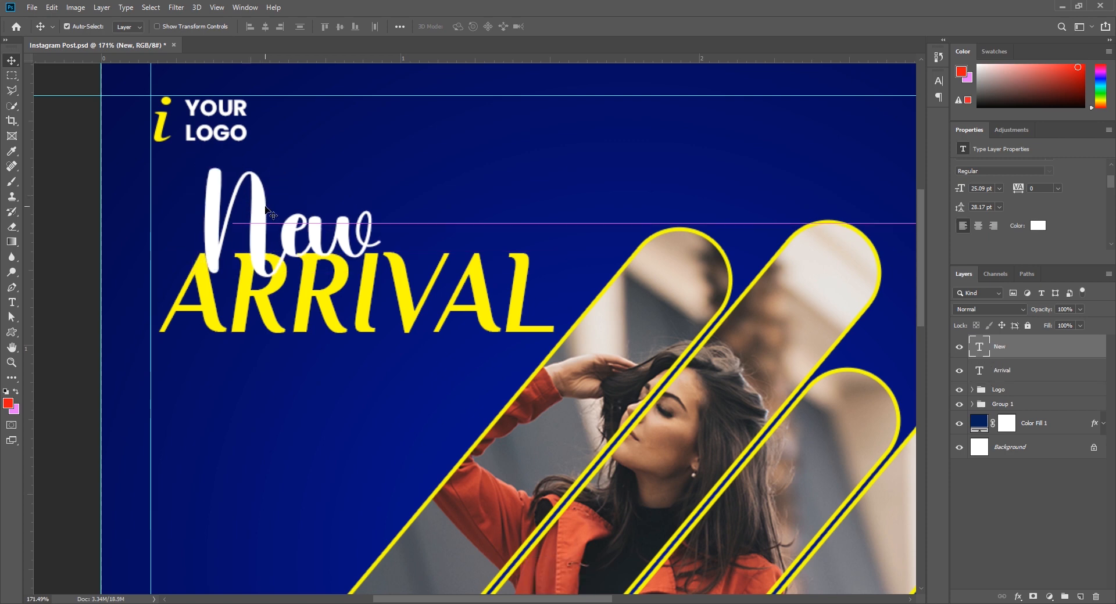
Step: Set the "New" text's size to 14 pt and change its font to Birds of Paradise Personal use
left_click(999, 188)
left_click(995, 266)
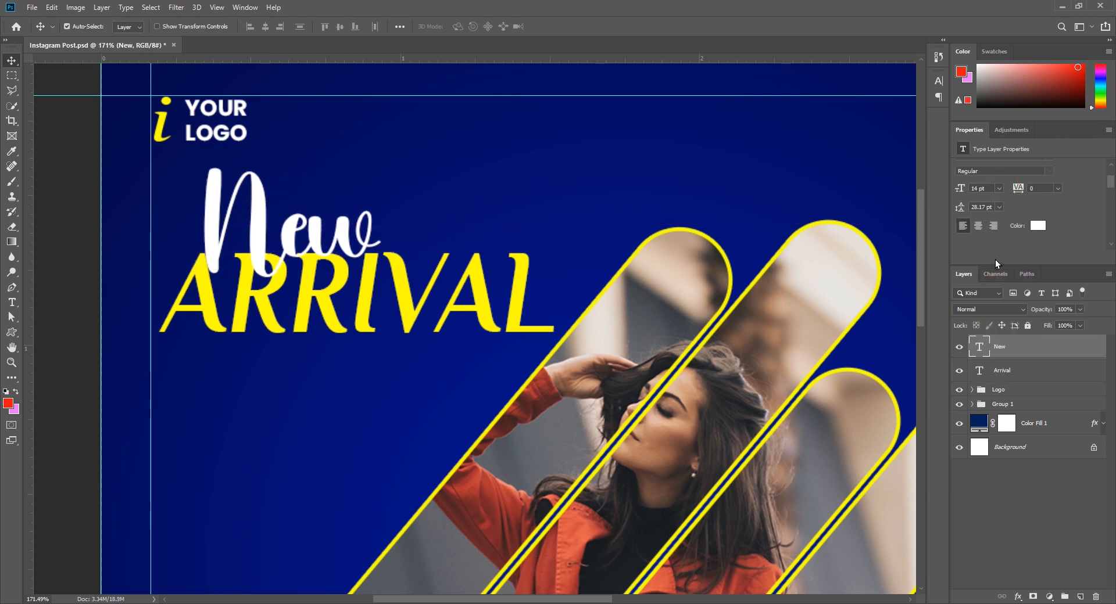
scroll(1058, 192, "up", 2)
left_click(1050, 194)
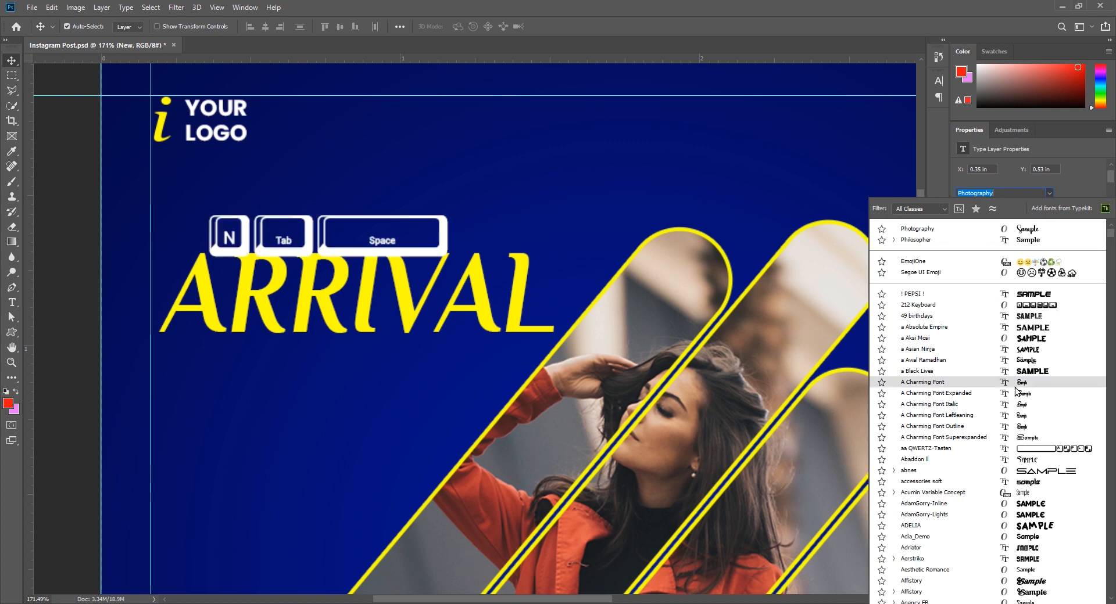
scroll(1042, 584, "down", 2)
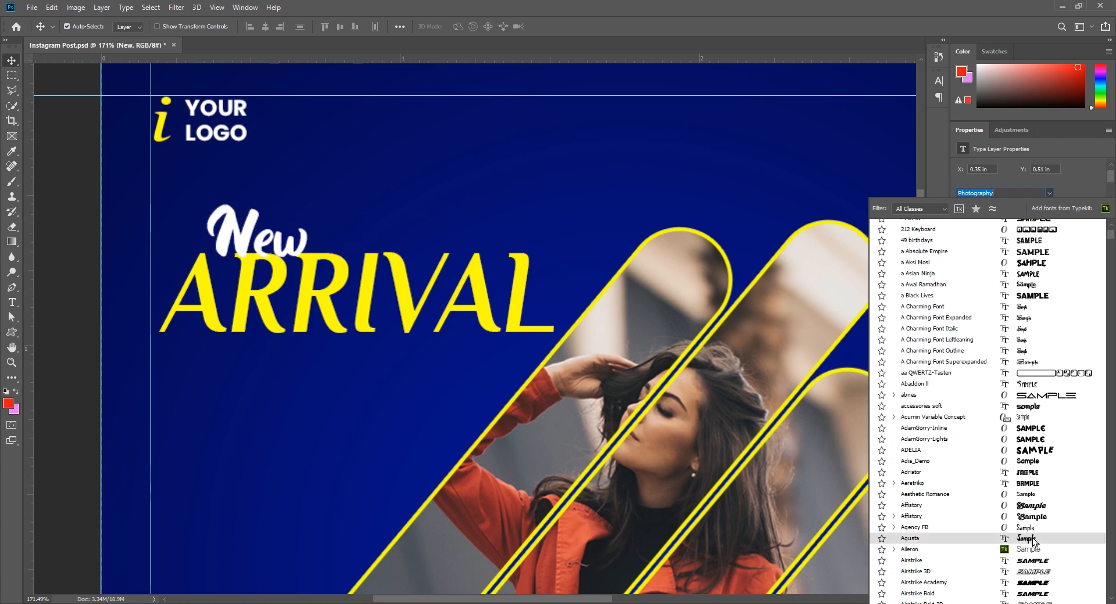
scroll(1035, 569, "down", 4)
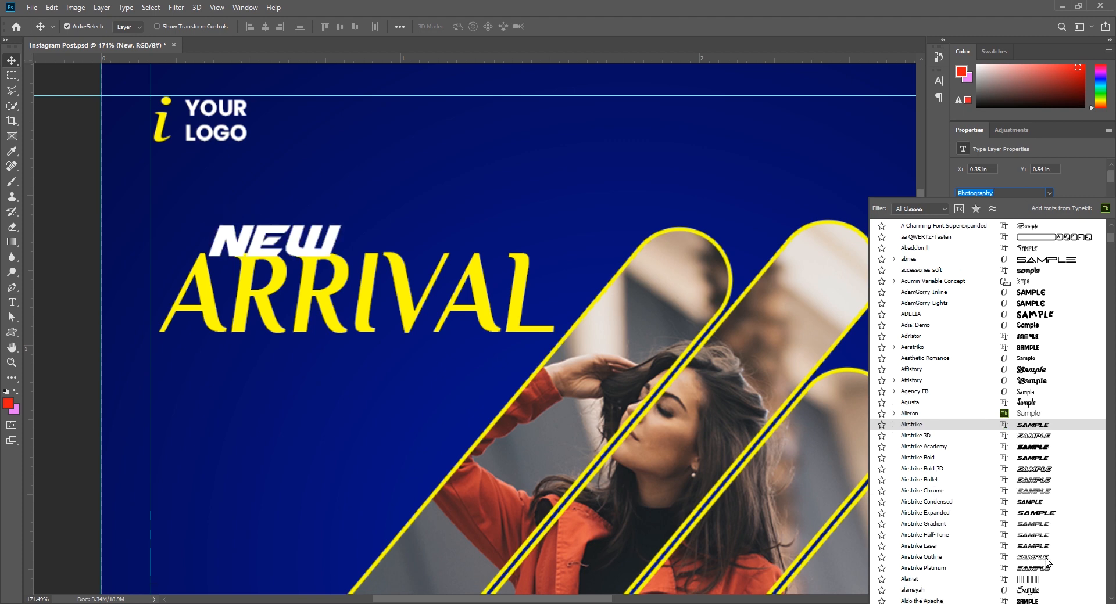
scroll(1036, 572, "down", 5)
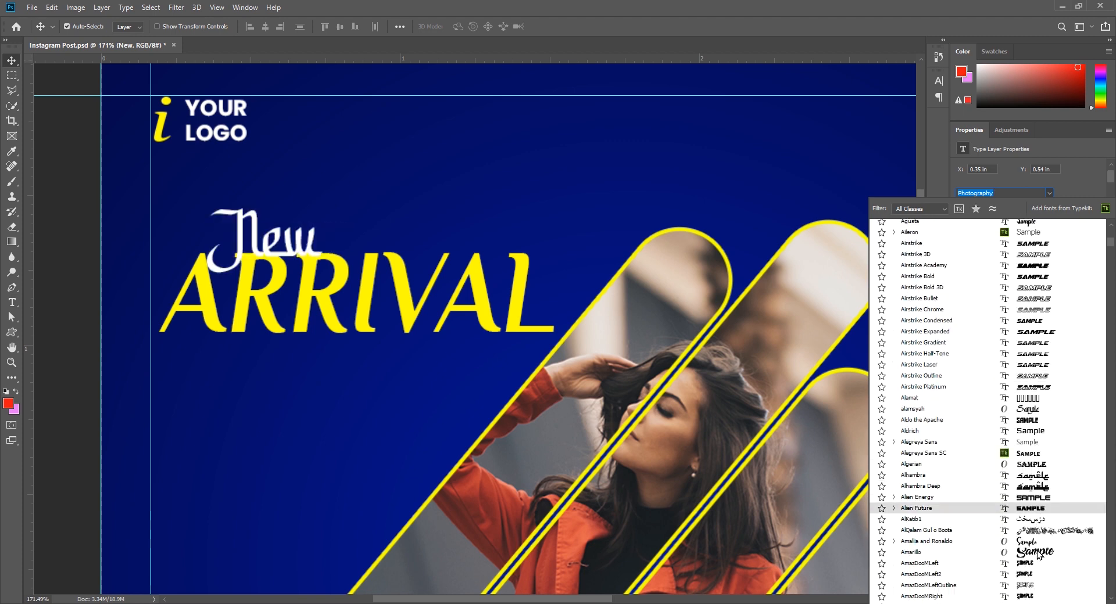
scroll(1040, 555, "down", 3)
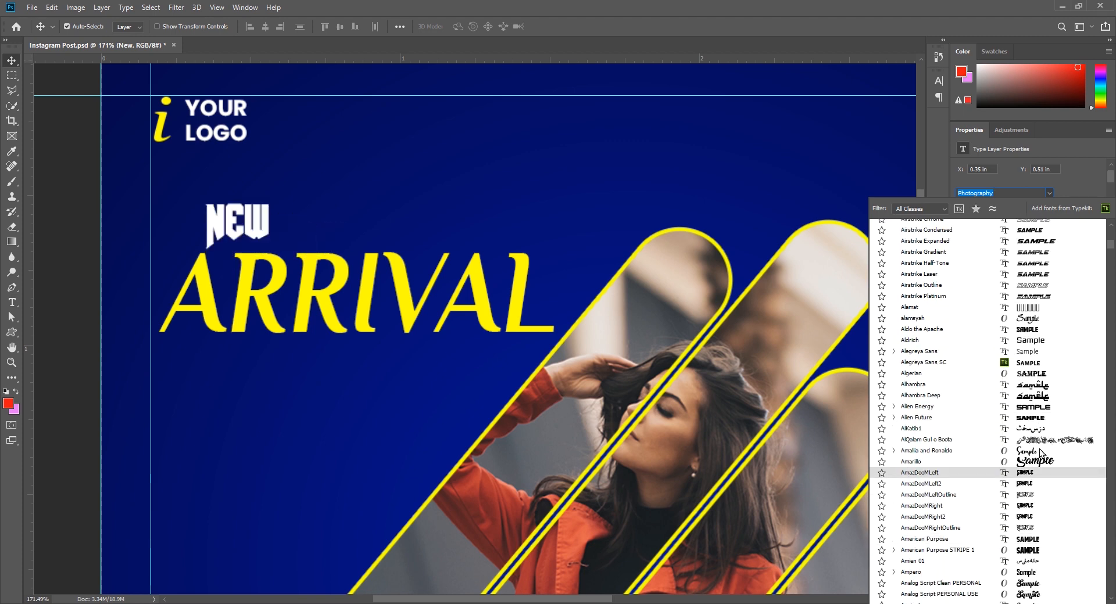
scroll(1031, 569, "down", 4)
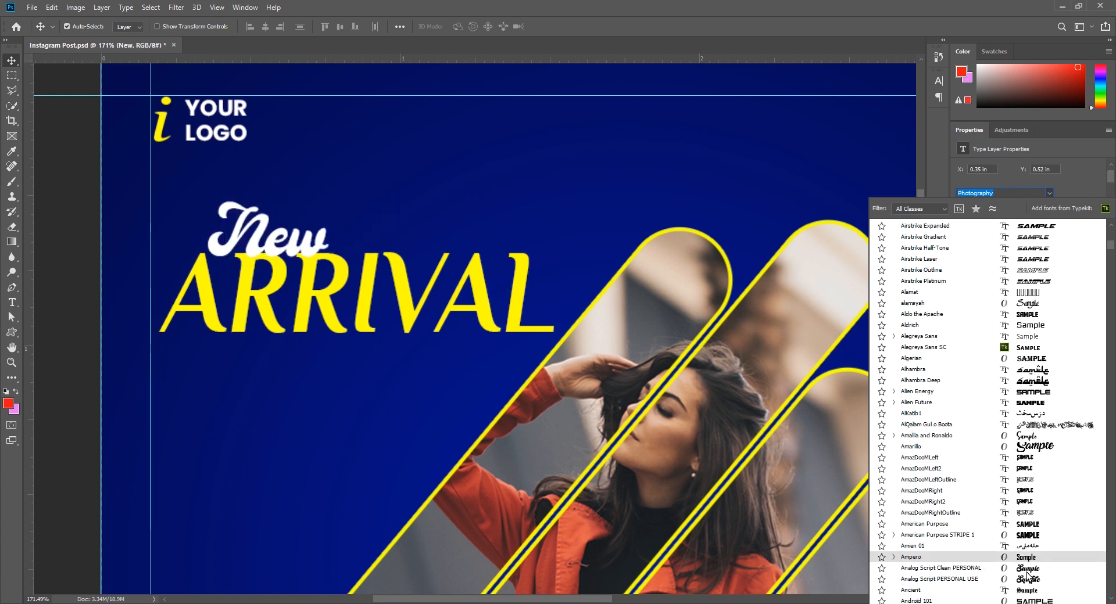
scroll(1030, 569, "down", 8)
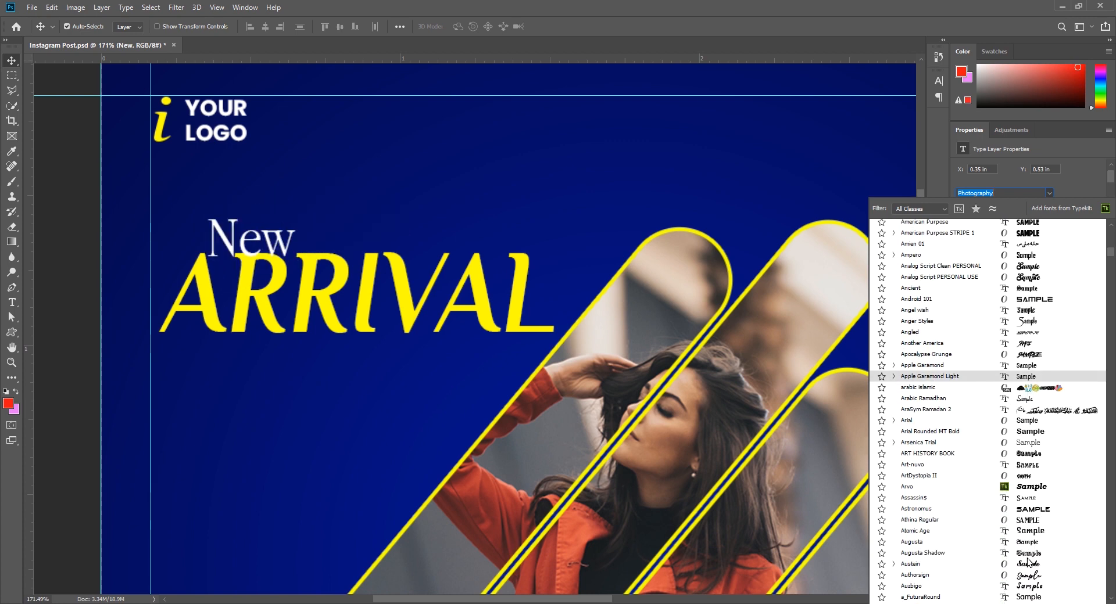
scroll(1029, 561, "down", 1)
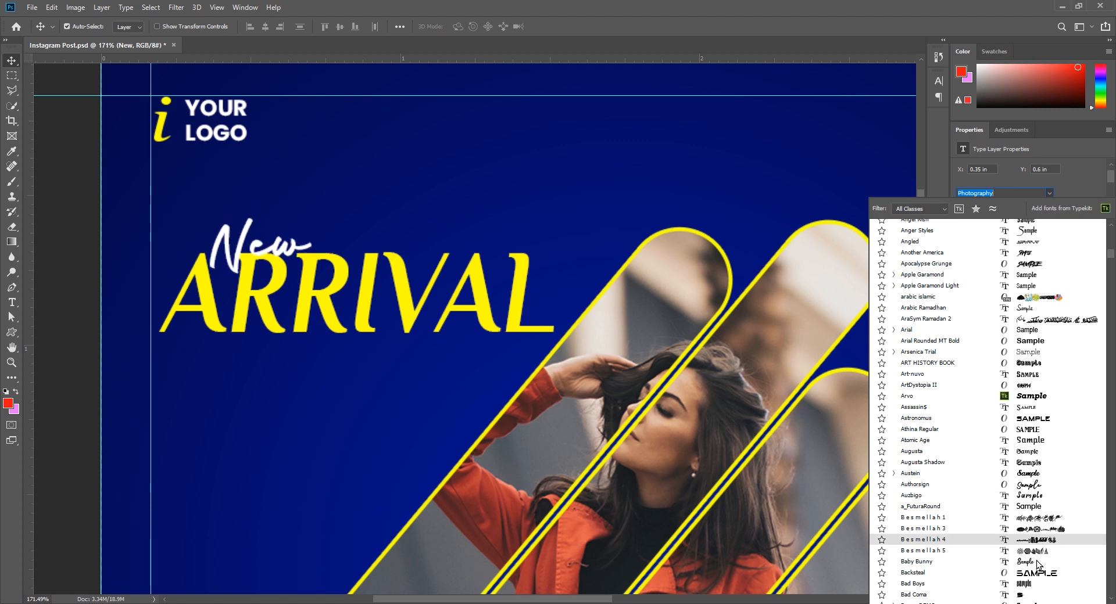
scroll(1036, 556, "down", 3)
scroll(1026, 547, "down", 5)
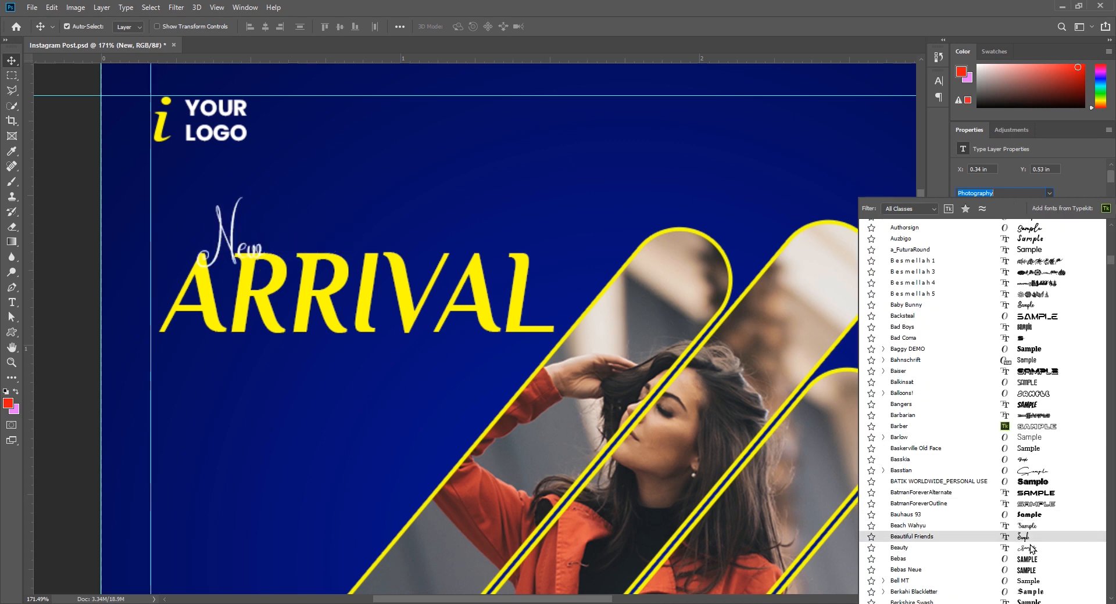
scroll(1023, 535, "down", 4)
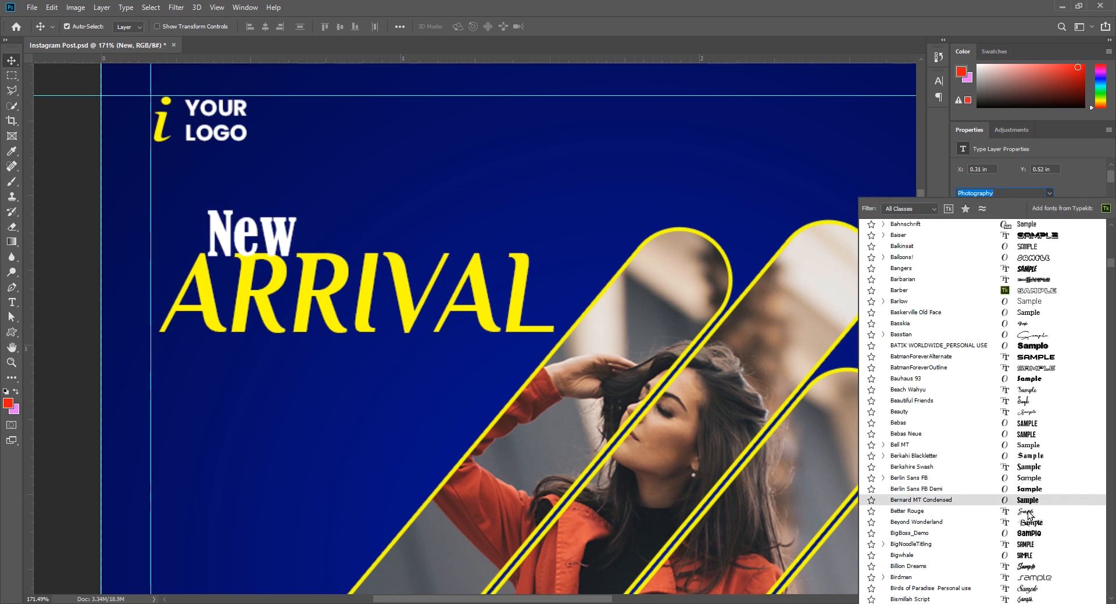
scroll(1024, 517, "down", 2)
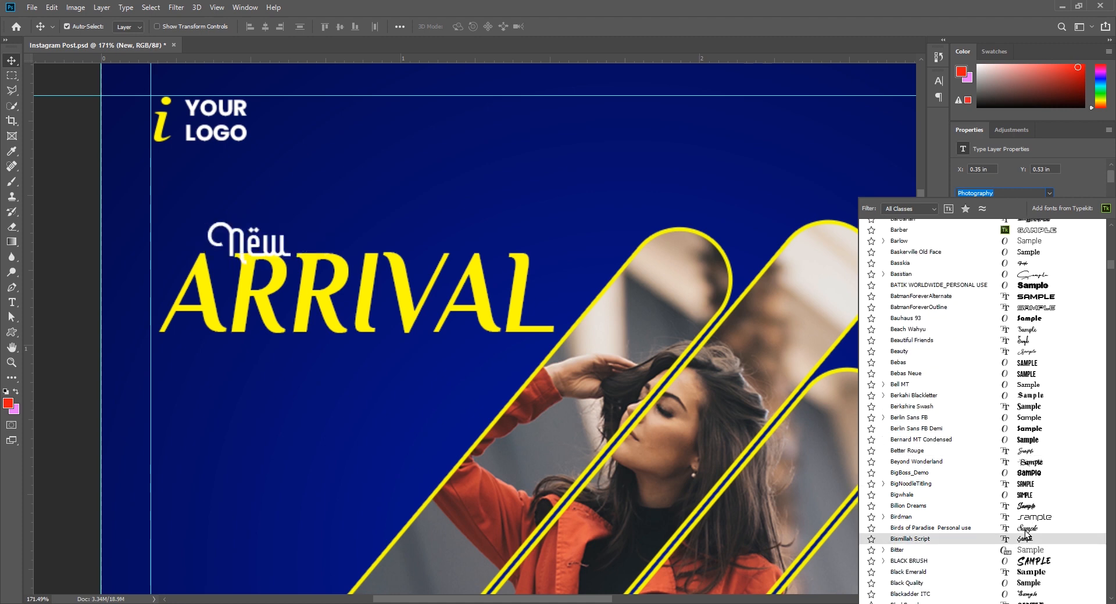
left_click(1024, 528)
Step: Position the "New" text just above "Arrival" at about X 0.35 in, Y 0.49 in
key("ctrl+t")
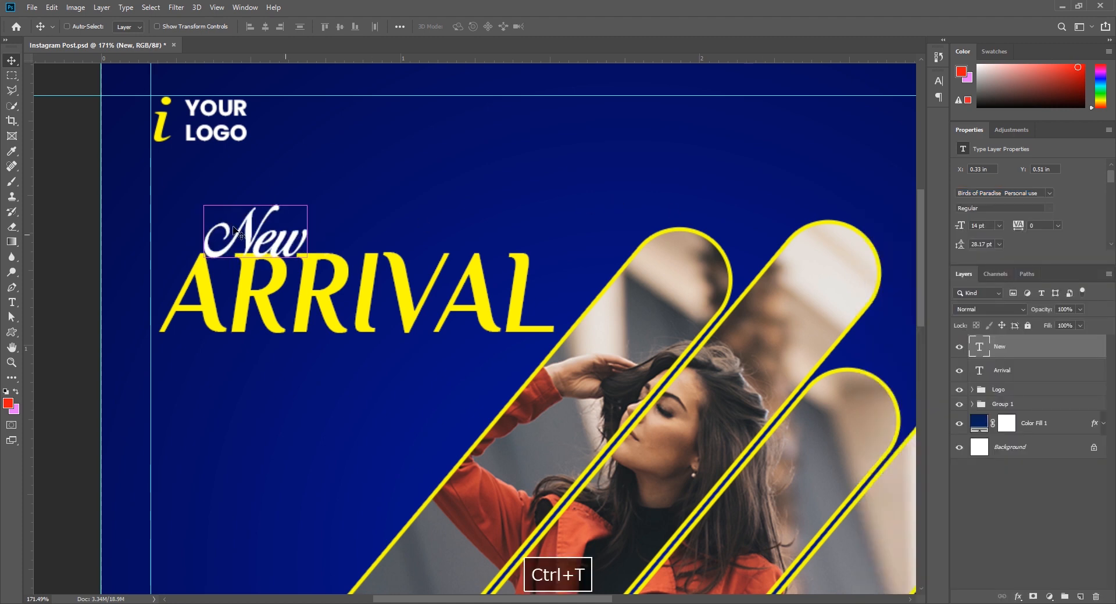
left_click_drag(262, 239, 274, 222)
left_click_drag(270, 225, 272, 226)
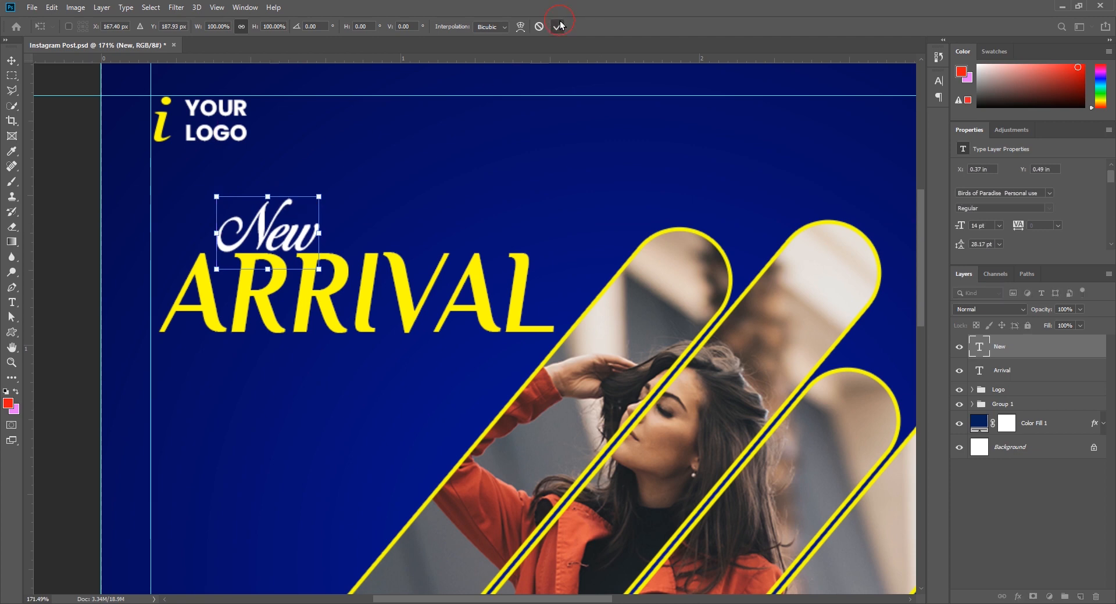
left_click(558, 27)
key("Left")
key("Left")
key("Left")
key("Left")
key("Left")
key("Left")
key("Left")
key("Left")
key("Right")
key("Up")
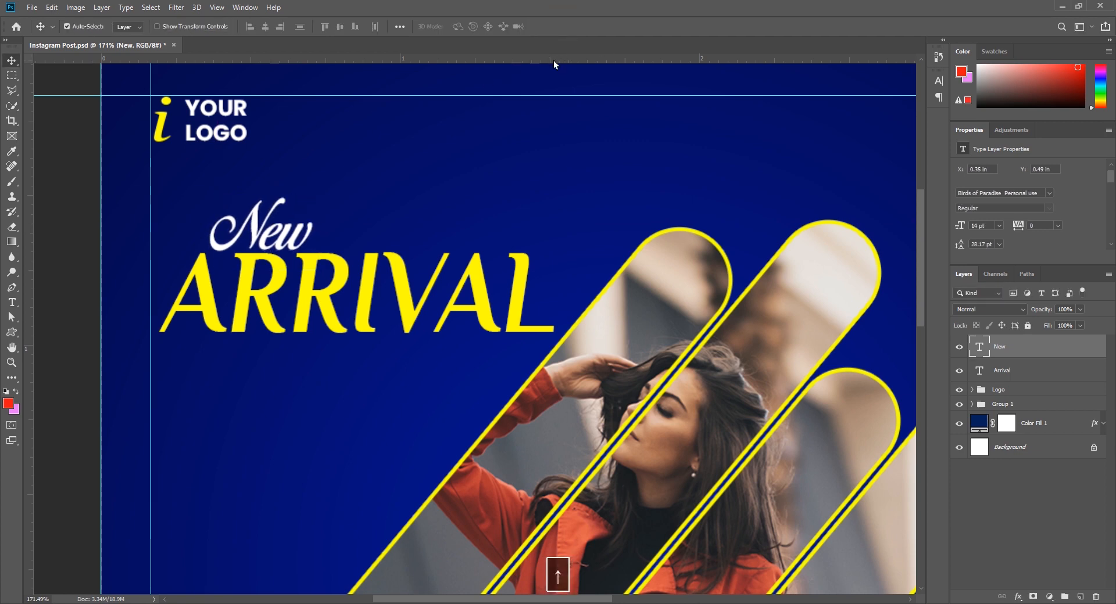
Step: Duplicate the "Arrival" text directly below the original and change the copy's font to Poppins Medium
scroll(347, 251, "down", 2)
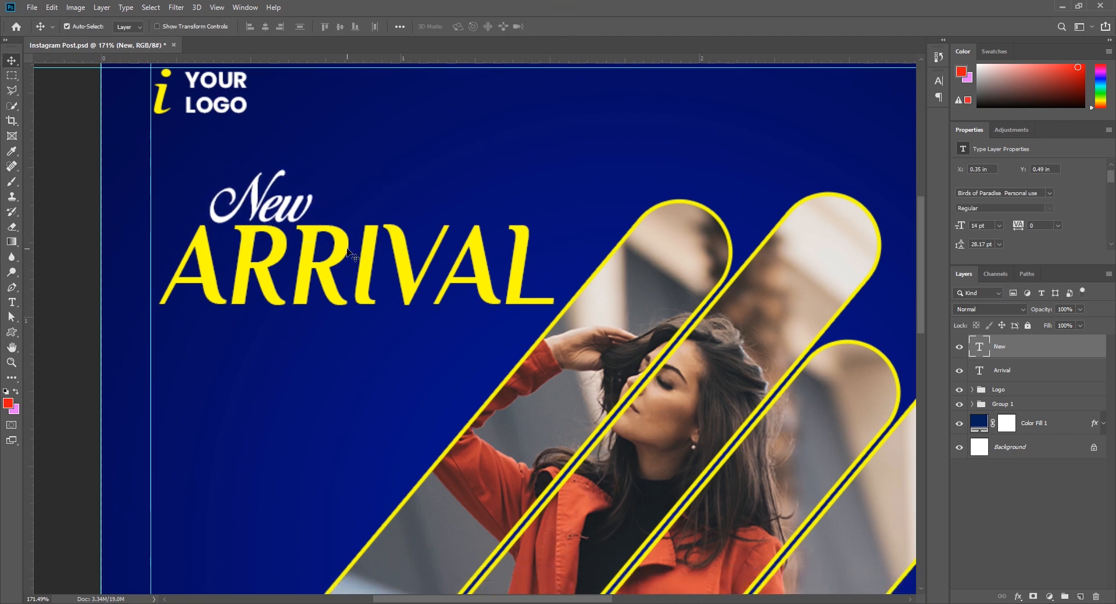
left_click_drag(340, 251, 340, 336)
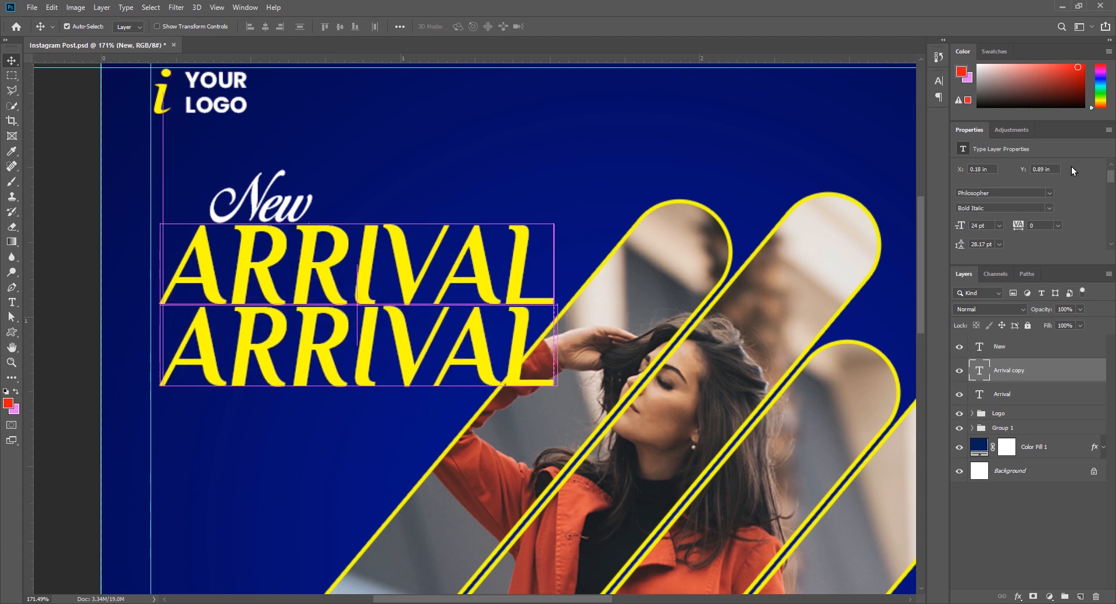
left_click(1050, 194)
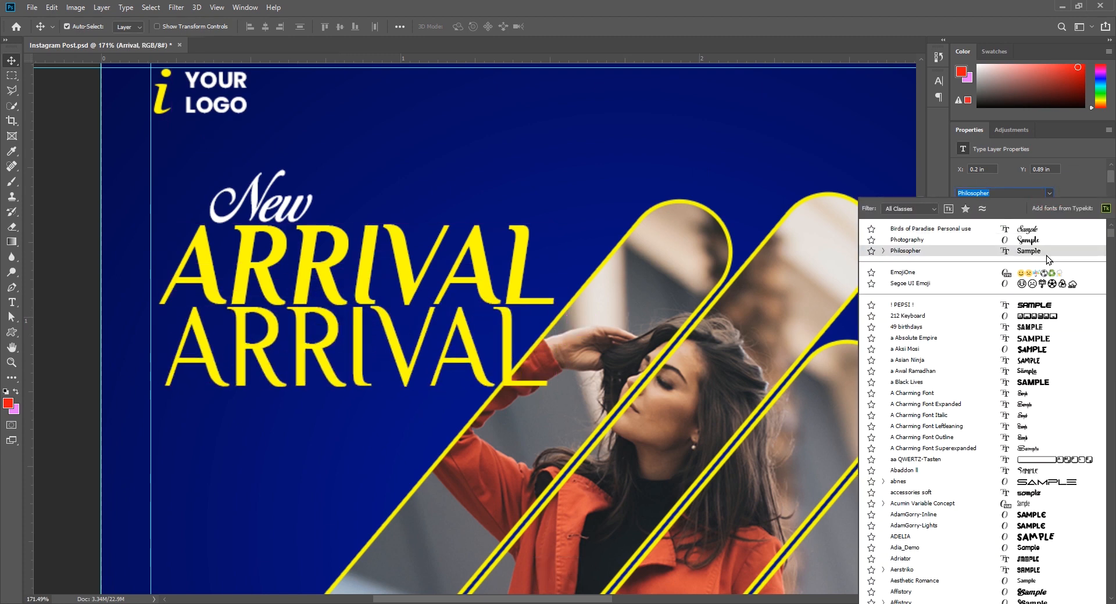
type("Pop")
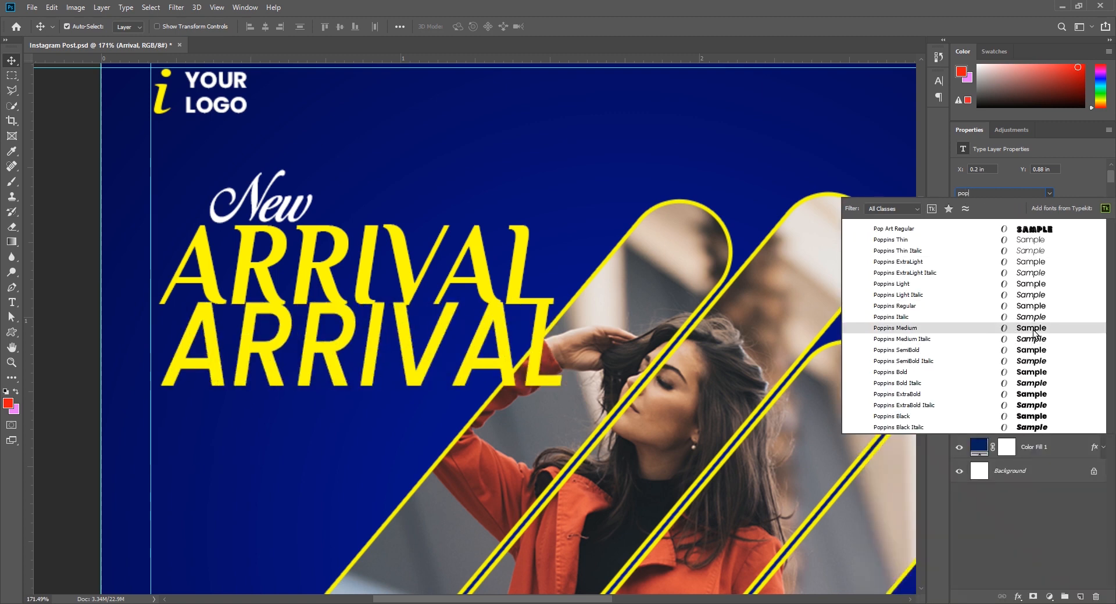
left_click(1031, 327)
Step: Set the vertical scale of the lower "Arrival" copy to 100%
left_click(939, 82)
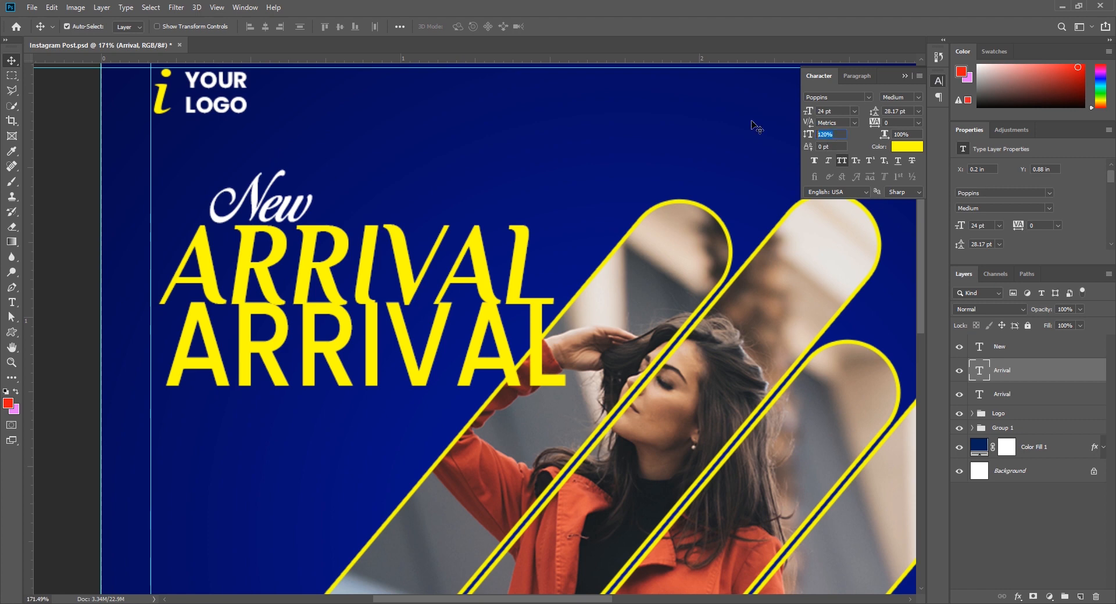
type("100")
key("Return")
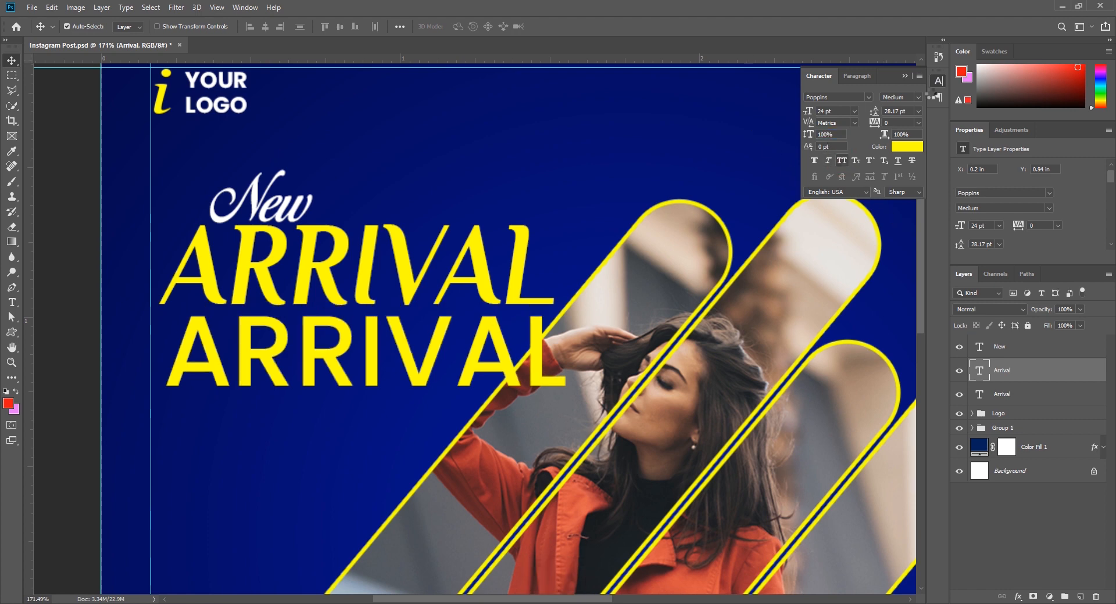
Step: Turn off All Caps for the lower "Arrival" copy and change its color to white
left_click(842, 161)
left_click(907, 147)
left_click(690, 204)
left_click(954, 197)
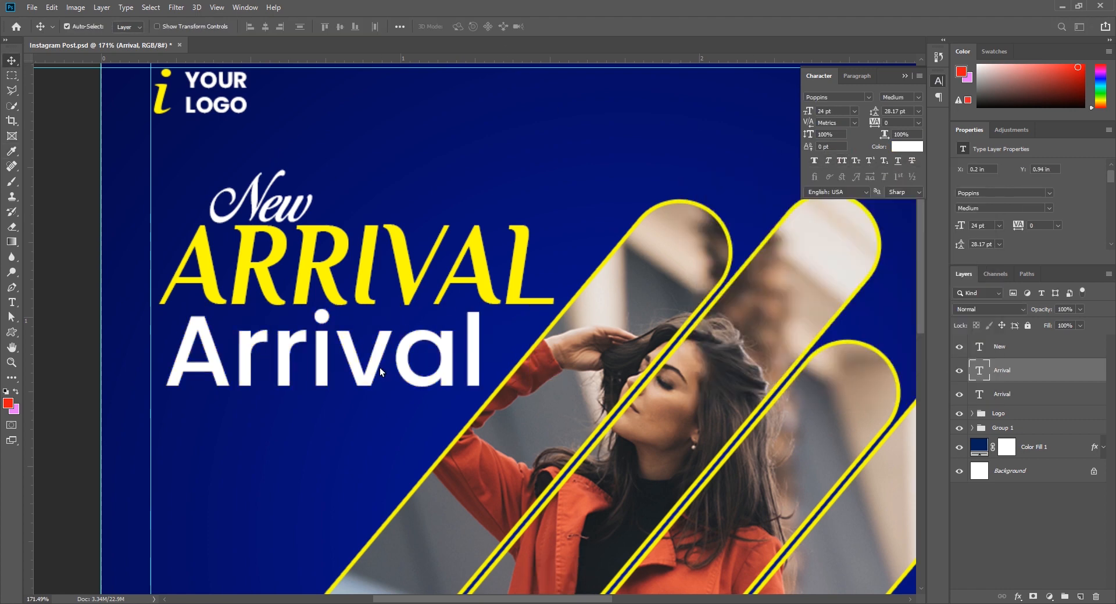
Step: Replace the wording of the lower "Arrival" copy with "For Exclusive Offer"
double_click(378, 367)
type("For ")
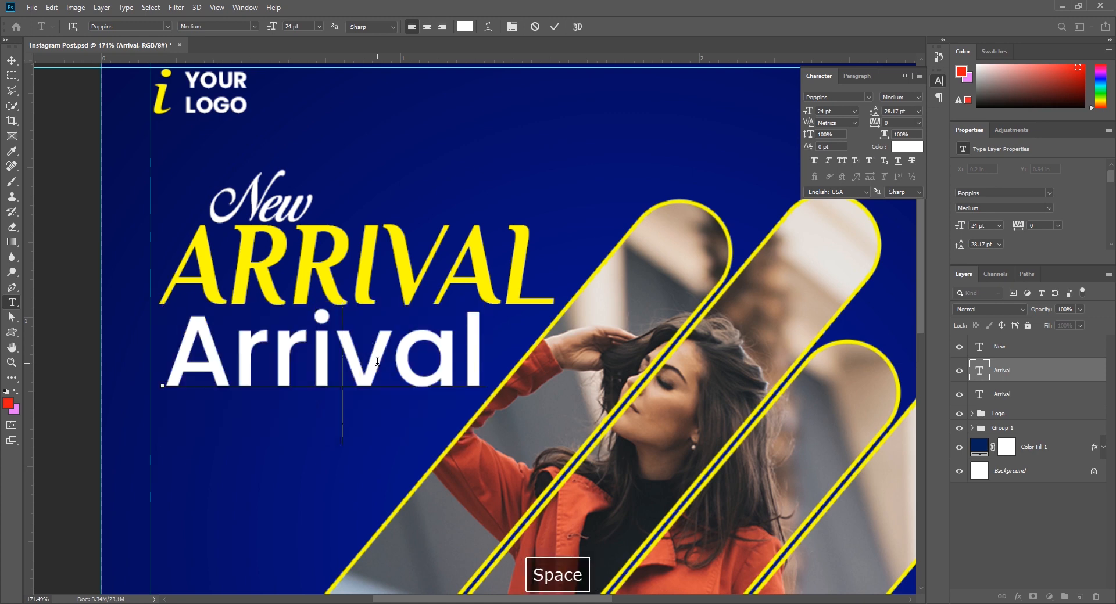
type(" Ex")
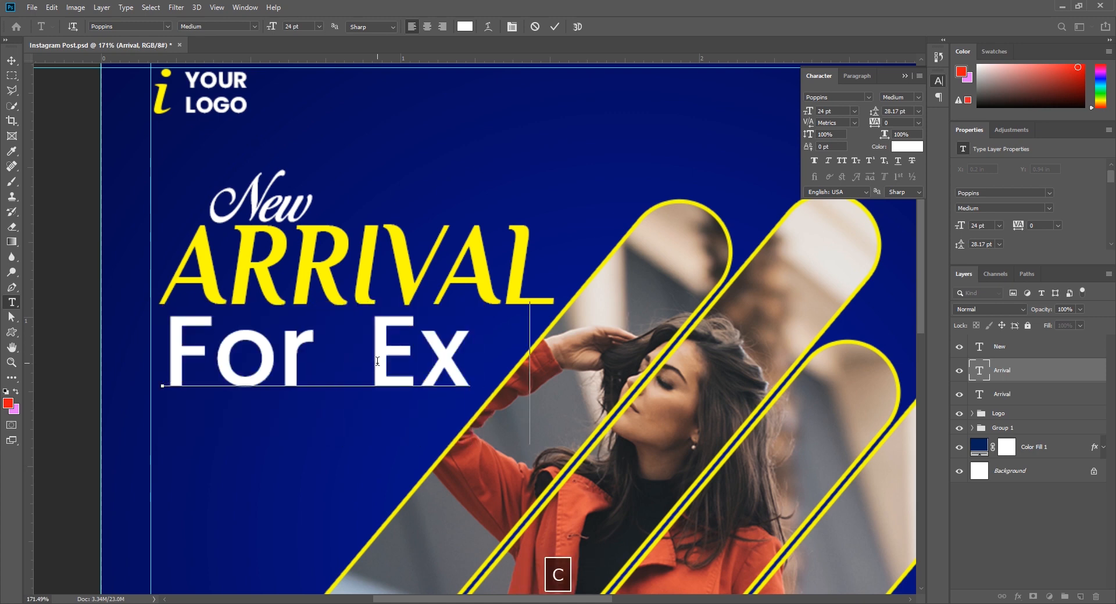
type("clusive")
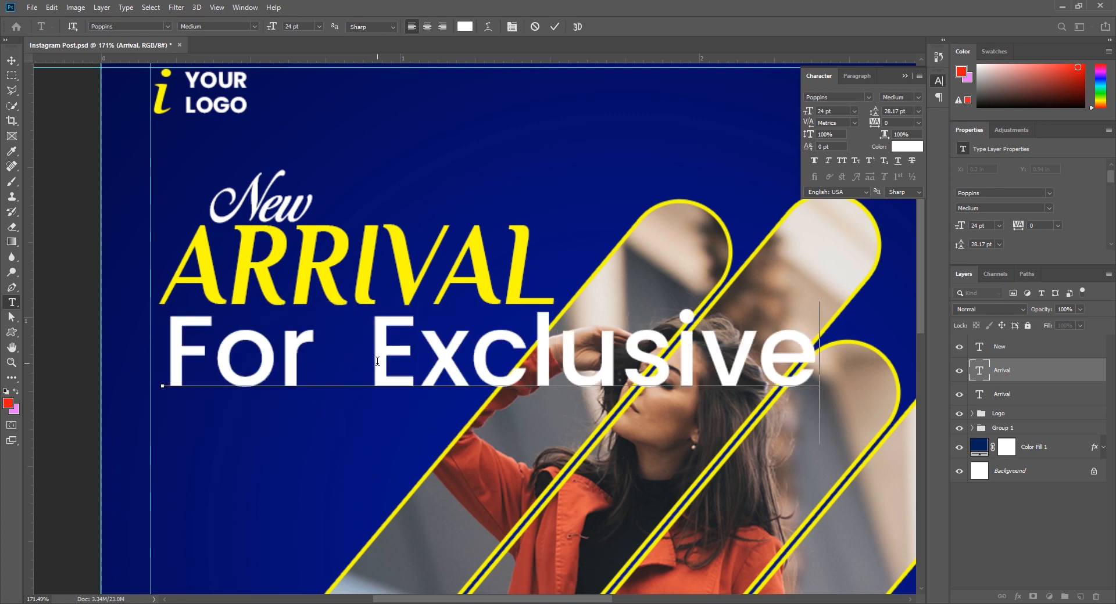
type(" OR")
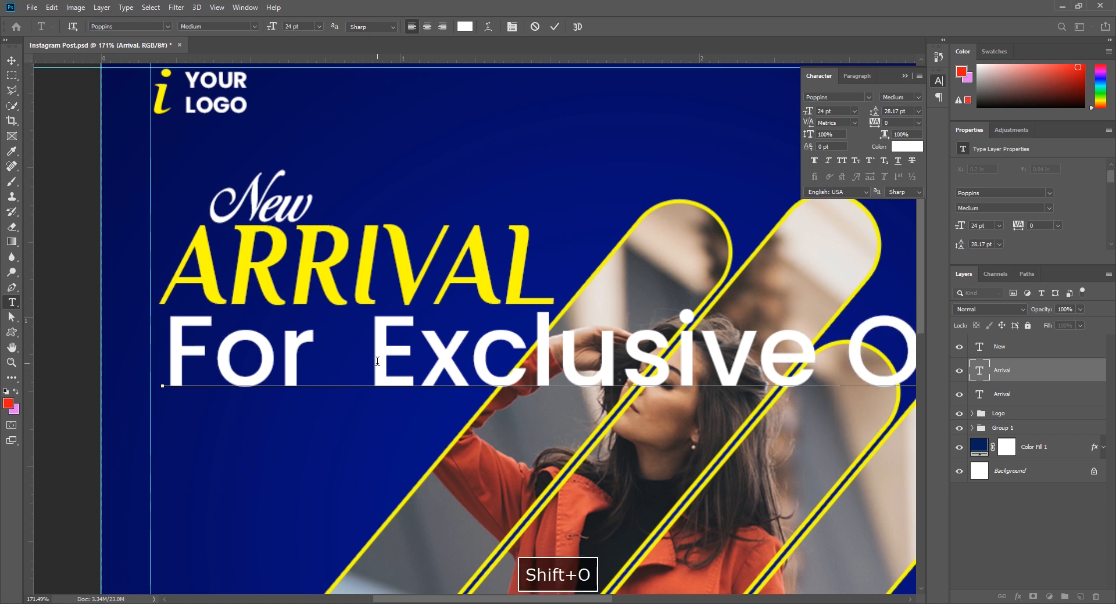
left_click(554, 26)
key("v")
left_click(905, 76)
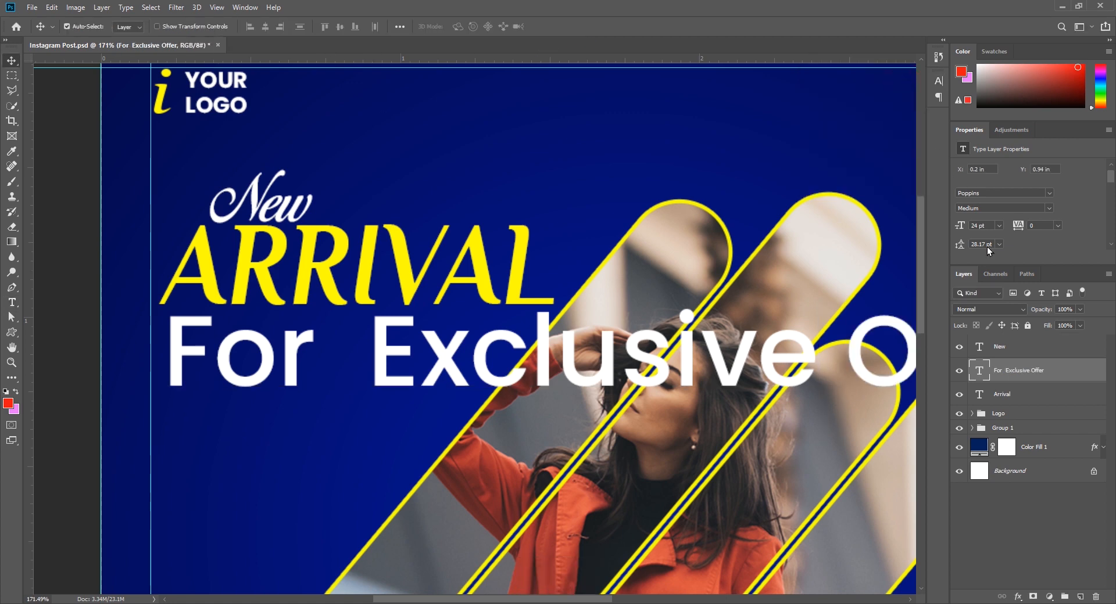
Step: Set the "For Exclusive Offer" text's size to 6 pt and remove the extra space after "For"
left_click(999, 225)
left_click(985, 294)
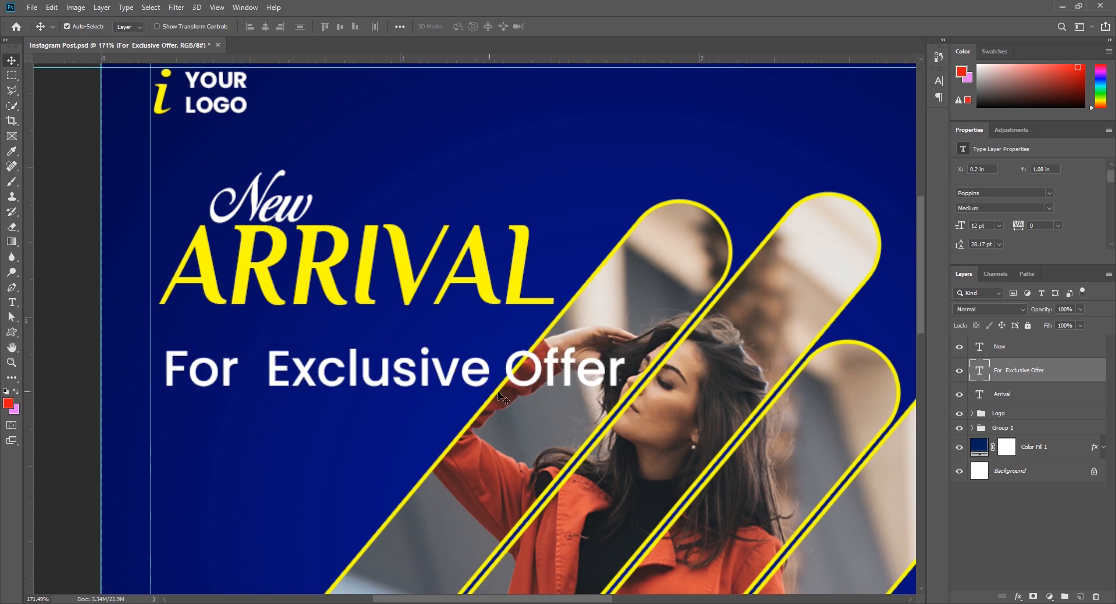
left_click(999, 226)
left_click(985, 226)
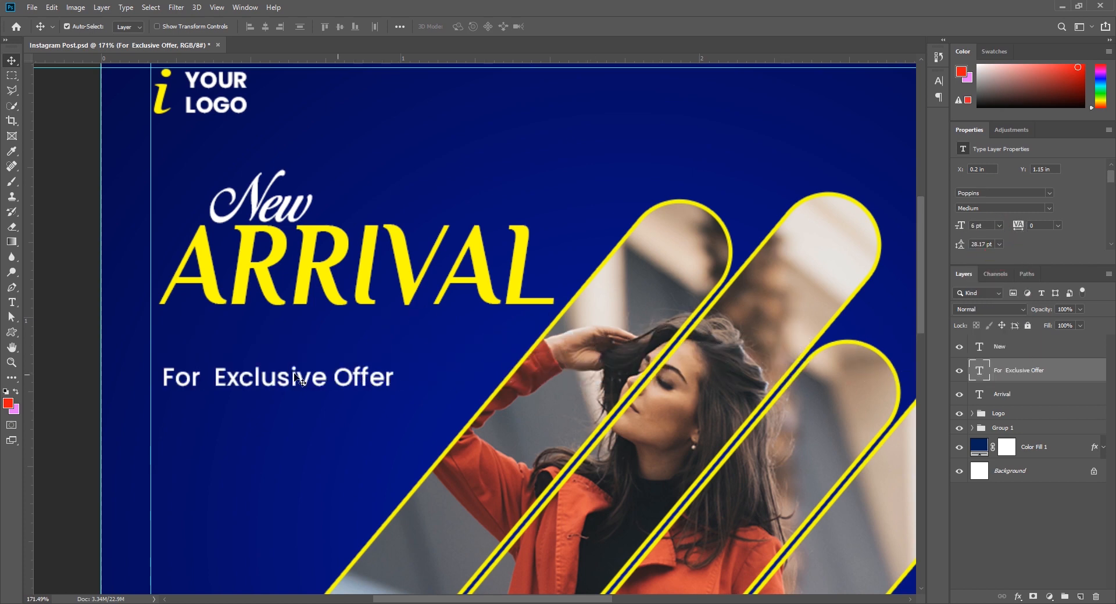
double_click(213, 380)
key("Delete")
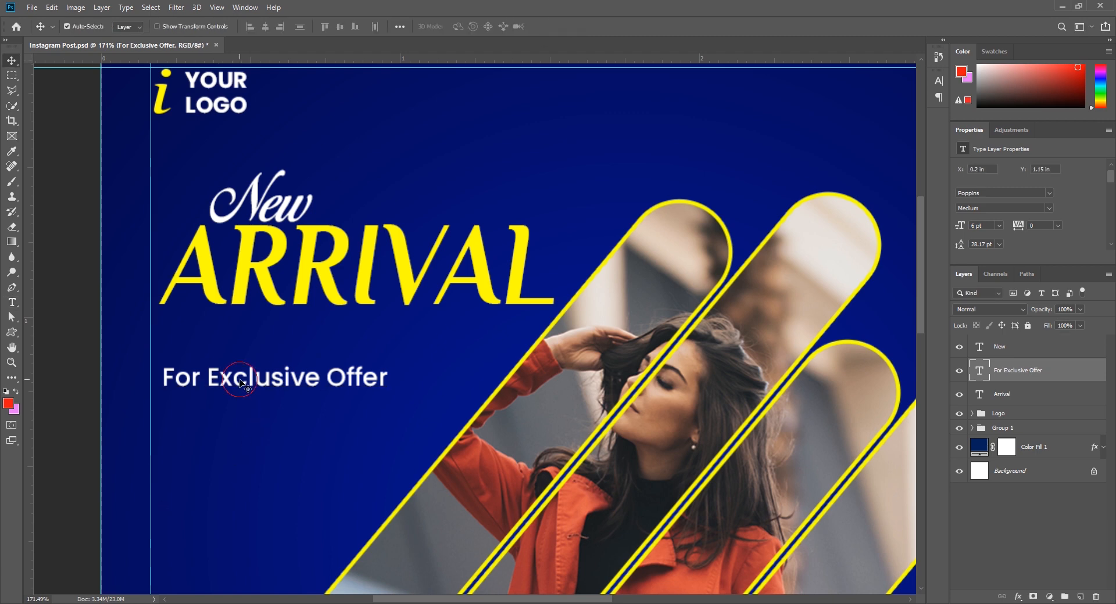
Step: Move "For Exclusive Offer" directly beneath "Arrival" and scale it up to about 9.79 pt, nearly the headline's width
left_click_drag(237, 381, 235, 332)
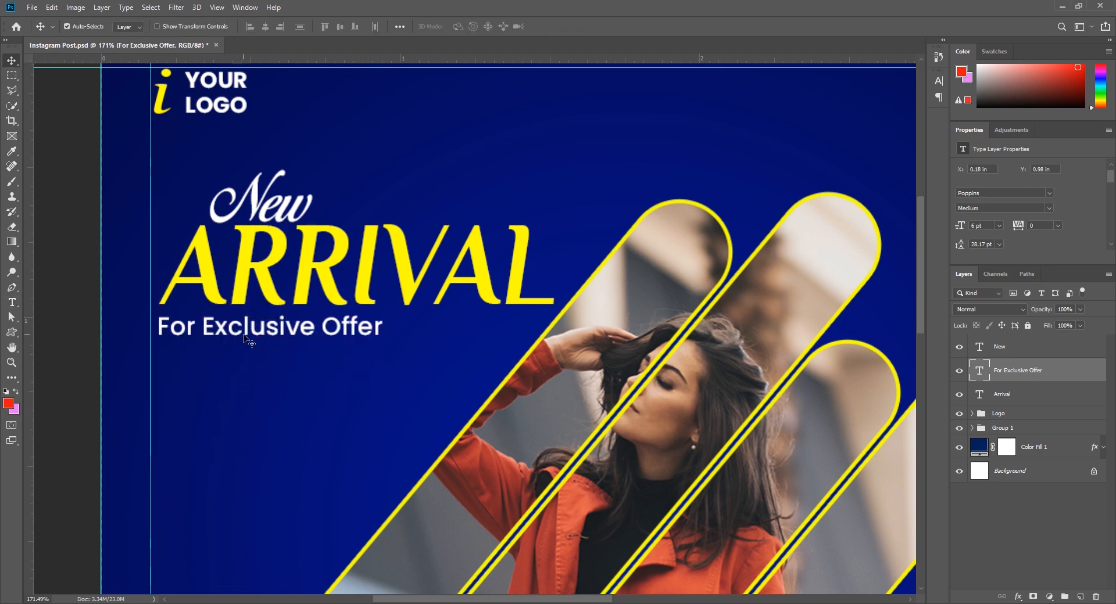
key("ctrl+t")
left_click_drag(392, 317, 526, 319)
left_click(558, 28)
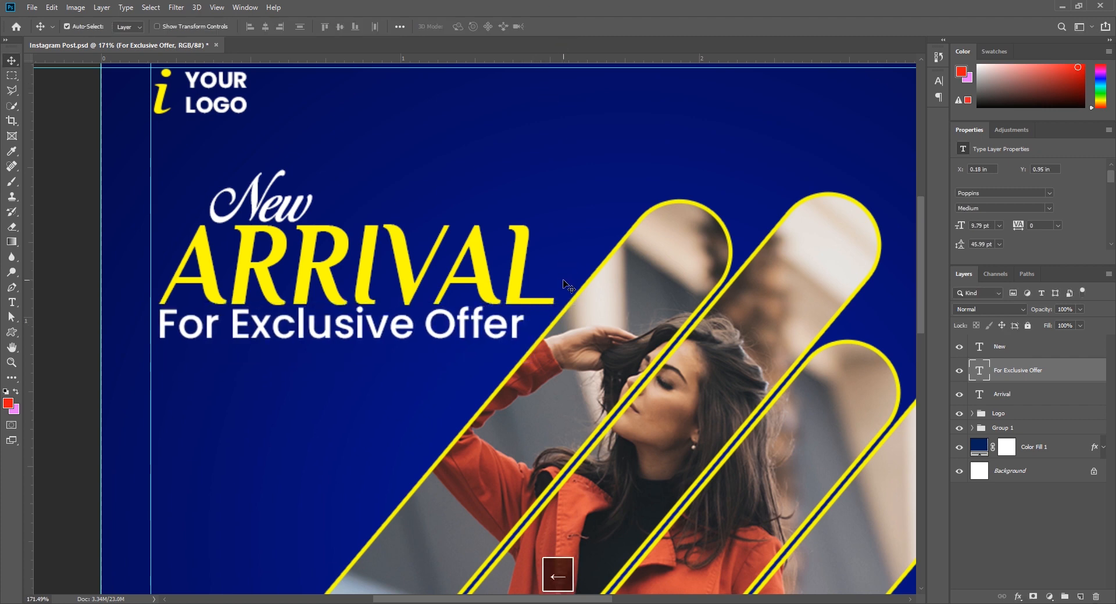
Step: Nudge the "For Exclusive Offer" text slightly down to leave a small gap under "Arrival"
key("Down")
key("Down")
key("Down")
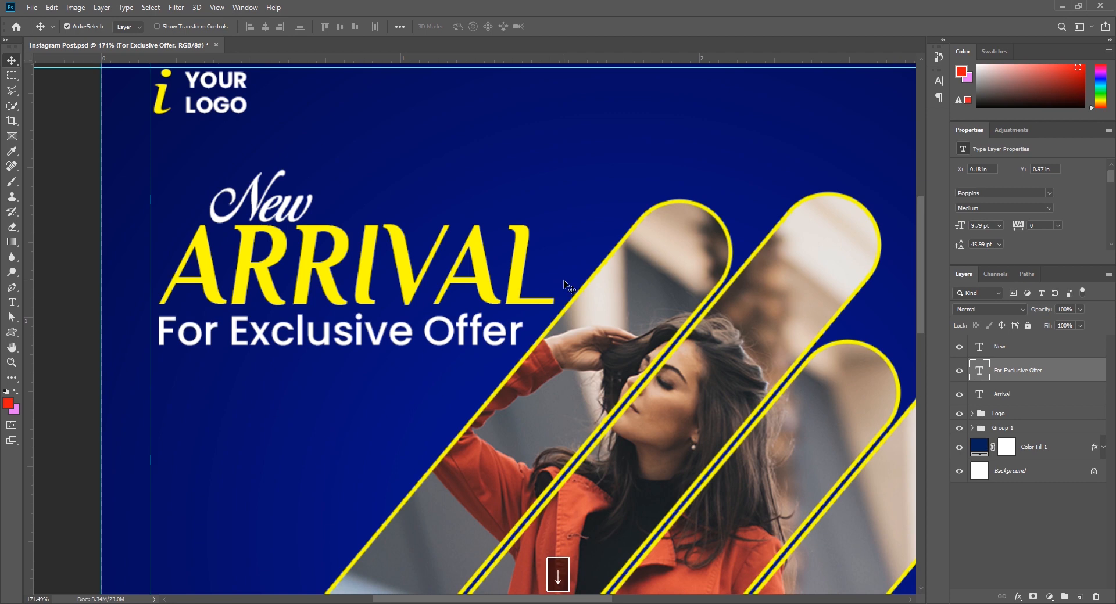
scroll(567, 285, "down", 5)
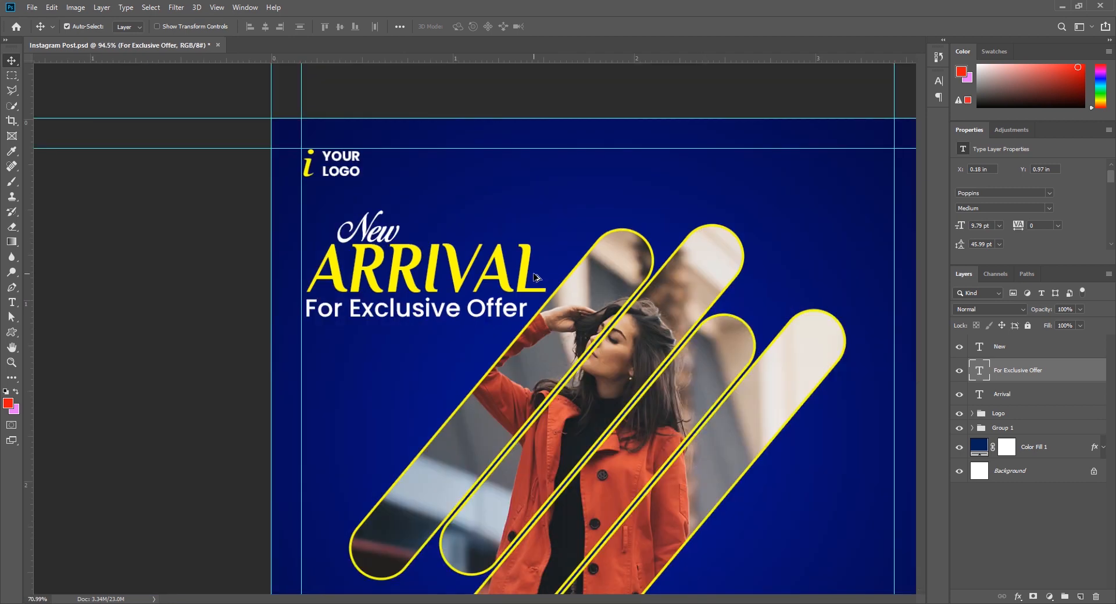
left_click(817, 371)
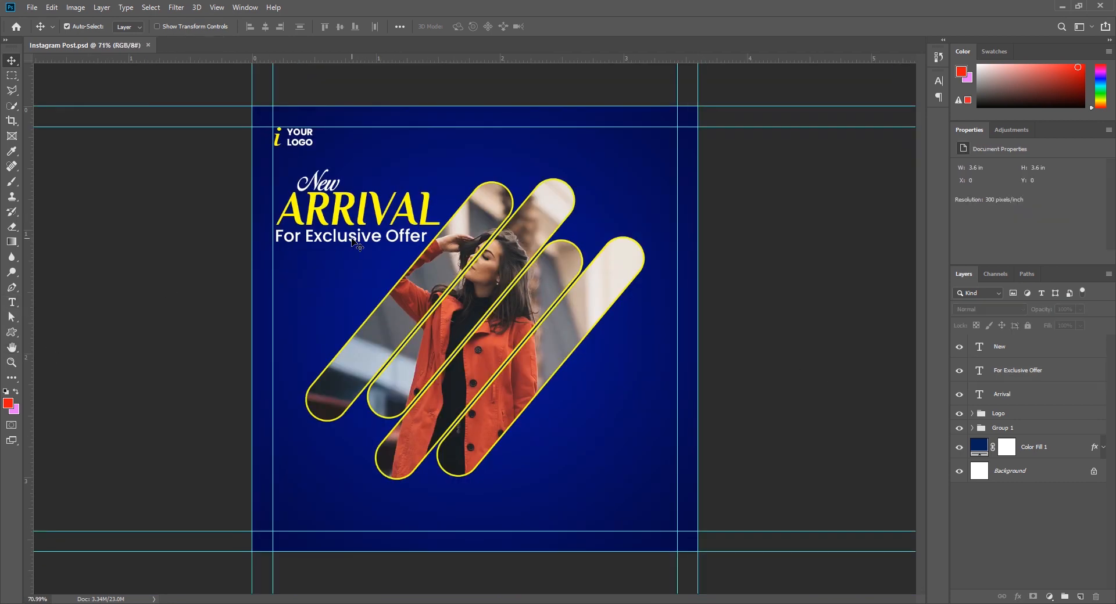
left_click(12, 333)
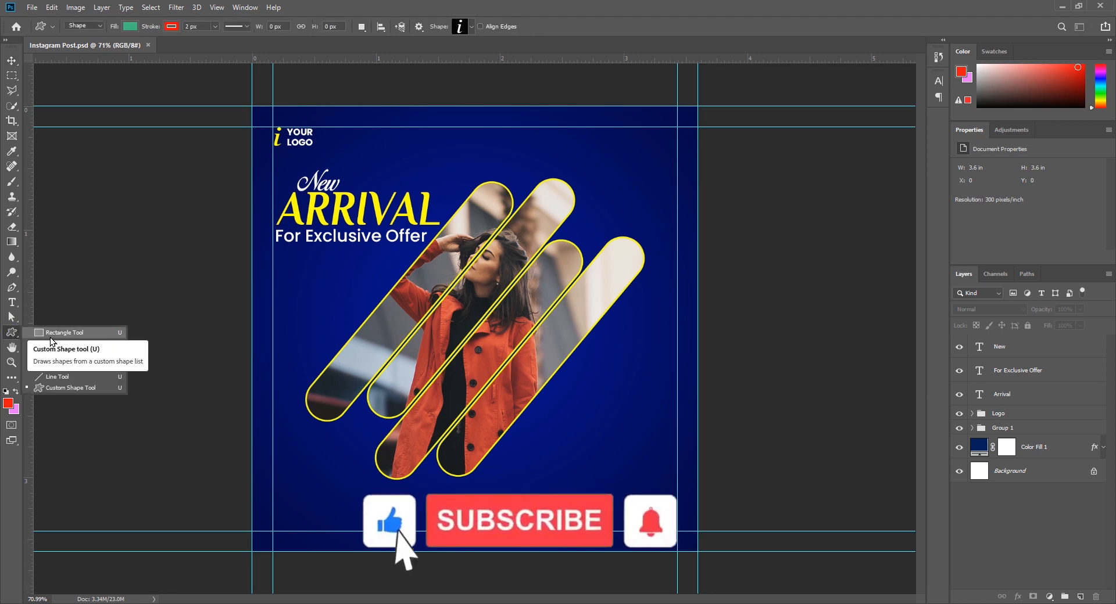
left_click(12, 61)
left_click(182, 288)
Step: Open the Photoshop file "arival post template 32589" from folder 35 of the Social Media post Project
left_click(31, 8)
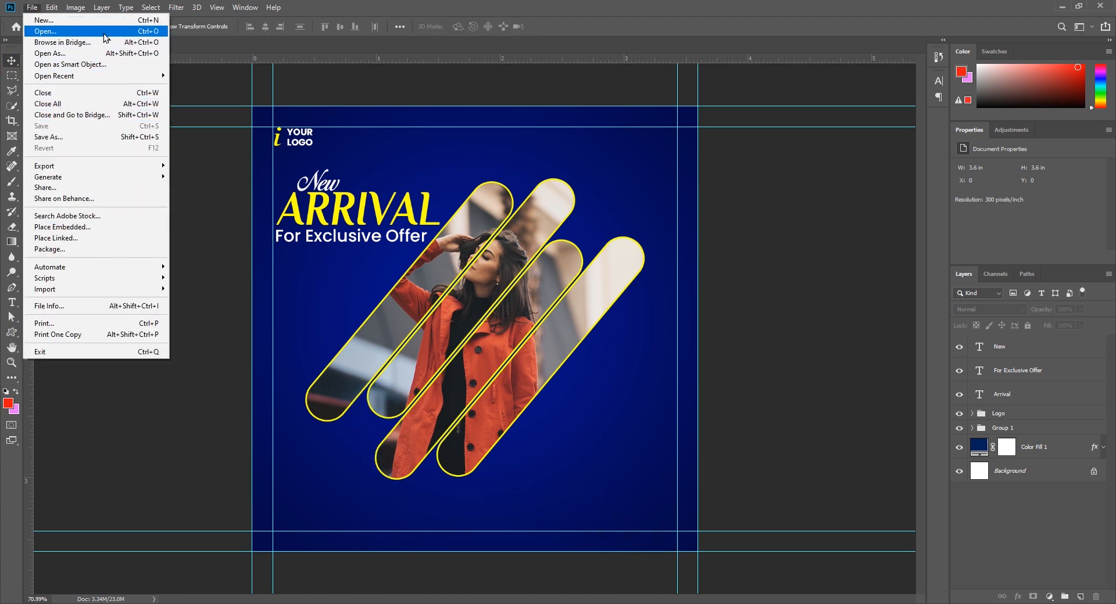
left_click(47, 31)
left_click(58, 28)
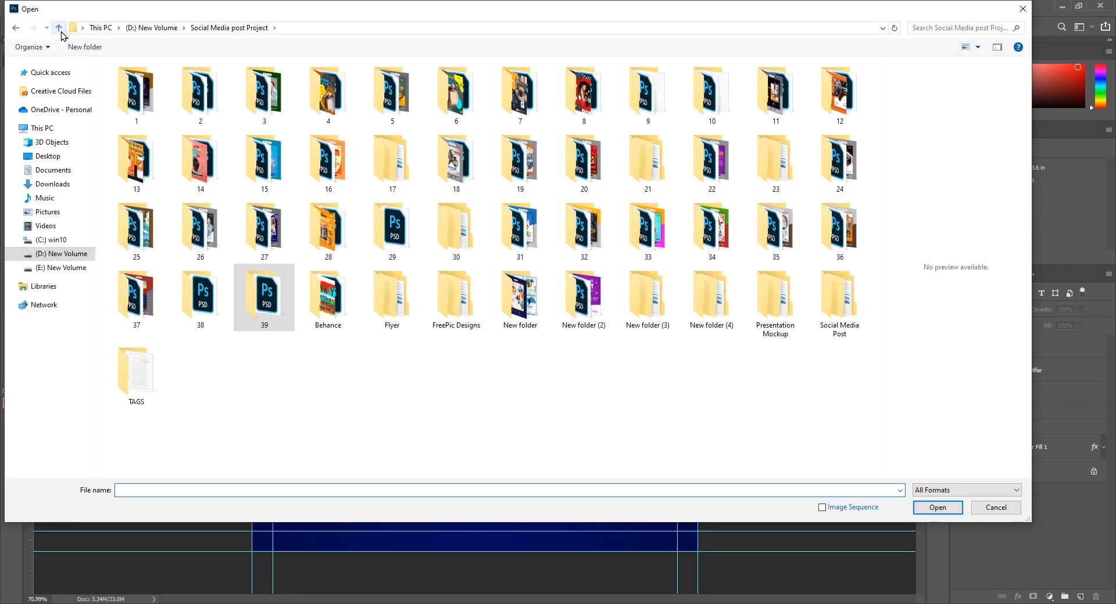
double_click(776, 228)
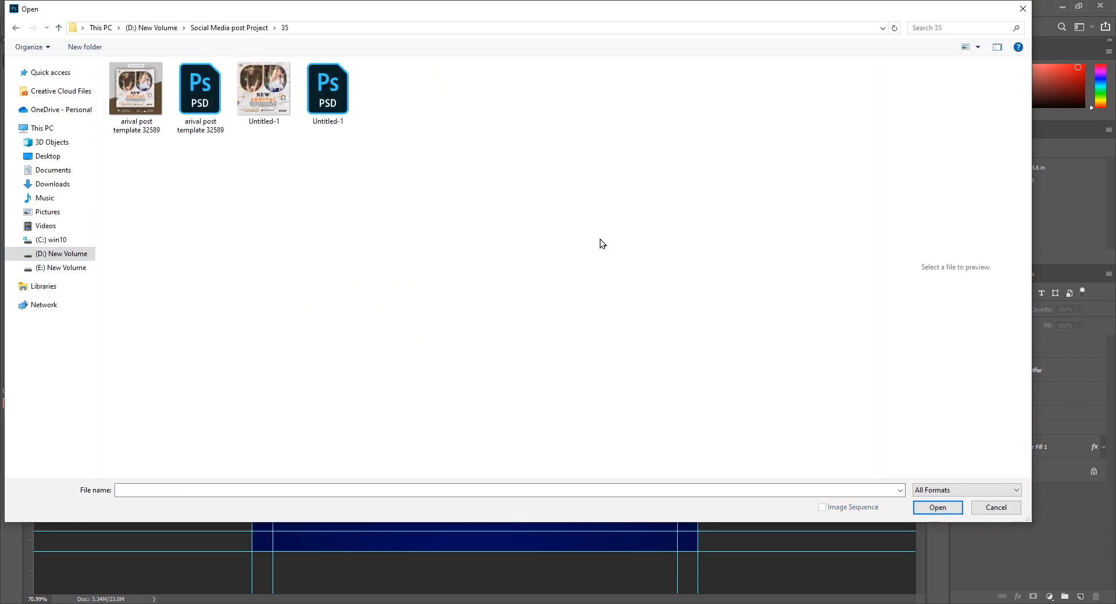
left_click(200, 93)
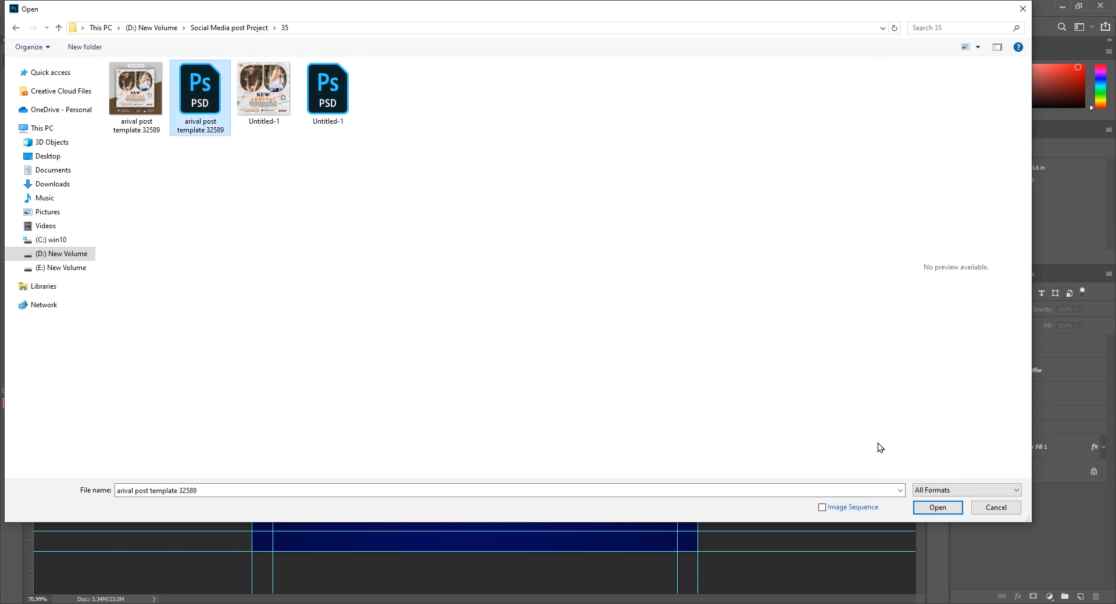
left_click(937, 507)
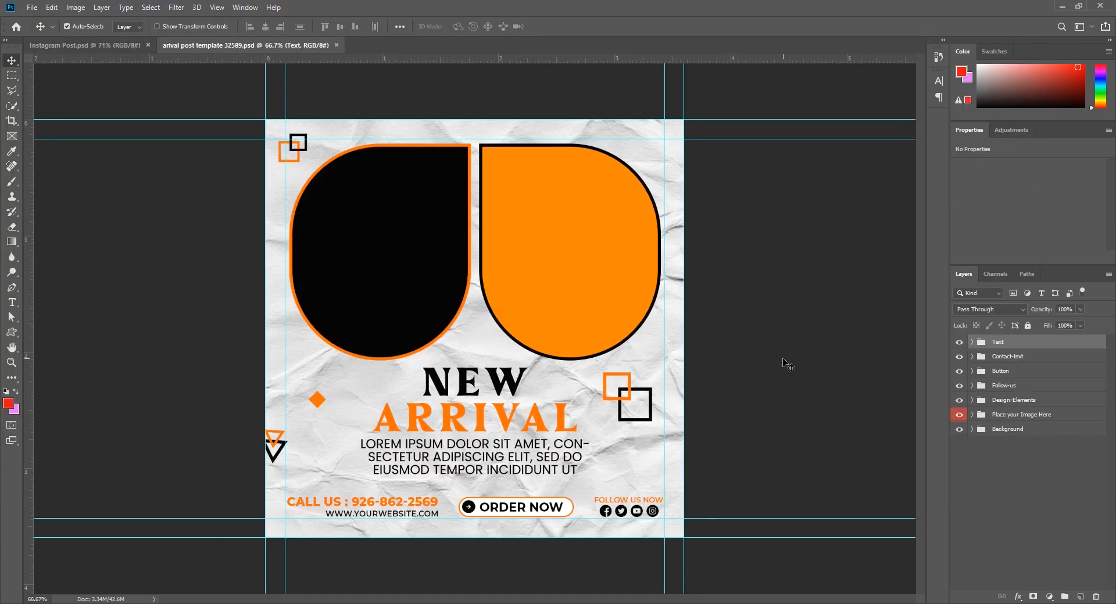
Step: Copy the template's Contact-text, Button and Follow-us groups into the Instagram Post document and close the template
left_click(787, 364)
left_click(1005, 359)
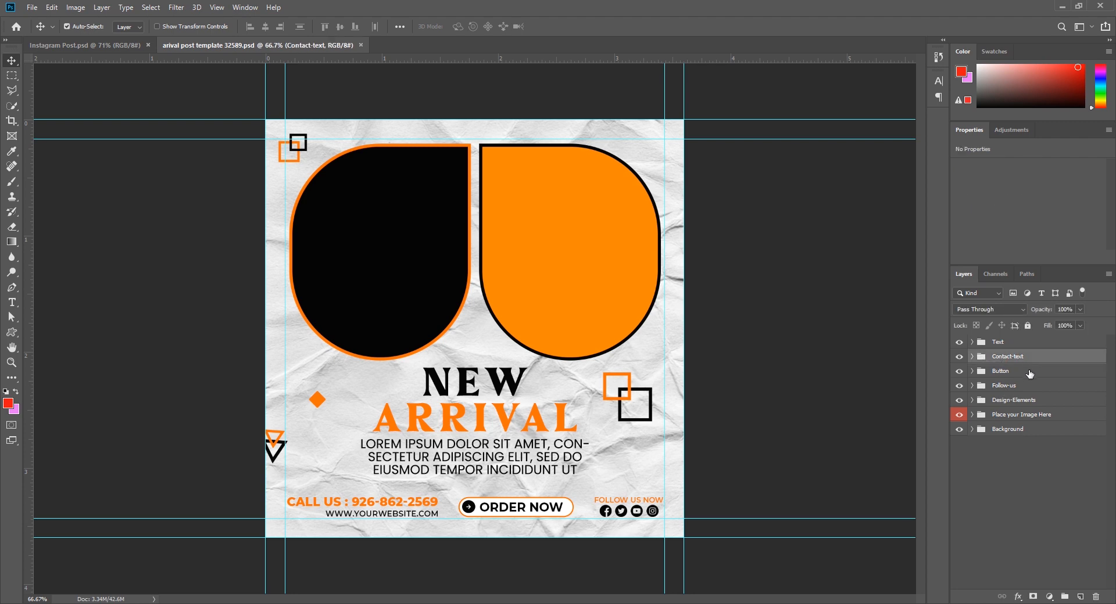
left_click(1030, 372, "ctrl")
left_click(1030, 385, "ctrl")
left_click_drag(986, 368, 471, 465)
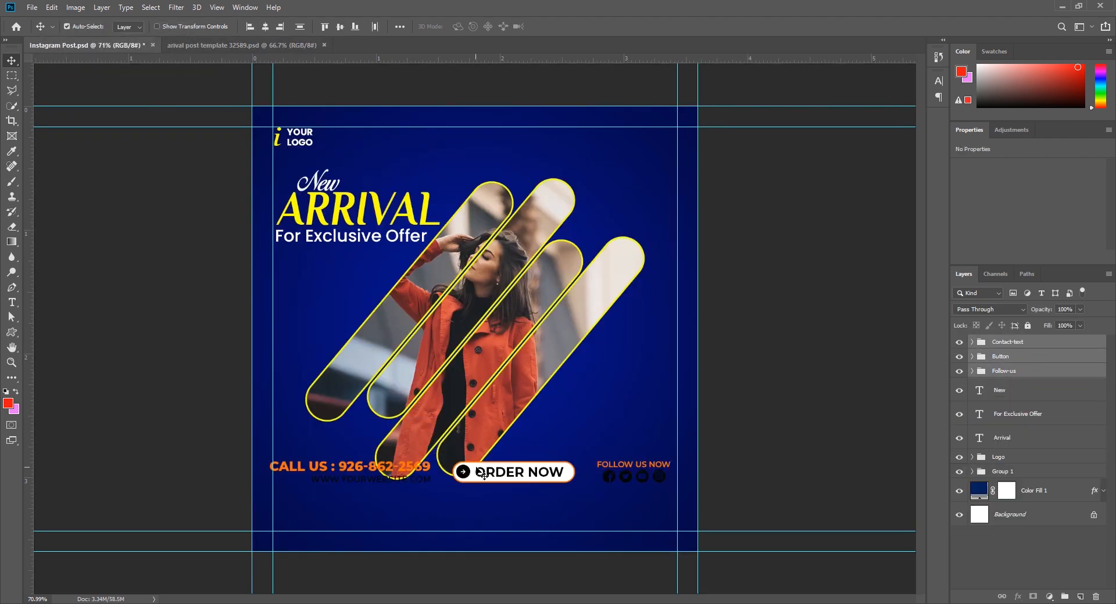
left_click(324, 46)
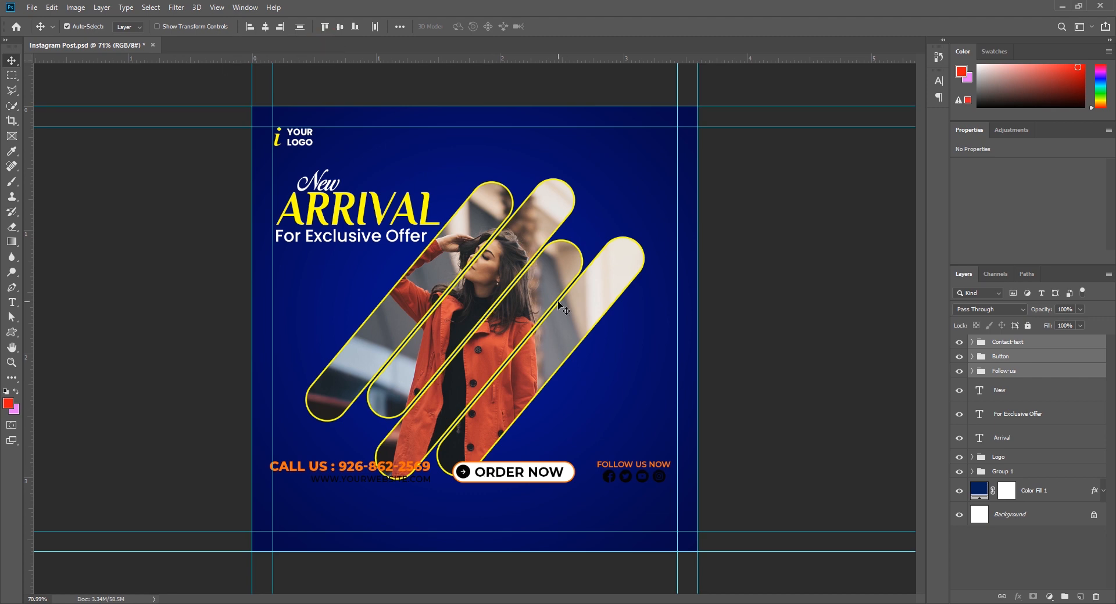
Step: Move the Follow-us group to the post's upper-right corner, just inside the margin guides
left_click(771, 386)
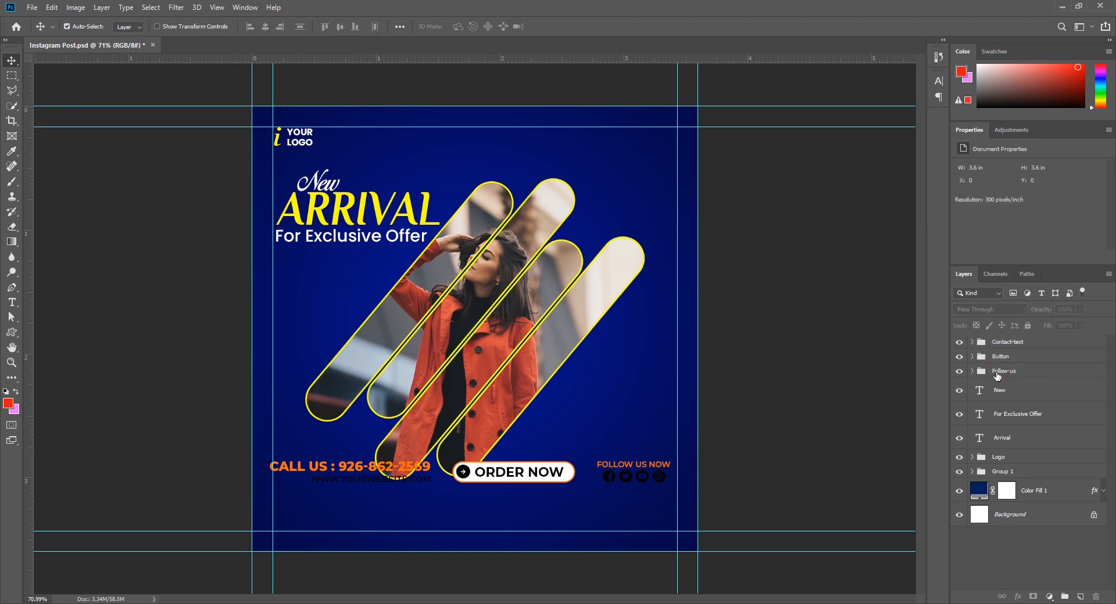
left_click(997, 375)
key("ctrl+t")
left_click_drag(636, 460, 667, 220)
left_click(558, 26)
Step: Scale the Follow-us group up to about 123.6%, keeping it inside the upper-right margins
scroll(666, 126, "up", 5)
key("space")
key("ctrl+t")
left_click_drag(533, 252, 480, 272)
left_click_drag(646, 215, 654, 194)
left_click(557, 26)
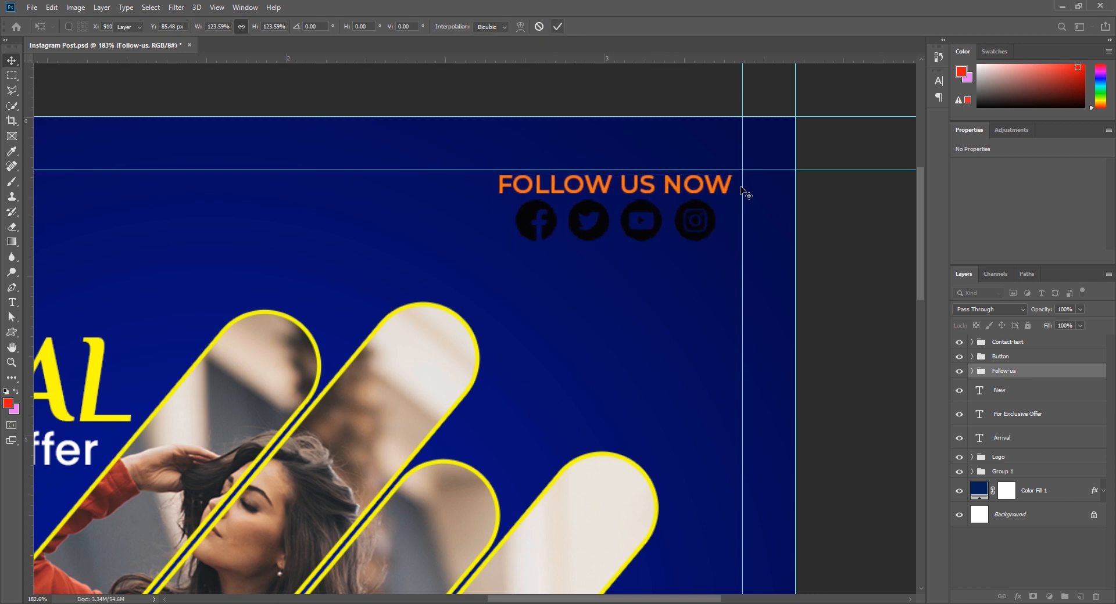
Step: Nudge the Follow-us group right until its text nearly meets the right margin guide
key("Right")
key("Right")
key("Right")
key("Right")
key("Right")
key("Right")
key("Right")
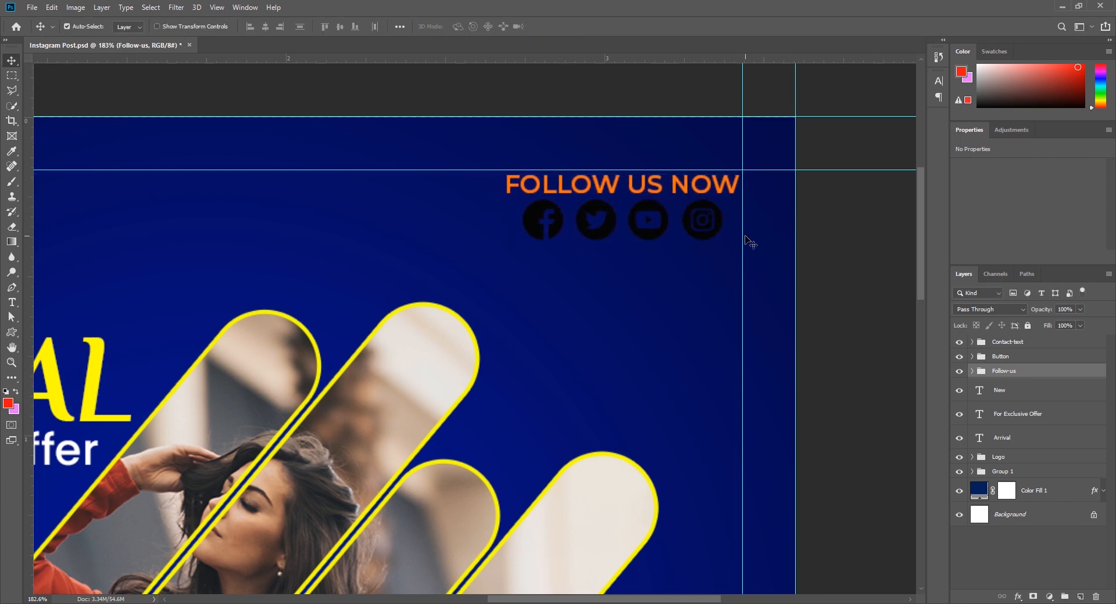
Step: Change the "Follow Us Now" text color to the headline's yellow
left_click(725, 185)
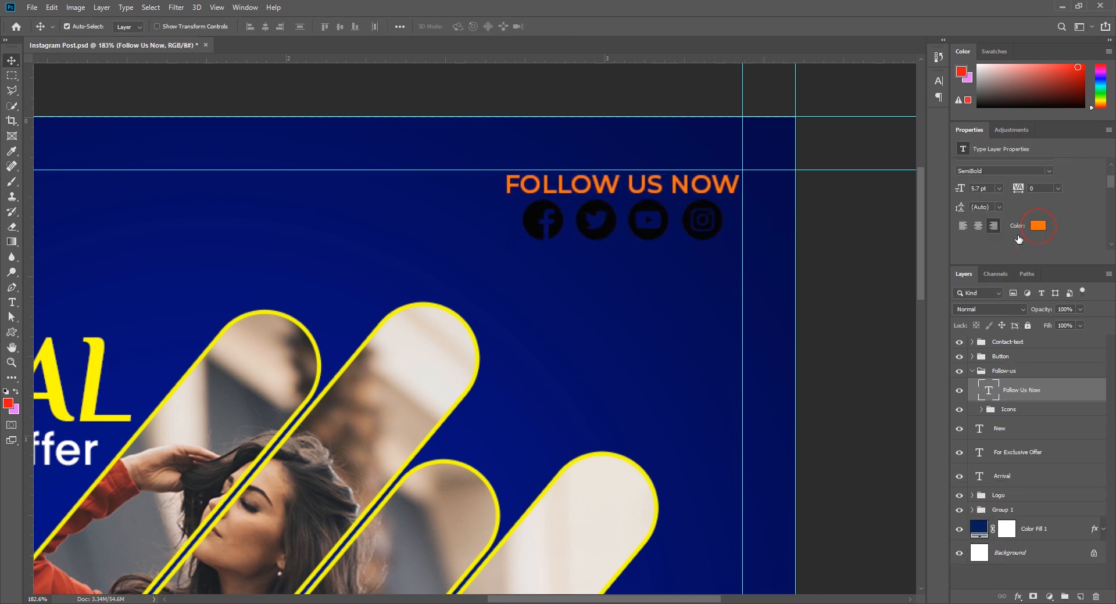
left_click(1037, 226)
left_click(96, 352)
left_click(953, 198)
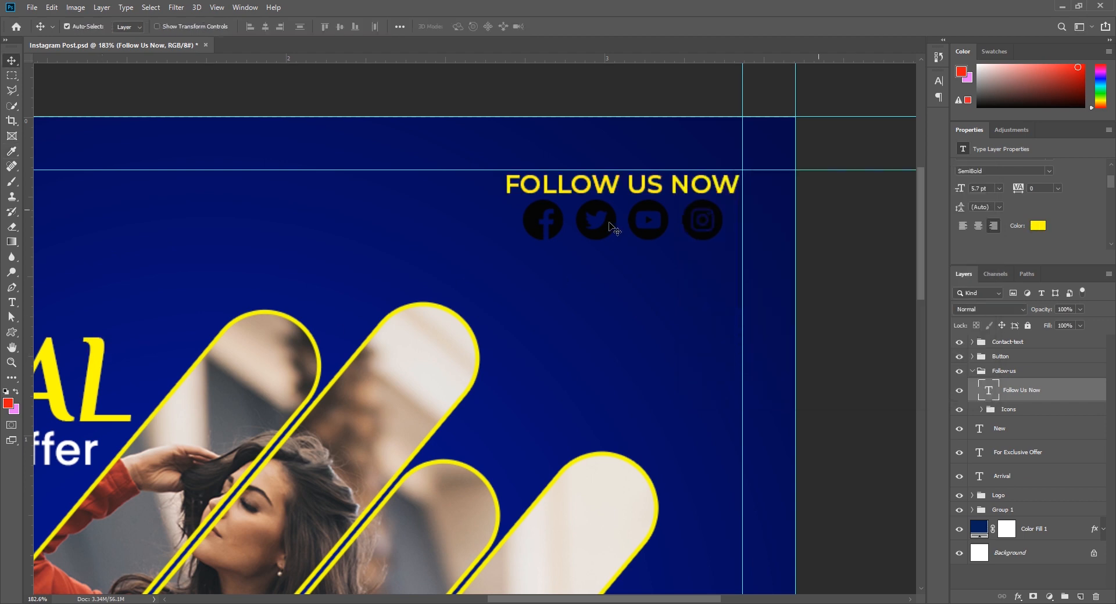
Step: Set the Color Overlay of the facebook icon to white
left_click(542, 213)
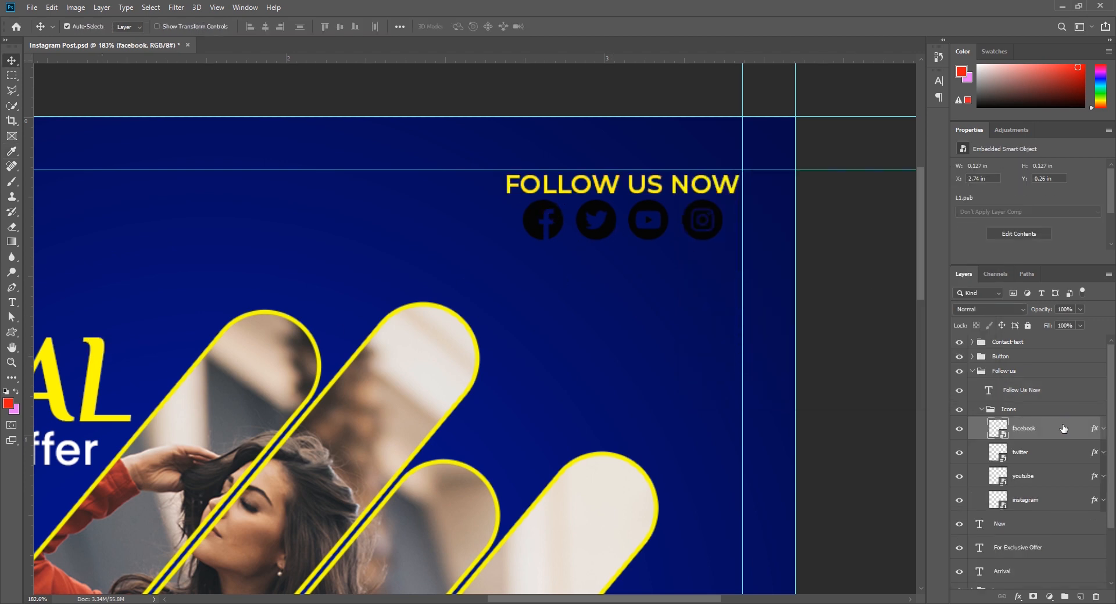
double_click(1063, 428)
left_click(693, 308)
left_click(937, 193)
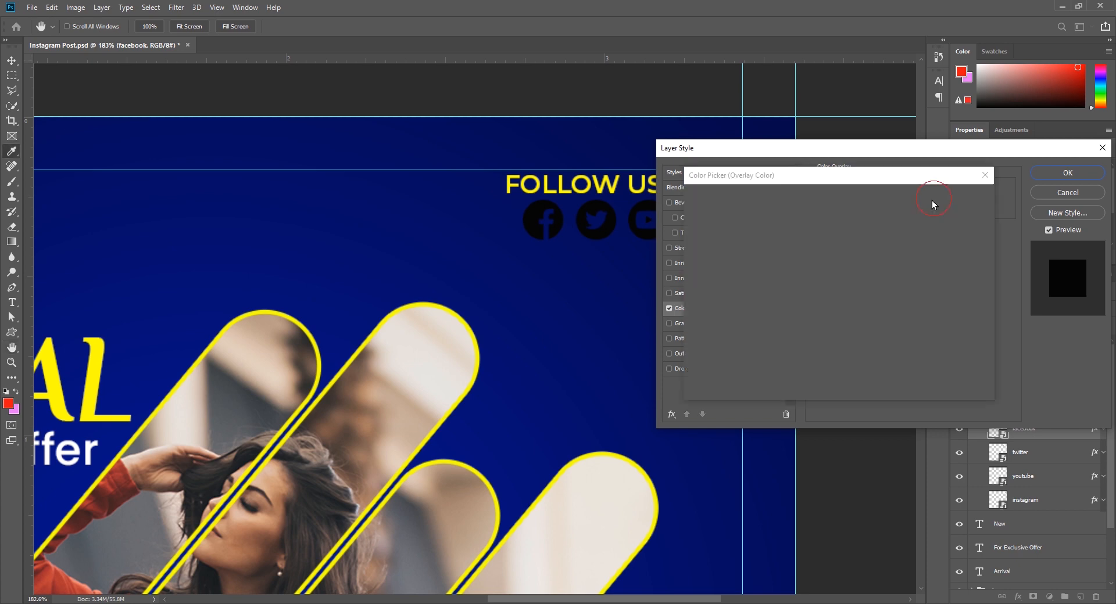
left_click_drag(732, 233, 468, 39)
left_click(972, 198)
left_click(1074, 174)
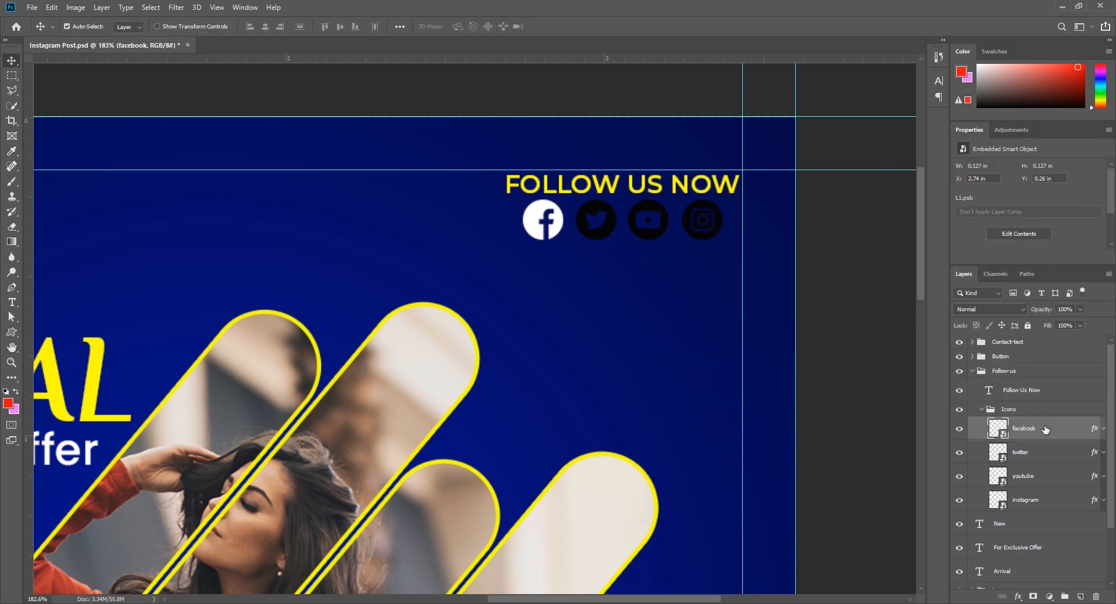
Step: Copy the facebook icon's layer style and apply it to the twitter, youtube and instagram icons
right_click(1045, 430)
key("Escape")
left_click(1043, 452)
left_click(1045, 499, "shift")
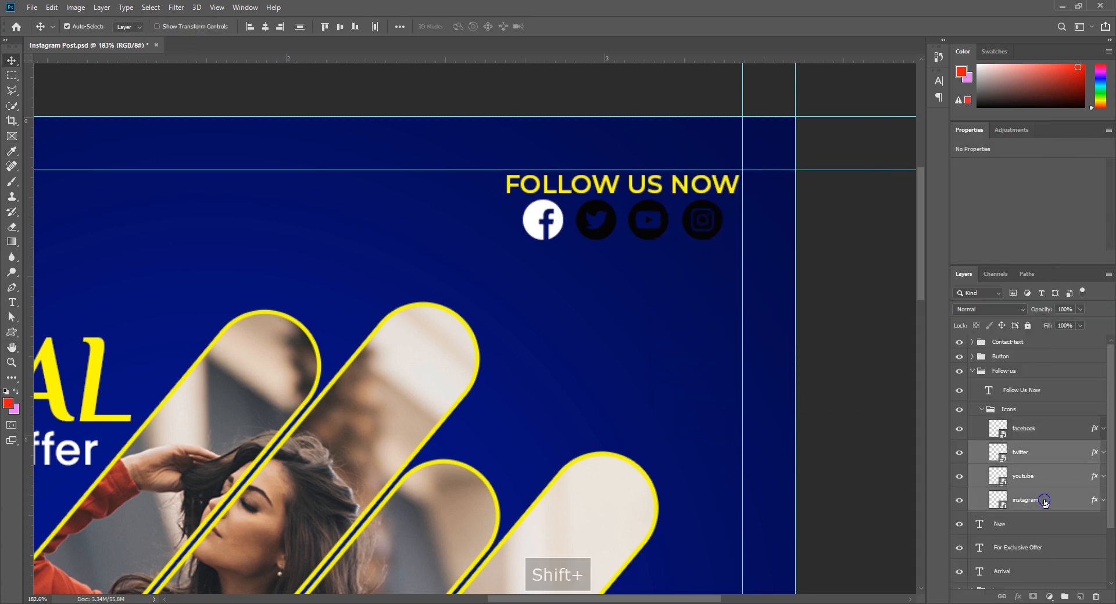
right_click(1045, 499)
left_click(995, 309)
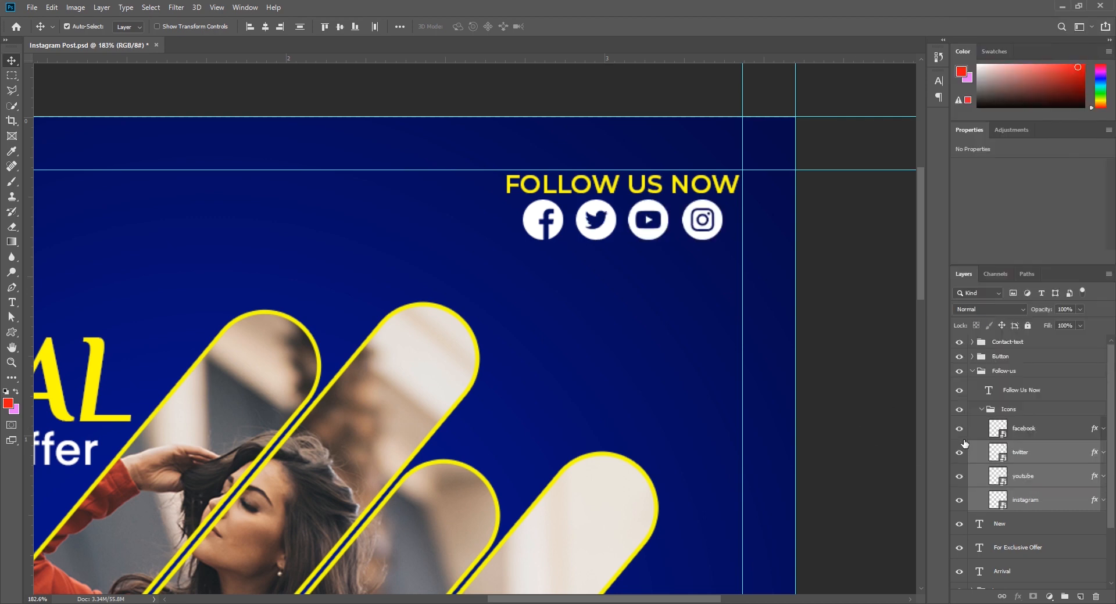
Step: Align the Icons group and the "Follow Us Now" text on their horizontal centers, and collapse the Follow-us group
left_click(981, 410)
left_click(1015, 392, "ctrl")
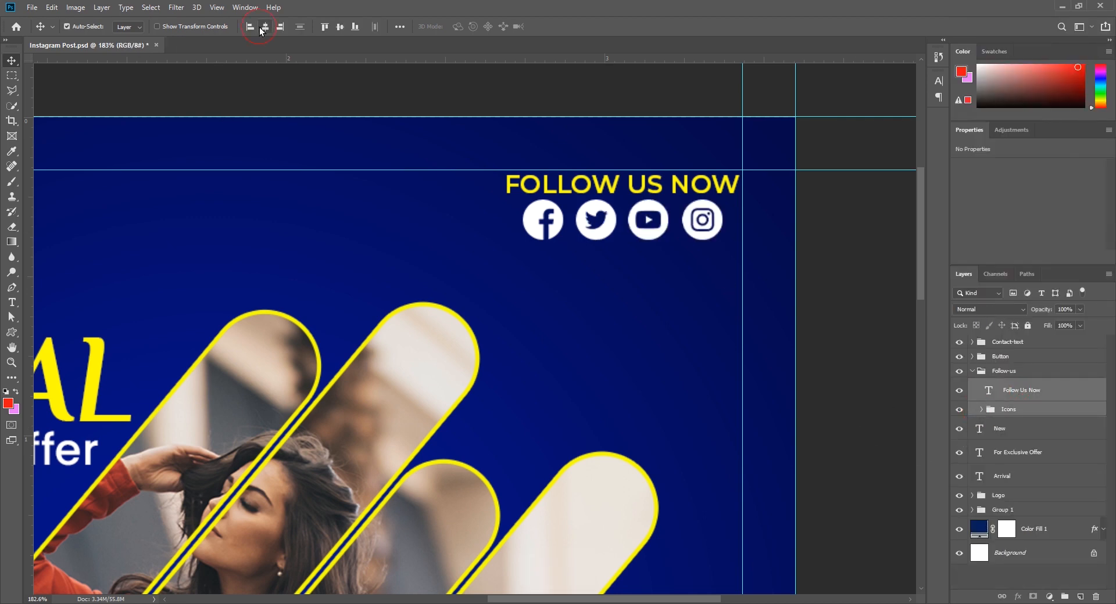
left_click(973, 372)
left_click(844, 349)
Step: Change the "Order Now" button background's stroke to yellow ffff00, sampled from the "Arrival" headline
scroll(835, 347, "down", 4)
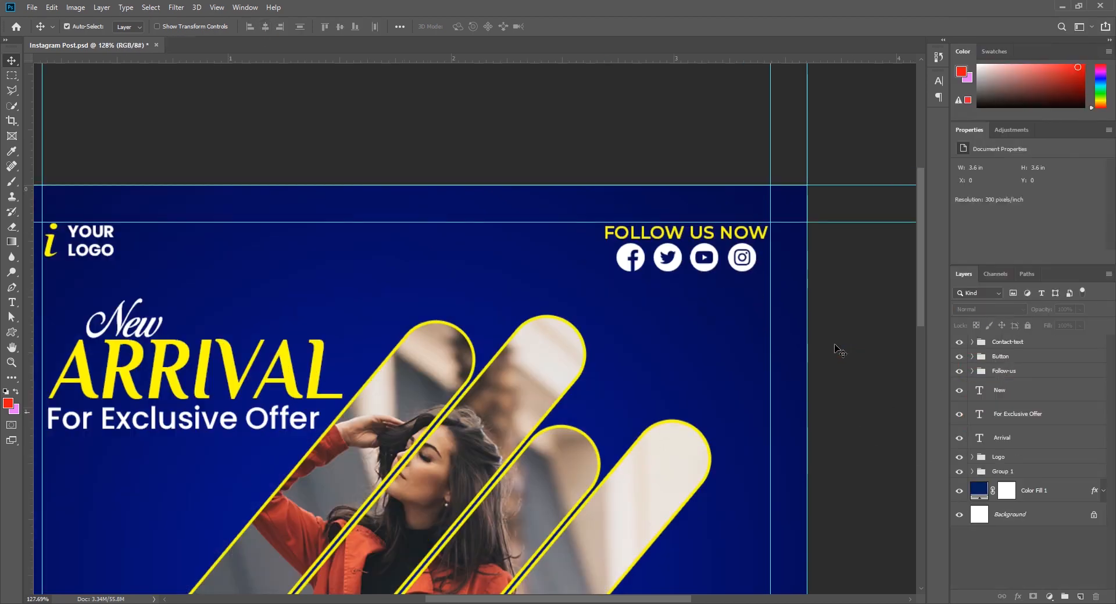
scroll(737, 375, "down", 2)
scroll(742, 381, "down", 3)
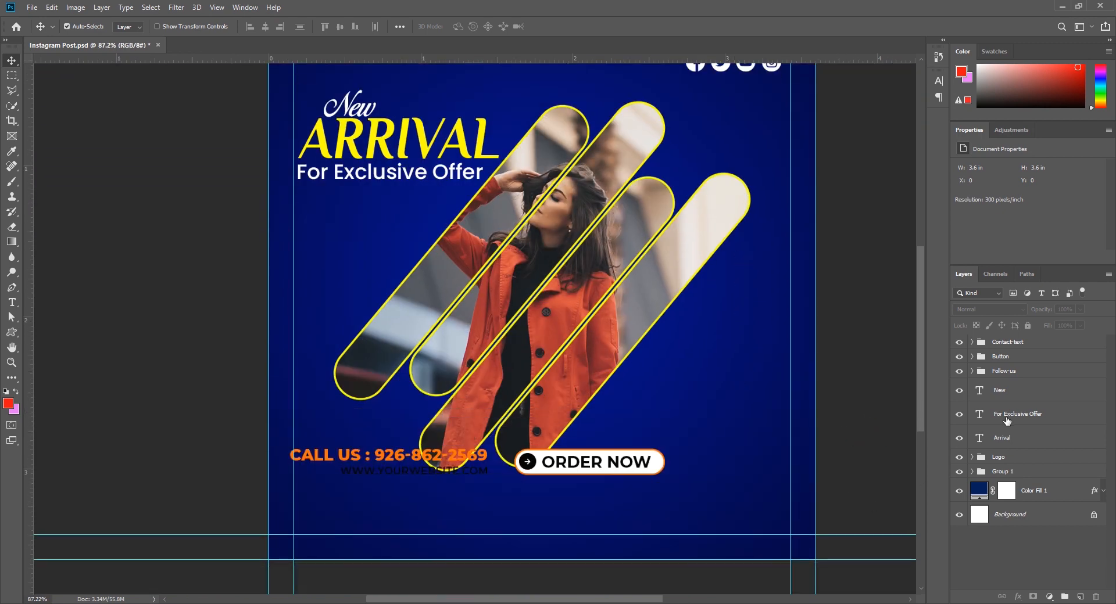
left_click(1008, 360)
scroll(627, 465, "up", 3)
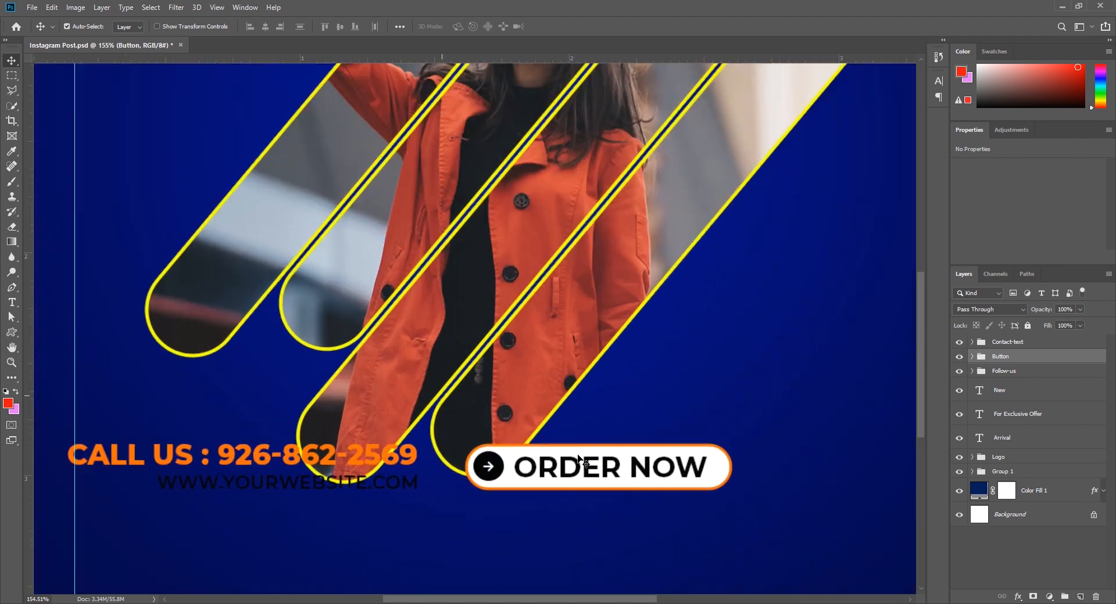
left_click(640, 450)
left_click(1046, 412)
left_click(983, 204)
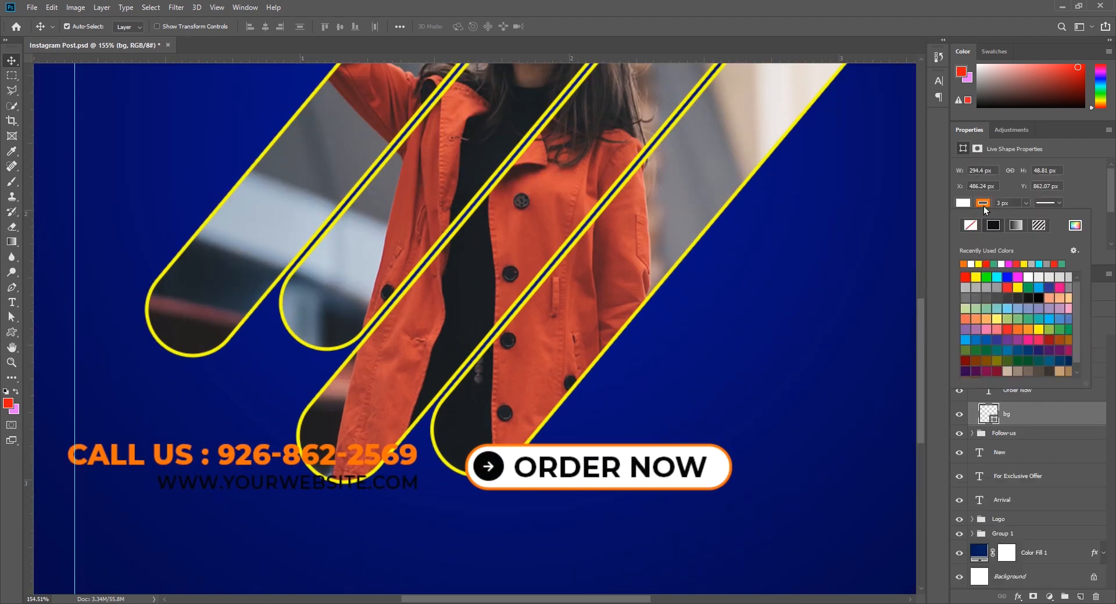
left_click(1075, 226)
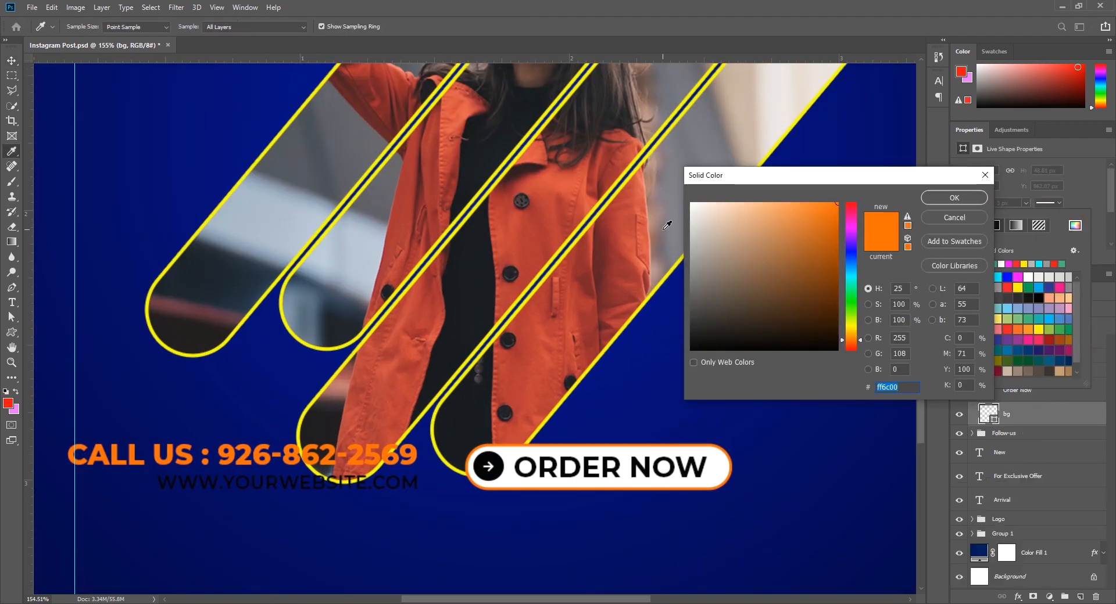
key("space")
left_click_drag(510, 179, 517, 406)
left_click(381, 121)
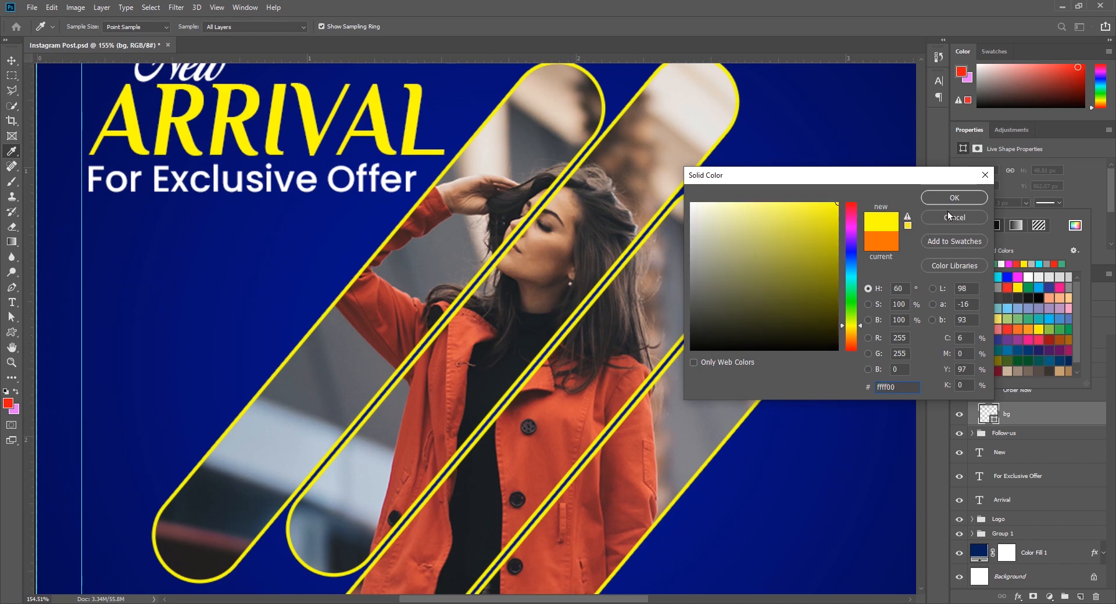
left_click(953, 199)
Step: Change the "Order Now" text color to a dark blue sampled from the post's background
key("space")
mouse_move(607, 490)
left_mouse_down()
mouse_move(571, 361)
mouse_move(568, 277)
left_mouse_up()
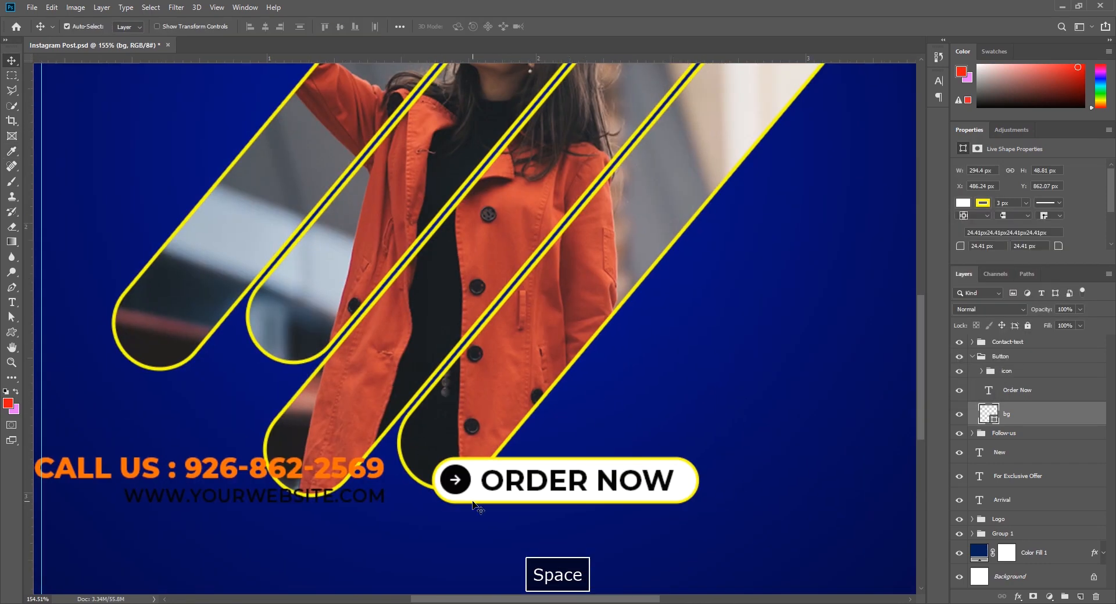
scroll(474, 506, "down", 3)
left_click(471, 487)
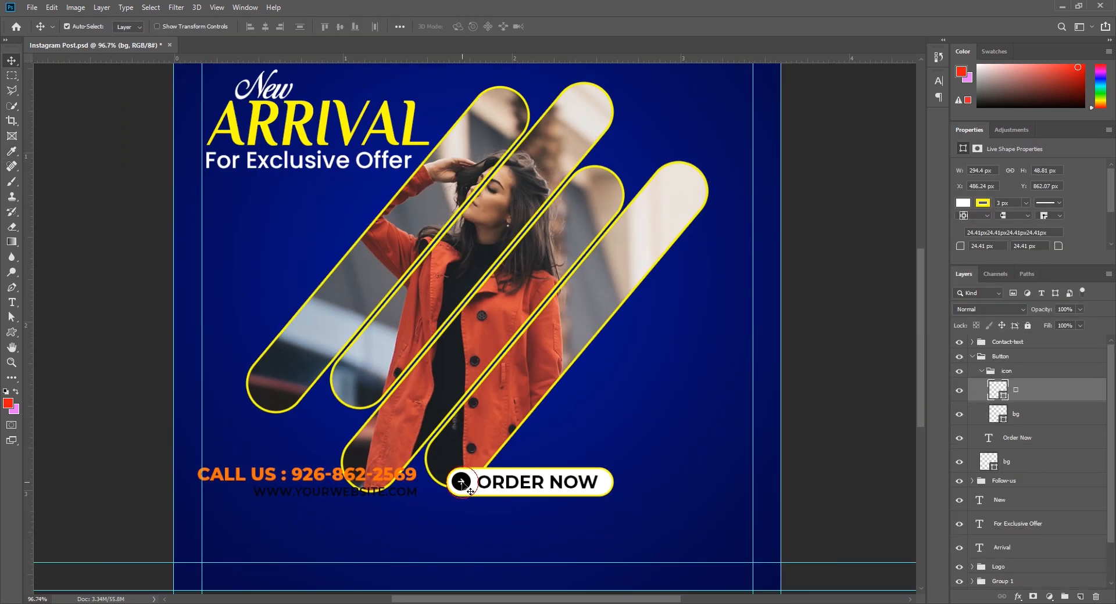
left_click(509, 492)
left_click(1038, 244)
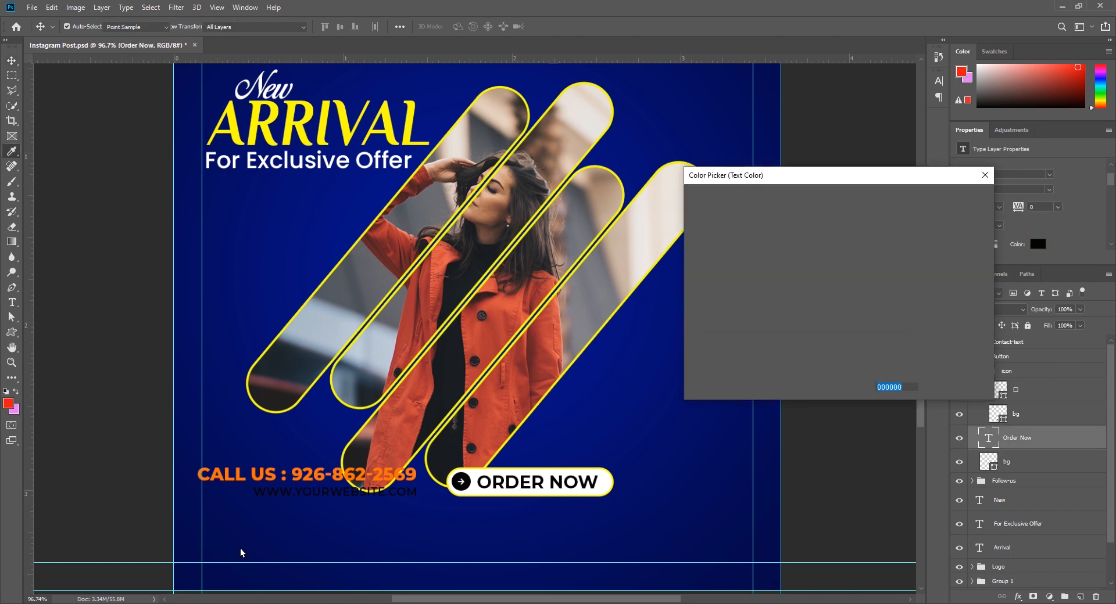
left_click(279, 531)
key("Return")
Step: Change the fill of the arrow icon's circular background to dark blue 000657, sampled from the "Order Now" text
scroll(476, 507, "up", 3)
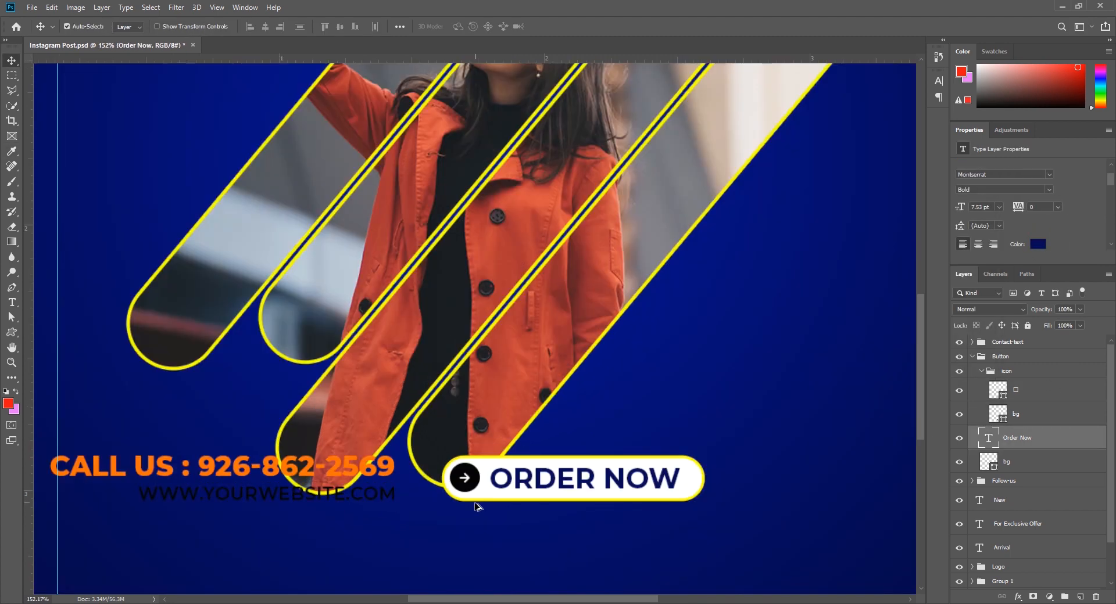
scroll(475, 507, "up", 3)
left_click(465, 459)
left_click(965, 221)
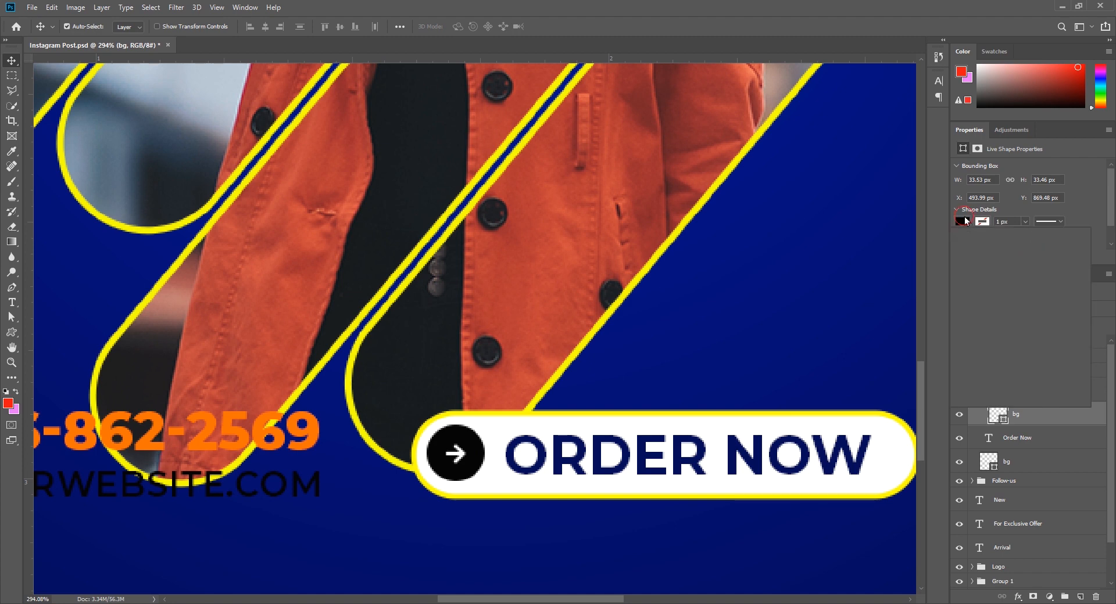
left_click(1075, 243)
left_click(556, 456)
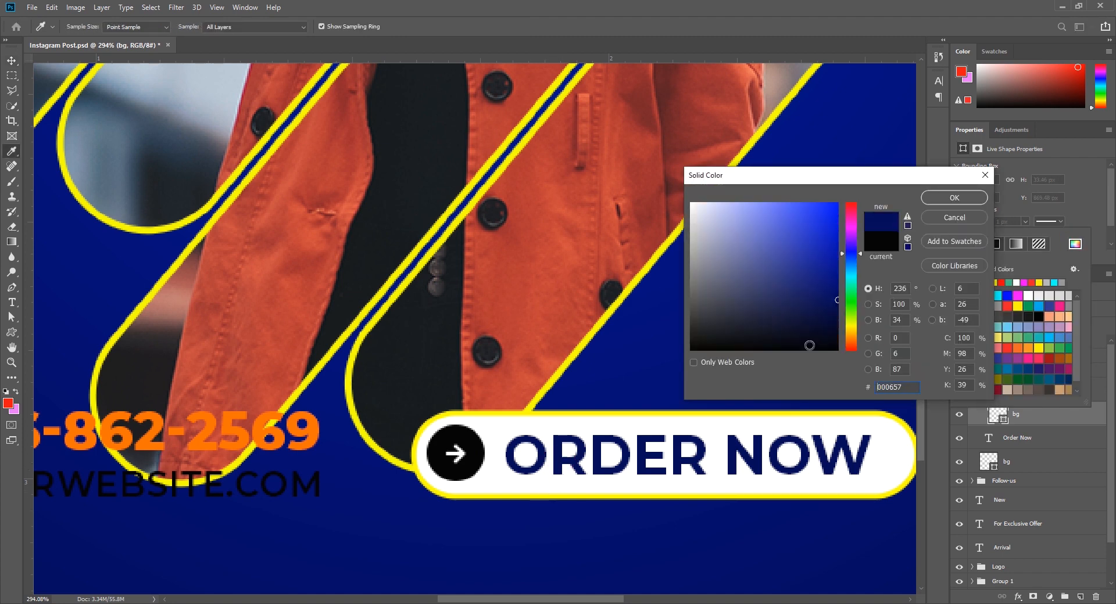
left_click(983, 204)
key("v")
scroll(575, 404, "down", 5)
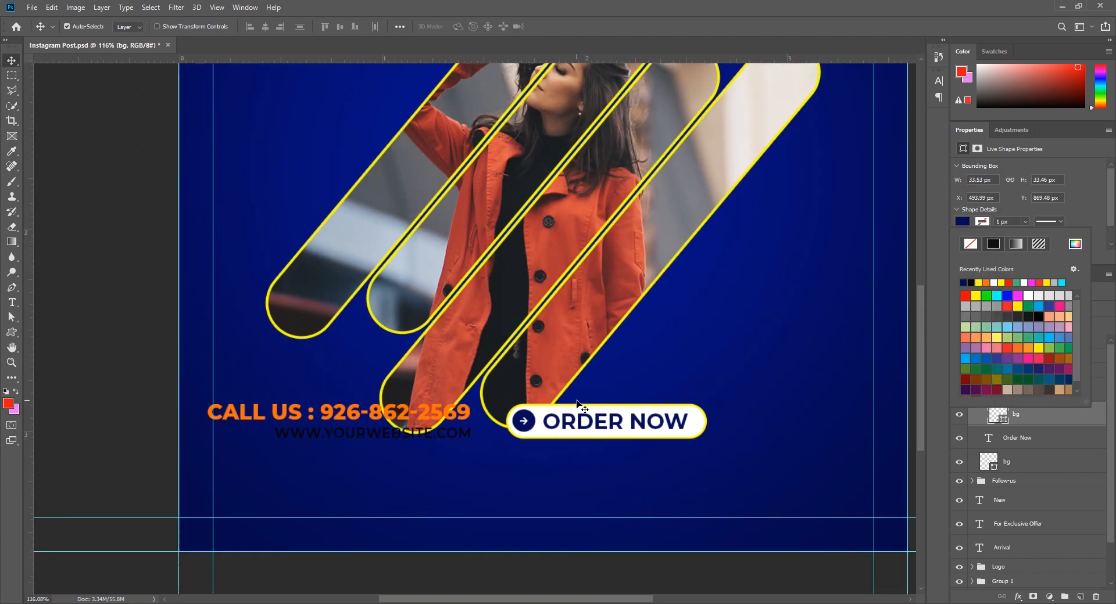
Step: Scale the Button group to about 93% and move it to the post's lower-left corner, just inside the margin guides
left_click(1073, 413)
left_click(982, 372)
left_click(1013, 361)
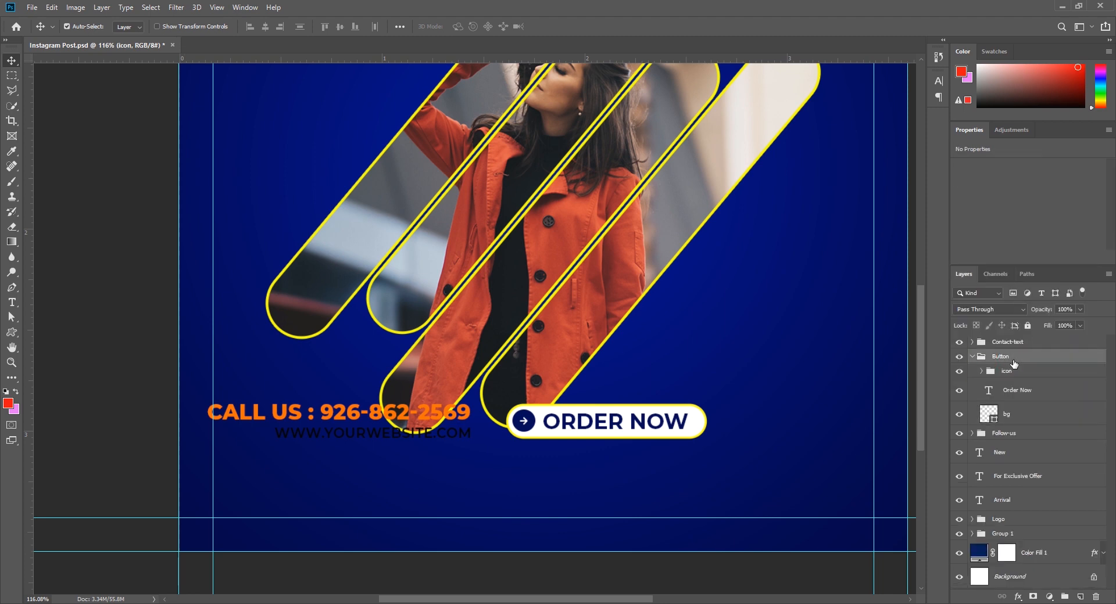
key("ctrl+t")
mouse_move(706, 406)
left_mouse_down()
mouse_move(715, 390)
mouse_move(691, 391)
left_mouse_up()
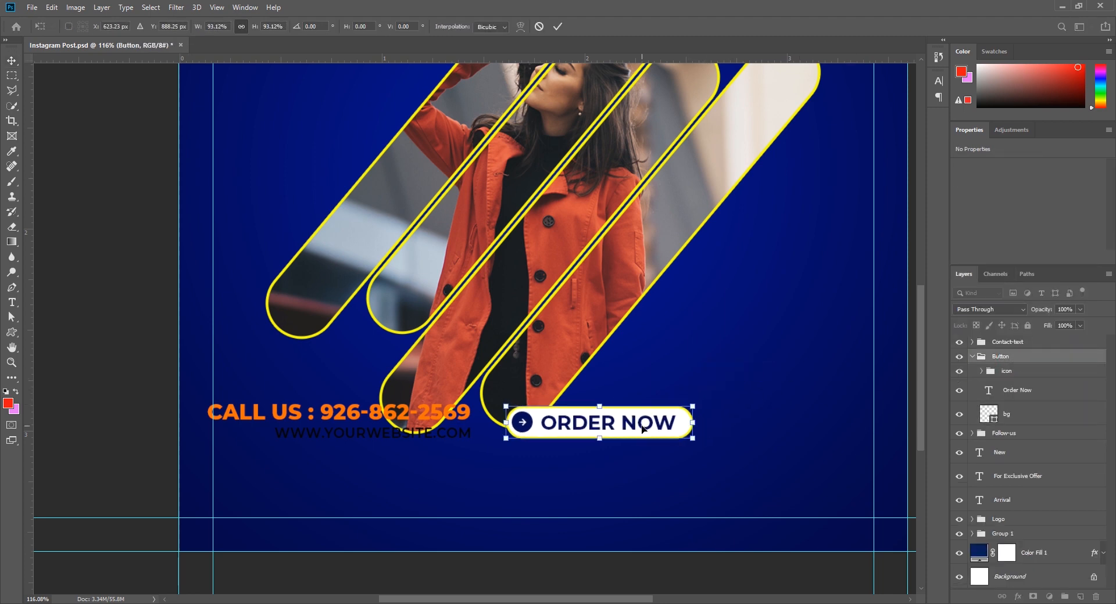
left_click_drag(643, 429, 355, 499)
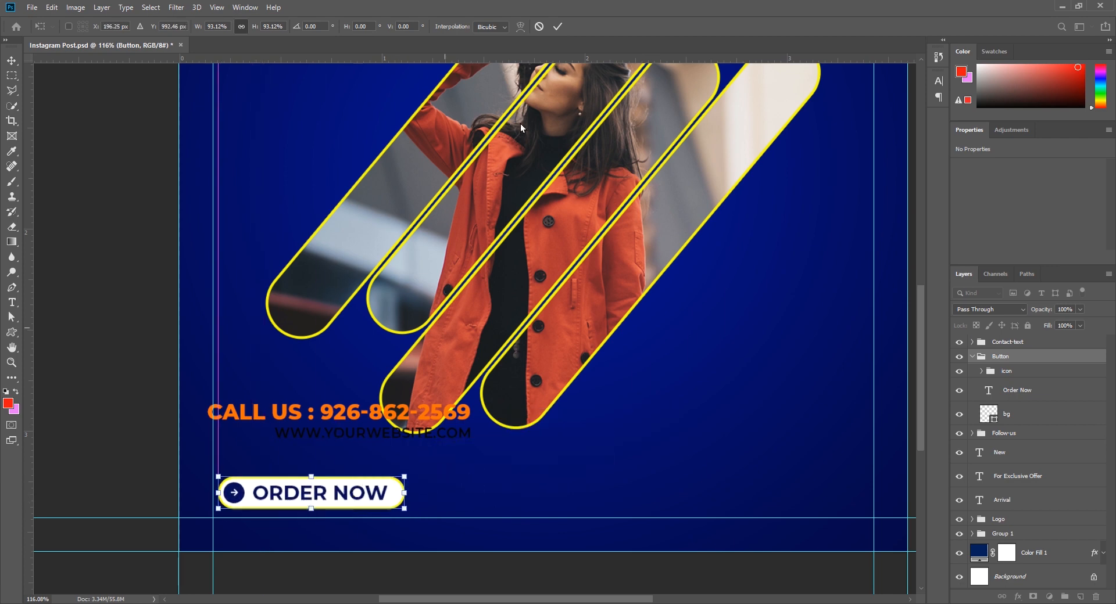
left_click(558, 32)
Step: Nudge the Button group down closer to the bottom margin guide, fine-tune its horizontal position, and collapse the group
key("Left")
key("Left")
key("Left")
key("Left")
key("Down")
key("Down")
key("Down")
key("Down")
key("Down")
key("Down")
key("Down")
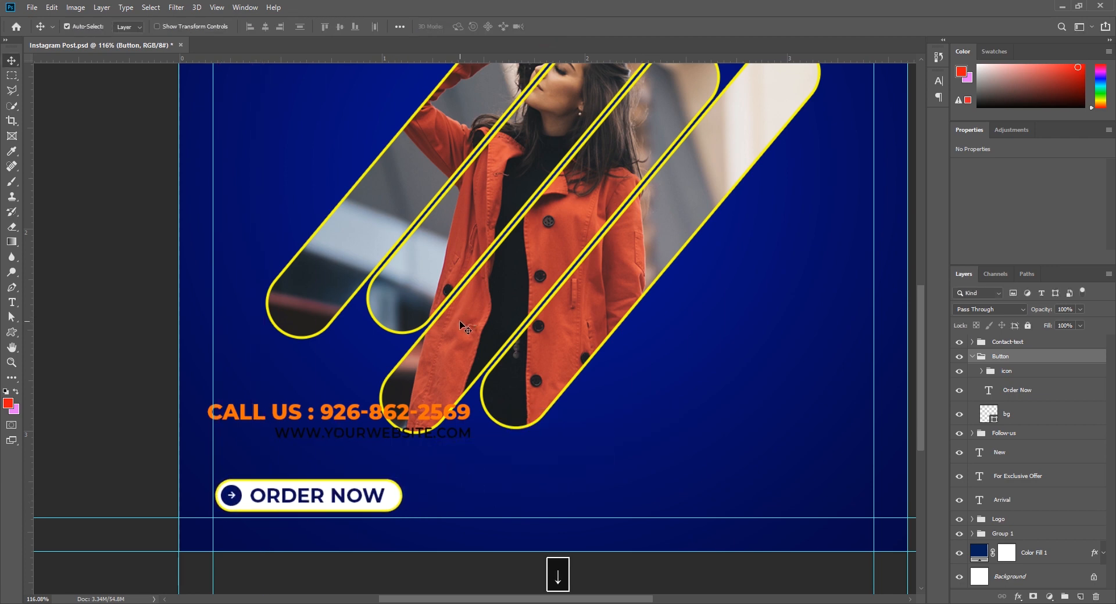
key("Right")
key("Right")
key("Right")
key("Right")
key("Down")
key("Down")
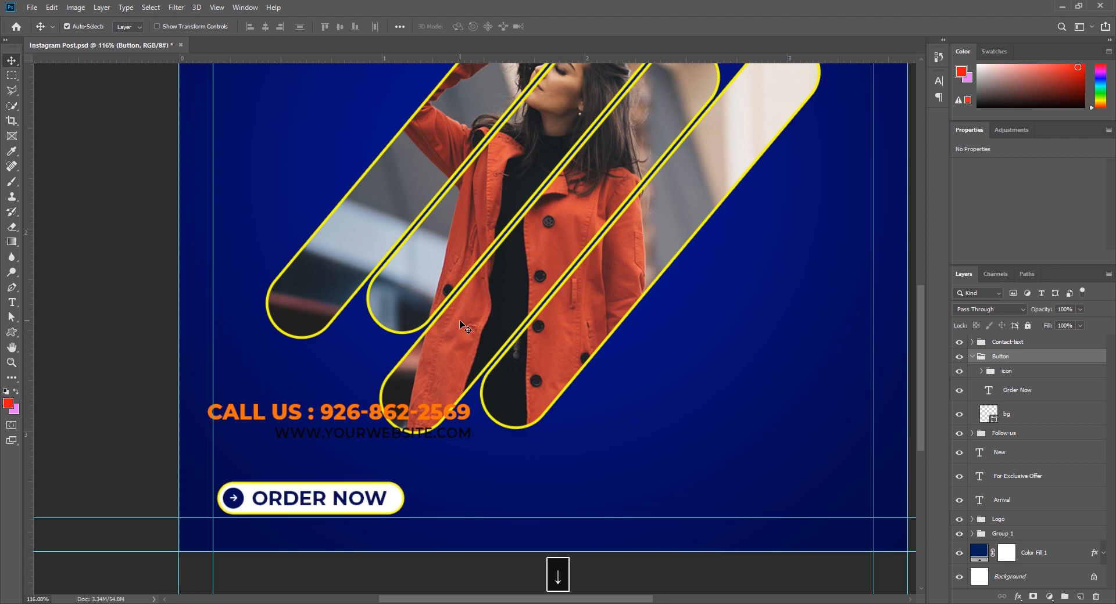
left_click(914, 488)
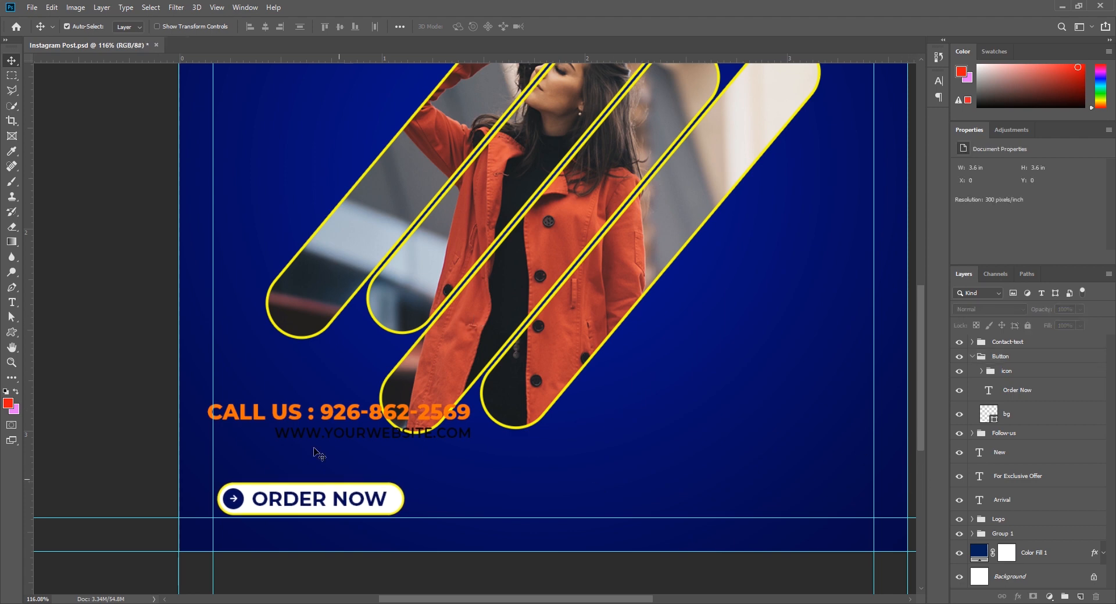
left_click(971, 356)
Step: Move the Contact-text group to the post's lower-right corner, with its right edge at the right margin guide
left_click(1012, 344)
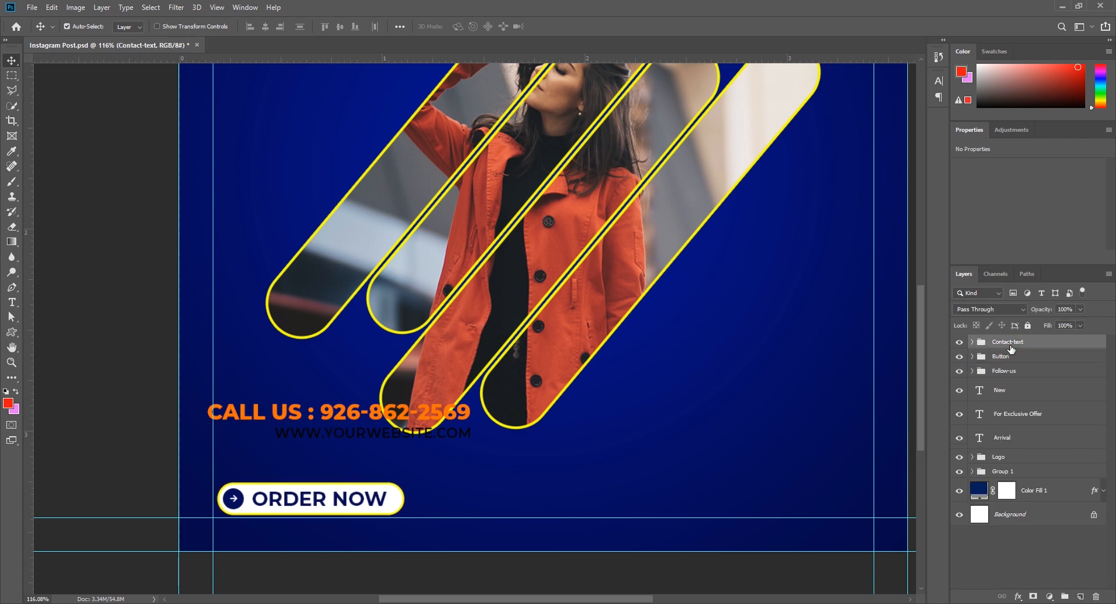
key("ctrl+t")
left_click_drag(378, 410, 783, 484)
left_click(559, 30)
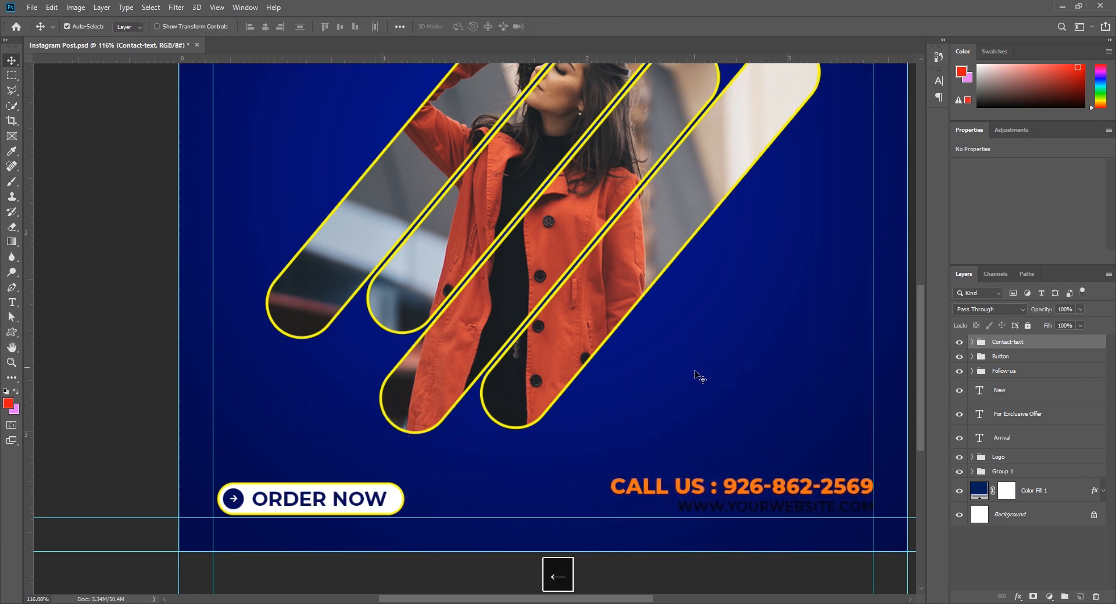
Step: Align the Contact-text and Button groups on their vertical centers and nudge both slightly down
left_click(982, 357, "ctrl")
left_click(337, 31)
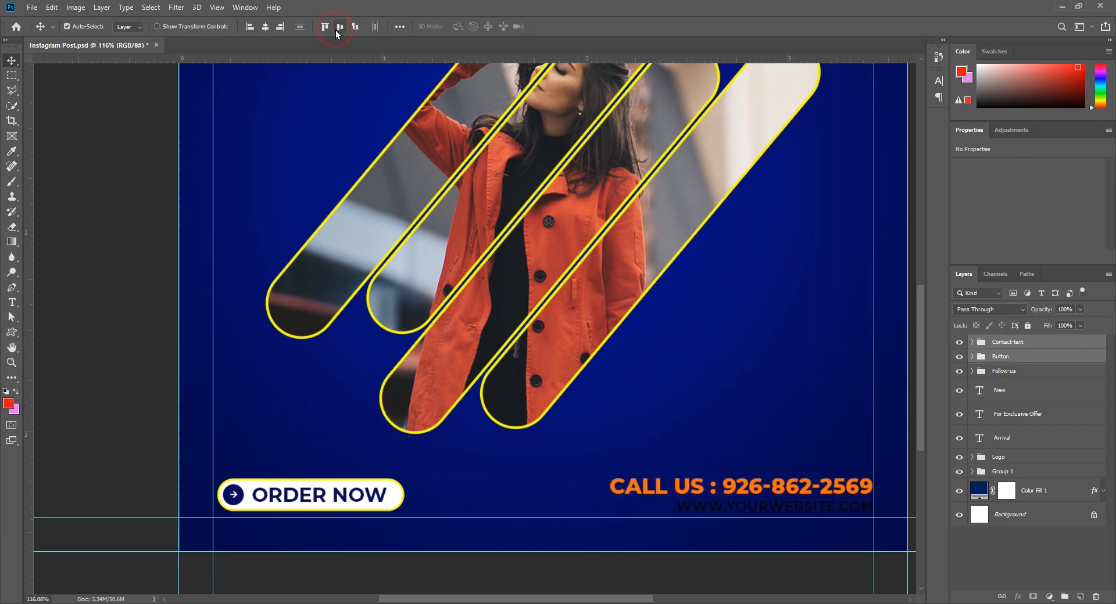
key("Down")
key("Down")
key("Down")
key("Down")
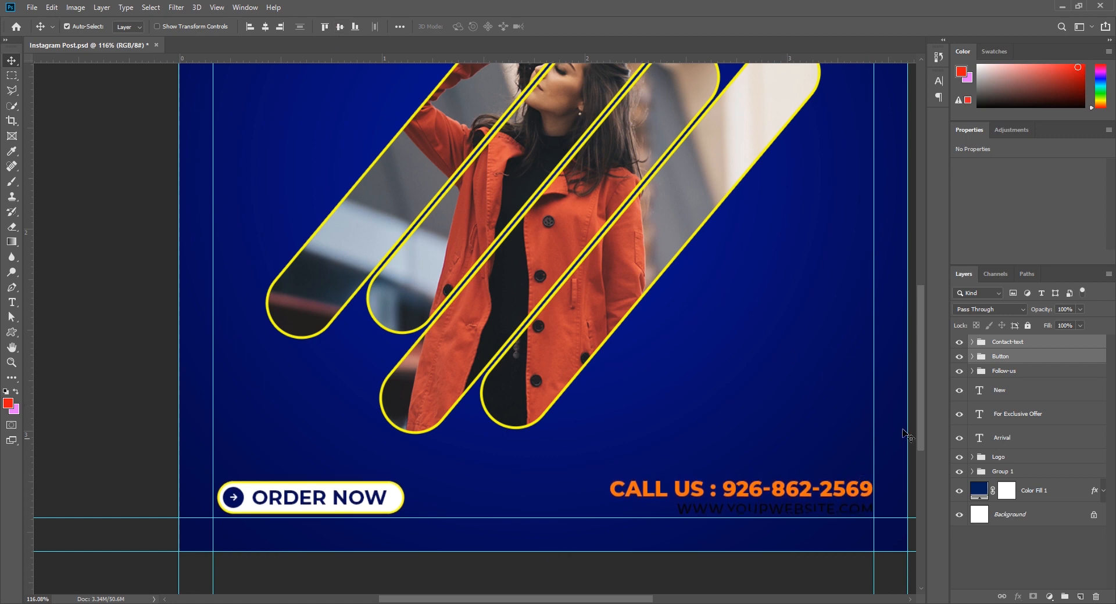
Step: Change the website address text color to white
left_click(872, 507)
scroll(469, 322, "up", 3)
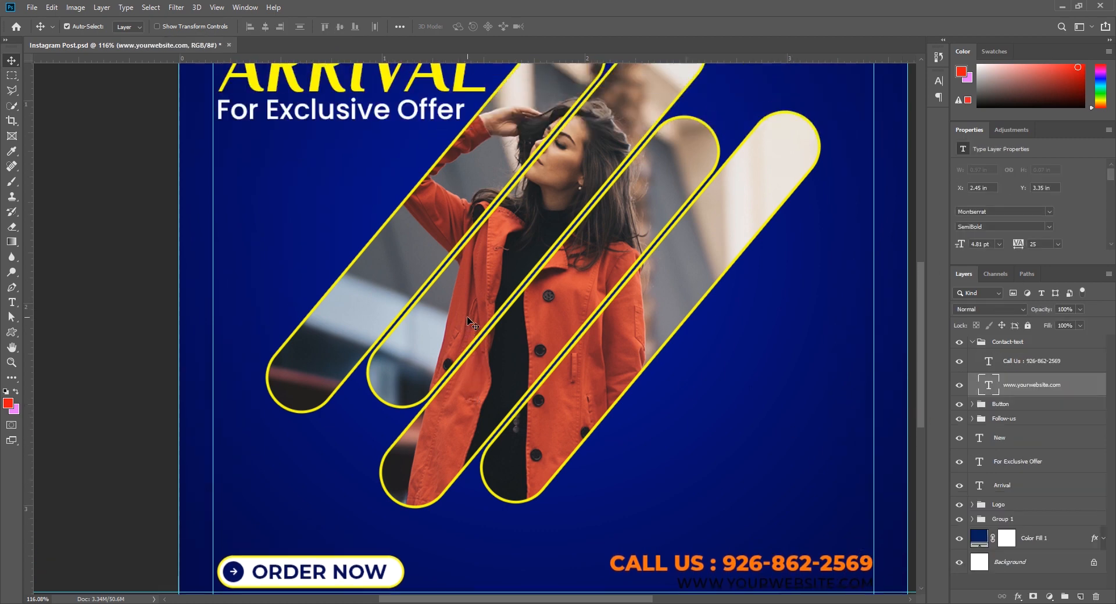
scroll(1054, 217, "down", 3)
left_click(1039, 217)
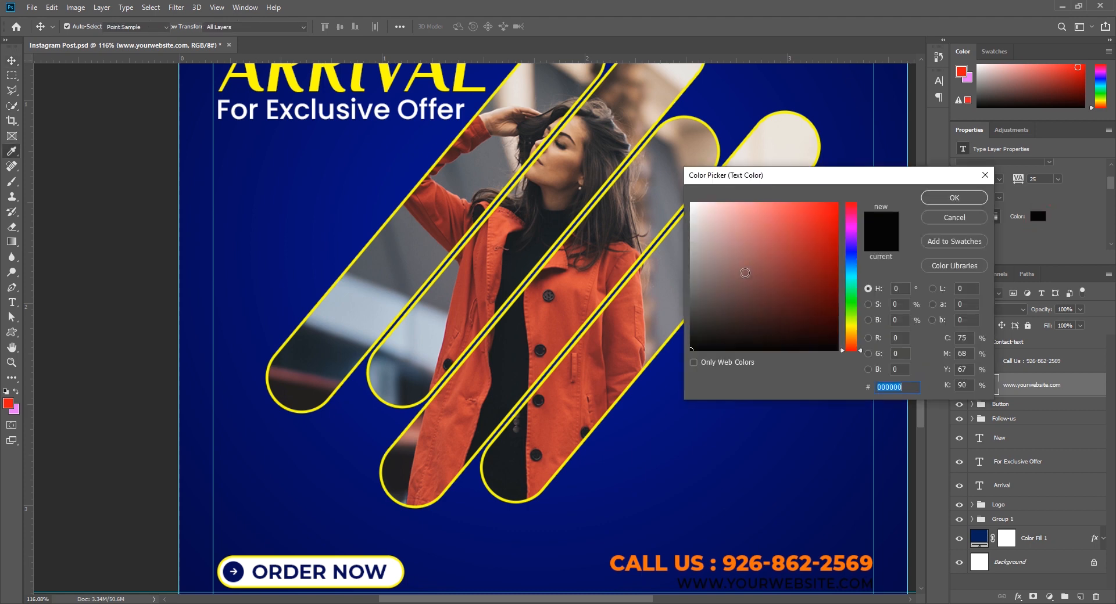
left_click(954, 198)
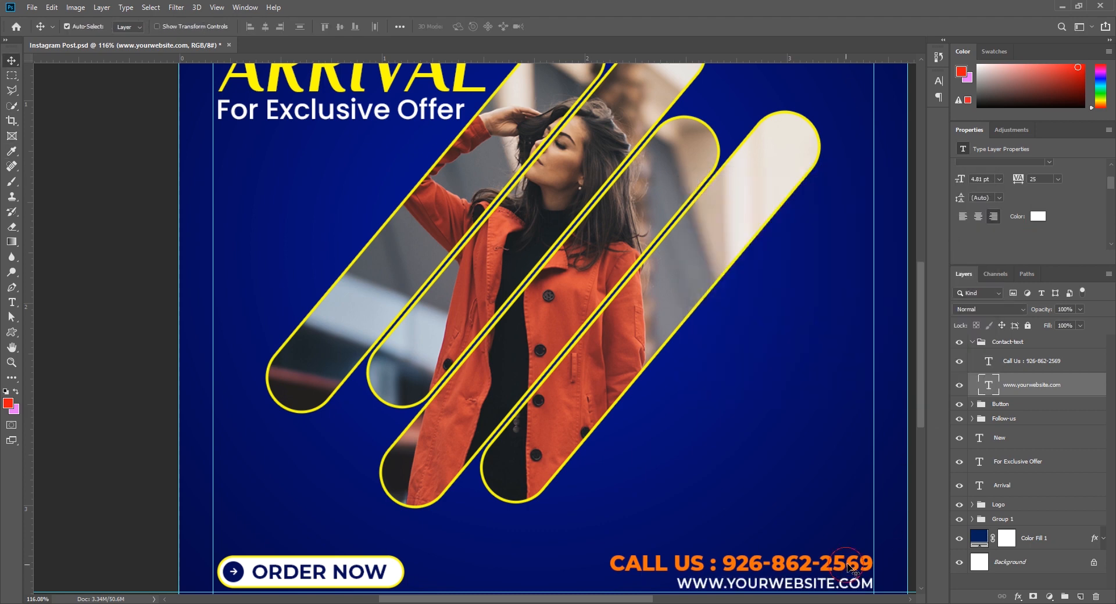
Step: Change the "Call Us" text color to yellow ffff00 and collapse the Contact-text group
left_click(855, 572)
left_click(1038, 216)
type("ffff00")
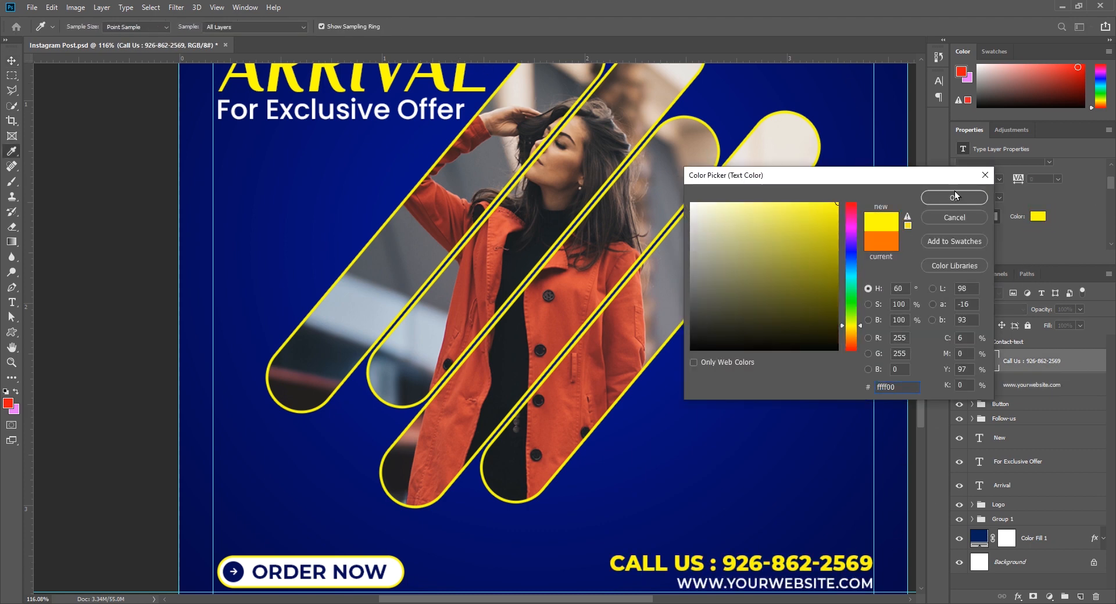
left_click(955, 197)
left_click(756, 344)
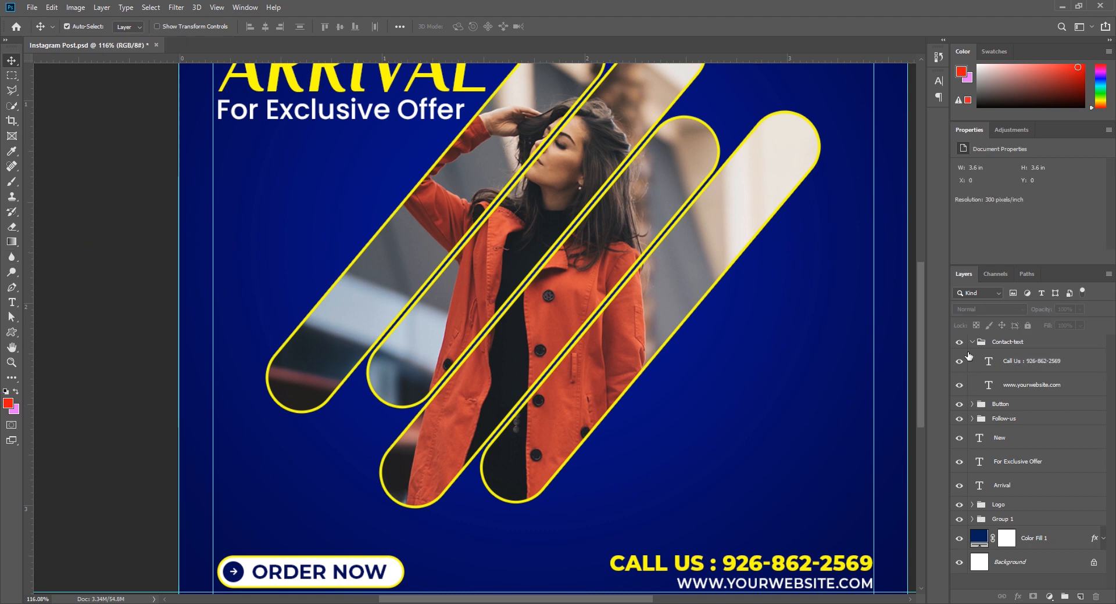
left_click(972, 344)
scroll(696, 403, "down", 5)
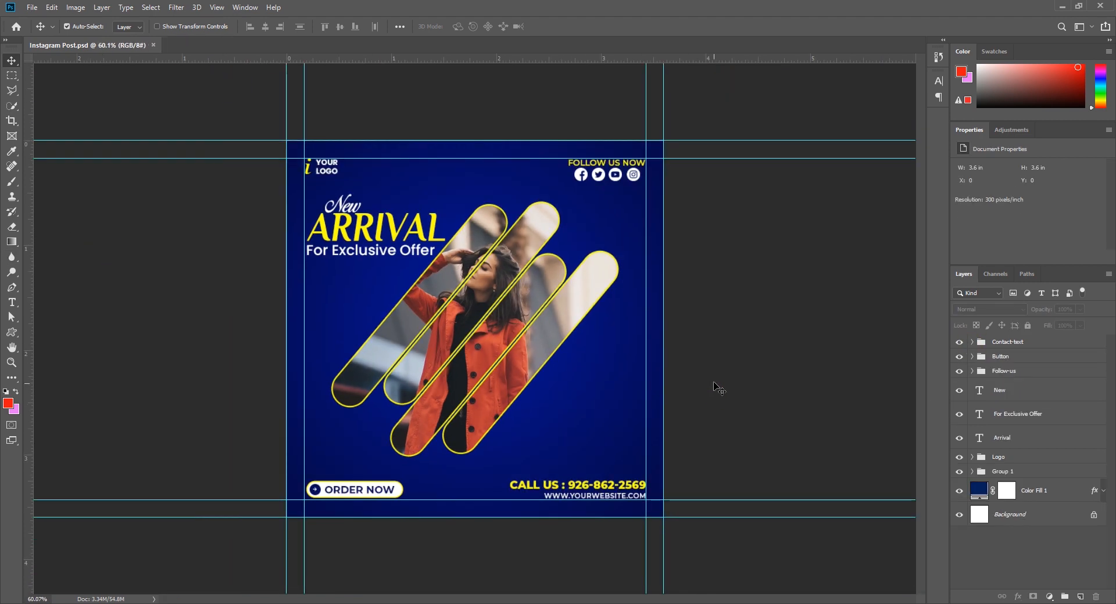
scroll(719, 388, "up", 1)
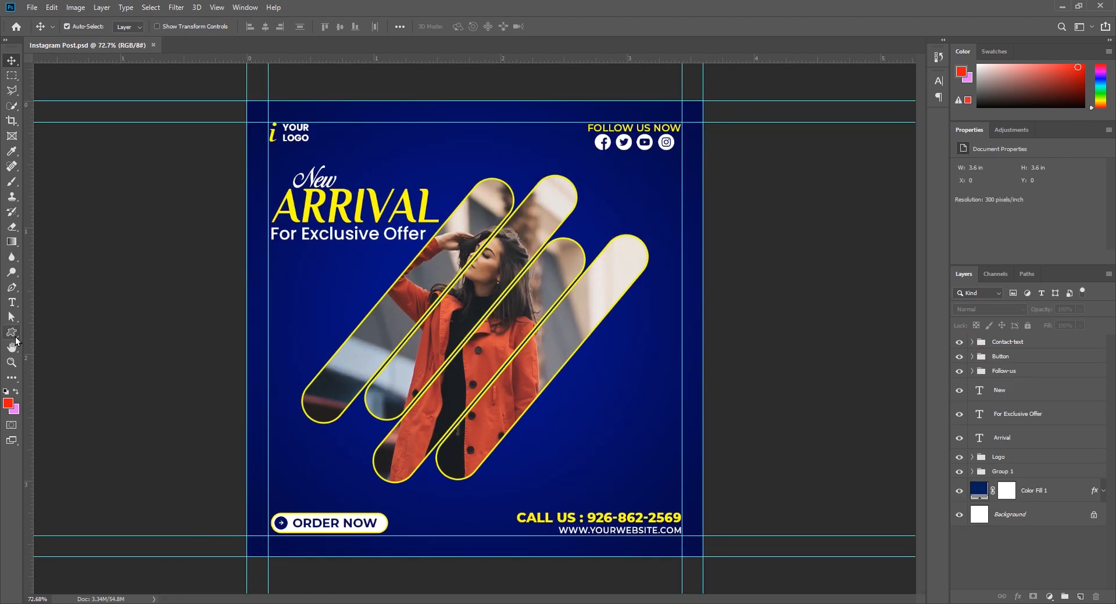
left_click(16, 338)
left_click(16, 304)
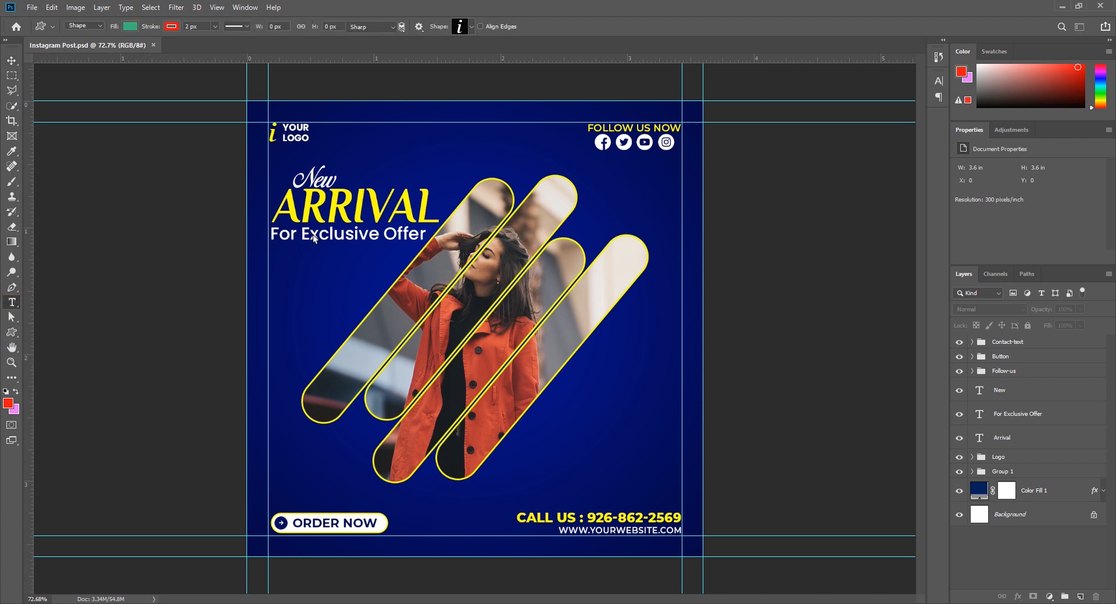
left_click(12, 61)
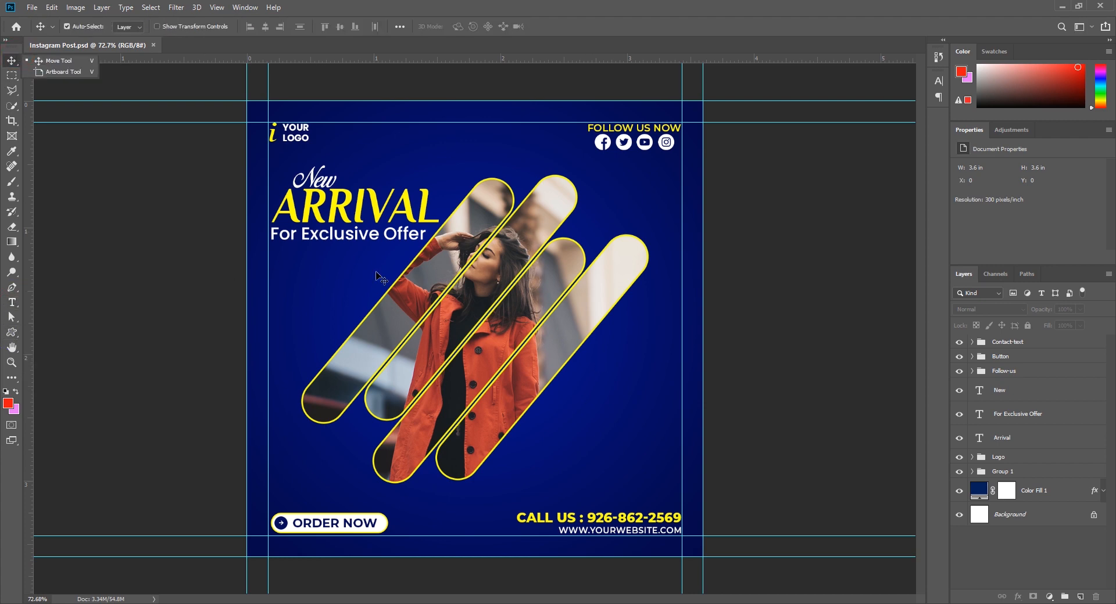
Step: Duplicate the "For Exclusive Offer" text just below the original and change the copy's wording to "New Fashion"
left_click(337, 234)
left_click_drag(337, 234, 337, 274)
type("New")
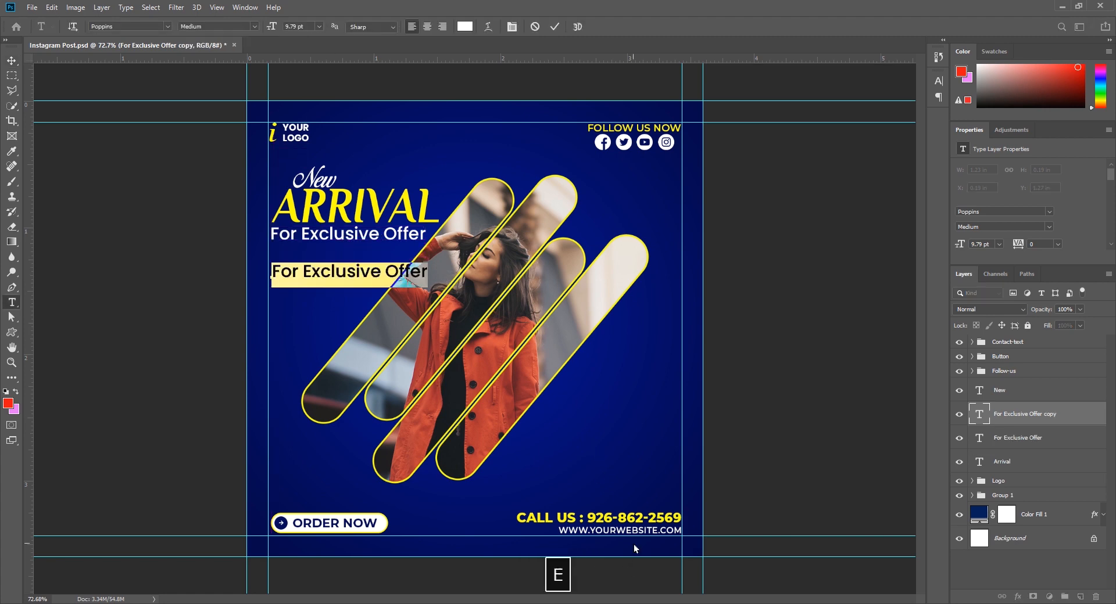
type(" Fo")
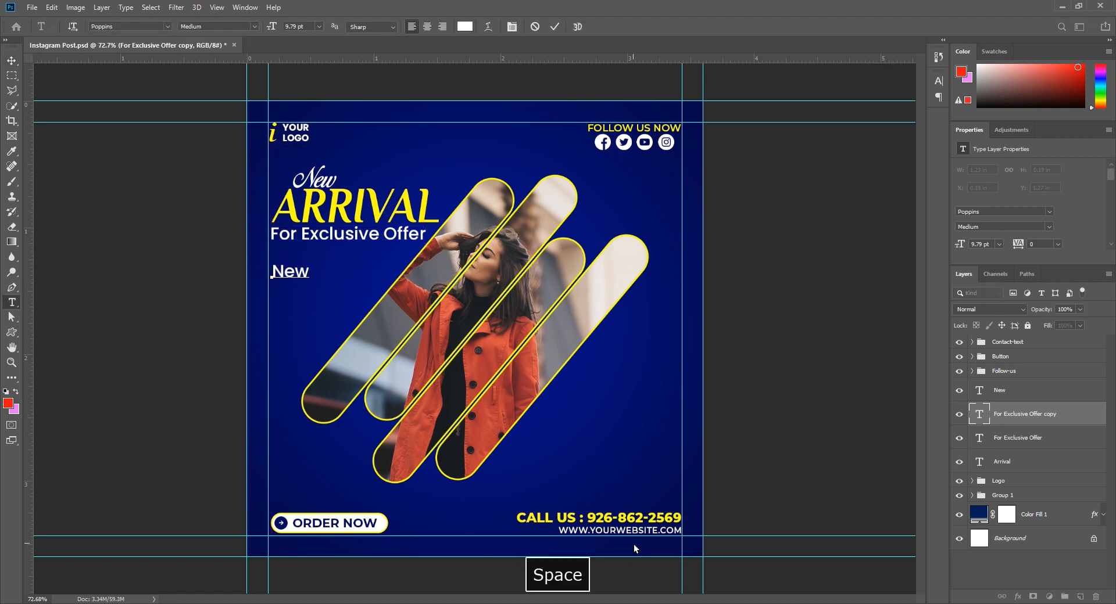
type("shion")
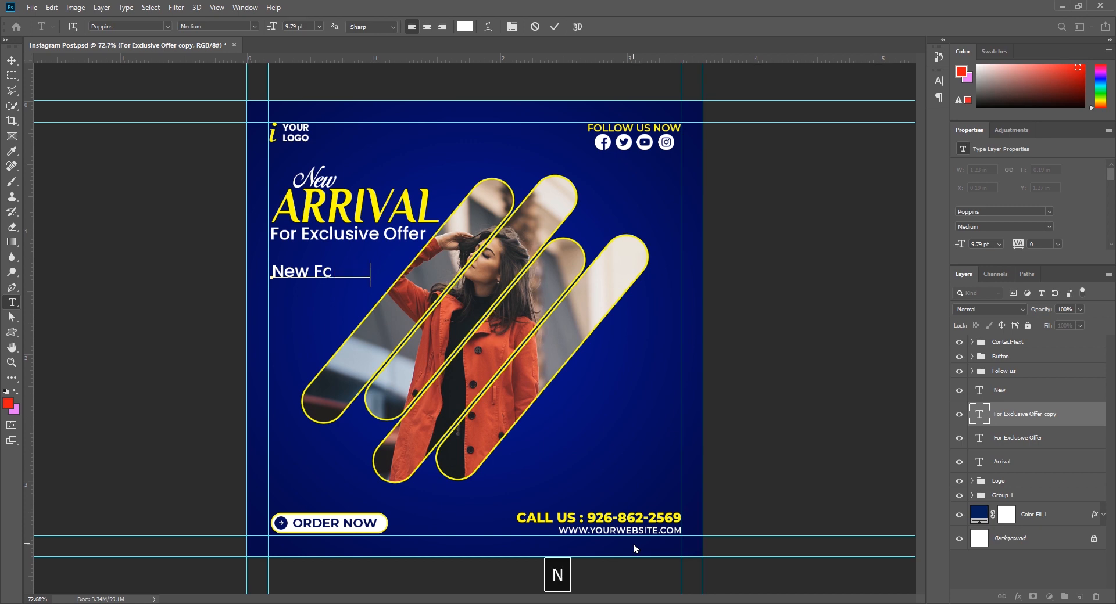
left_click(554, 27)
key("v")
Step: Duplicate the "Arrival" headline below "New Fashion" and change the copy's text to "2024"
left_click(349, 210)
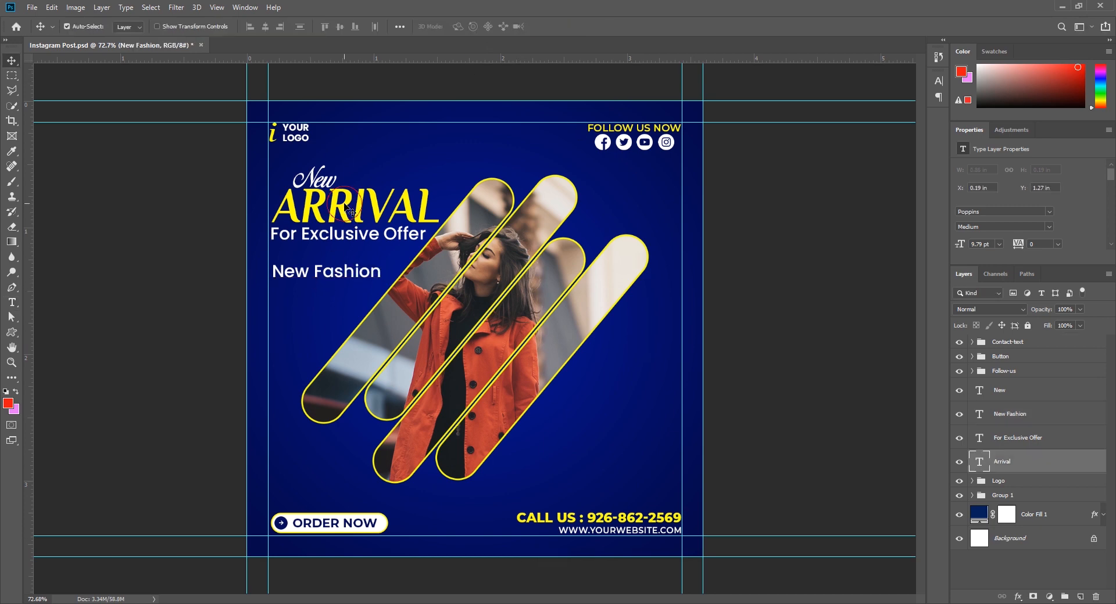
left_click_drag(348, 210, 348, 314)
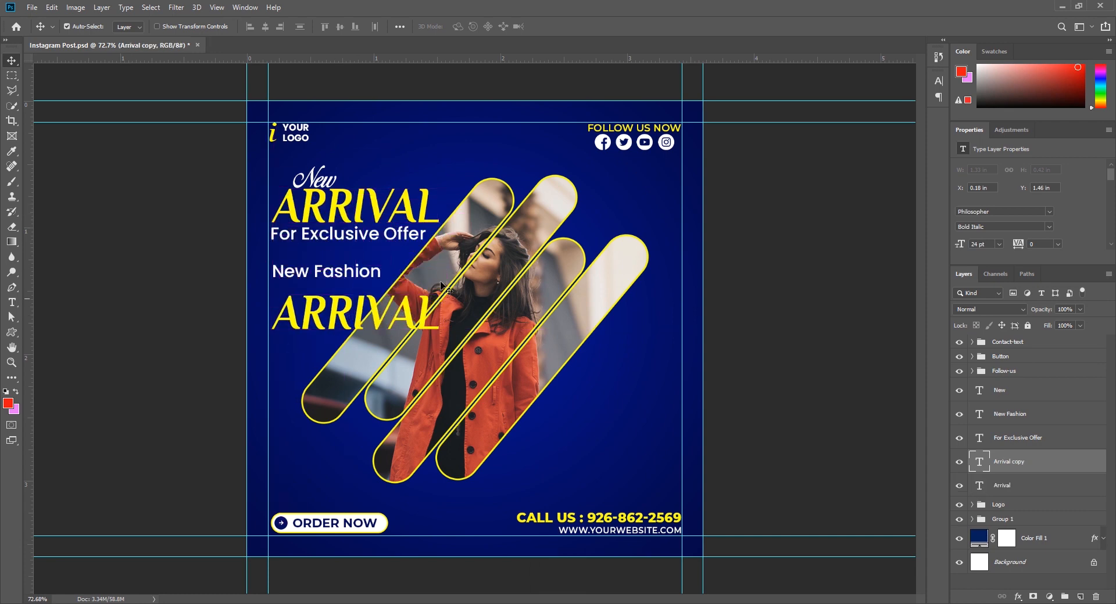
double_click(336, 306)
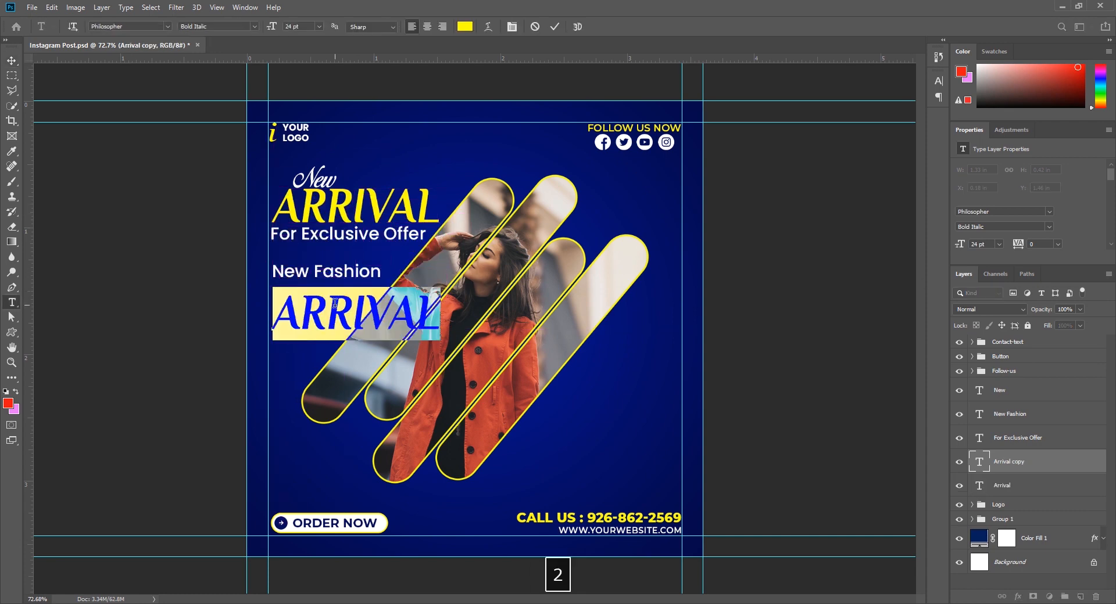
type("20")
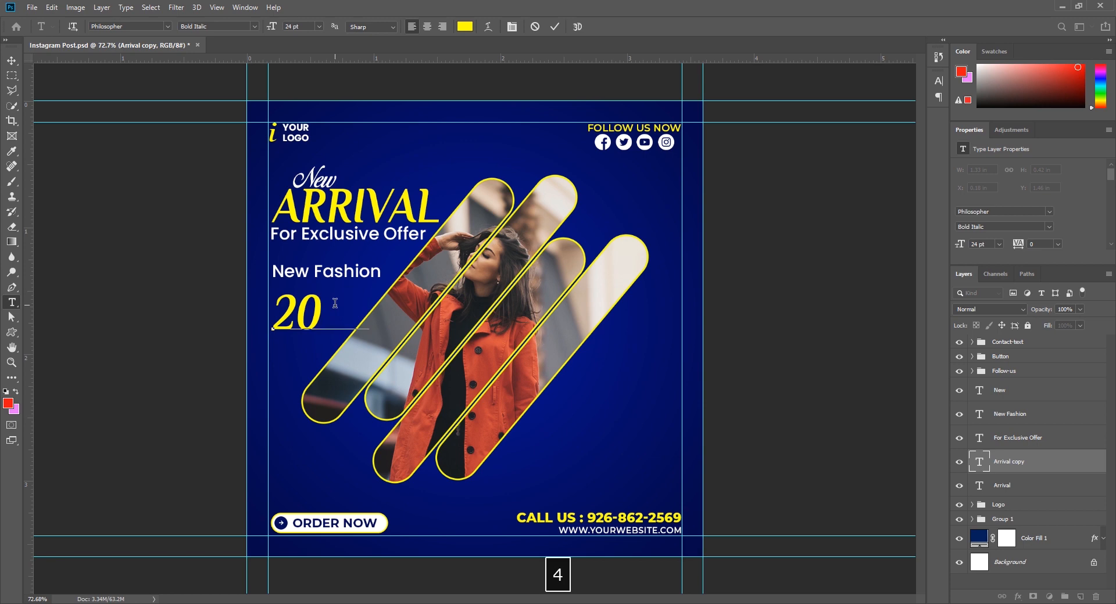
type("24")
key("ctrl+Return")
key("v")
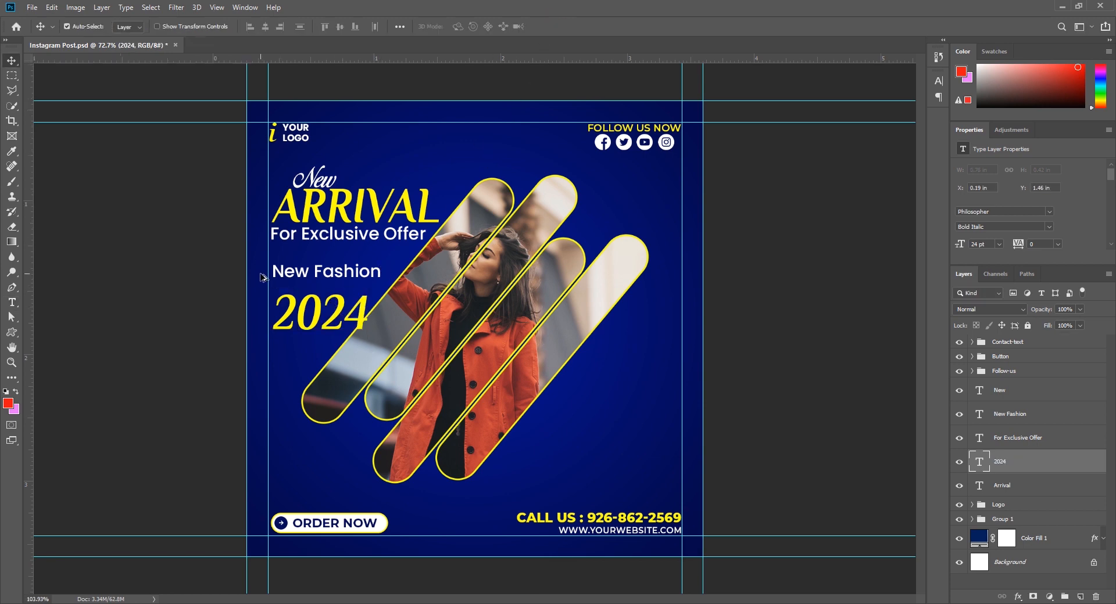
Step: Move the "2024" text straight up until it sits directly beneath "New Fashion", keeping their left edges aligned
scroll(265, 279, "up", 5)
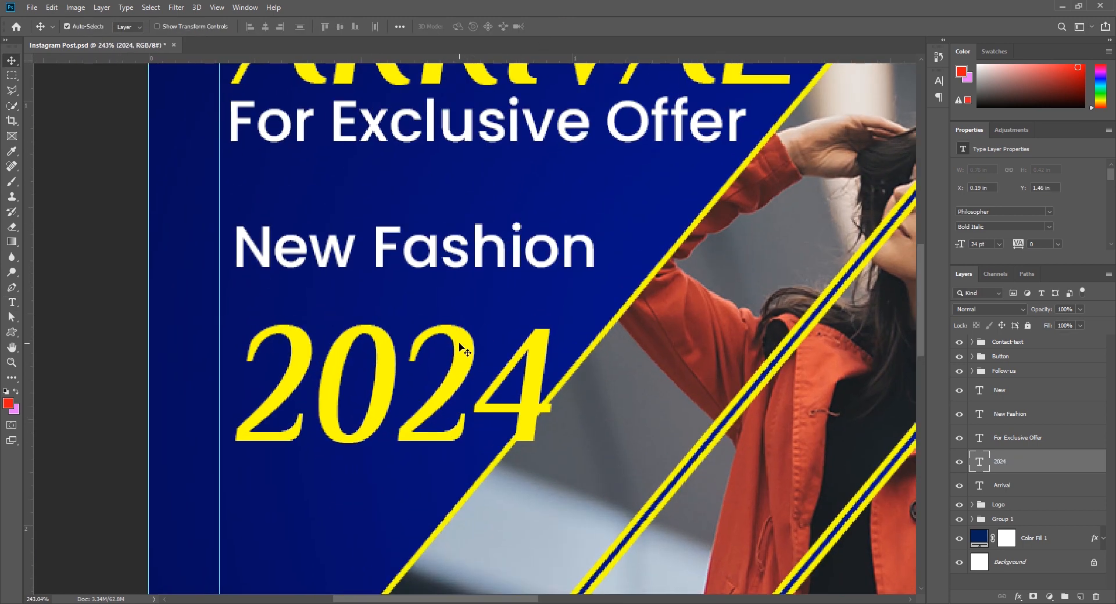
left_click_drag(464, 349, 456, 312)
key("ctrl+z")
left_click_drag(338, 358, 345, 334)
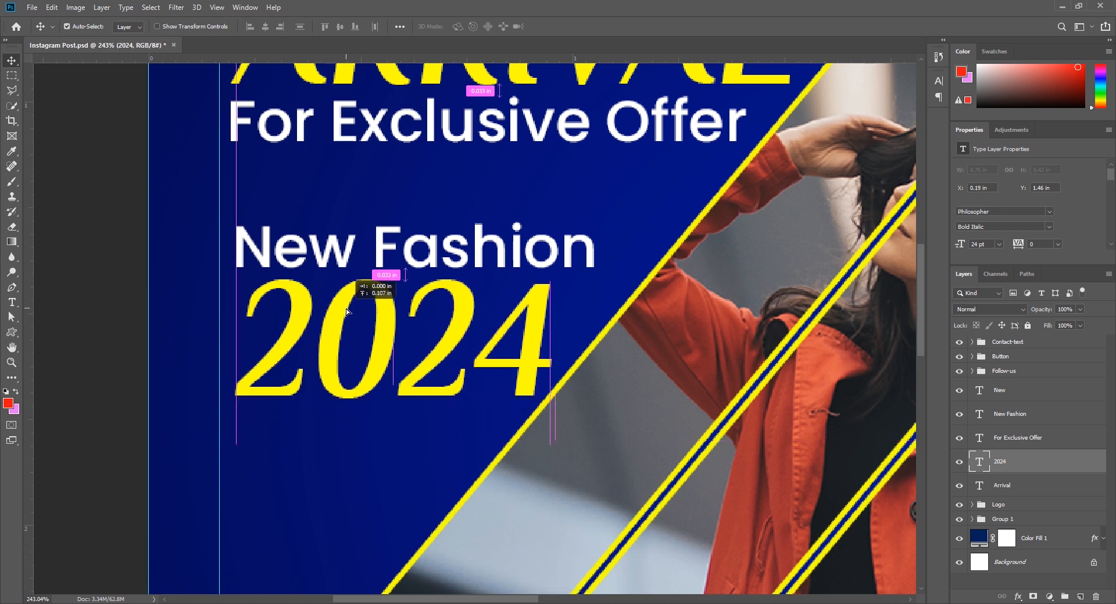
key("Up")
key("Up")
key("Up")
key("Up")
key("Up")
key("Up")
key("Up")
key("Up")
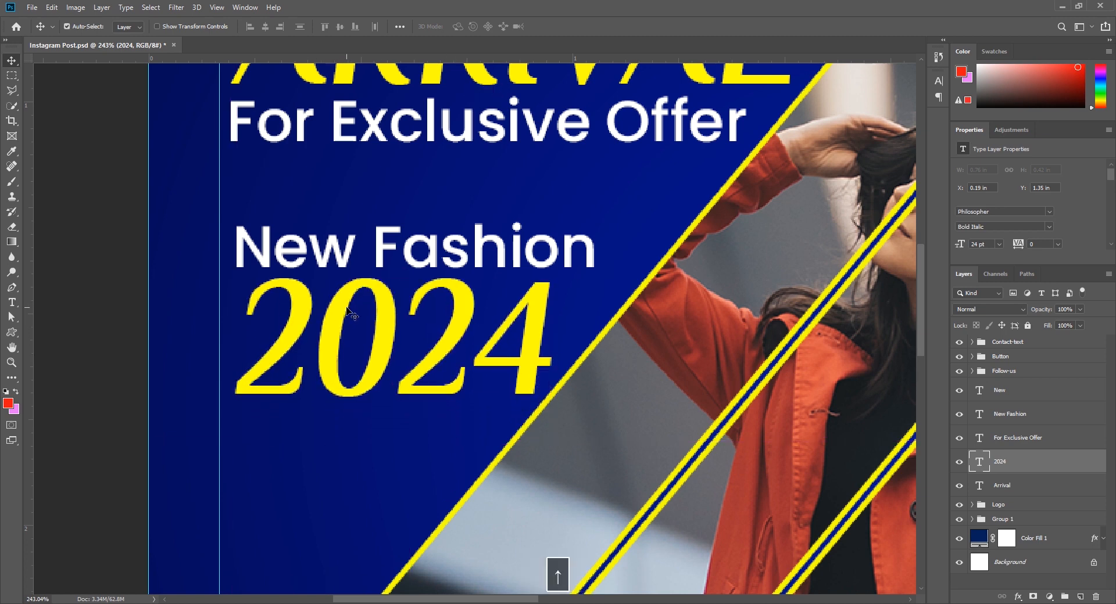
key("Up")
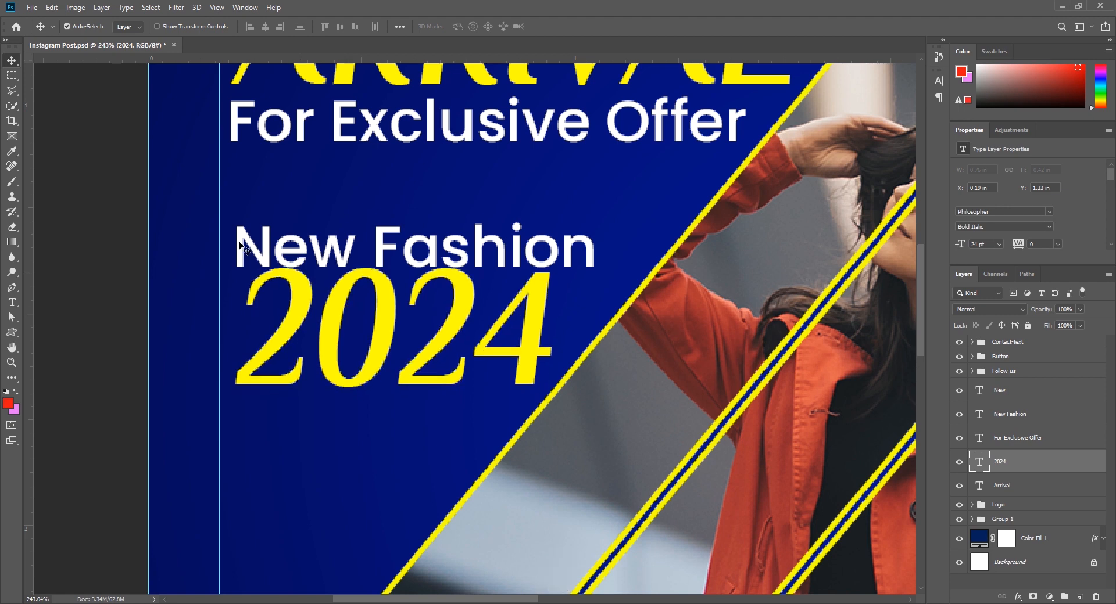
Step: Scale the "New Fashion" text down to about 83% and nudge it so it fits within the width of "2024"
left_click(265, 244)
key("ctrl+t")
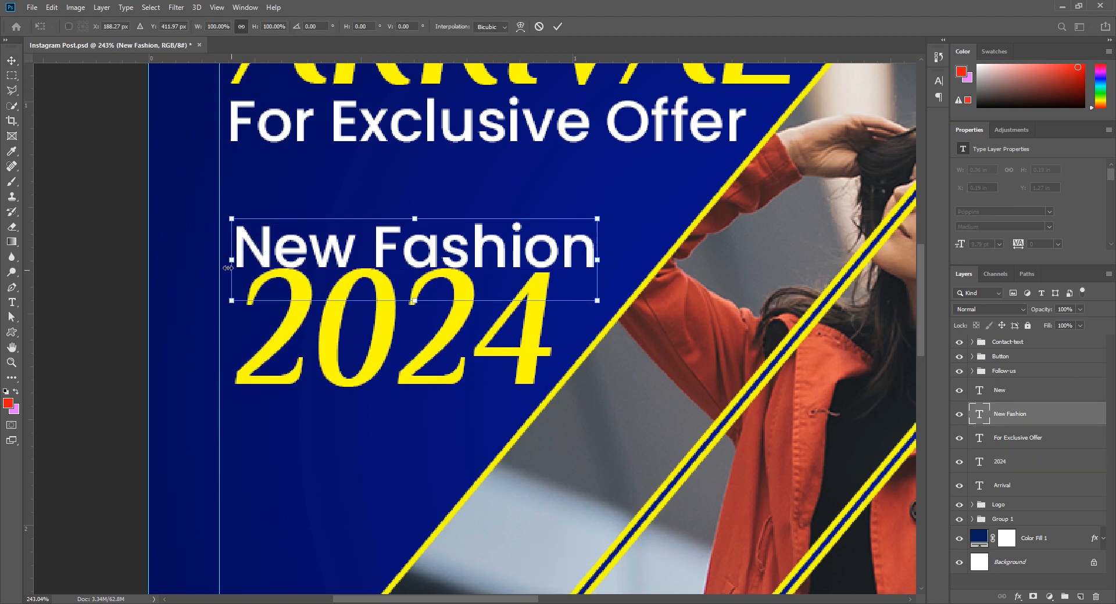
left_click_drag(233, 268, 246, 268)
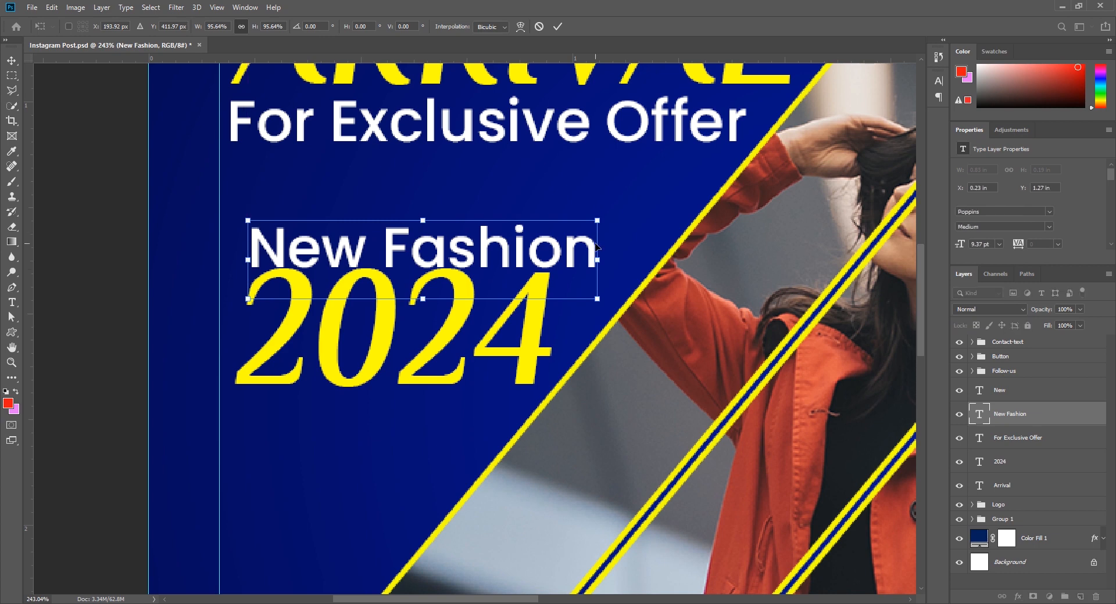
left_click_drag(596, 260, 552, 251)
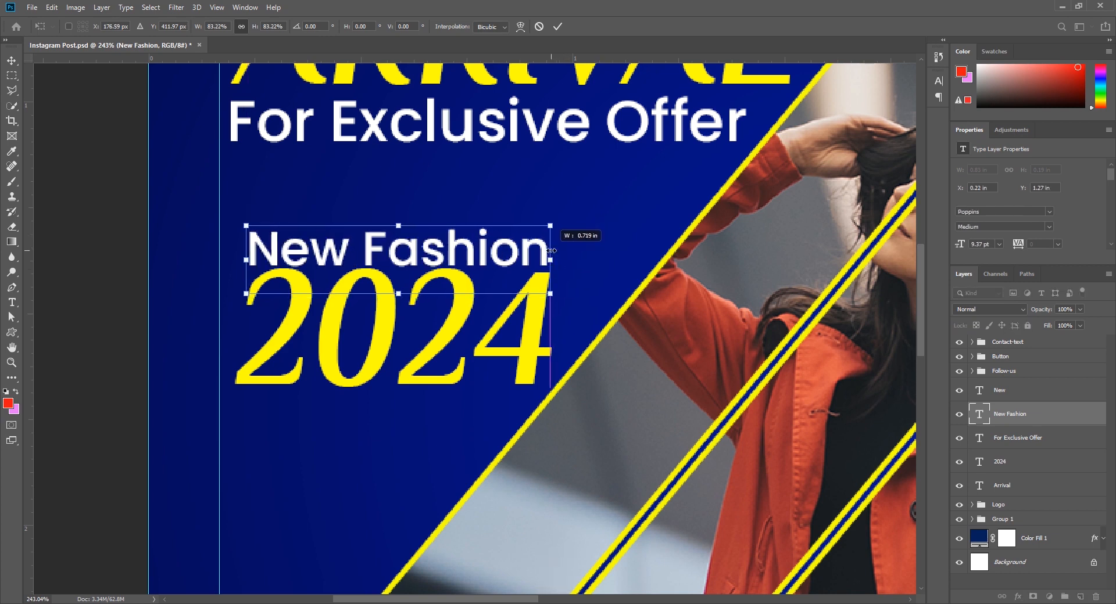
left_click(562, 29)
key("Up")
key("Right")
key("Right")
key("Right")
key("Right")
key("Right")
key("Left")
key("Left")
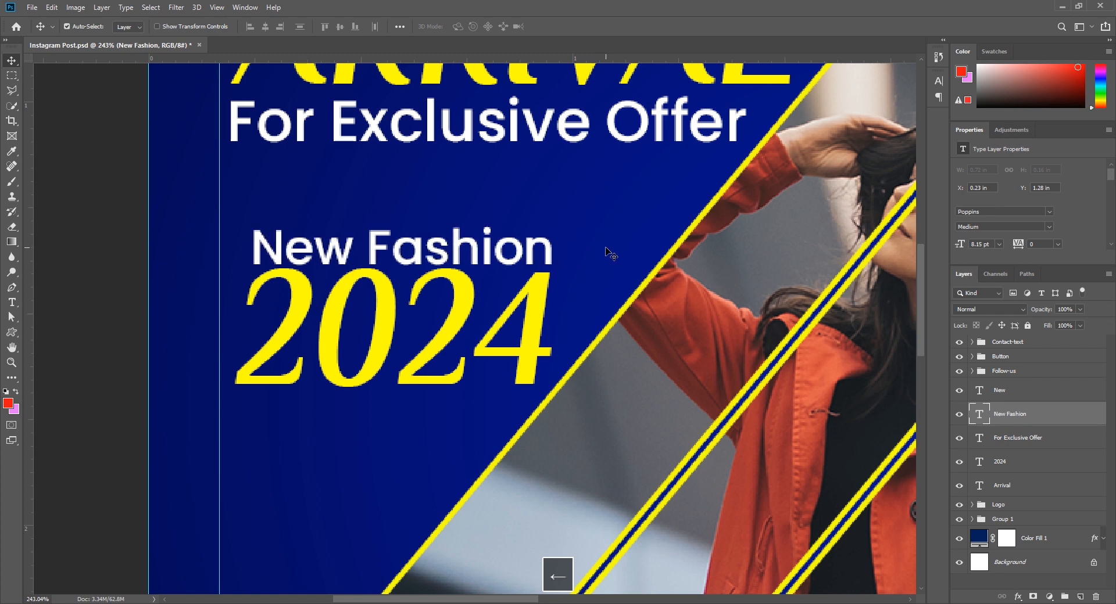
Step: Nudge "New Fashion" and "2024" together slightly up toward the offer line and raise both layers above the "New" layer
left_click(546, 313, "shift")
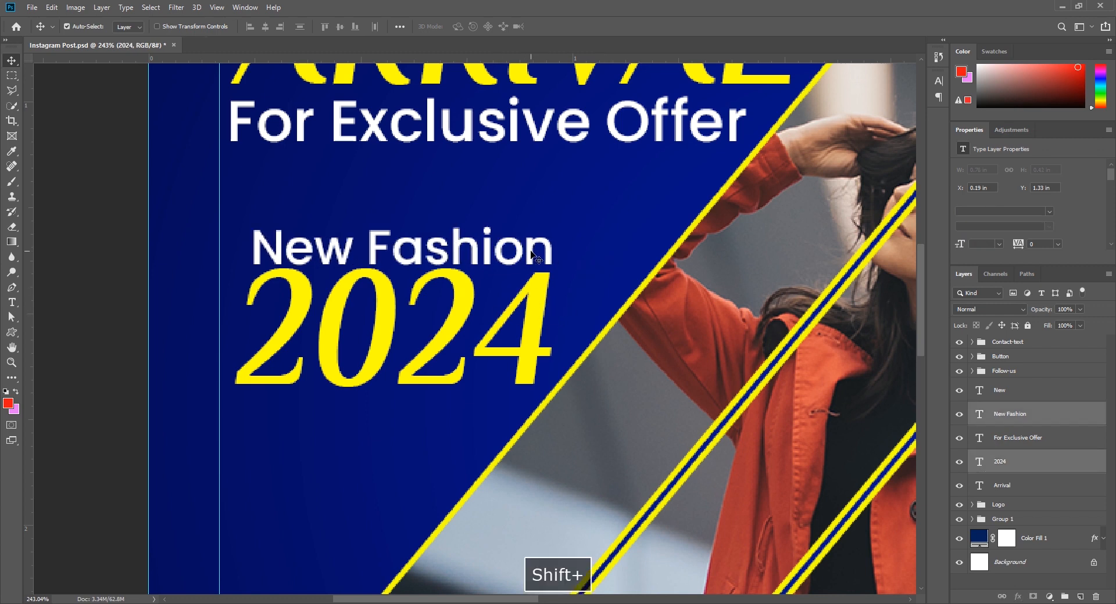
key("Up")
key("Up")
key("Up")
key("Up")
key("Up")
key("ctrl+bracketright")
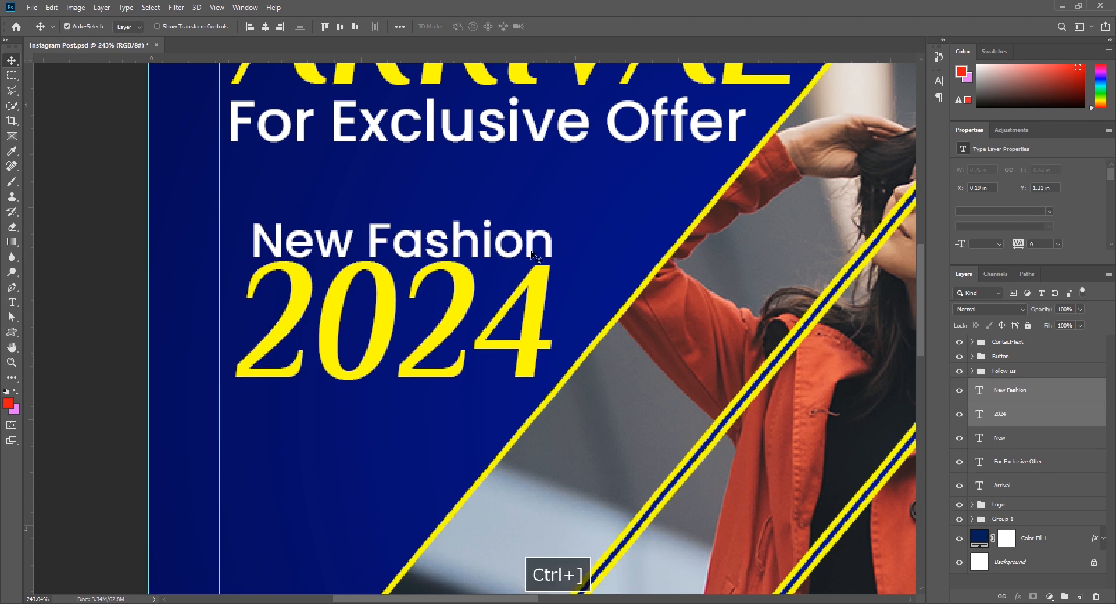
key("Up")
key("Up")
key("Up")
key("Up")
key("Up")
key("Up")
key("Left")
key("Up")
key("Up")
key("Up")
key("Up")
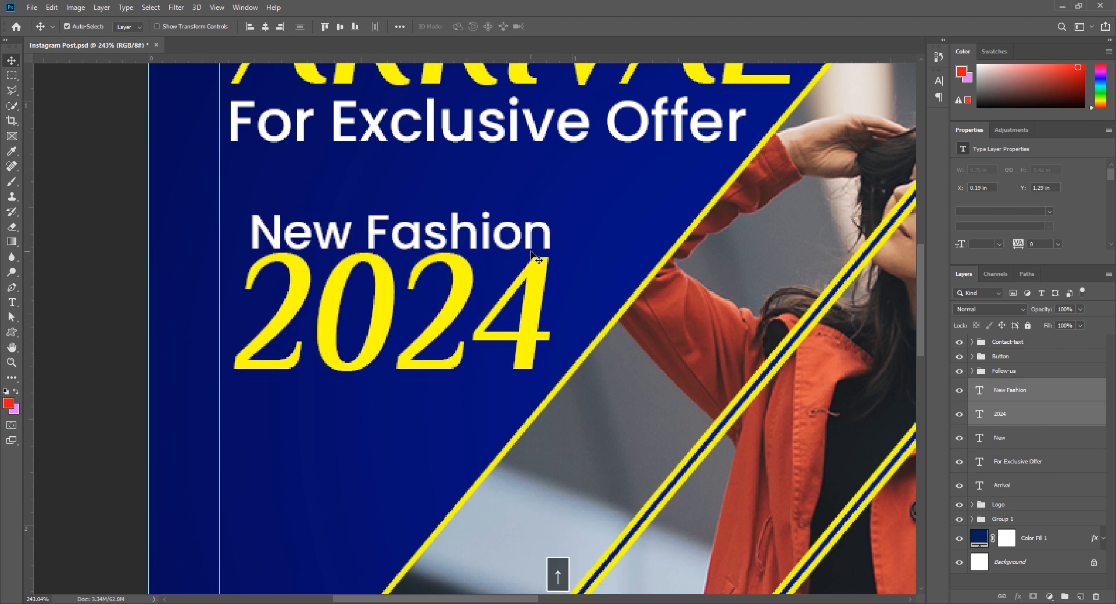
Step: Deselect the text layers and save the document
scroll(467, 298, "down", 3)
scroll(469, 300, "down", 4)
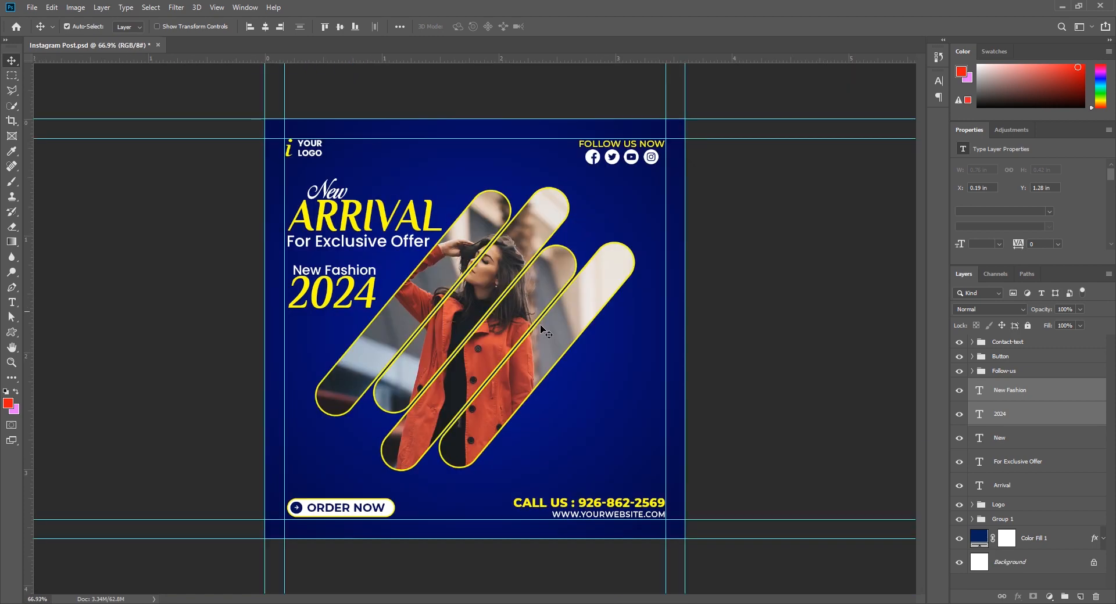
left_click(751, 333)
key("ctrl+s")
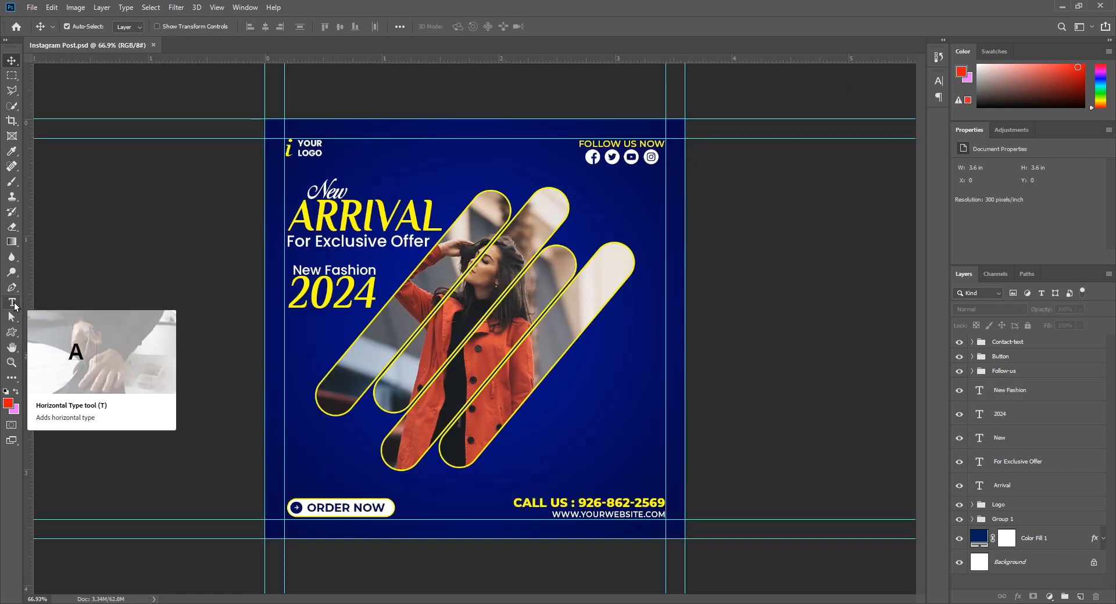
Step: Duplicate the "Arrival" headline to the empty area beside the lower right of the photo and change the copy's text to "About us"
scroll(537, 308, "up", 2)
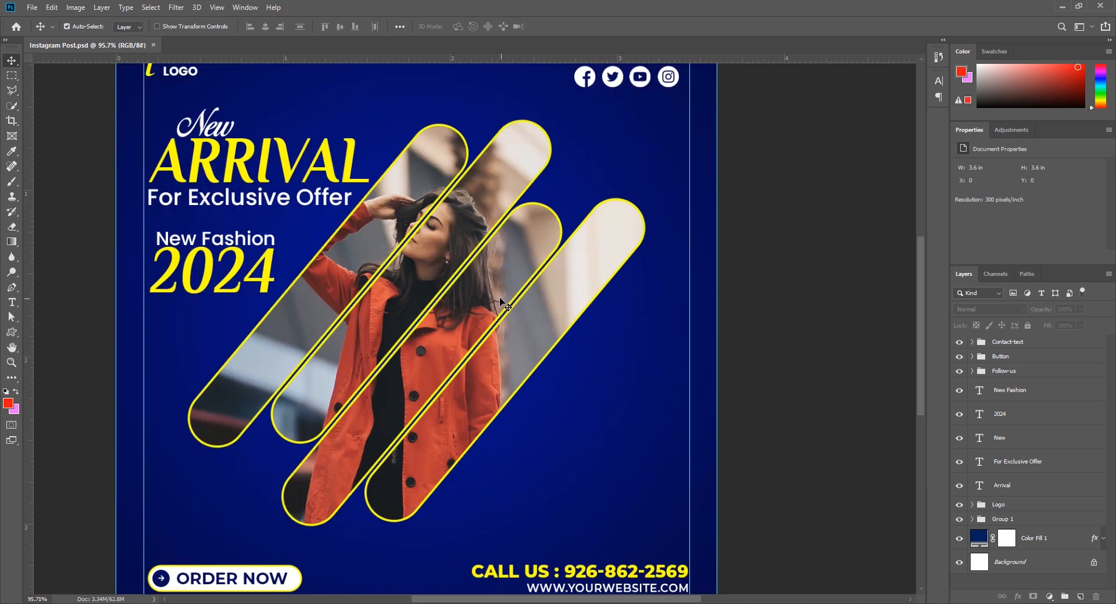
left_click_drag(247, 243, 650, 383)
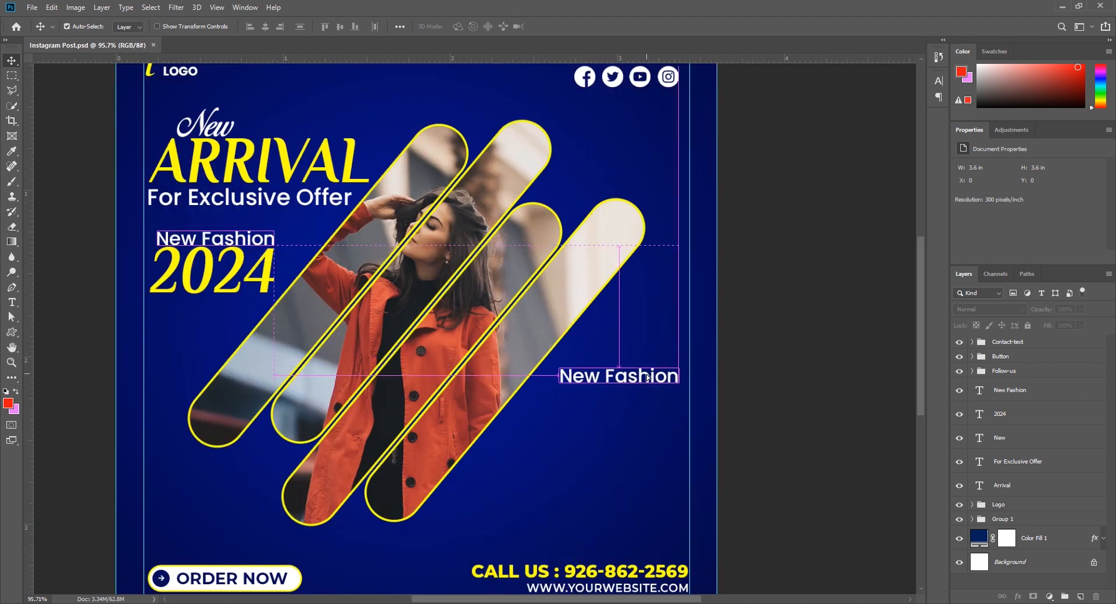
key("Delete")
left_click_drag(285, 174, 663, 397)
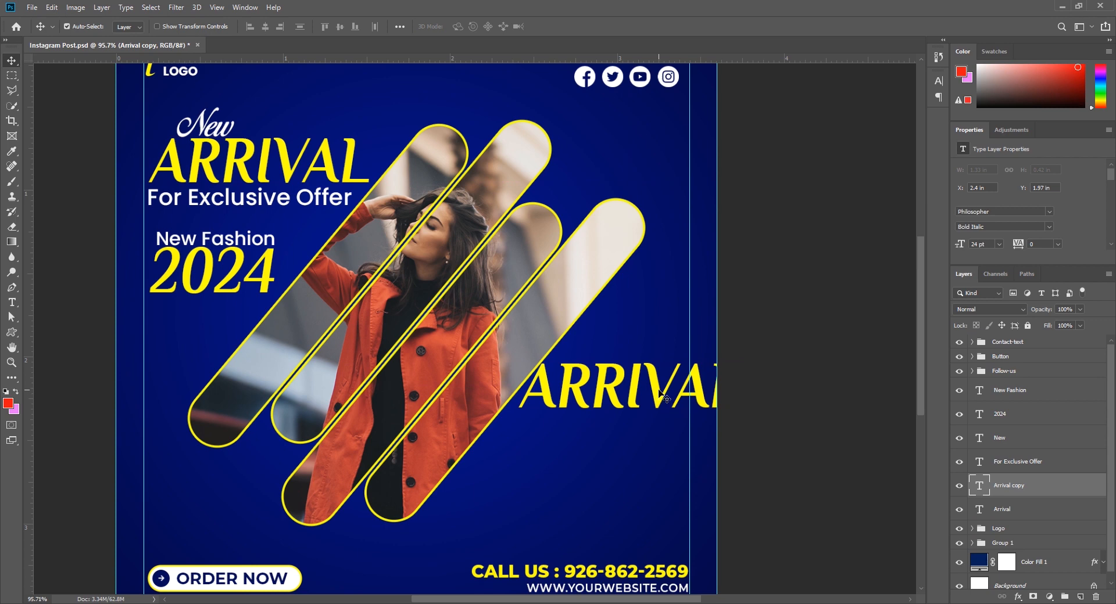
double_click(611, 384)
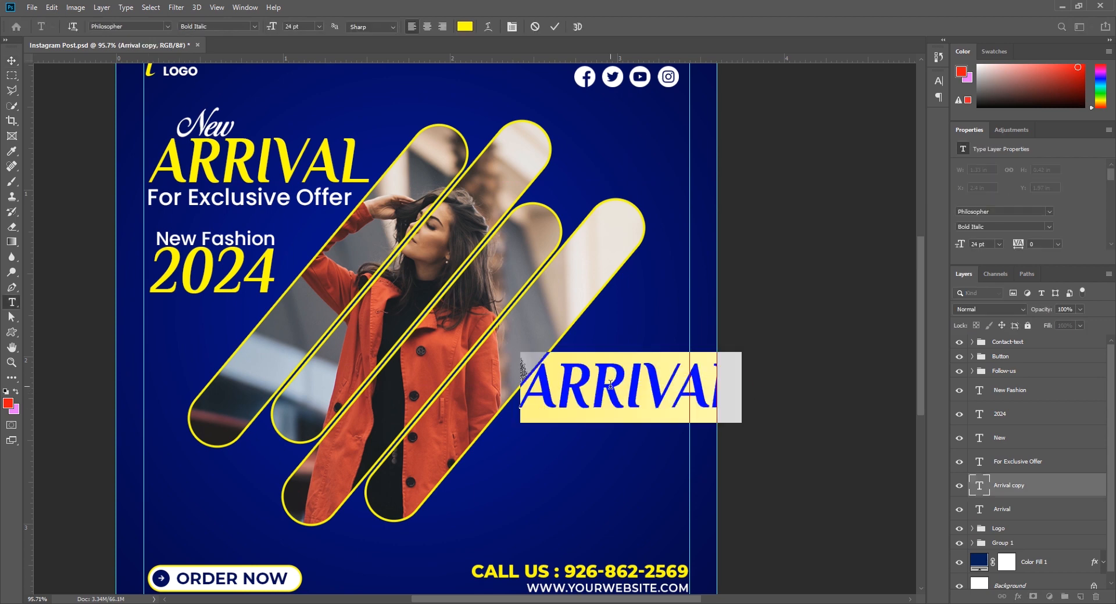
type("ABOUT")
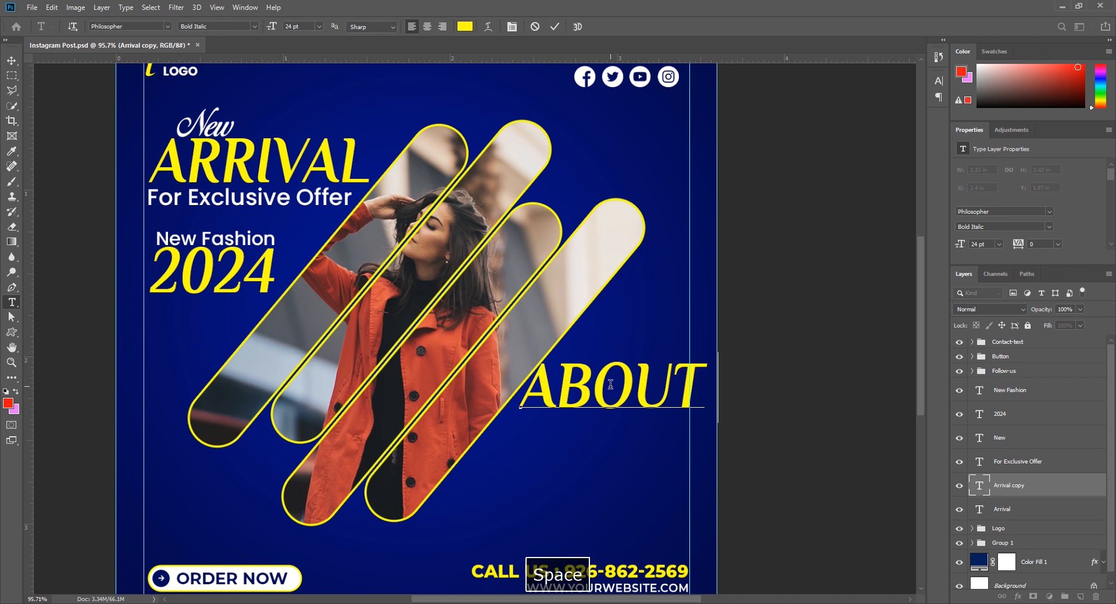
key("ctrl+Return")
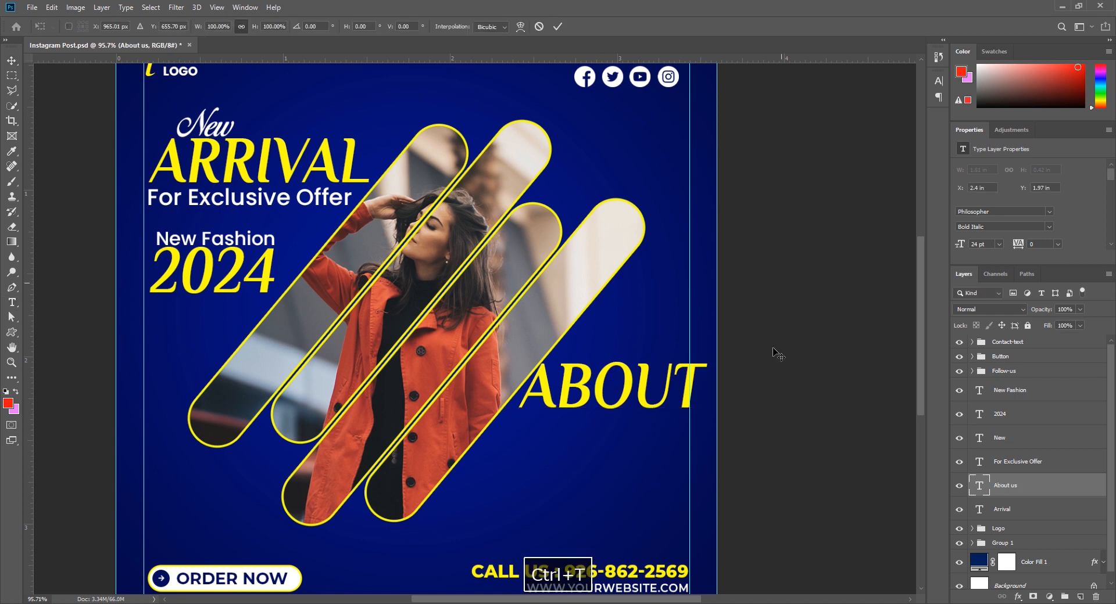
Step: Scale the "About us" text down to about 52% so it fits between the photo bars and the right margin guide
key("ctrl+t")
left_click_drag(791, 387, 669, 398)
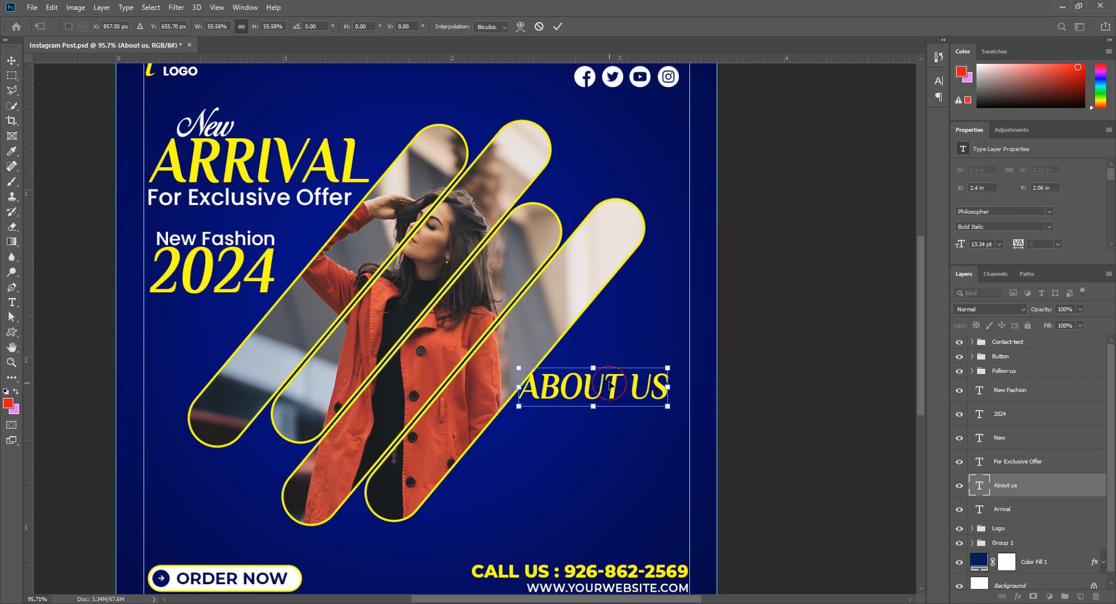
left_click_drag(600, 387, 609, 394)
left_click_drag(527, 395, 536, 394)
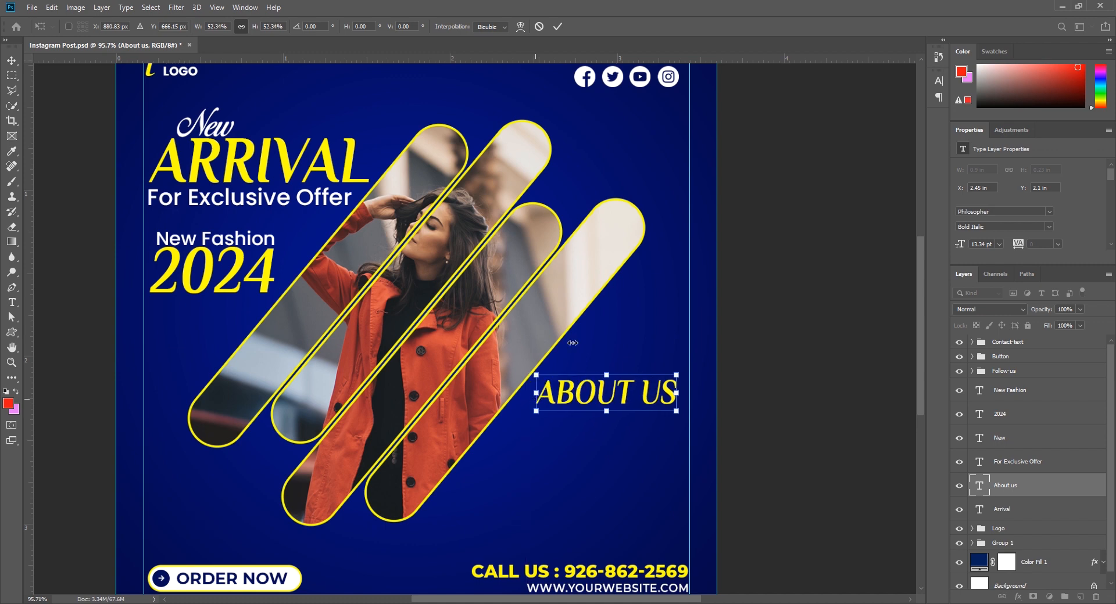
left_click(557, 28)
Step: Nudge the "About us" text right and up until it sits just inside the right margin guide
key("Right")
key("Right")
key("Right")
key("Right")
key("Right")
key("Right")
key("Right")
key("Right")
key("Right")
key("Right")
key("Right")
key("Right")
key("Right")
key("Right")
key("Right")
key("Right")
key("Up")
key("Up")
key("Up")
key("Up")
key("Up")
key("Up")
key("Up")
key("Up")
key("Up")
key("Up")
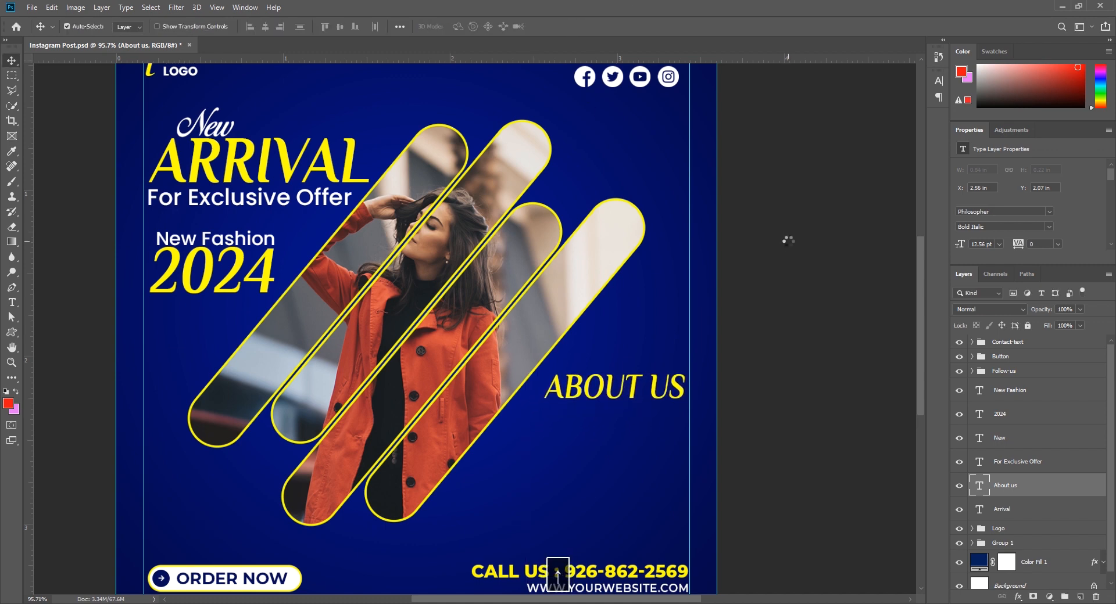
key("Left")
key("Left")
key("Left")
key("Up")
key("Up")
key("Up")
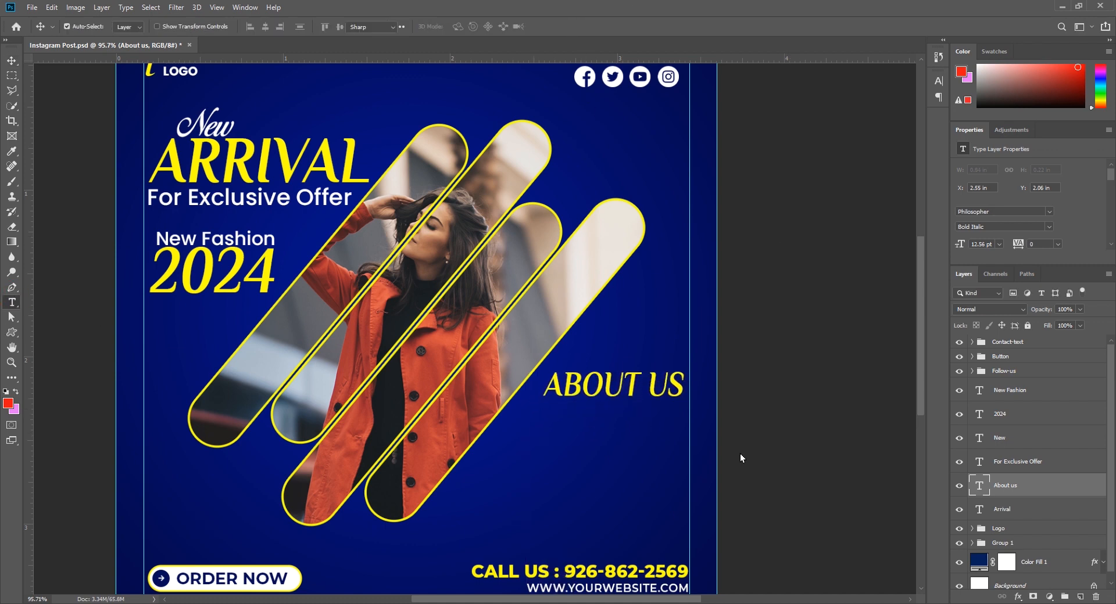
Step: Draw a paragraph text box about 1.16 in wide and 0.71 in high just below "About us", filled with placeholder text
key("t")
scroll(741, 454, "up", 4)
scroll(669, 416, "down", 3)
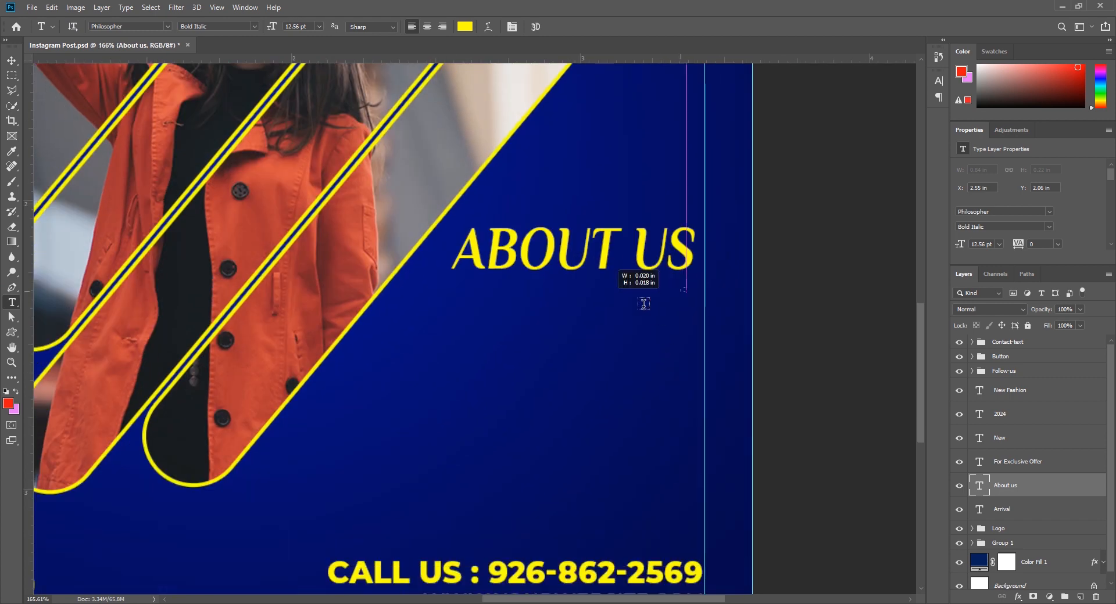
left_click_drag(643, 304, 459, 421)
left_click_drag(405, 449, 355, 490)
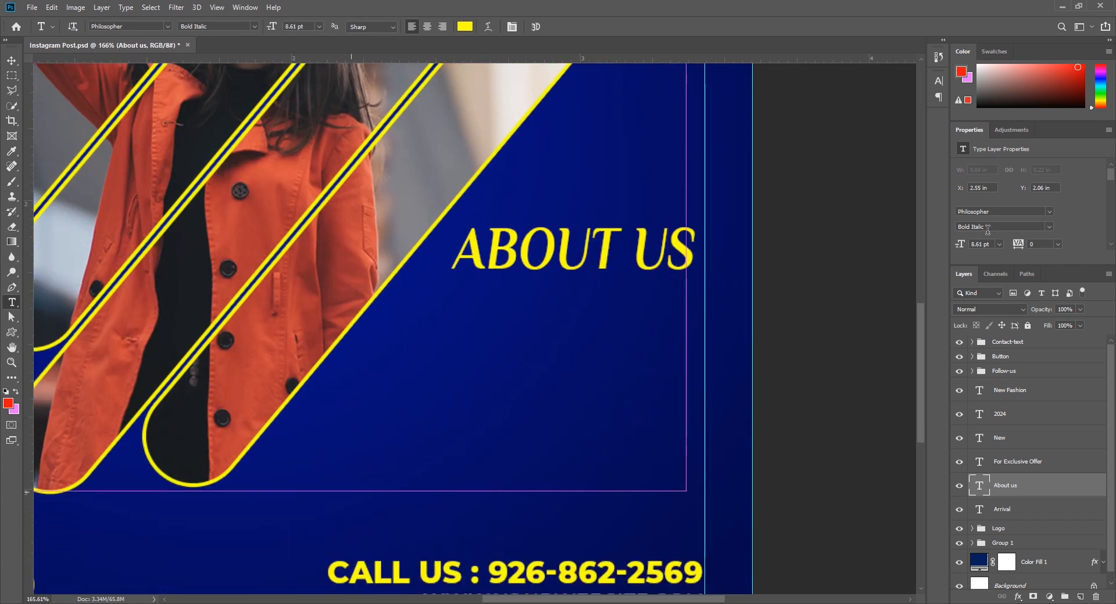
Step: Set the placeholder paragraph's font to Poppins Medium and right-align it
left_click(1006, 212)
type("p")
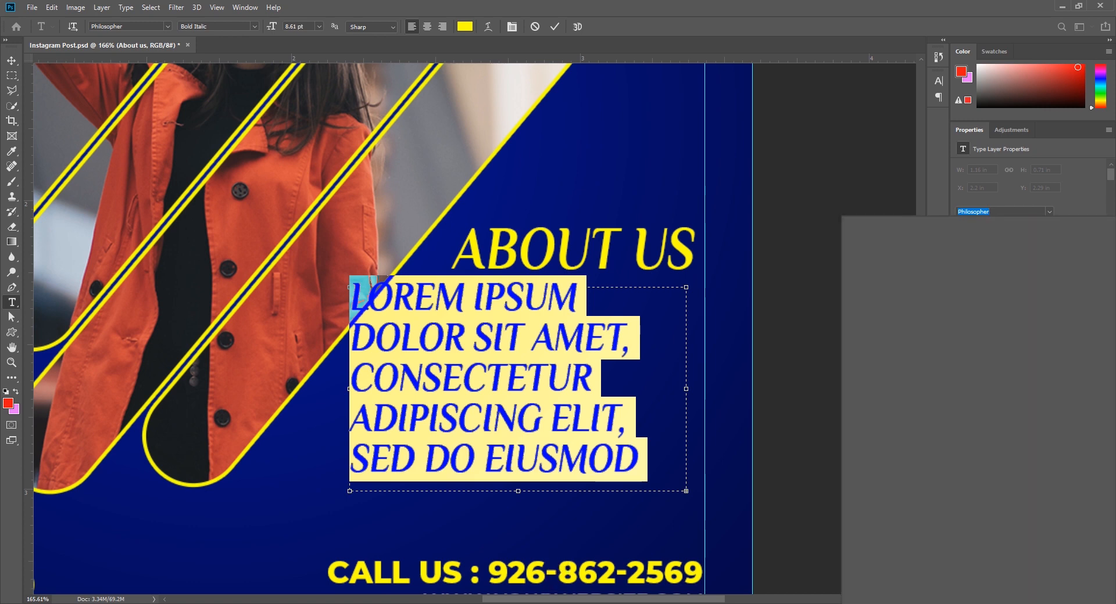
type("op")
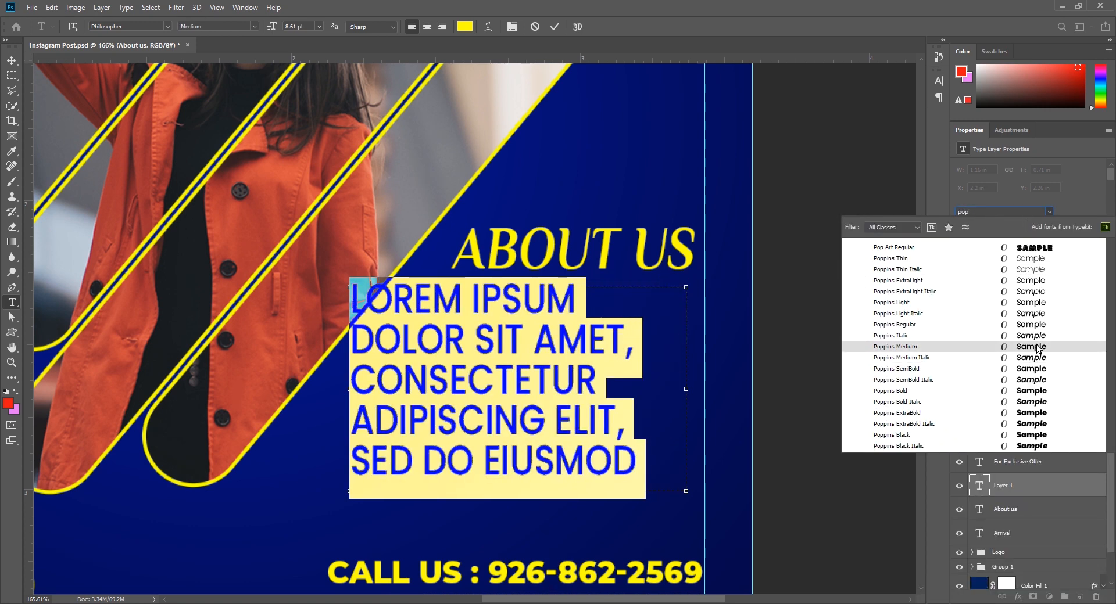
left_click(1045, 346)
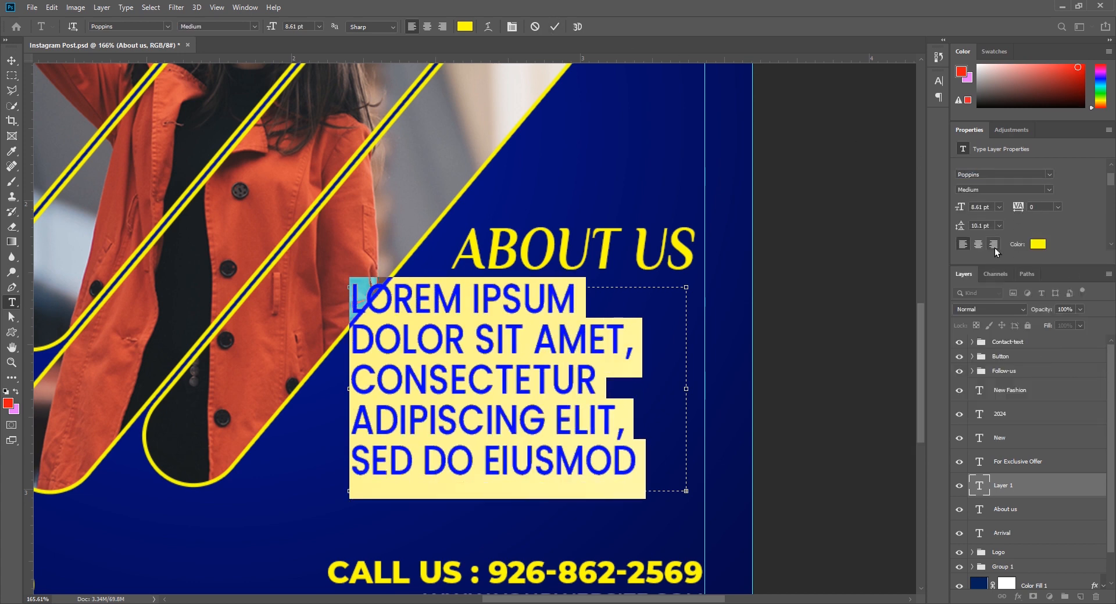
left_click(994, 244)
Step: Set the placeholder paragraph's font size to 6 pt and its leading to 7 pt
left_click(999, 207)
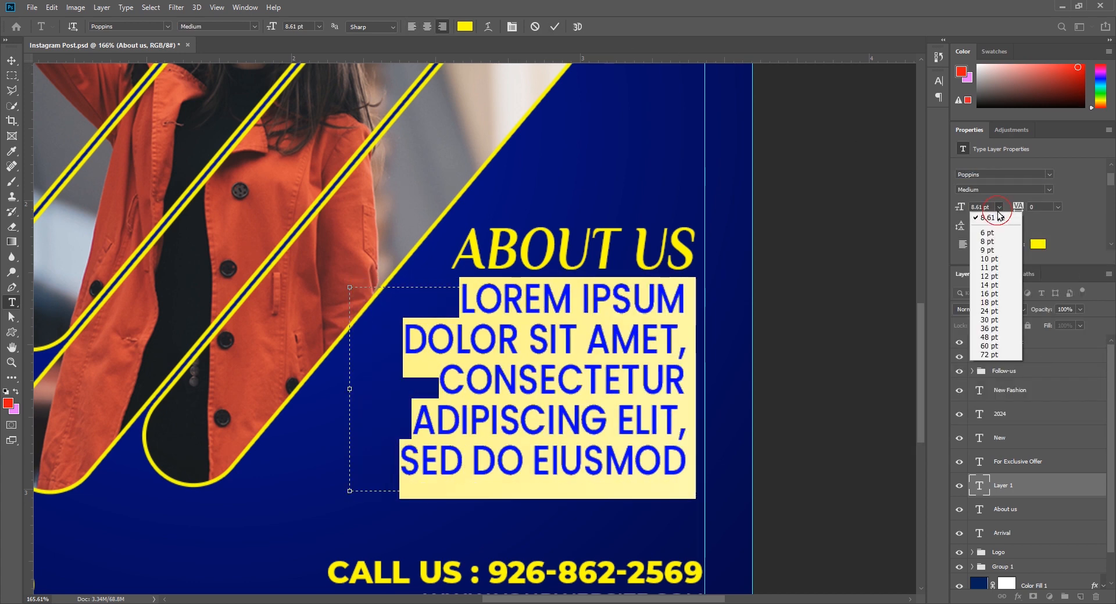
left_click(991, 233)
left_click_drag(990, 226, 904, 246)
key("Down")
key("Down")
key("Down")
key("Down")
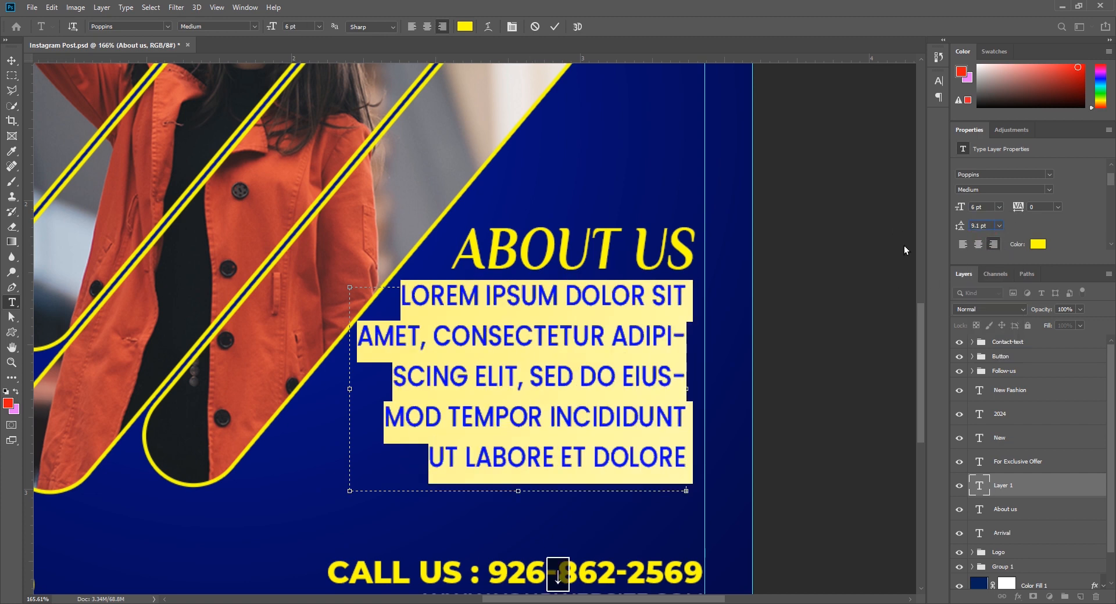
type("7")
key("Return")
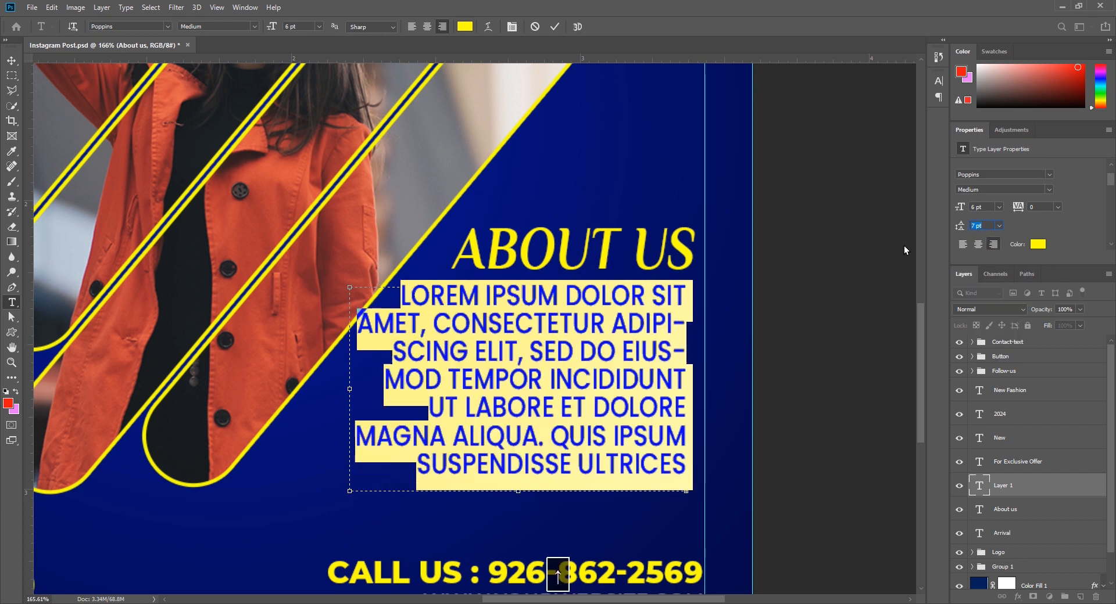
left_click(558, 27)
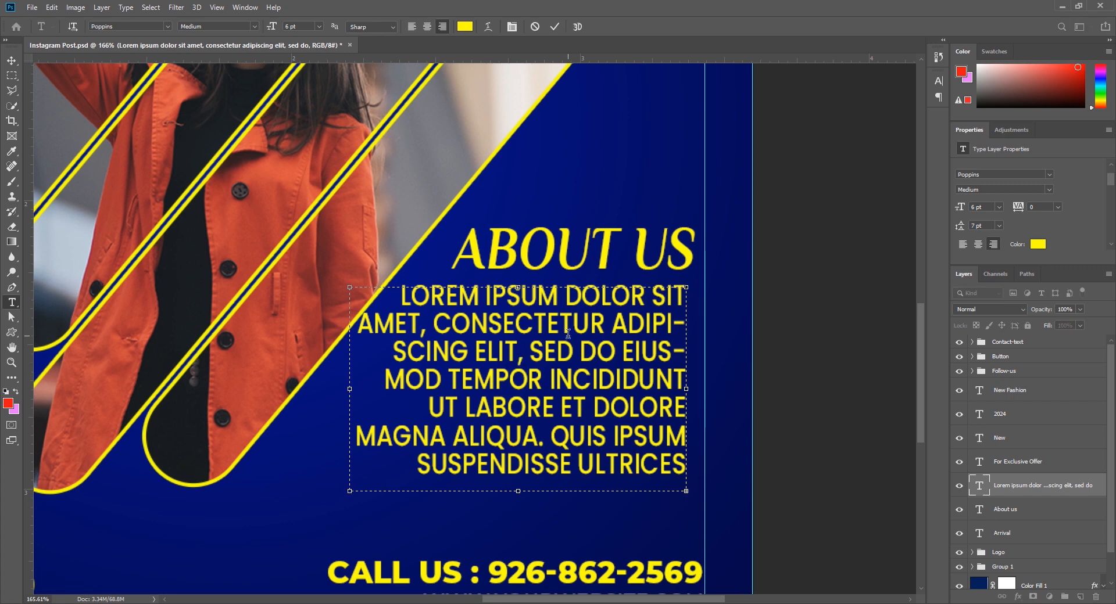
Step: Scale the placeholder paragraph block down to about 83% so it sits beneath "About us", clear of the photo
type("v")
key("ctrl+t")
left_click_drag(349, 494, 410, 454)
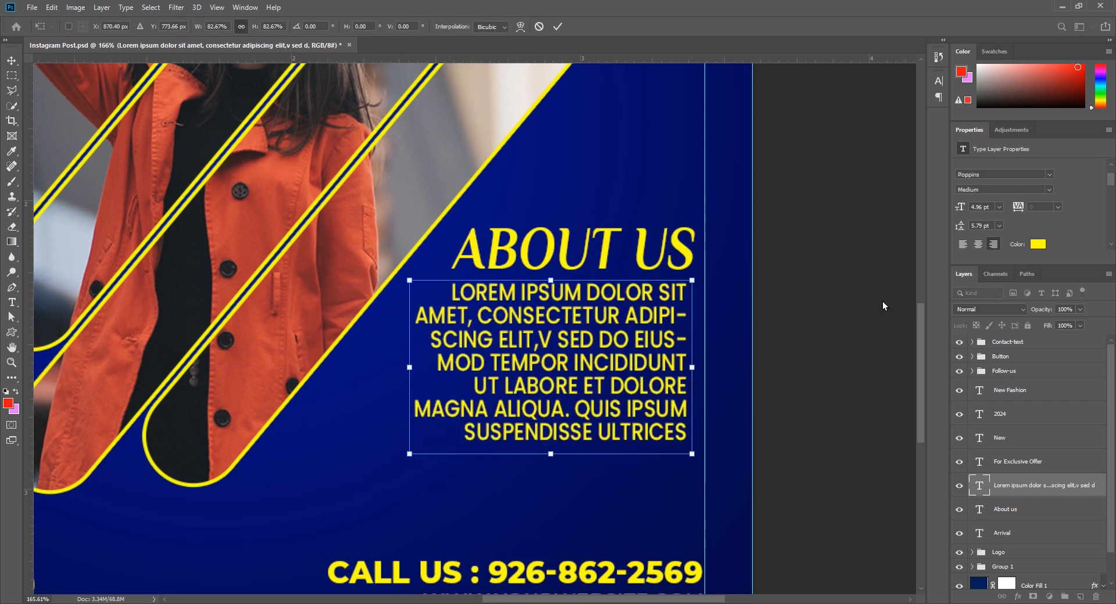
left_click(557, 26)
Step: Change the placeholder paragraph's text color to white ffffff
left_click(1038, 244)
left_click(695, 192)
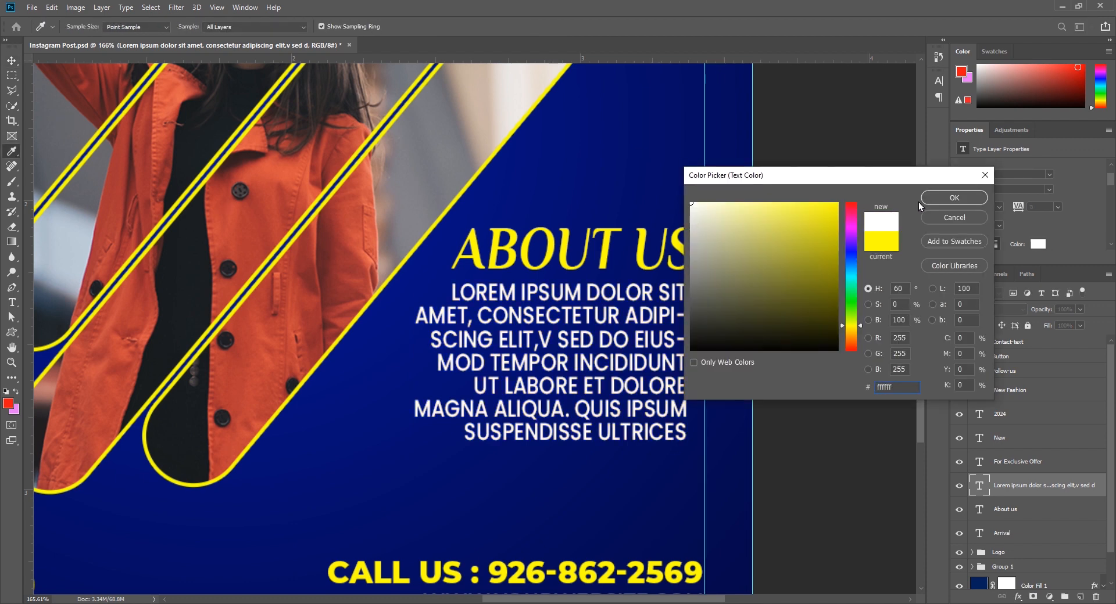
left_click(949, 197)
Step: Shorten and narrow the placeholder paragraph's text frame so that only four lines show under "About us"
double_click(466, 351)
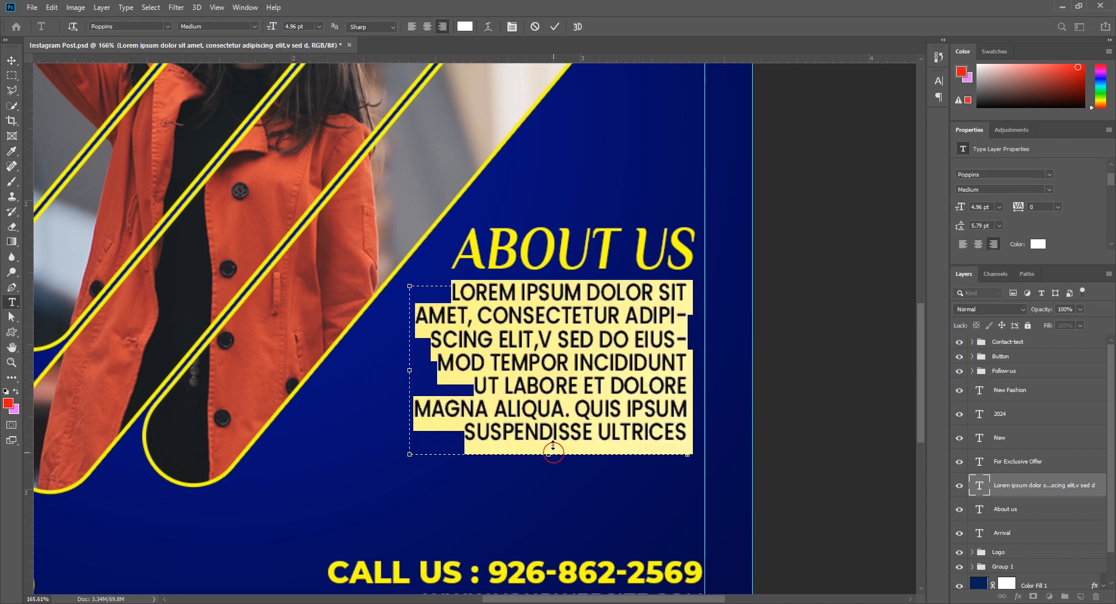
left_click_drag(552, 448, 588, 371)
left_click_drag(475, 378, 479, 378)
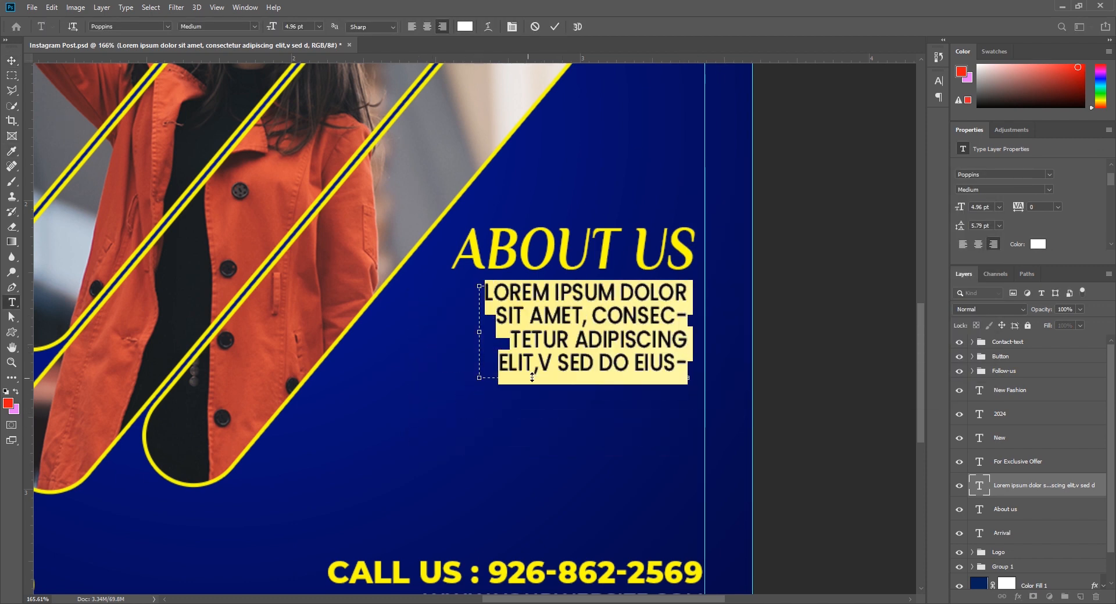
left_click(555, 26)
key("v")
Step: Nudge the placeholder paragraph slightly left and set its font size to 4 pt
left_click_drag(991, 208, 924, 208)
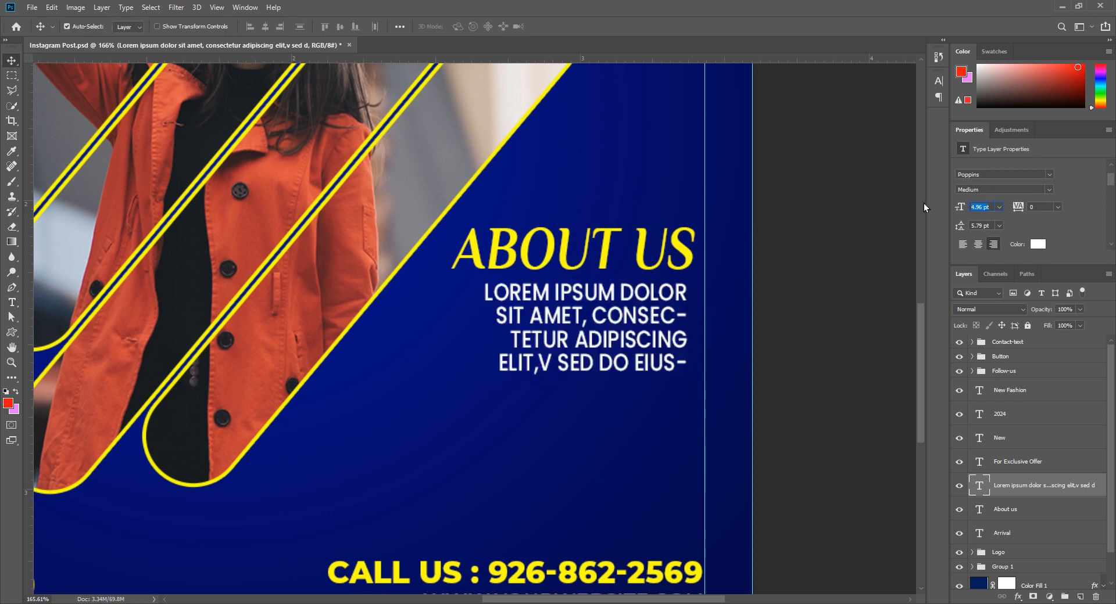
key("Return")
left_click(565, 238)
key("Left")
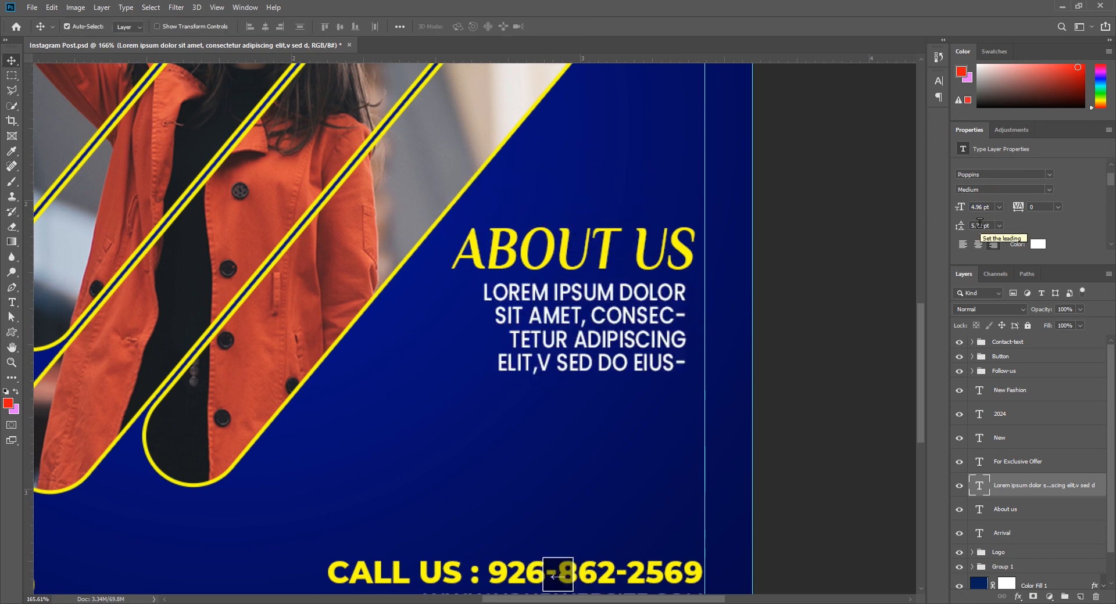
type("4")
key("Return")
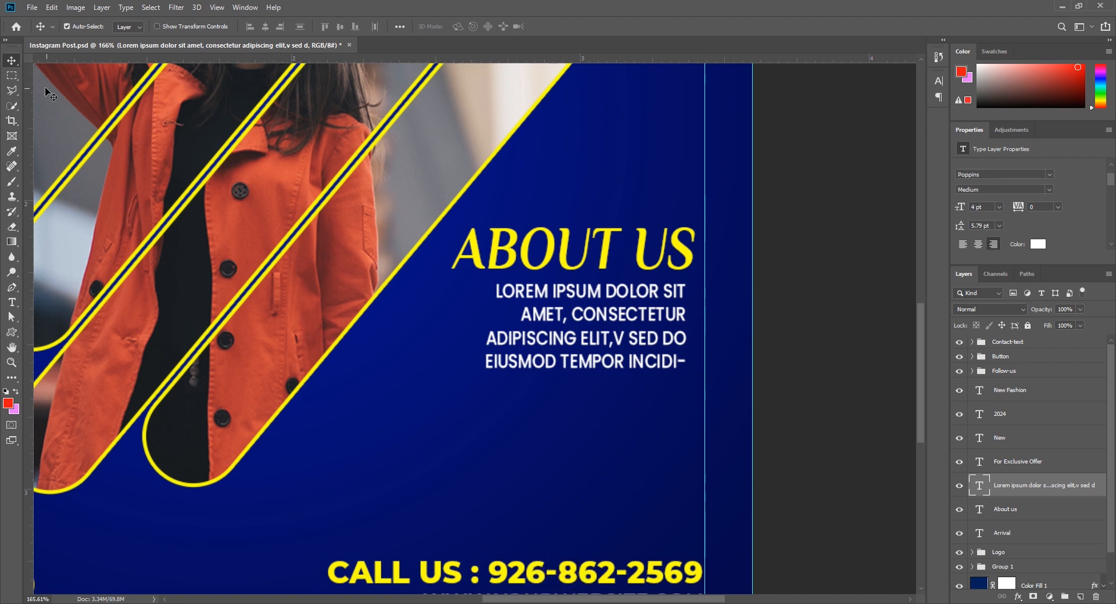
key("ctrl+t")
left_click_drag(478, 379, 403, 379)
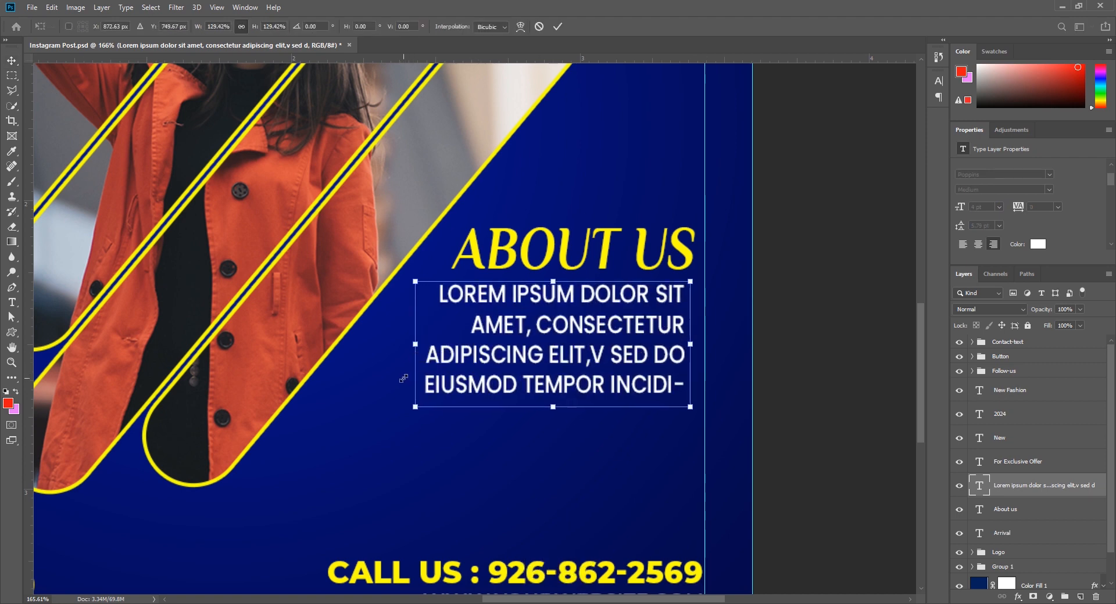
key("Return")
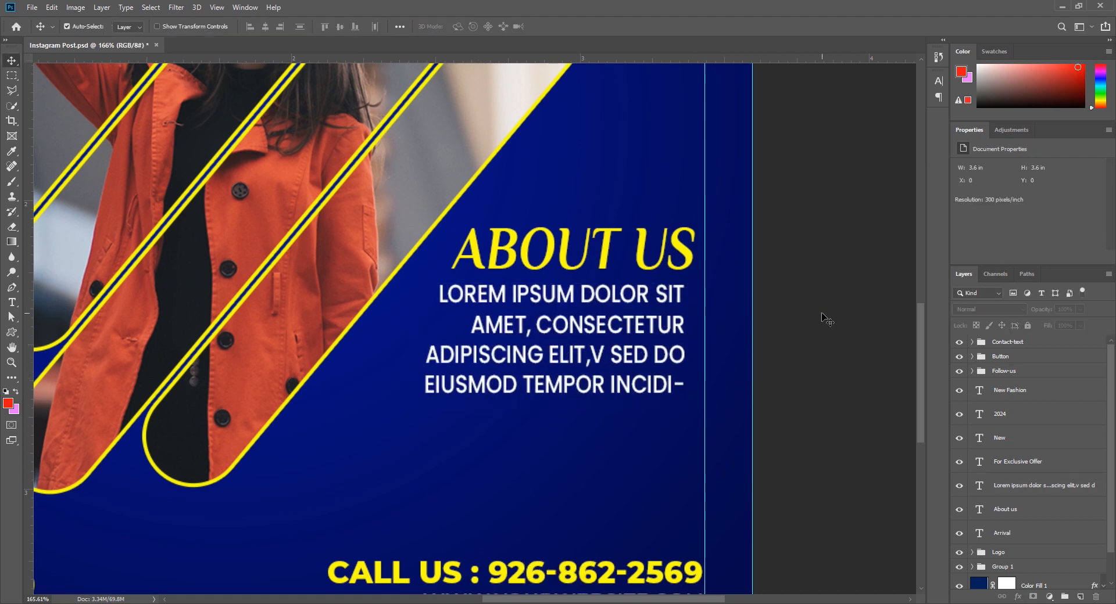
key("ctrl+z")
Step: Widen and lengthen the placeholder paragraph's text frame to about 1.02 by 0.4 in so that five lines show under "About us"
double_click(589, 335)
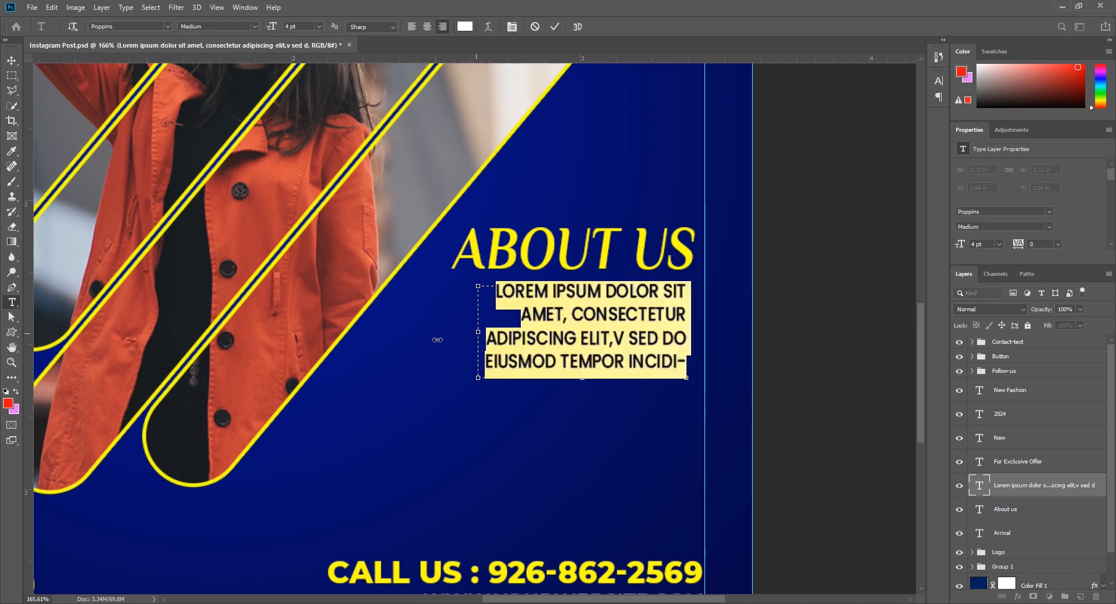
left_click_drag(394, 349, 396, 353)
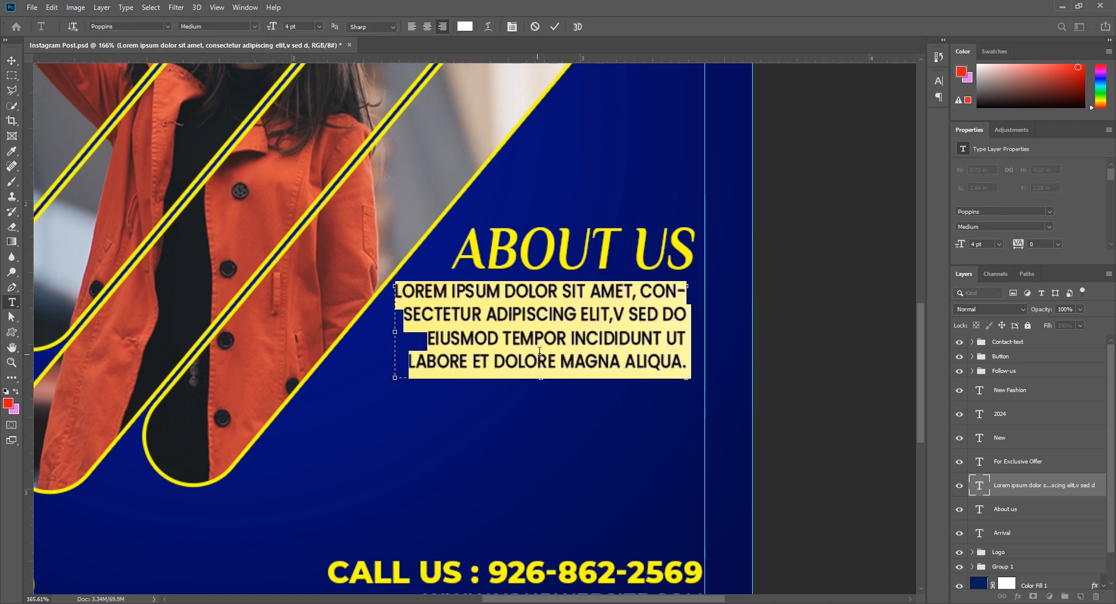
left_click(682, 291)
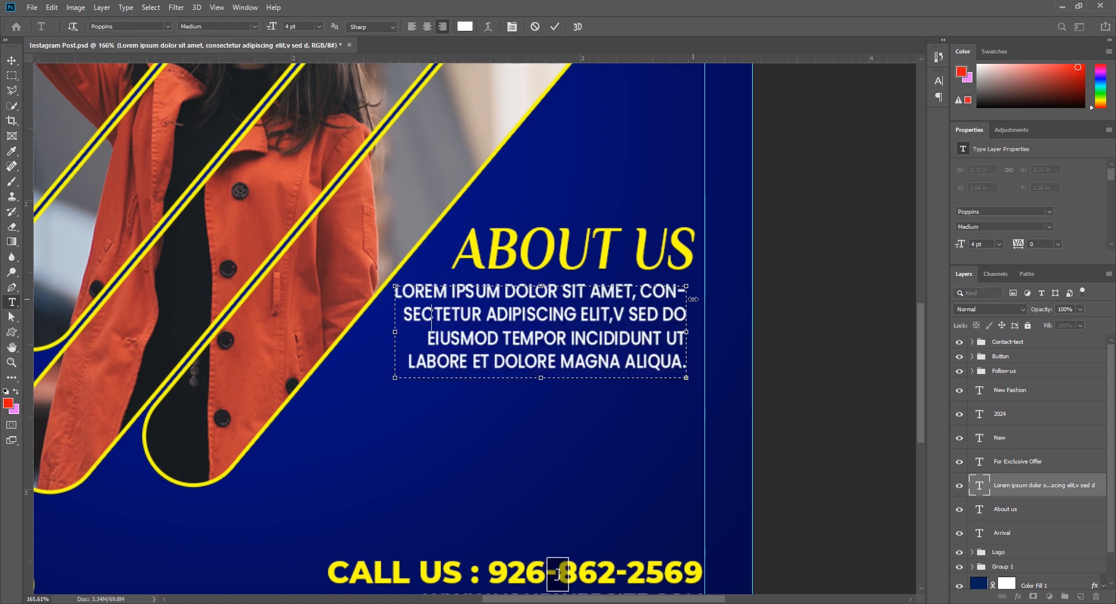
type("j")
key("BackSpace")
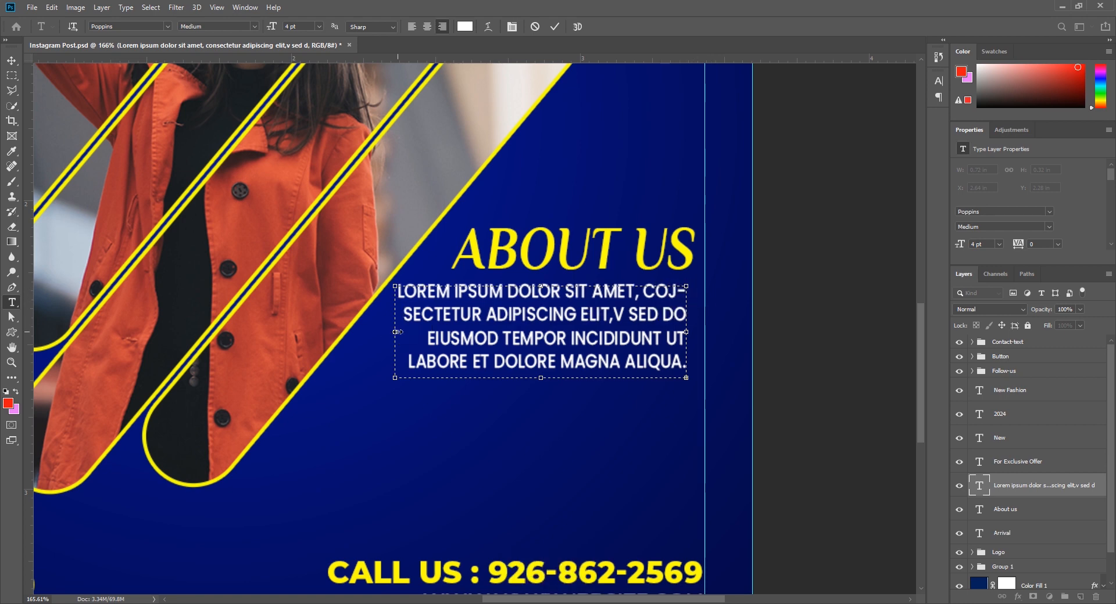
left_click_drag(395, 380, 379, 384)
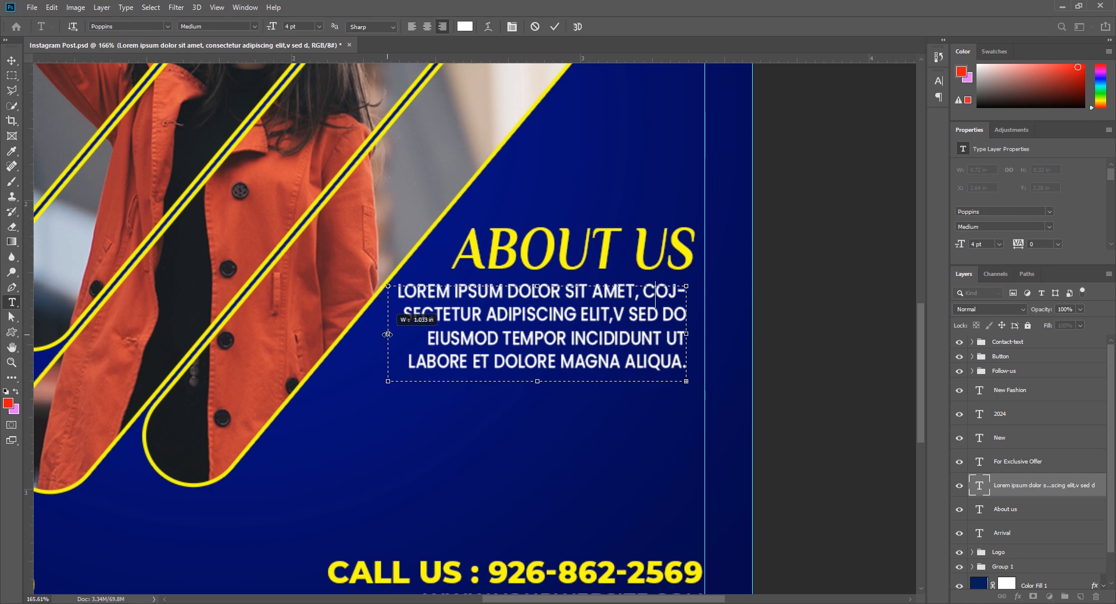
left_click_drag(387, 335, 406, 339)
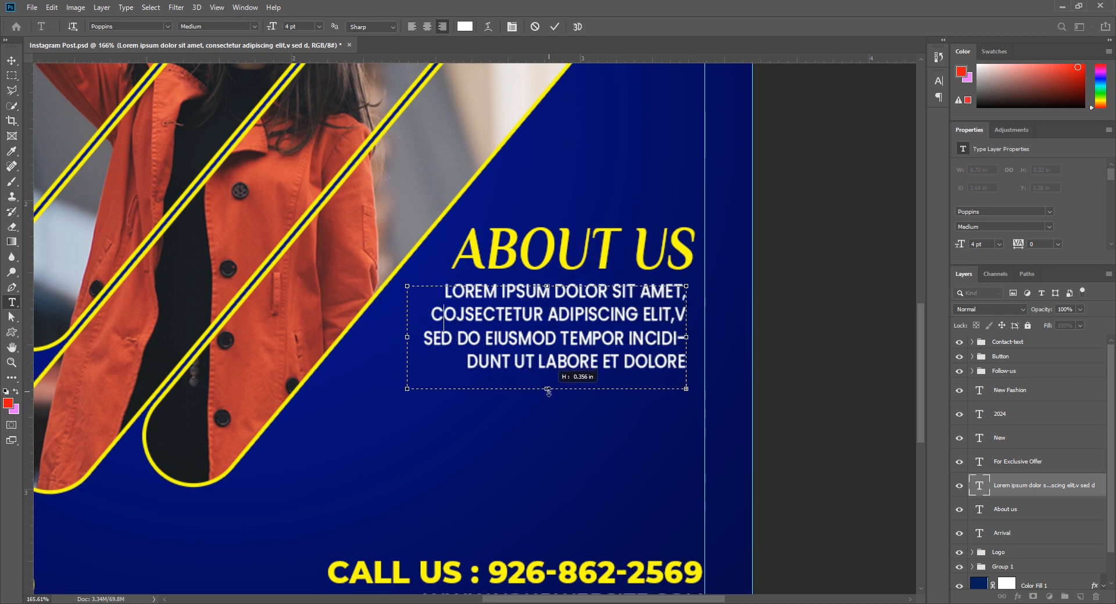
left_click_drag(548, 391, 549, 402)
left_click_drag(405, 344, 392, 344)
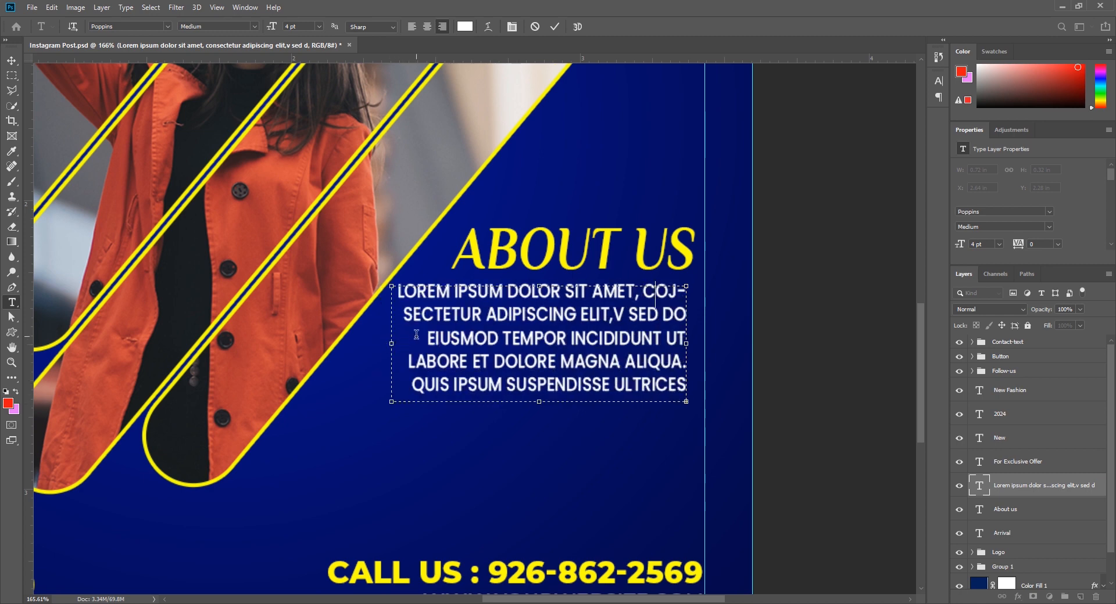
Step: Nudge the placeholder paragraph right to line up with "About us", and shift both texts slightly right toward the margin guide
key("Right")
key("Right")
key("Right")
key("Right")
key("Right")
key("Right")
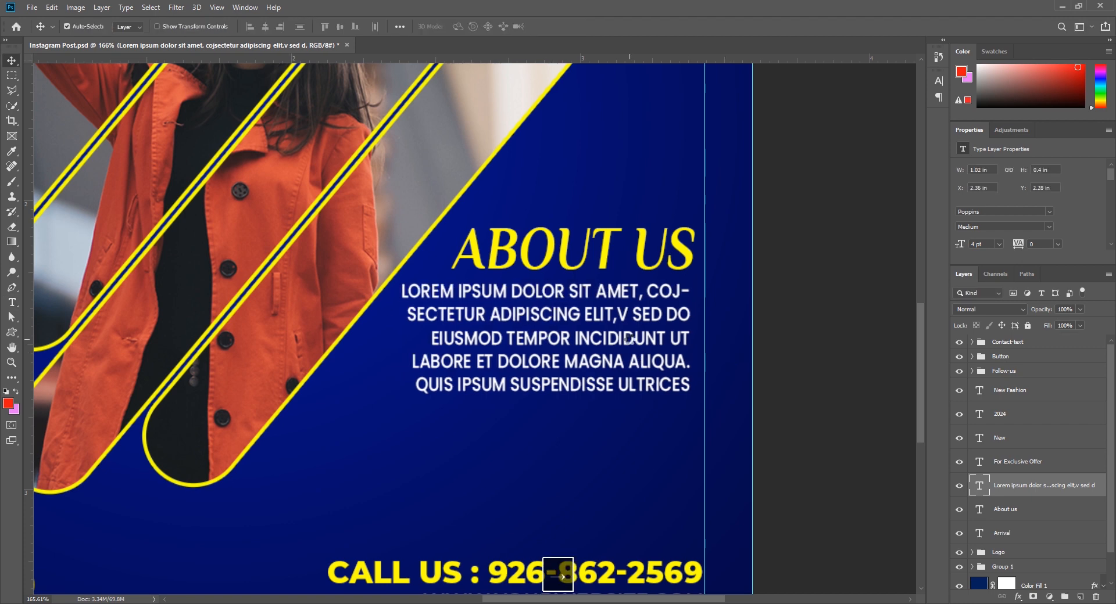
left_click(685, 250, "shift")
key("Right")
key("Right")
key("Right")
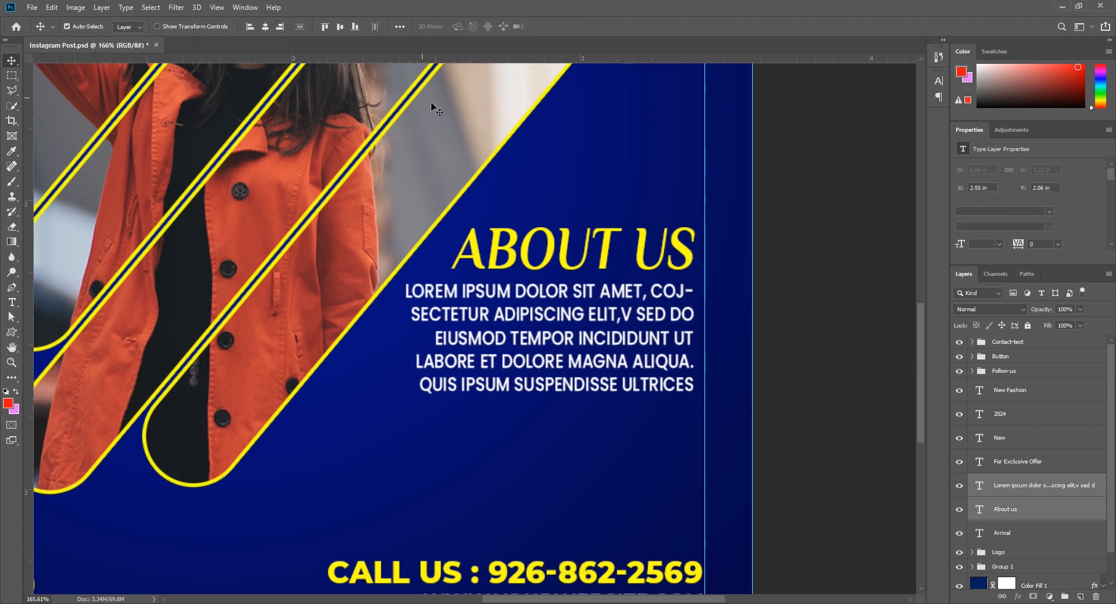
Step: Move "About us" and its paragraph down together into the space above the "Call us" line
key("Down")
key("Down")
key("Down")
key("Down")
key("Down")
key("Down")
key("Down")
key("Down")
key("ctrl+t")
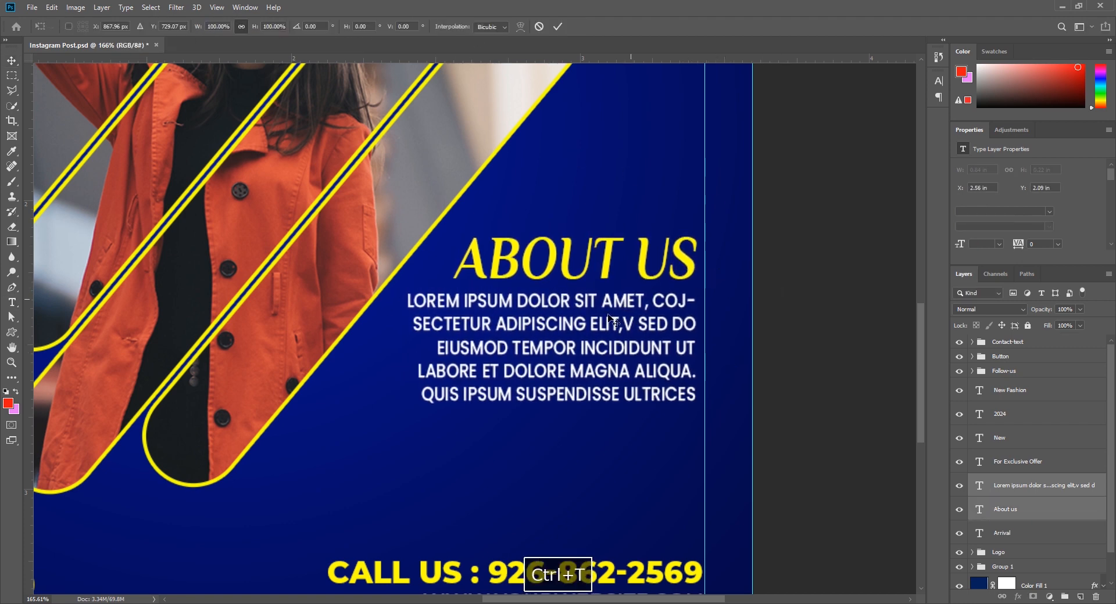
left_click_drag(626, 269, 627, 334)
key("Up")
key("Up")
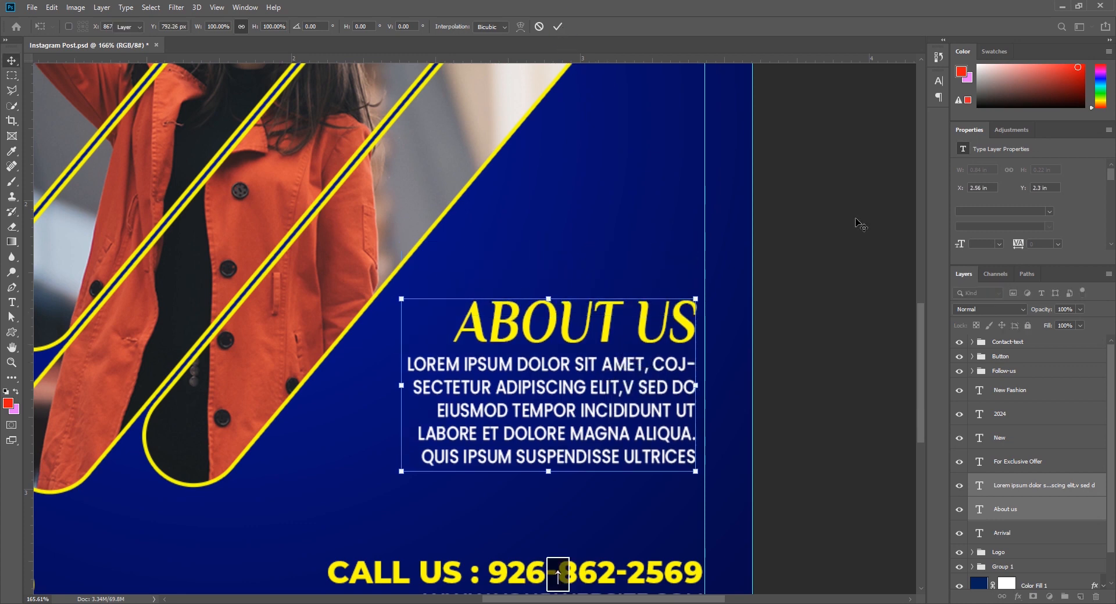
double_click(859, 226)
Step: Scale the "About us" heading down slightly, keeping its right edge aligned with the paragraph
left_click(607, 314)
key("ctrl+t")
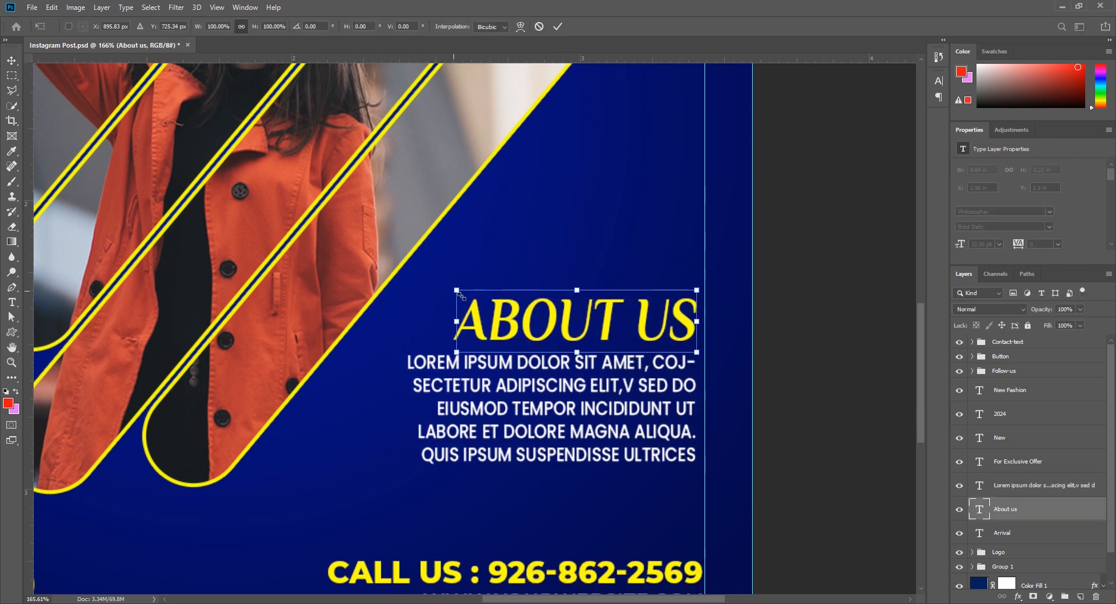
mouse_move(454, 289)
left_mouse_down()
mouse_move(488, 298)
mouse_move(468, 285)
left_mouse_up()
key("Return")
Step: Widen and shorten the paragraph's text frame to about 1.18 by 0.31 in for four lines, and move it closer to "About us"
left_click(573, 436, "ctrl")
left_click(573, 436)
key("ctrl+a")
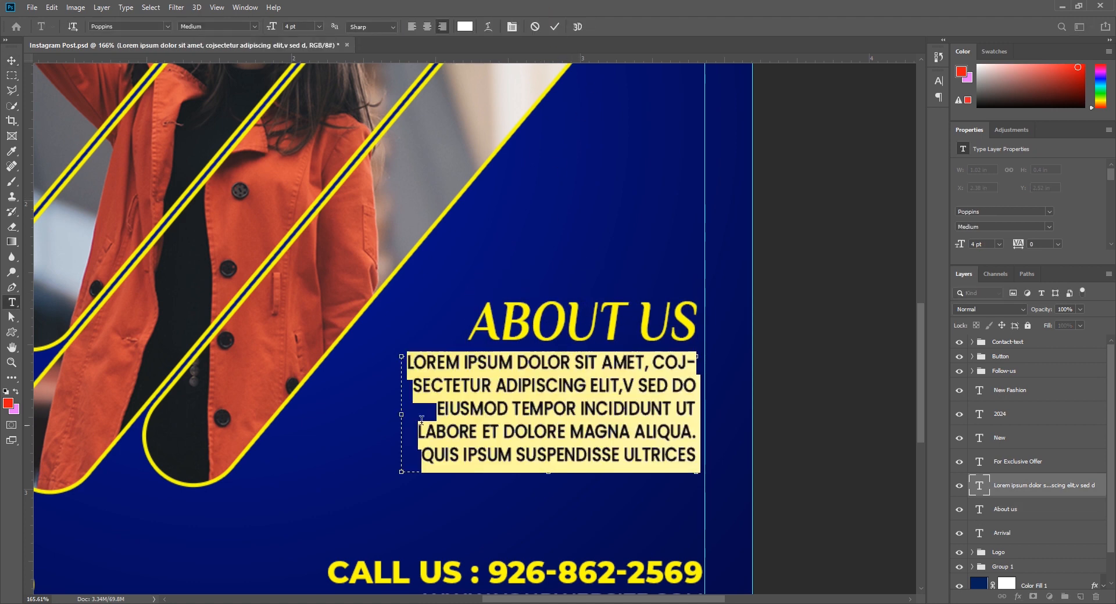
left_click_drag(378, 416, 356, 415)
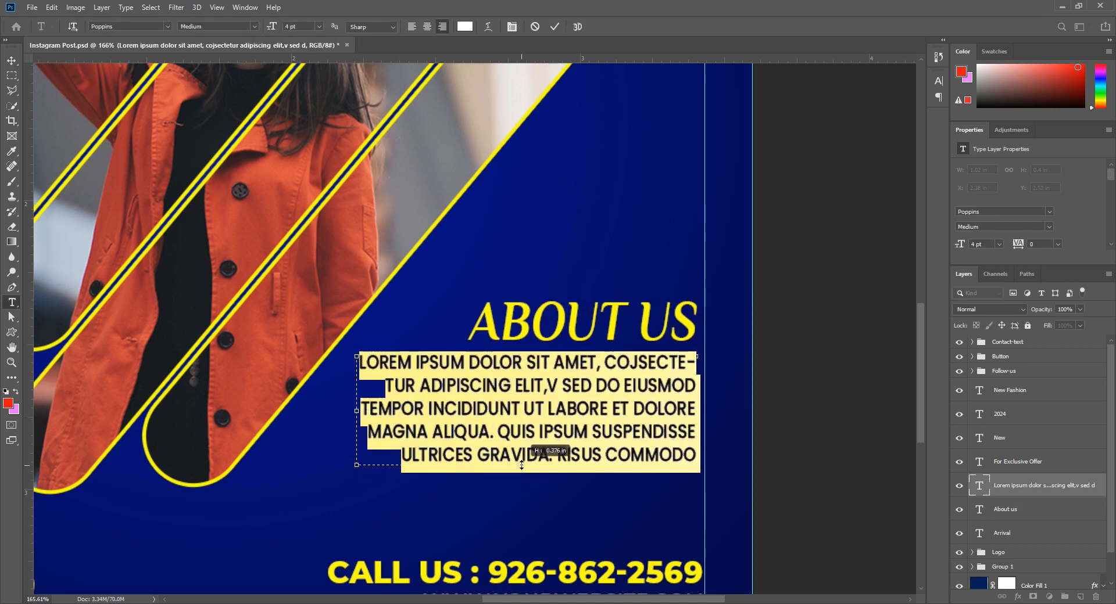
left_click_drag(521, 465, 534, 449)
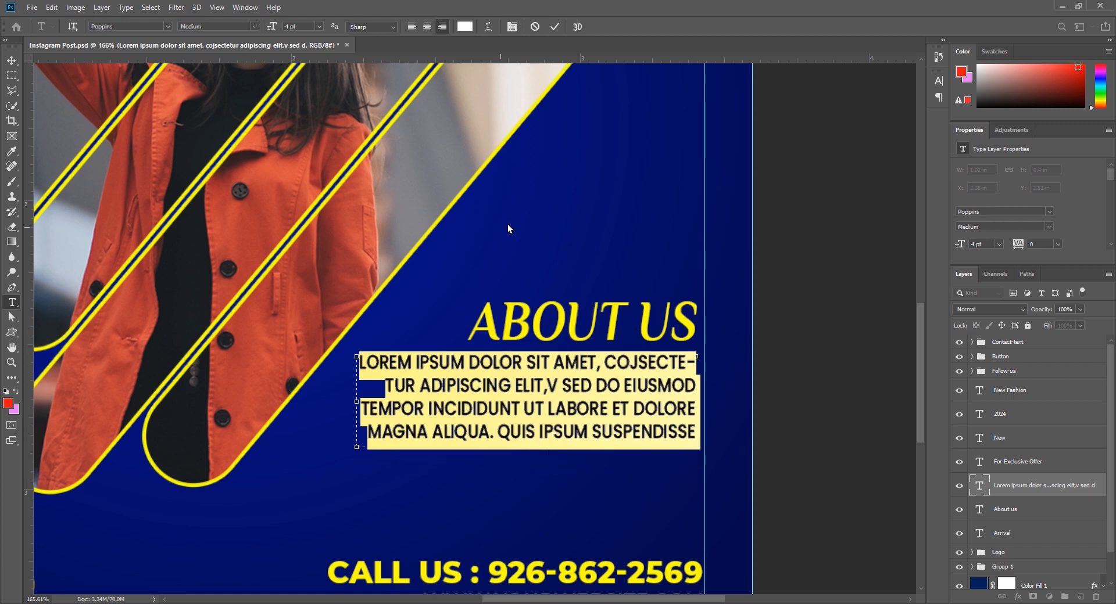
left_click(555, 27)
key("v")
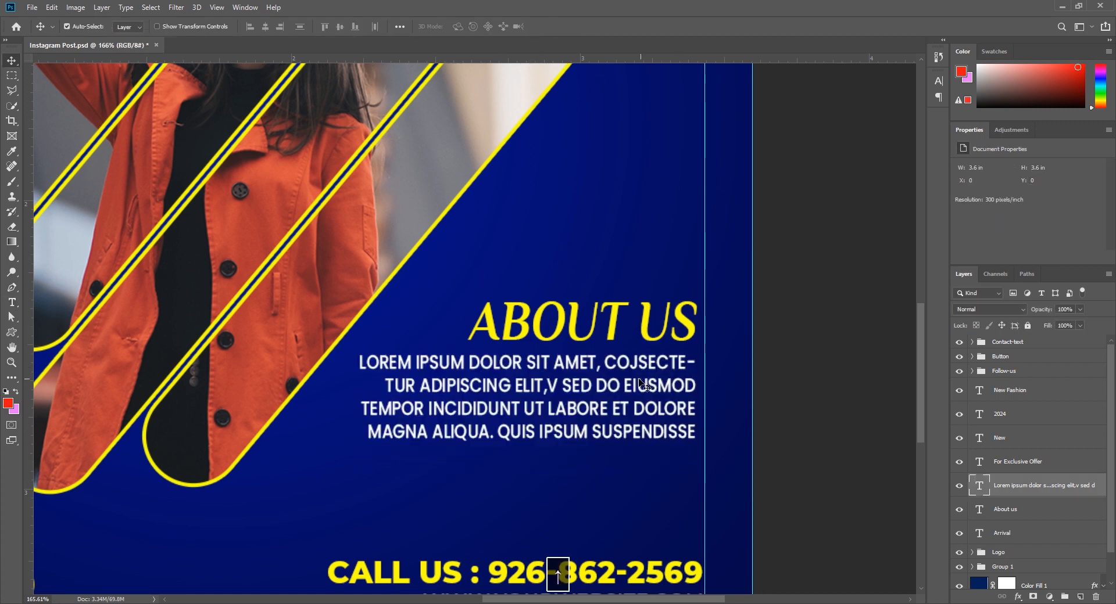
left_click_drag(643, 385, 643, 379)
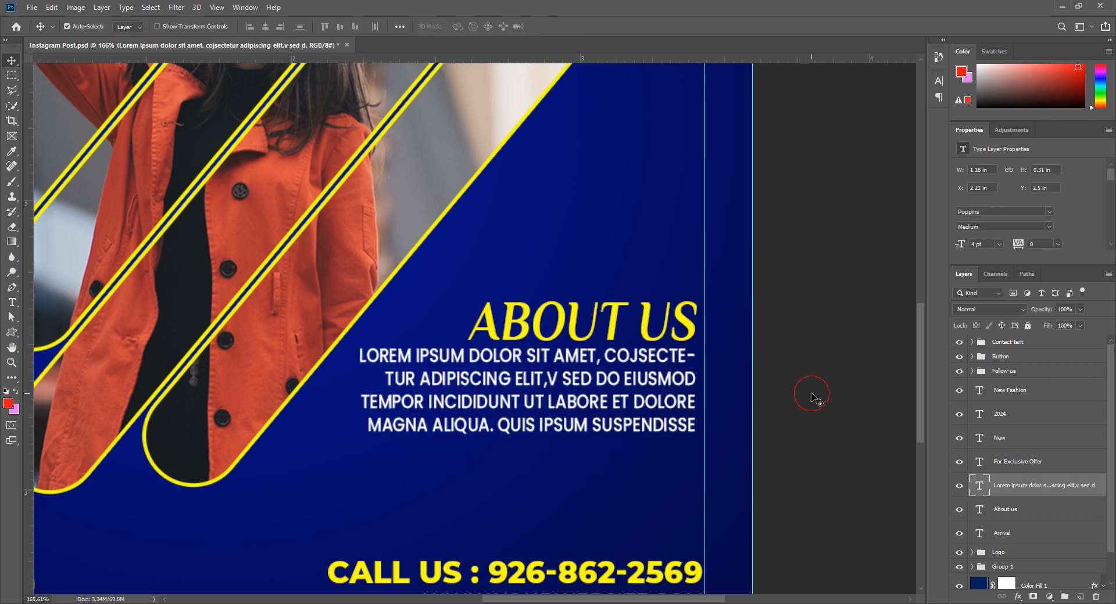
Step: Fit the whole design in view and save it as Instagram Post.psd, replacing the existing file
key("ctrl+0")
key("ctrl+shift+s")
key("Return")
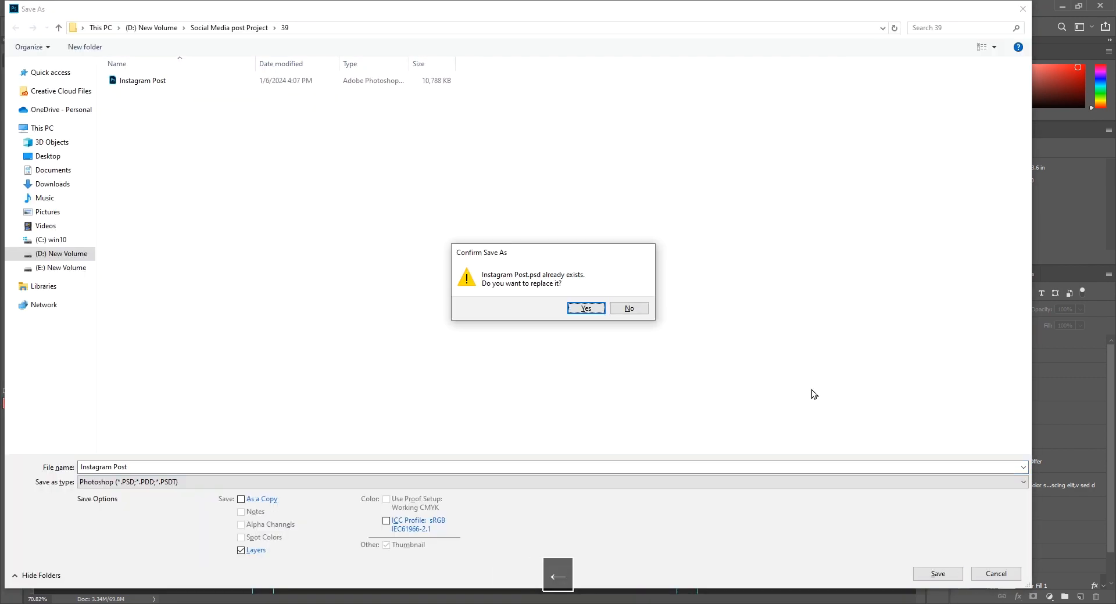
key("Return")
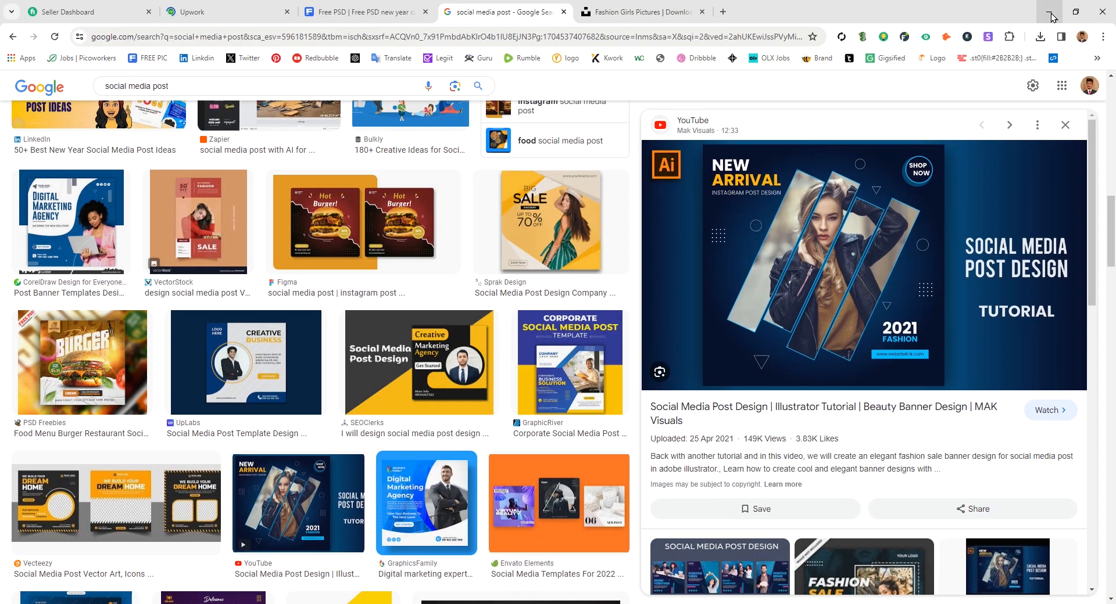
Step: Return to Photoshop and draw a custom diamond-grid shape about 108 px wide across the canvas's left edge, above the order button
left_click(1052, 18)
key("space")
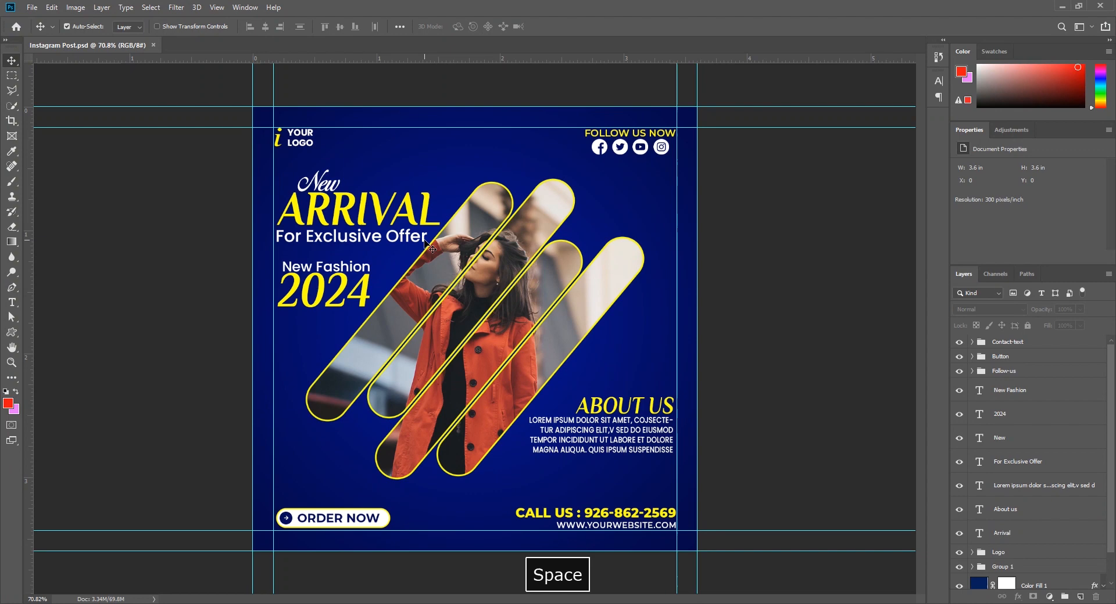
left_click(12, 303)
left_click(61, 344)
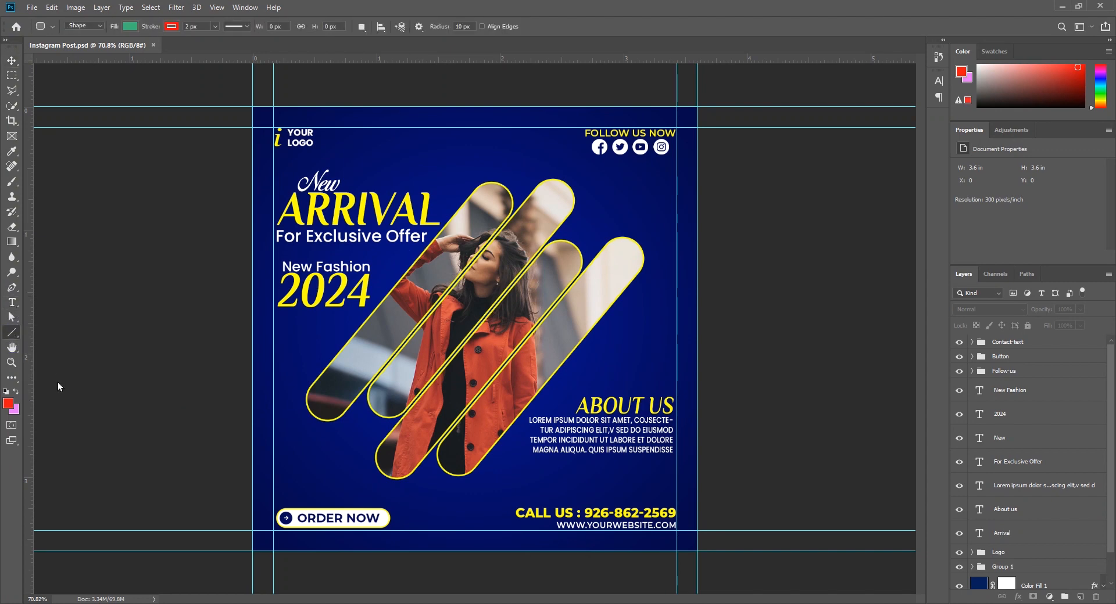
right_click(11, 332)
left_click(52, 388)
left_click(469, 26)
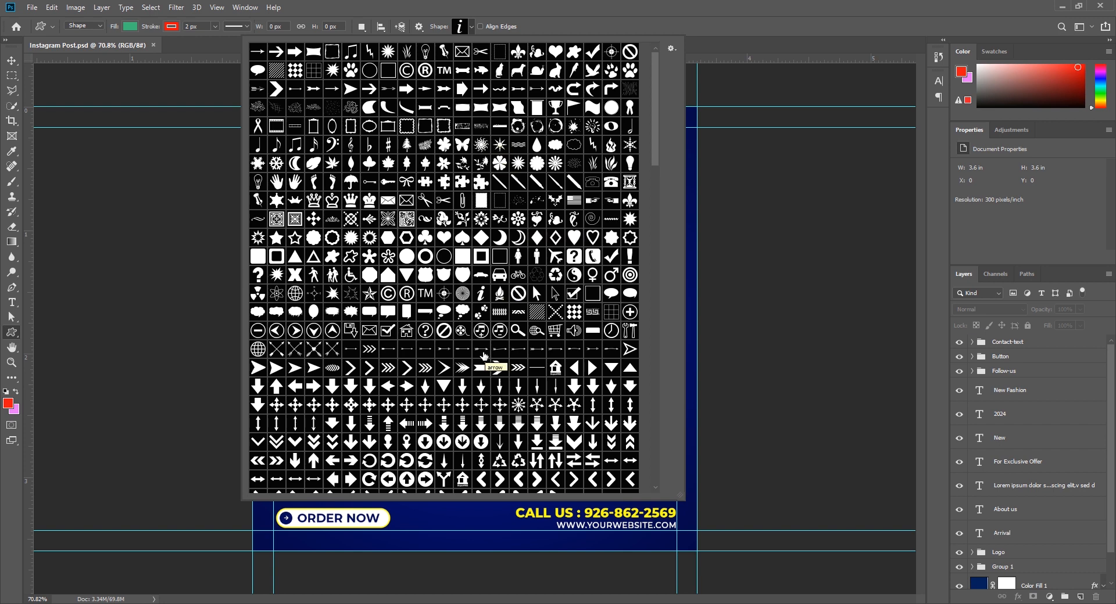
scroll(488, 372, "down", 3)
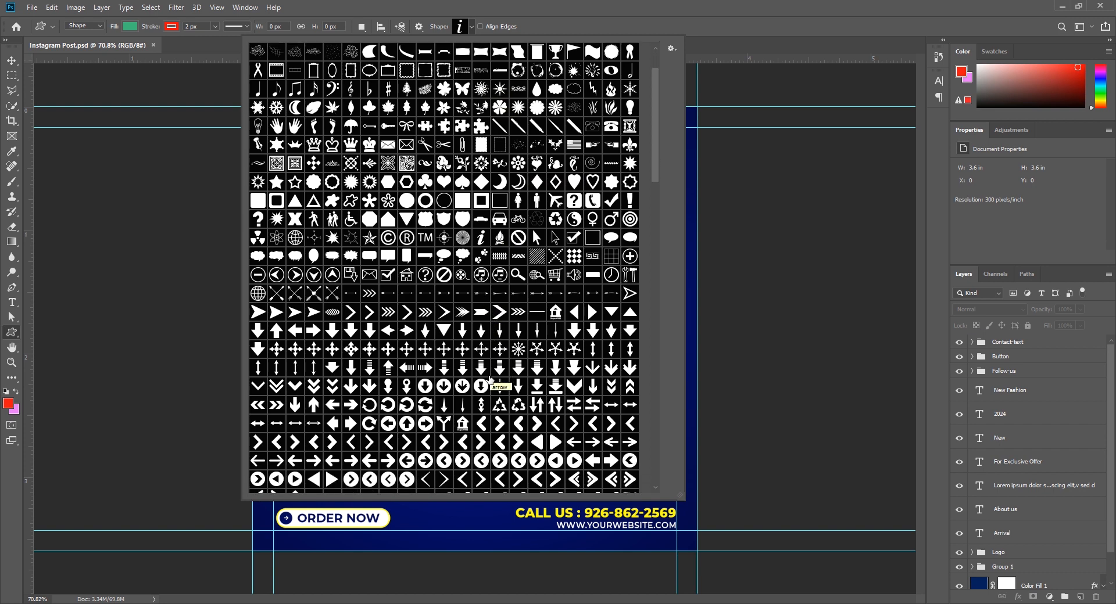
scroll(490, 380, "down", 3)
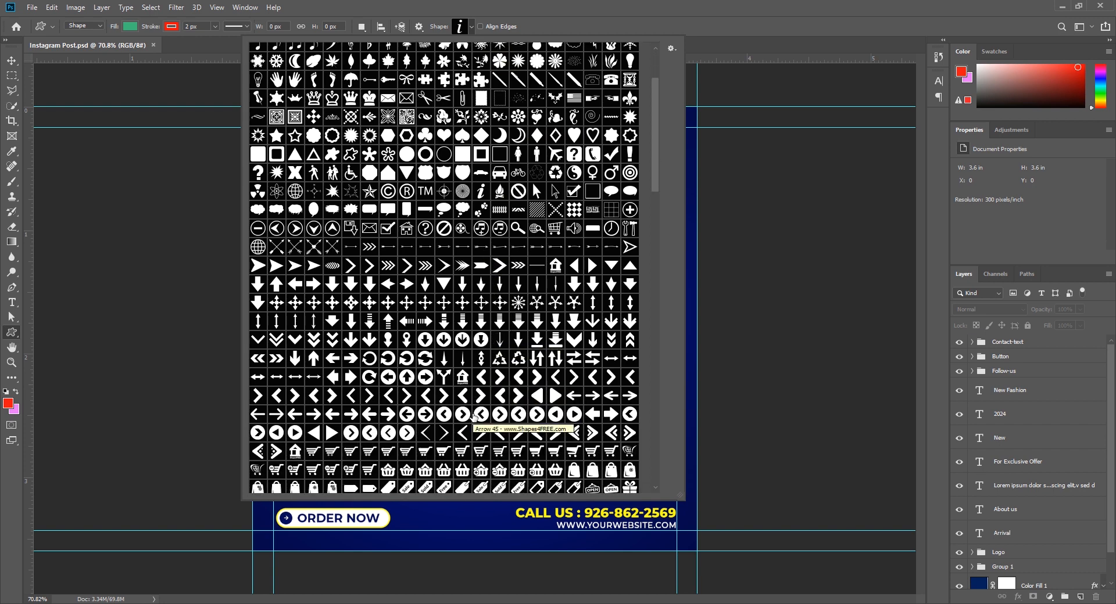
scroll(471, 262, "down", 5)
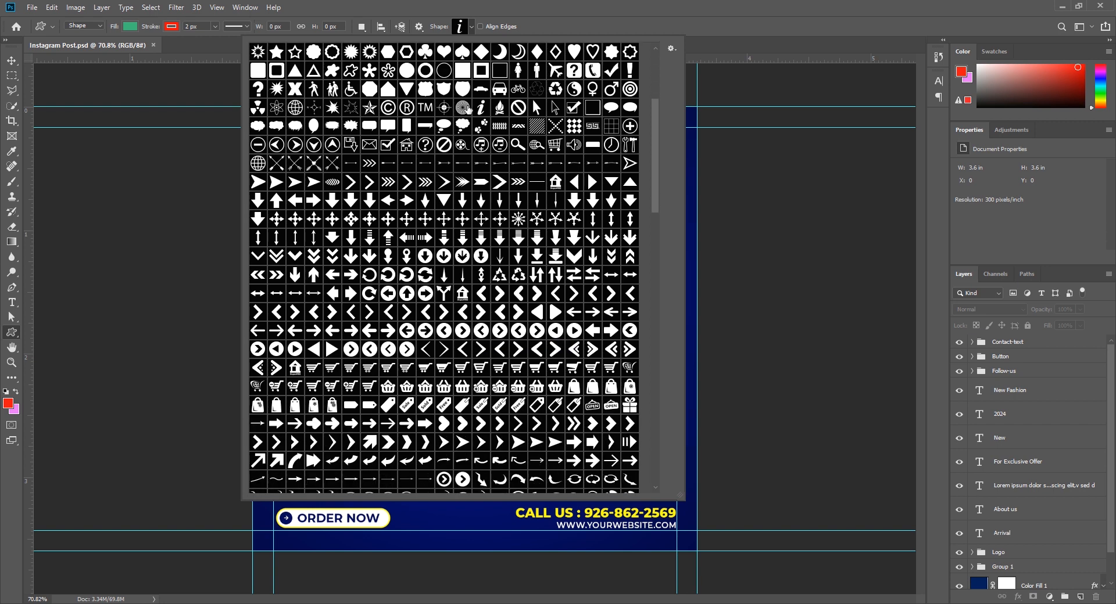
left_click(574, 126)
left_click(651, 5)
left_click_drag(233, 403, 286, 447)
Step: Remove the diamond-grid shape's stroke and fill the shape with yellow
left_click(171, 26)
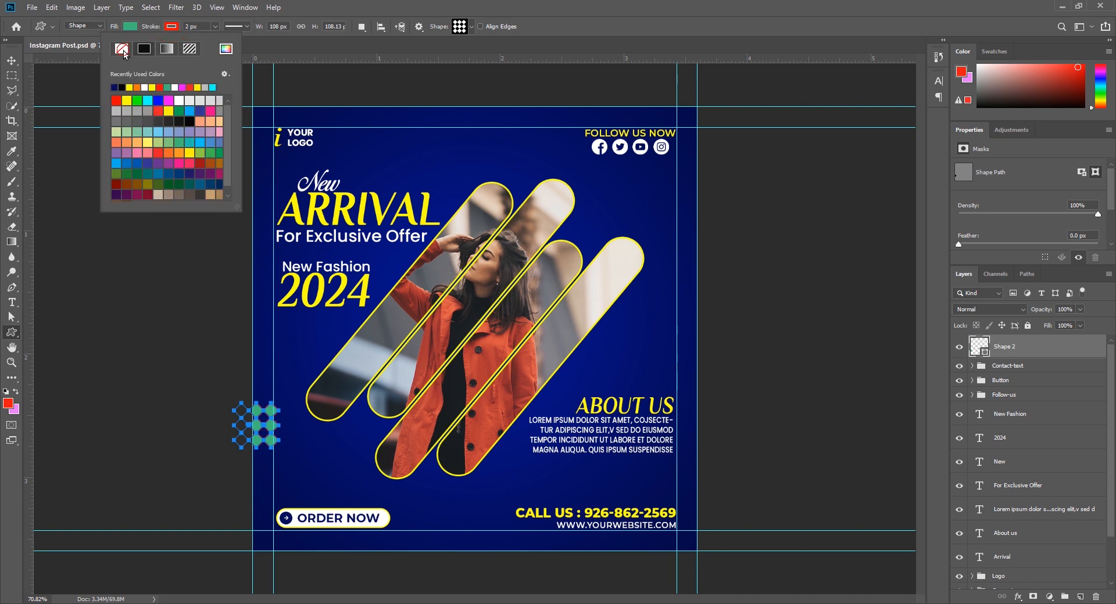
left_click(123, 50)
left_click(131, 27)
left_click(88, 87)
Step: Rotate the yellow grid shape about 45° and place it partly off the canvas's left edge, above the order button
left_click(11, 61)
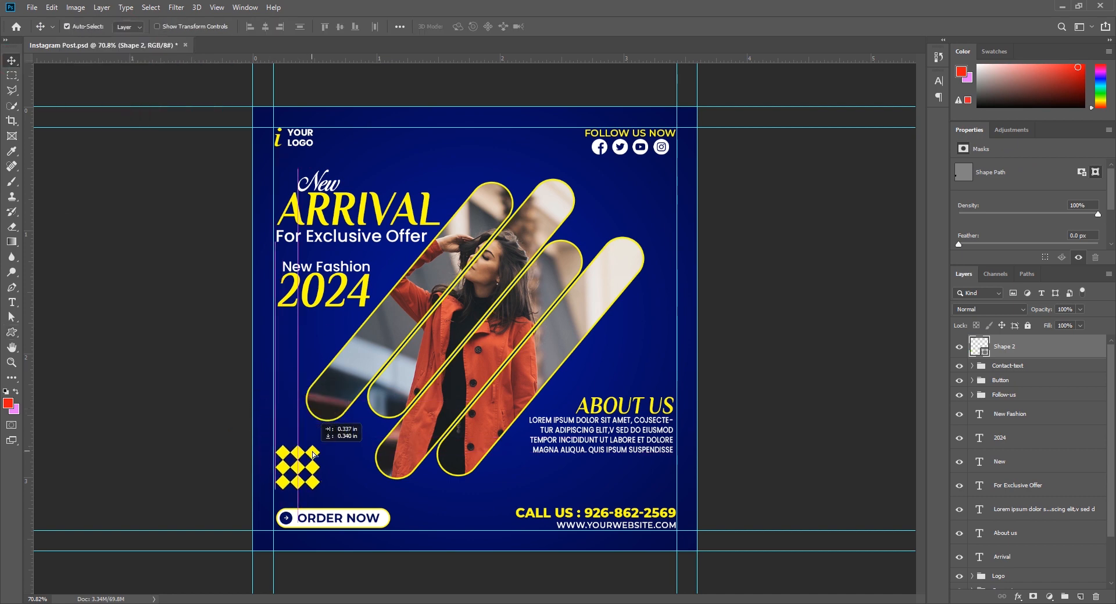
key("ctrl+t")
left_click_drag(277, 452, 308, 463)
left_click(485, 26)
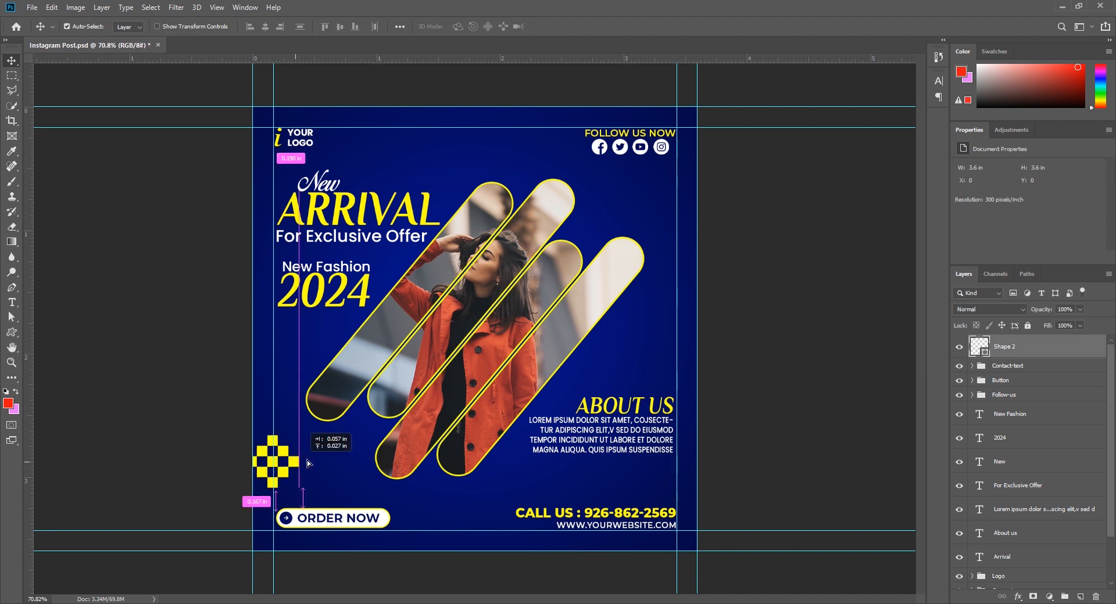
left_click(824, 324)
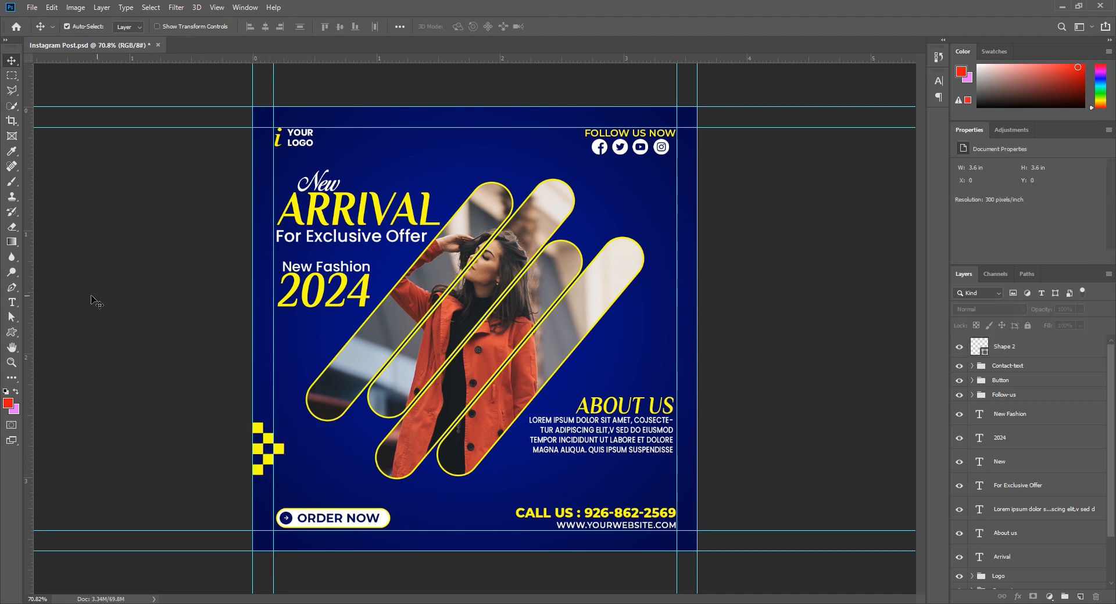
Step: Browse the custom shapes and draw a diagonal-stripes shape about 104 px square below the social icons
left_click(468, 26)
scroll(532, 81, "down", 10)
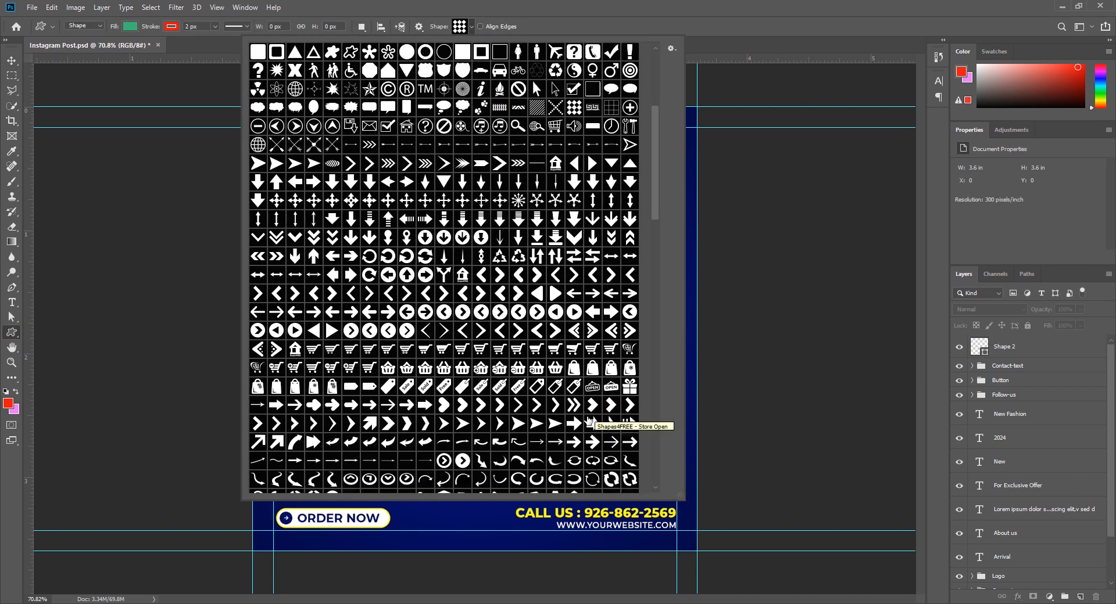
scroll(589, 418, "down", 10)
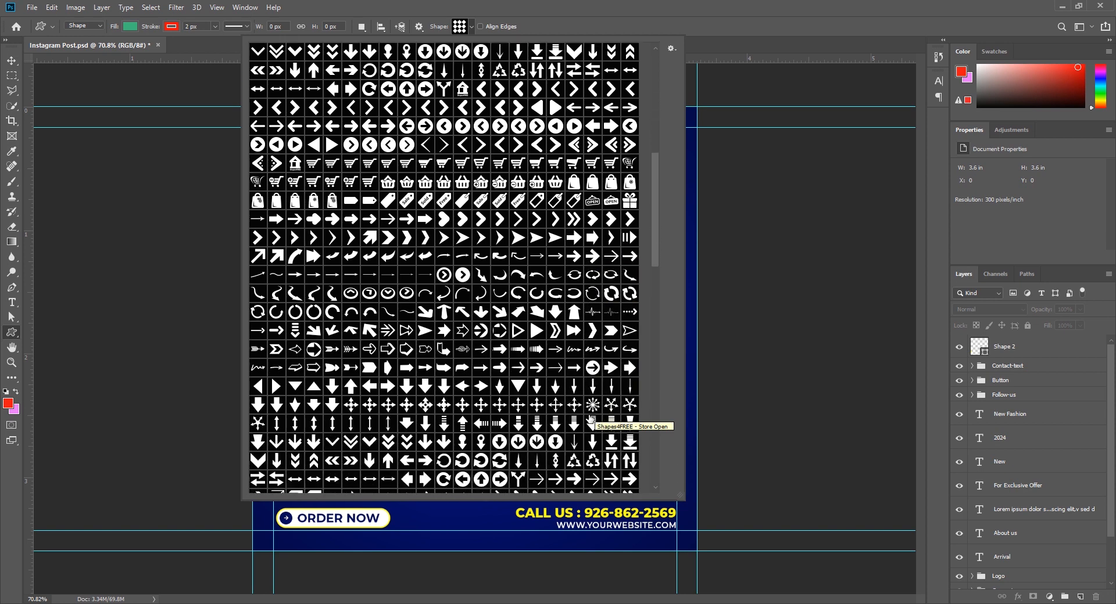
scroll(591, 418, "down", 8)
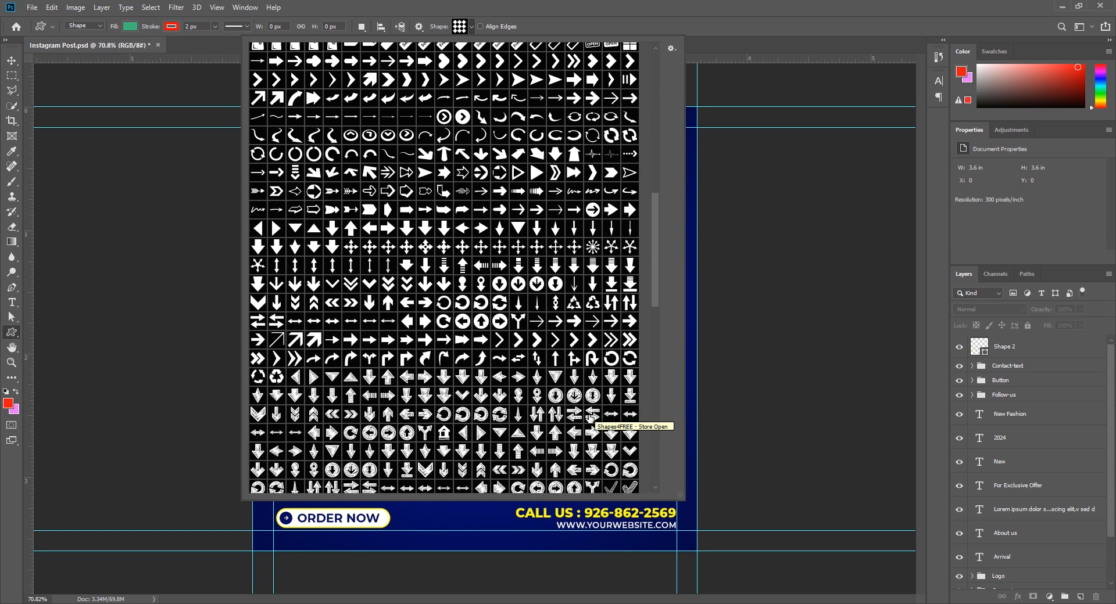
scroll(591, 417, "down", 8)
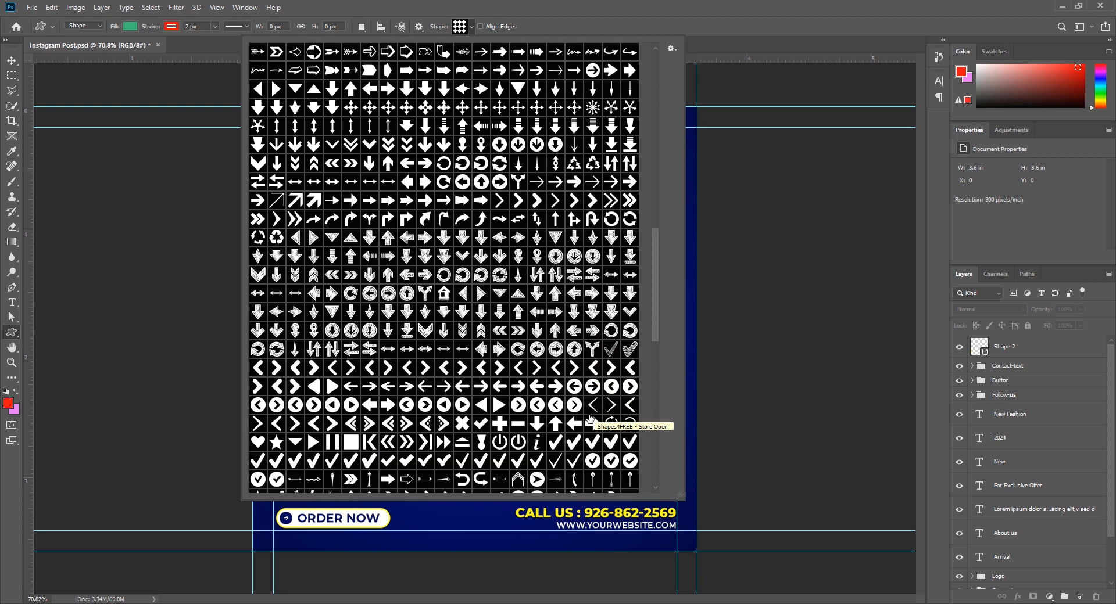
scroll(591, 418, "down", 7)
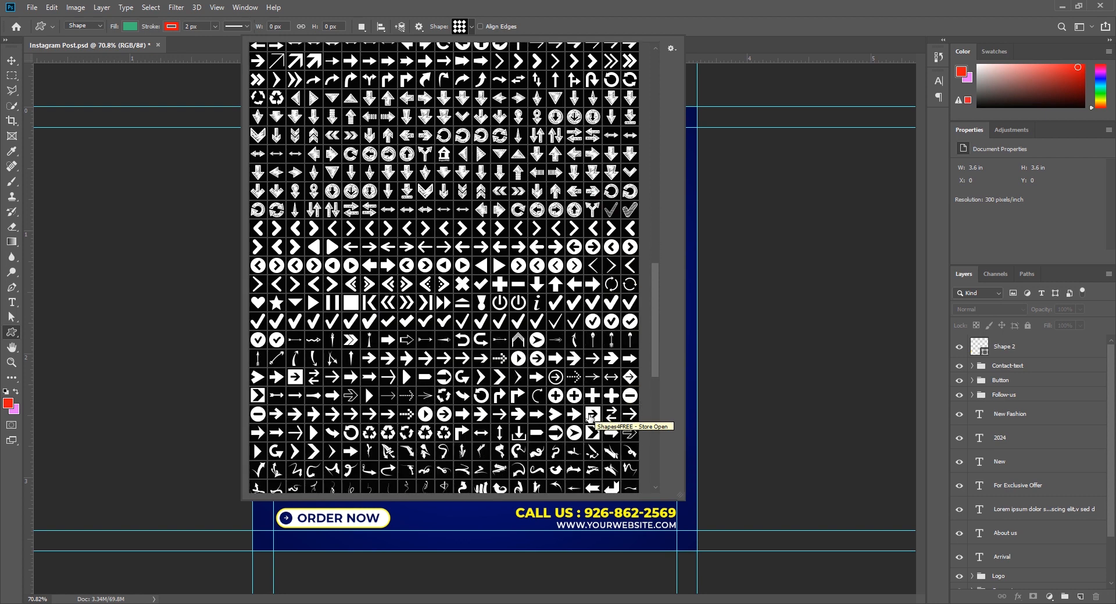
scroll(668, 361, "down", 7)
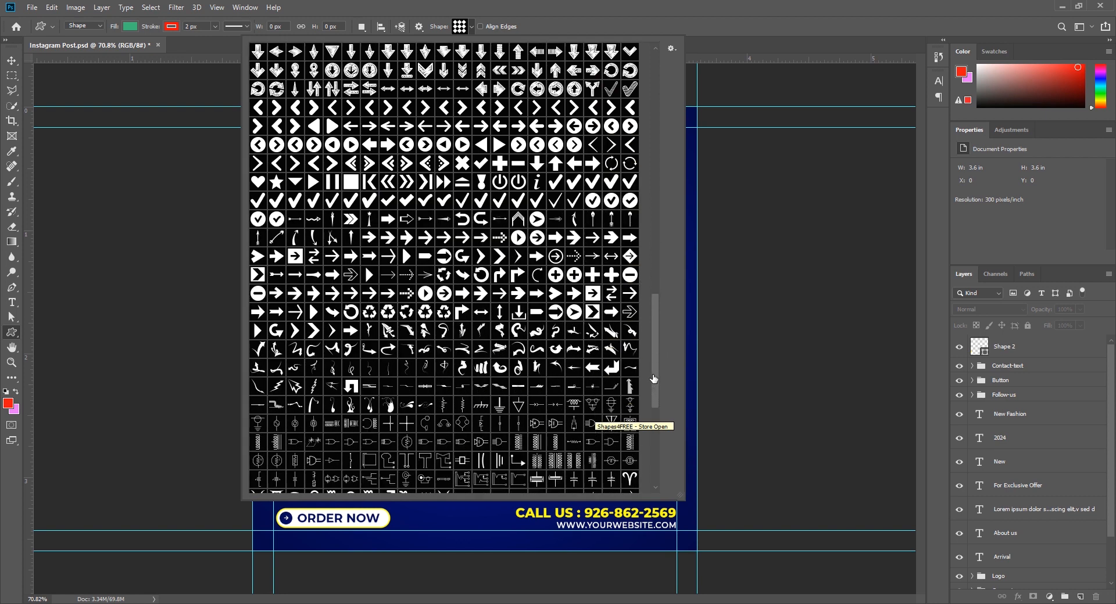
scroll(629, 412, "down", 8)
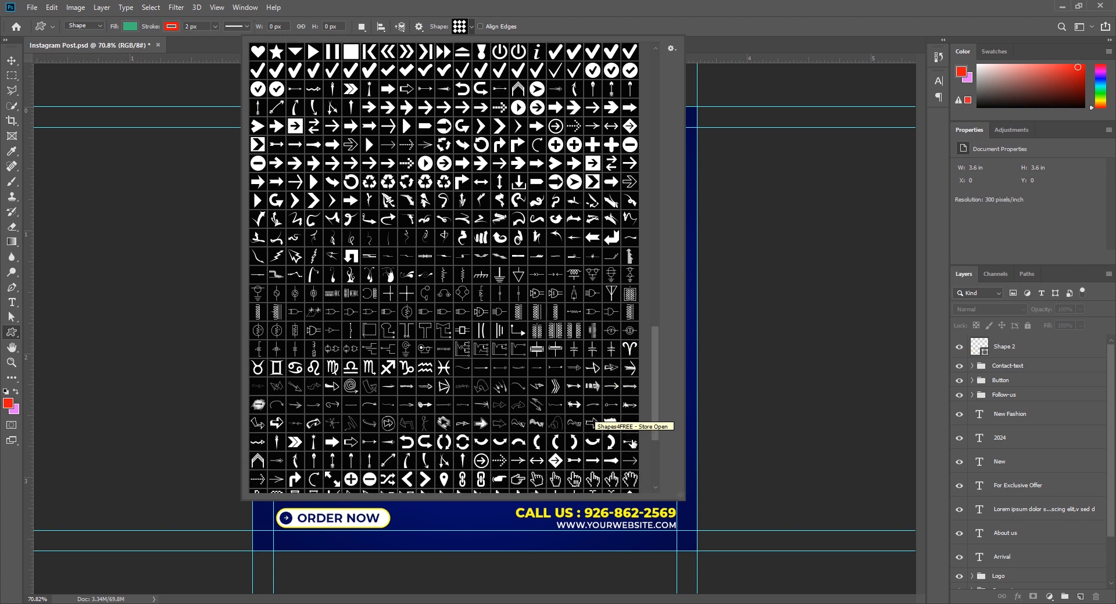
scroll(631, 443, "down", 7)
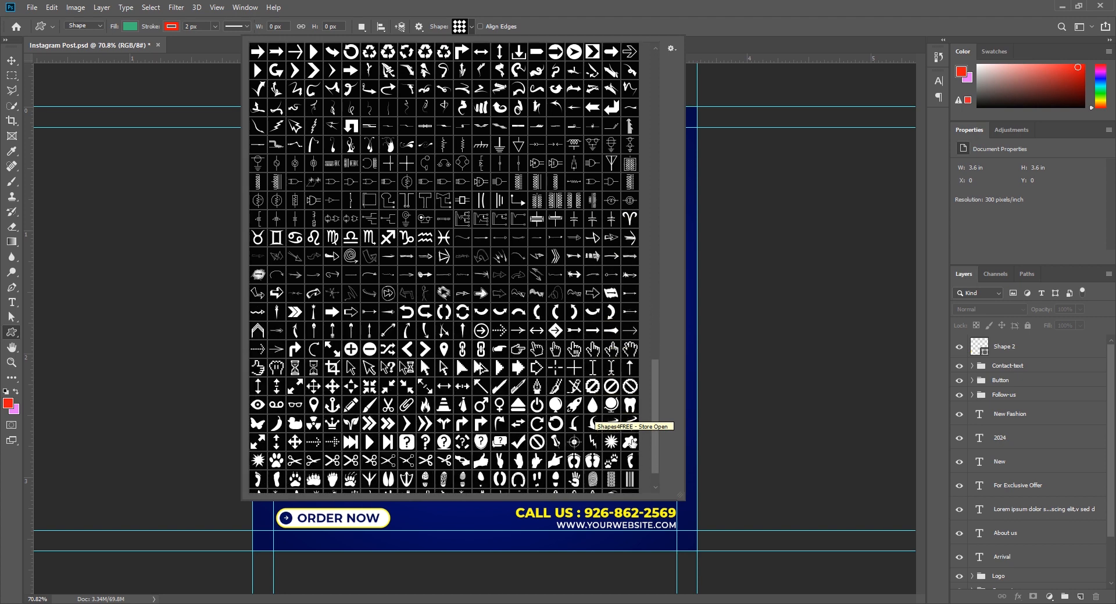
scroll(632, 444, "down", 2)
left_click_drag(655, 444, 664, 217)
scroll(560, 237, "up", 5)
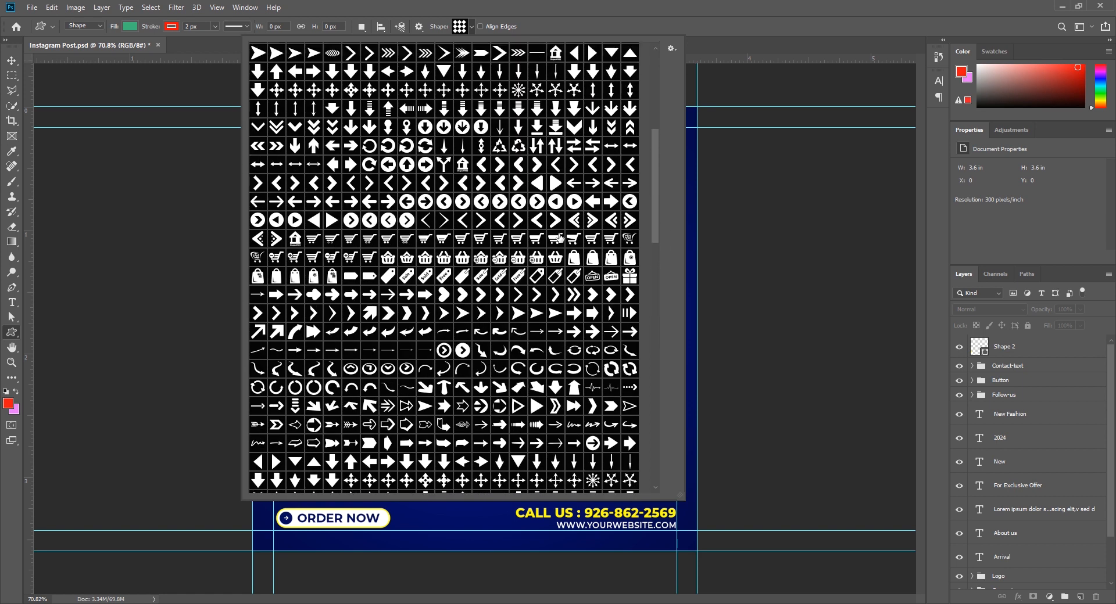
scroll(540, 155, "up", 7)
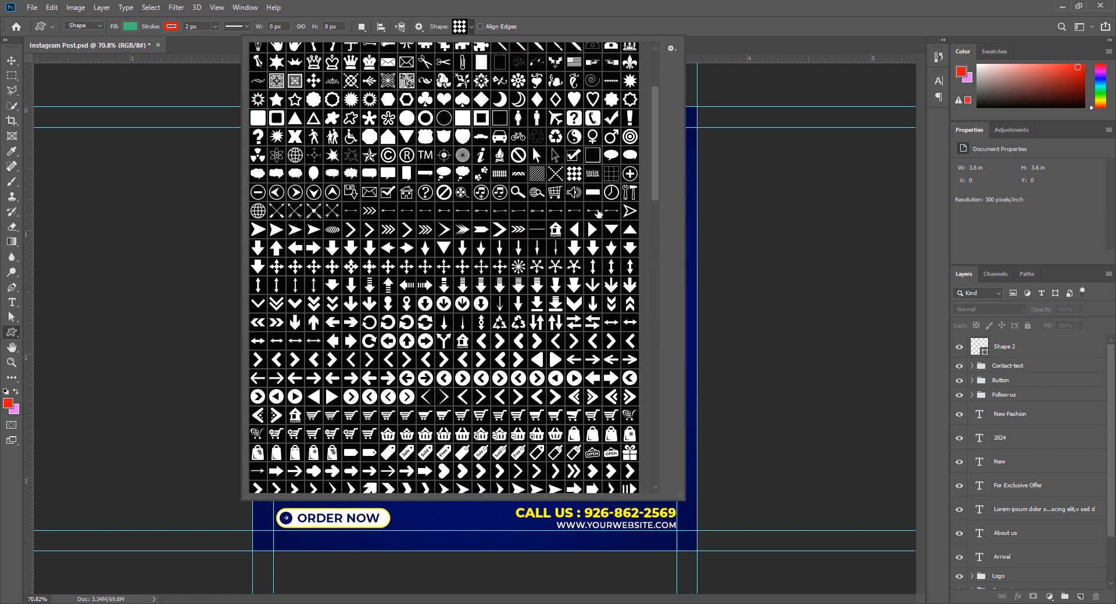
double_click(538, 155)
left_click_drag(633, 184, 678, 228)
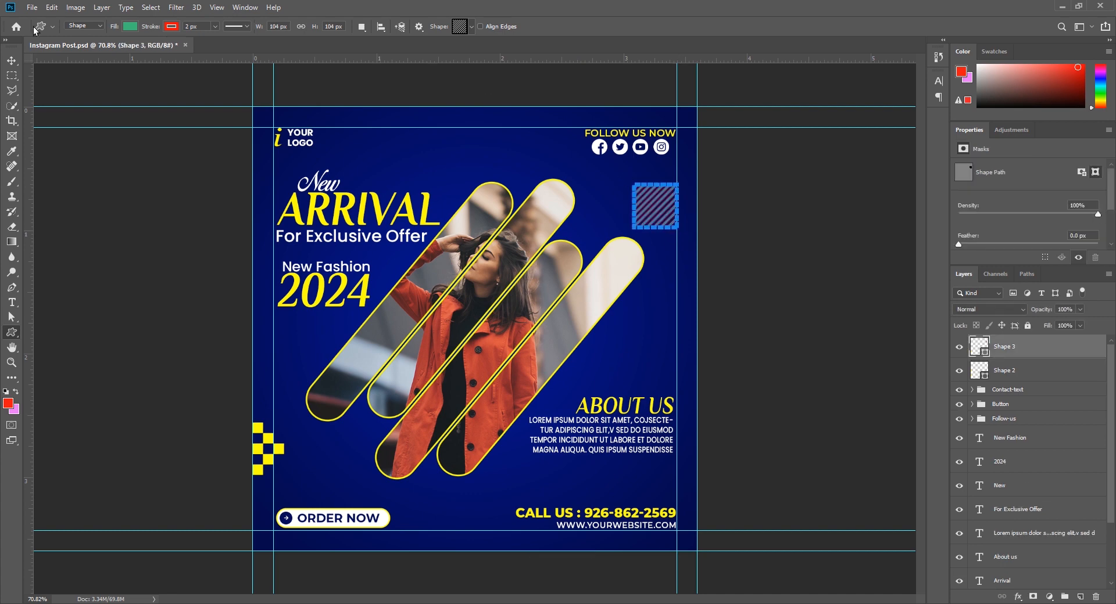
Step: Remove the striped shape's stroke and fill the stripes with yellow
left_click(131, 26)
left_click(119, 49)
left_click(10, 61)
left_click(176, 160)
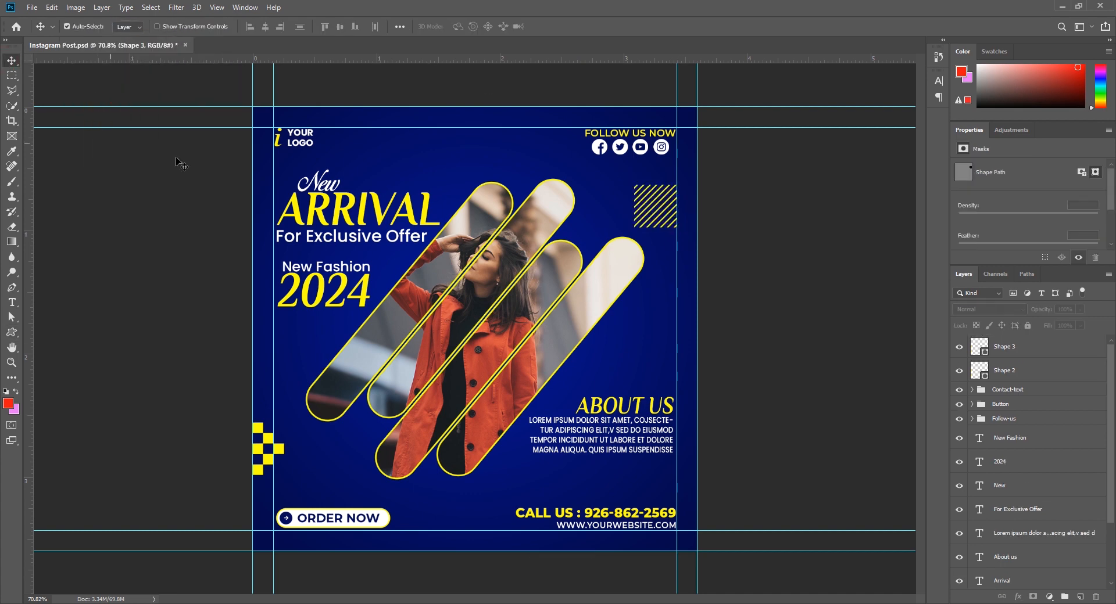
Step: Move the striped shape to the middle of the canvas's upper edge so that it lies mostly off the canvas
left_click(656, 207)
left_click(657, 206)
key("ctrl+t")
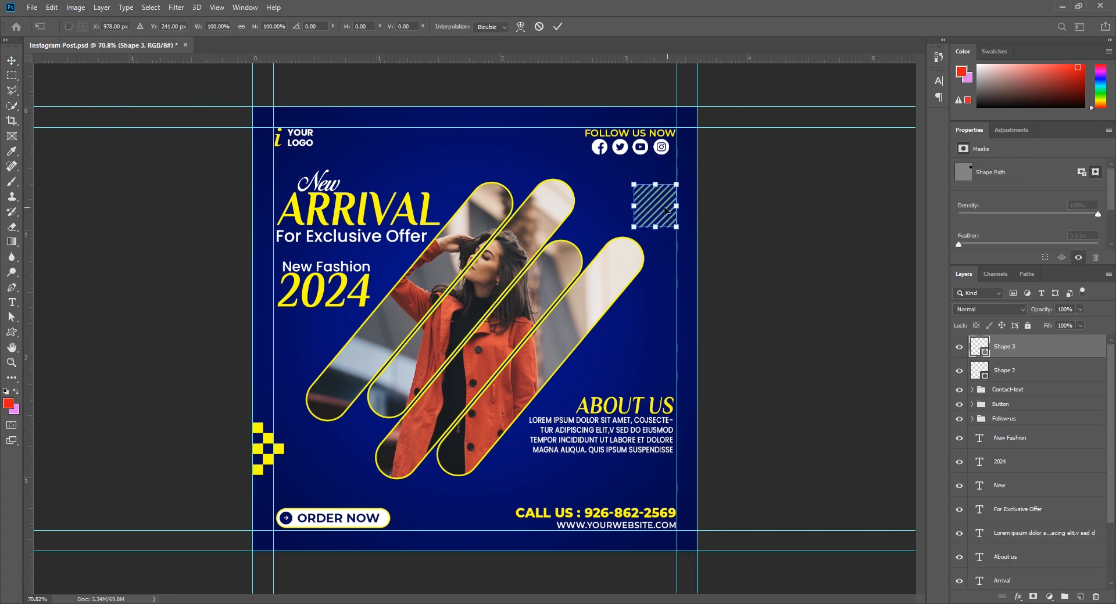
mouse_move(653, 208)
left_mouse_down()
mouse_move(680, 200)
mouse_move(473, 135)
mouse_move(471, 97)
left_mouse_up()
key("Return")
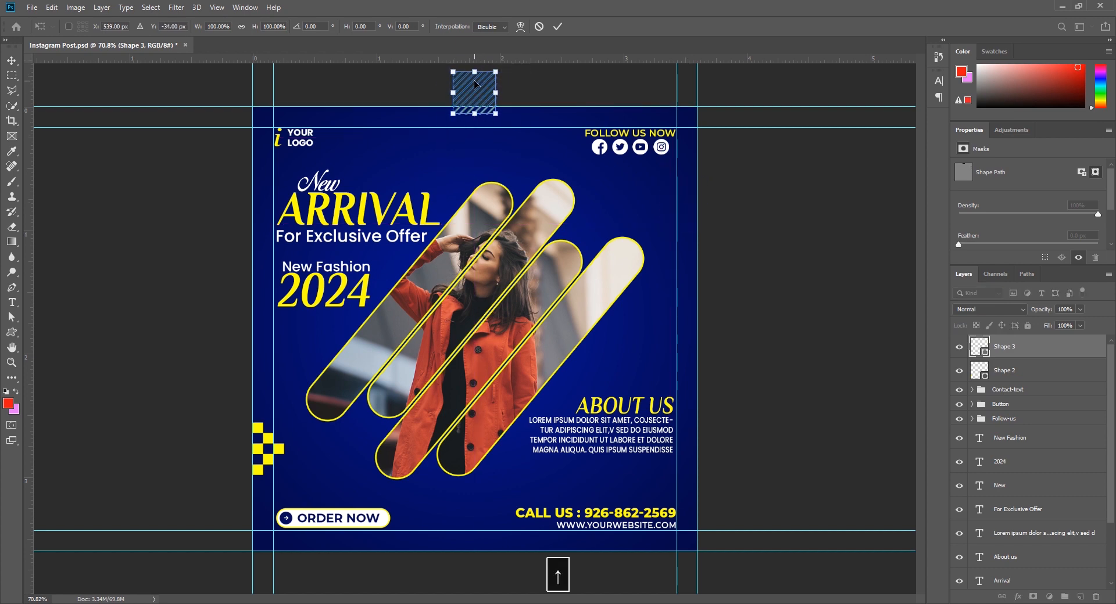
Step: Duplicate the striped shape, rotate the copy about 45°, and place it half off the canvas's right edge, above the About Us heading
key("ctrl+j")
key("ctrl+t")
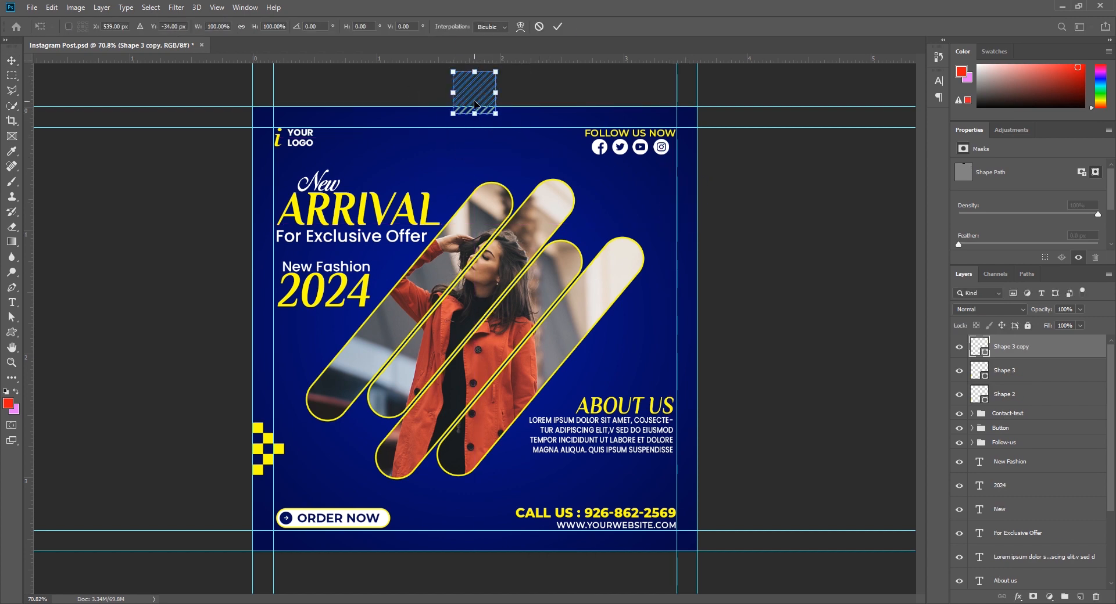
left_click_drag(472, 93, 702, 356)
left_click(557, 26)
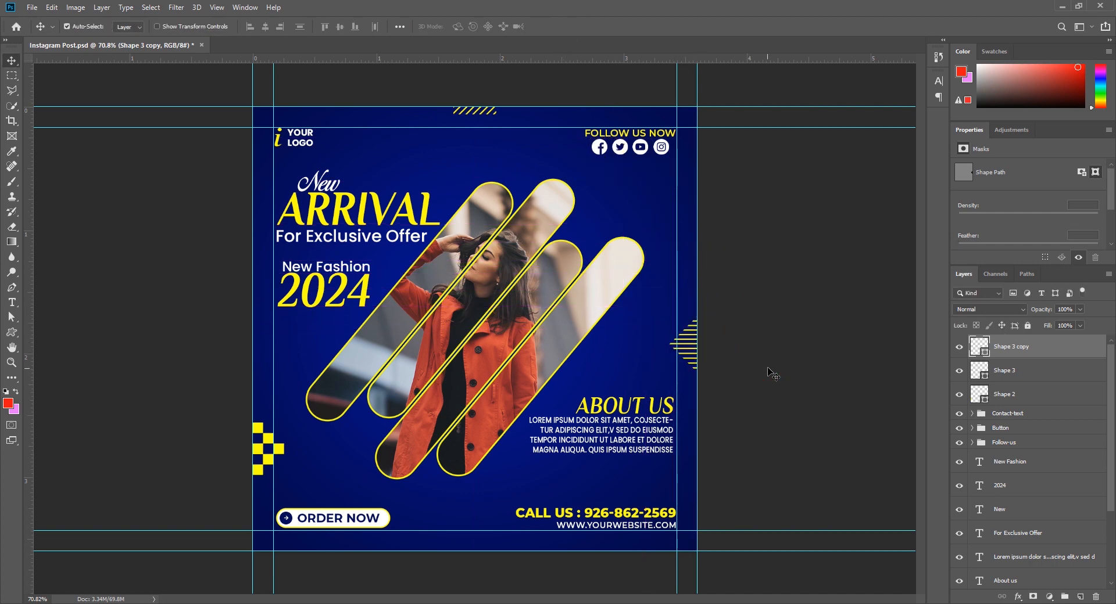
left_click(772, 374)
Step: Change the fill of both striped shapes, at the canvas's right and upper edges, to white
key("u")
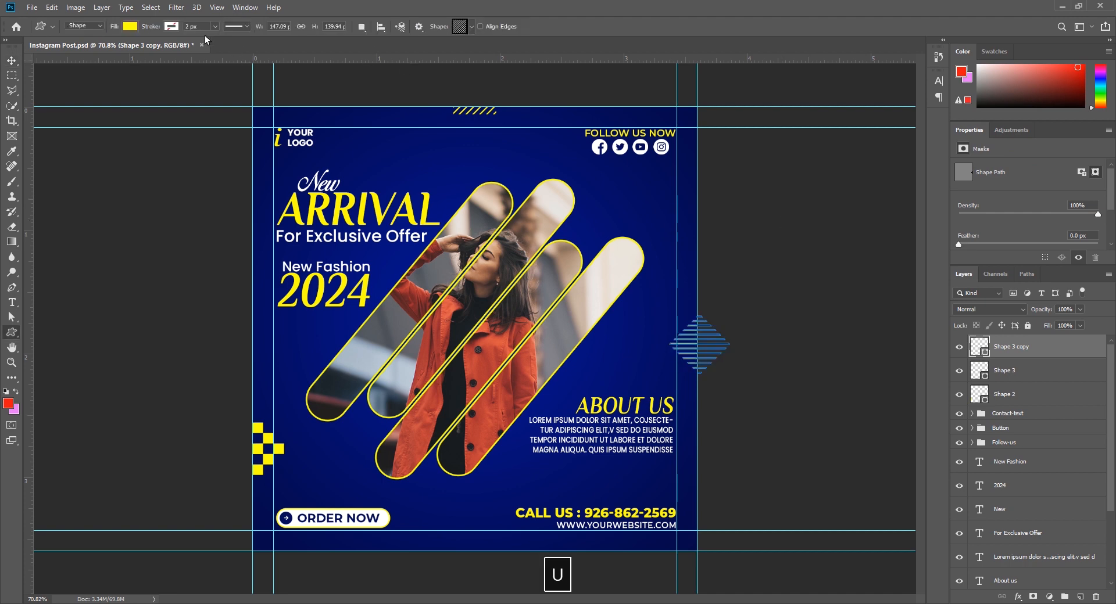
left_click(130, 26)
left_click(8, 57)
left_click(134, 261)
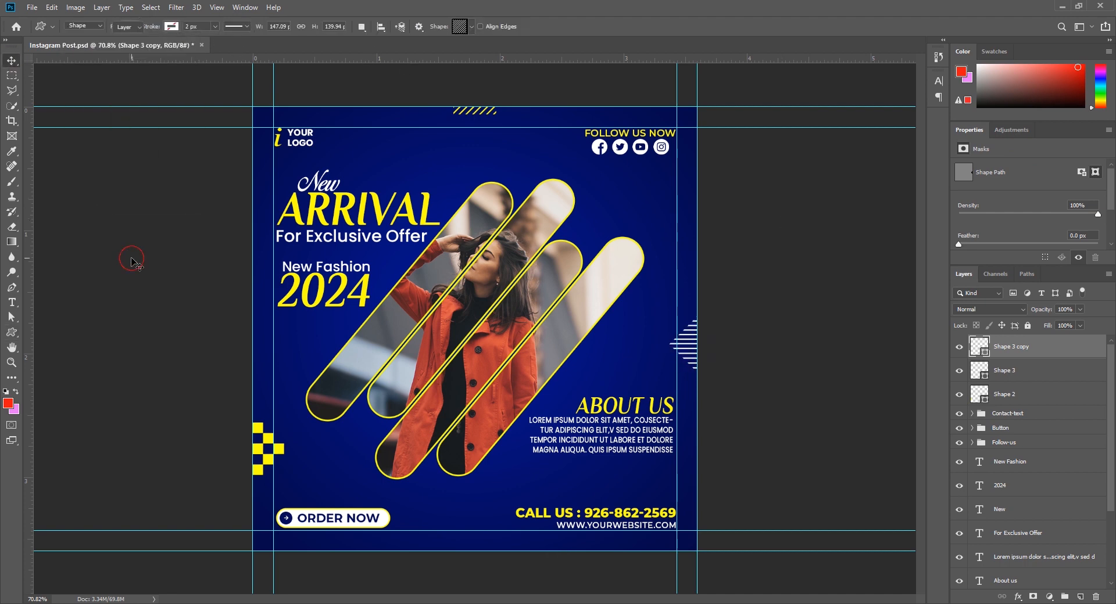
left_click(470, 109)
left_click(483, 116)
key("u")
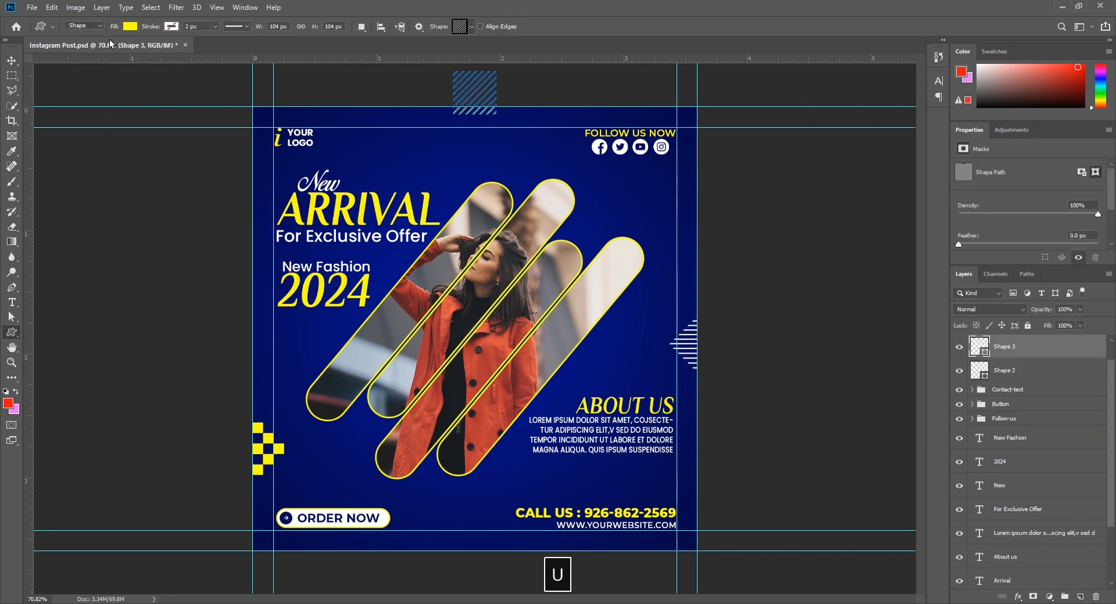
left_click(130, 27)
left_click(8, 58)
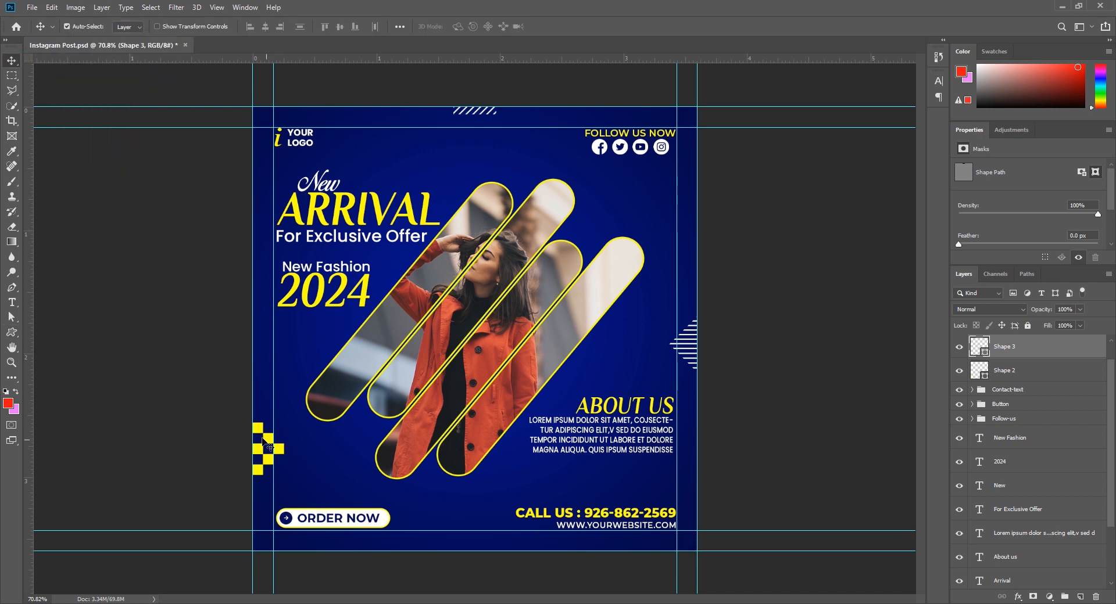
Step: Remove the fill of the grid shape at the canvas's left edge and give it a yellow stroke
left_click(270, 443)
key("u")
left_click(130, 26)
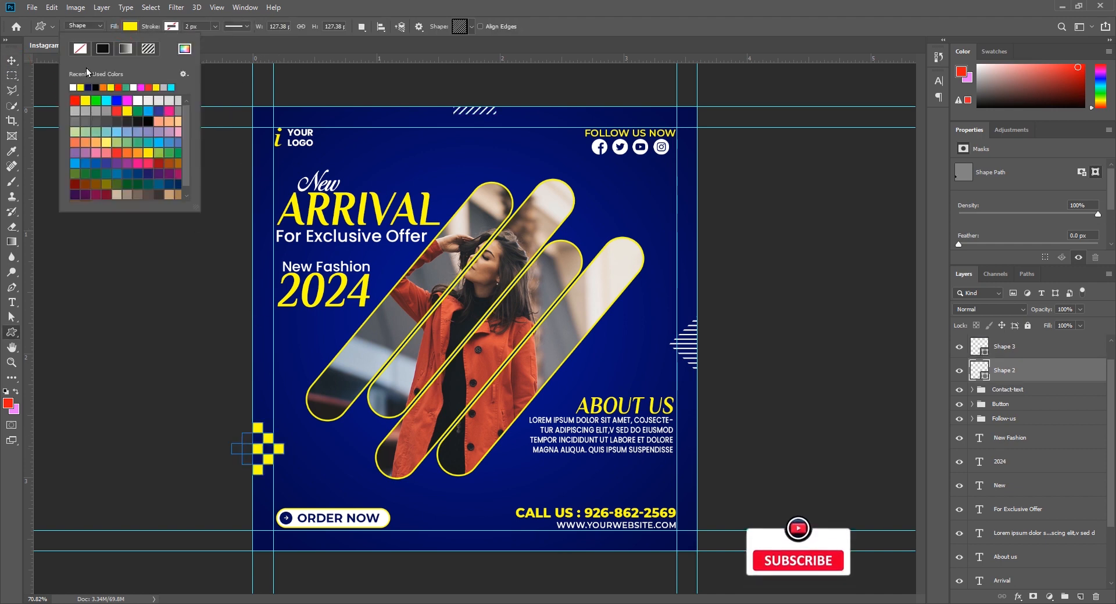
left_click(171, 26)
left_click(122, 87)
left_click(193, 26)
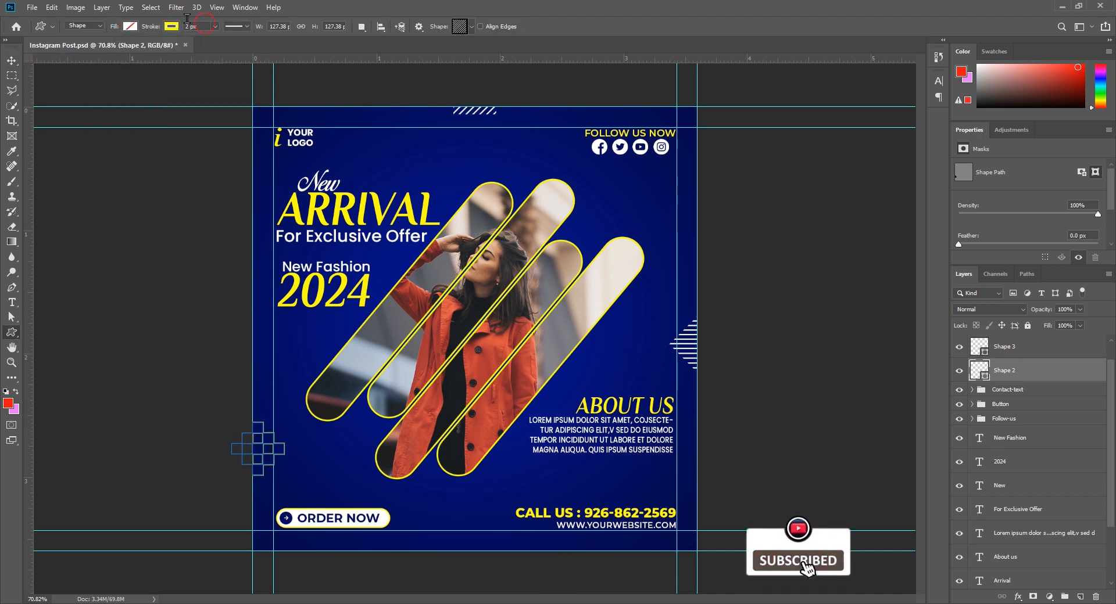
Step: Try a 6 px stroke on the grid shape and reduce it to a thin outline
key("Up")
key("Up")
key("Return")
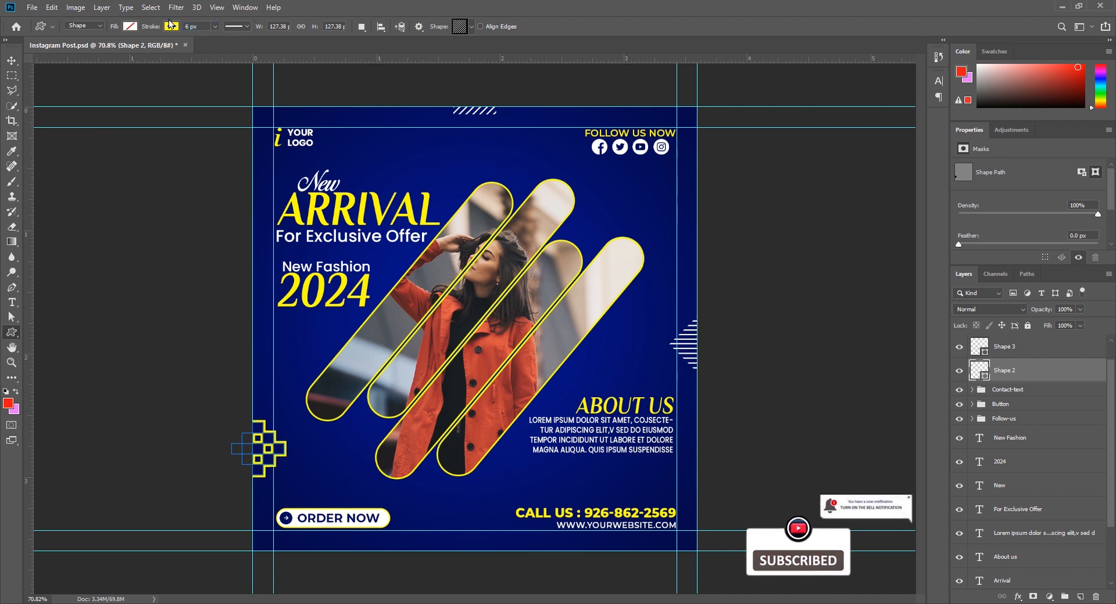
key("Down")
key("Down")
key("Down")
key("Down")
key("Return")
left_click(11, 60)
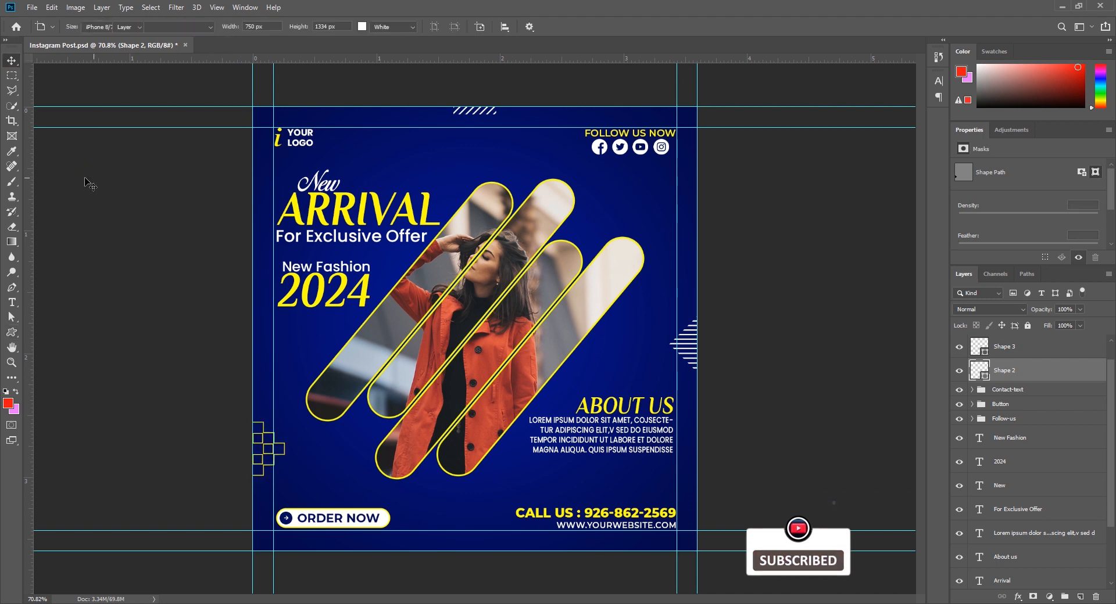
left_click(90, 182)
Step: Draw a three-sided polygon about 63 px in size between the grid shape and the photo bars
right_click(16, 305)
right_click(16, 334)
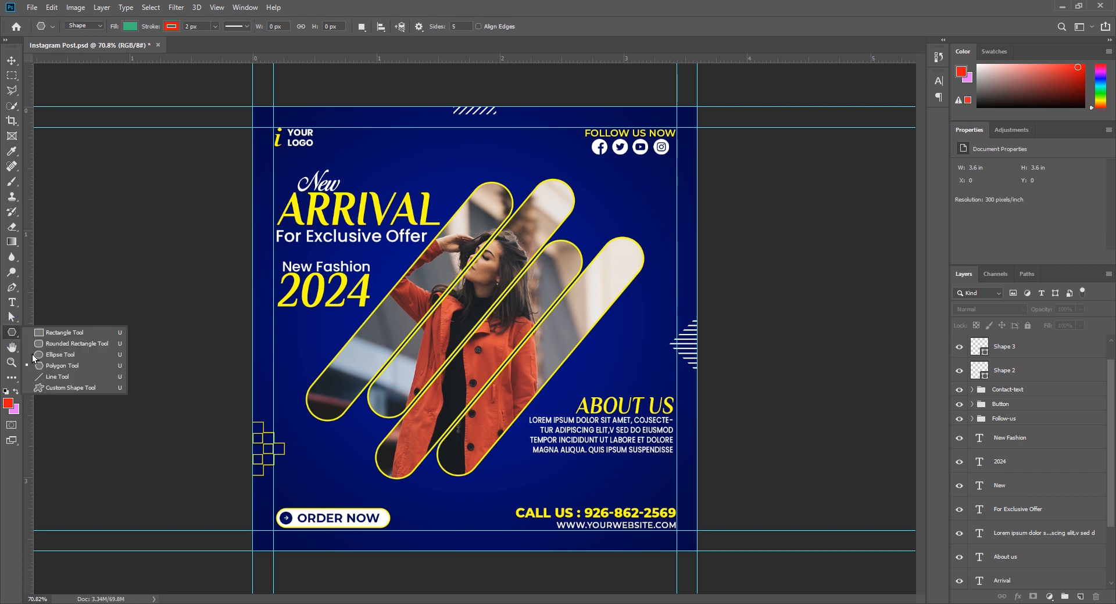
left_click(46, 368)
type("3")
key("Return")
left_click_drag(318, 445, 330, 457, "shift")
Step: Remove the triangle's stroke, fill it with yellow, and move it slightly lower above the order button
left_click(171, 27)
left_click(119, 48)
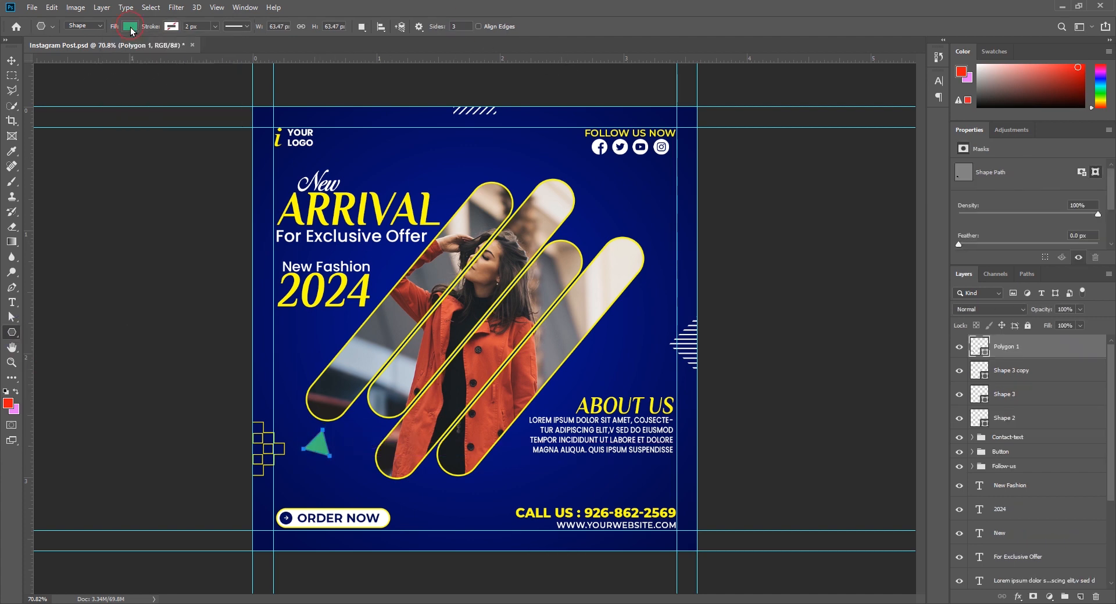
left_click(130, 26)
left_click(73, 87)
left_click(12, 60)
left_click_drag(323, 451, 329, 474)
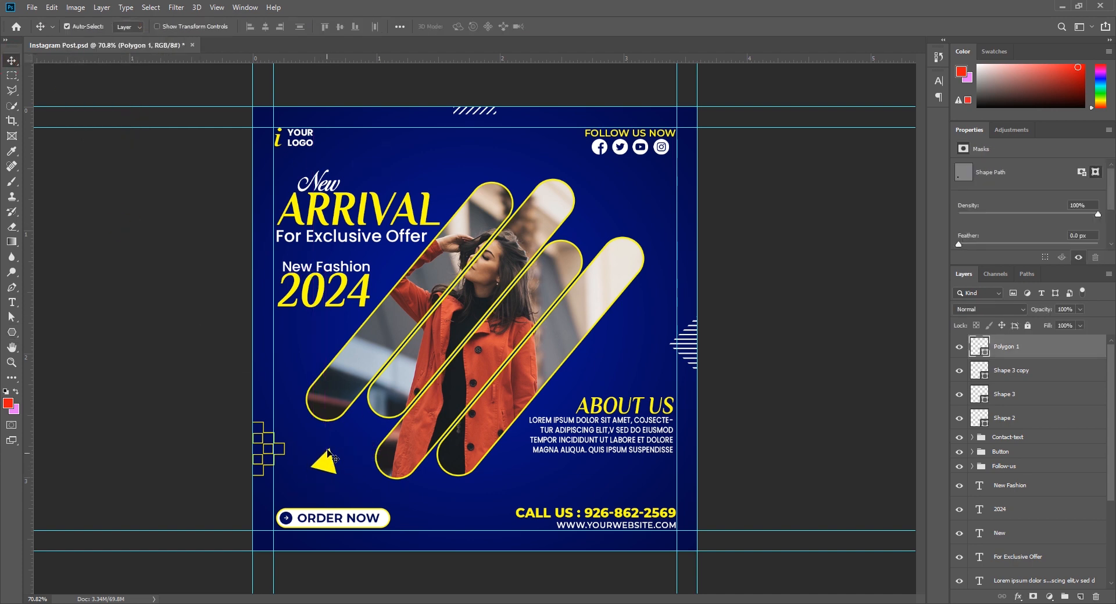
Step: Change the triangle's fill to white and place a copy of it below the social icons, beside the photo bars
key("u")
left_click(130, 27)
left_click(11, 60)
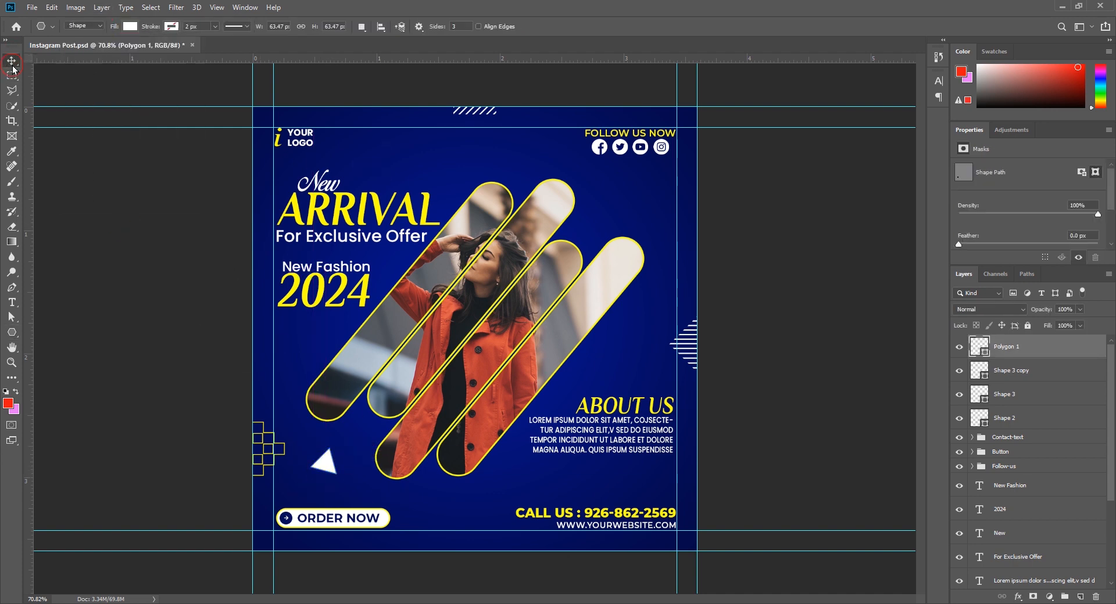
left_click_drag(324, 462, 616, 197)
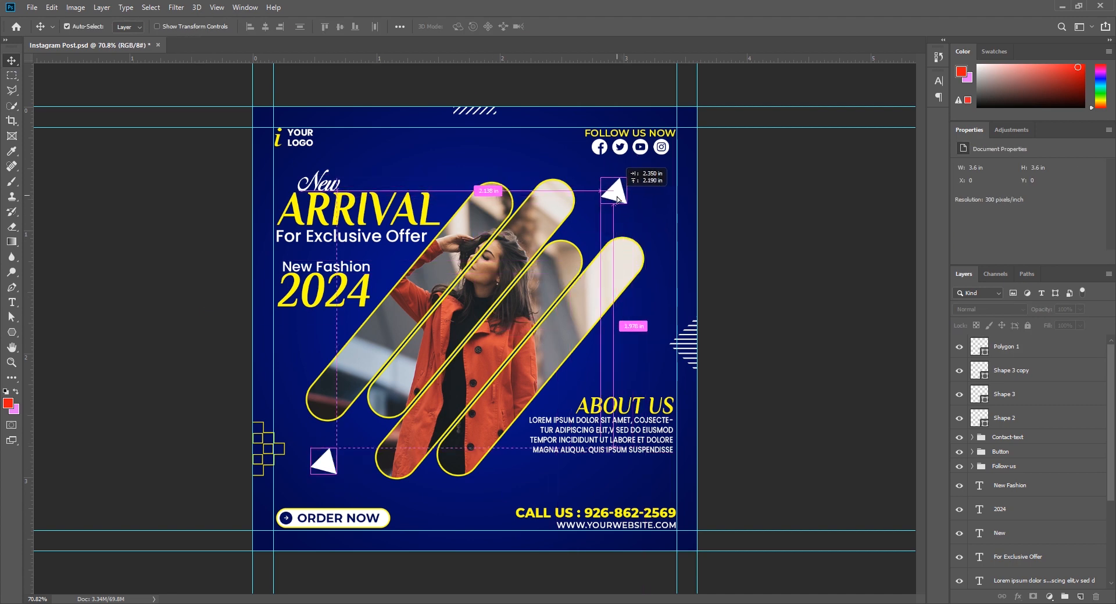
Step: Turn the copied triangle into an outline with no fill and a 4 px yellow stroke
key("u")
left_click(130, 26)
left_click(170, 28)
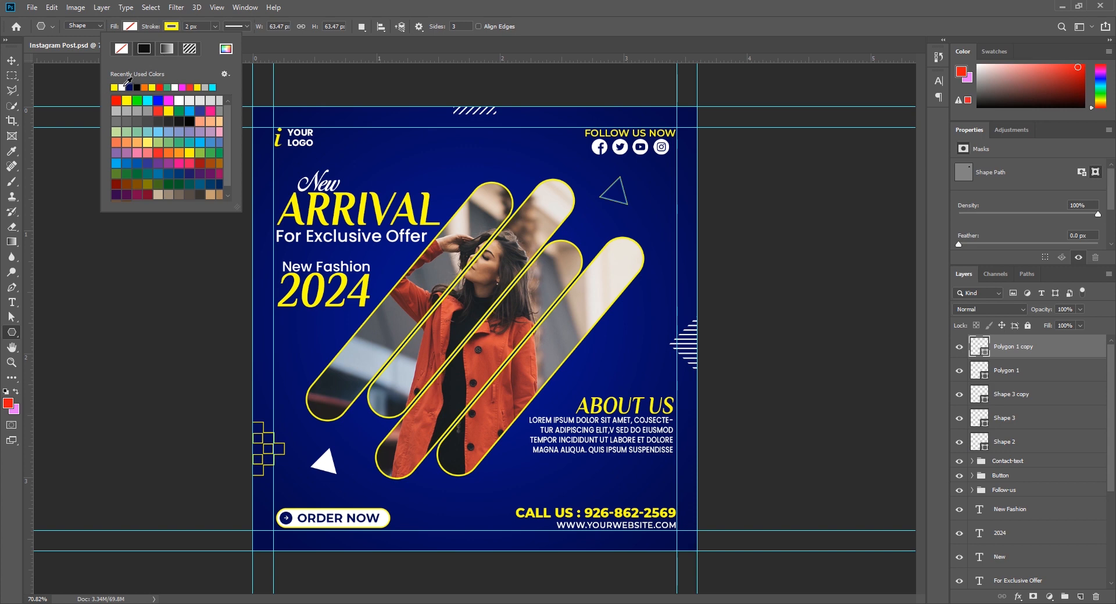
left_click_drag(201, 27, 87, 26)
type("4")
key("Return")
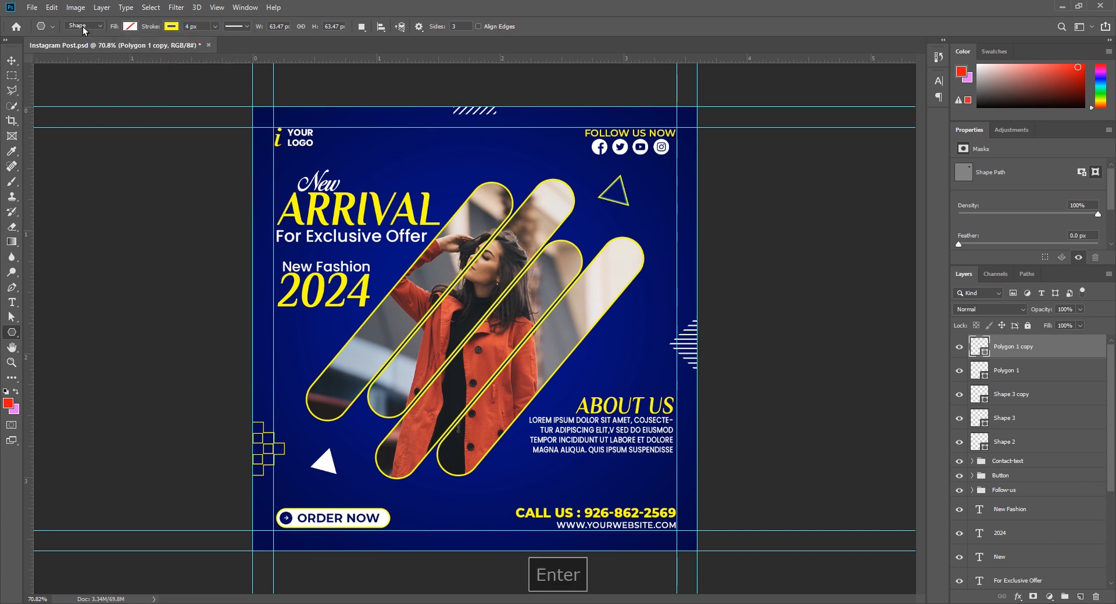
left_click(12, 65)
Step: Draw a yellow-outlined circle about 52 px across between the photo bars and the striped shape, above the About Us heading
left_click(23, 331)
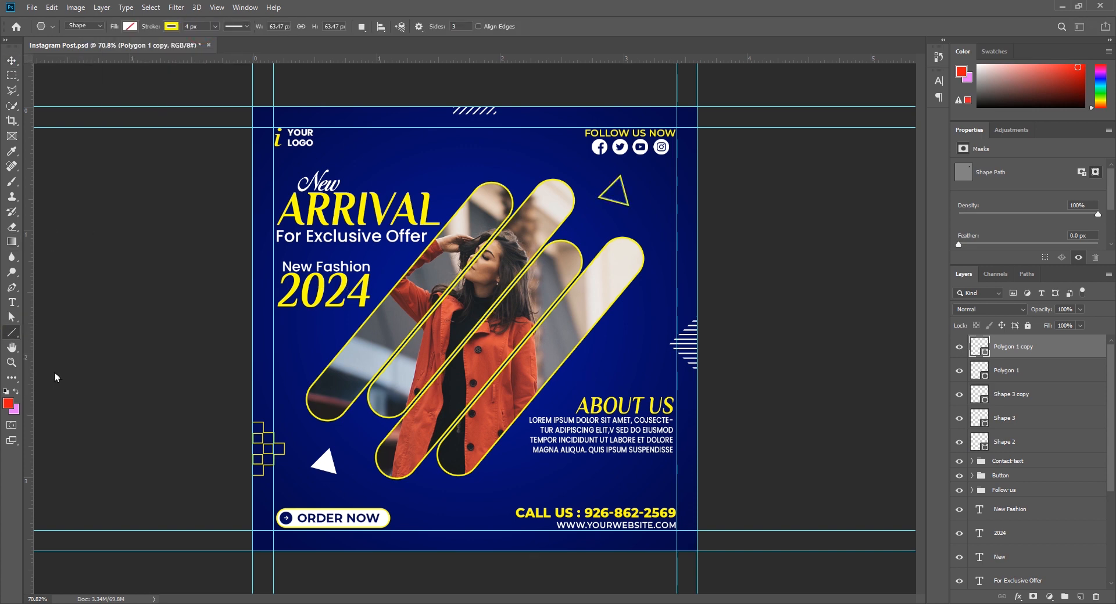
right_click(24, 332)
left_click(58, 351)
left_click_drag(611, 347, 632, 368)
key("v")
scroll(638, 368, "up", 4)
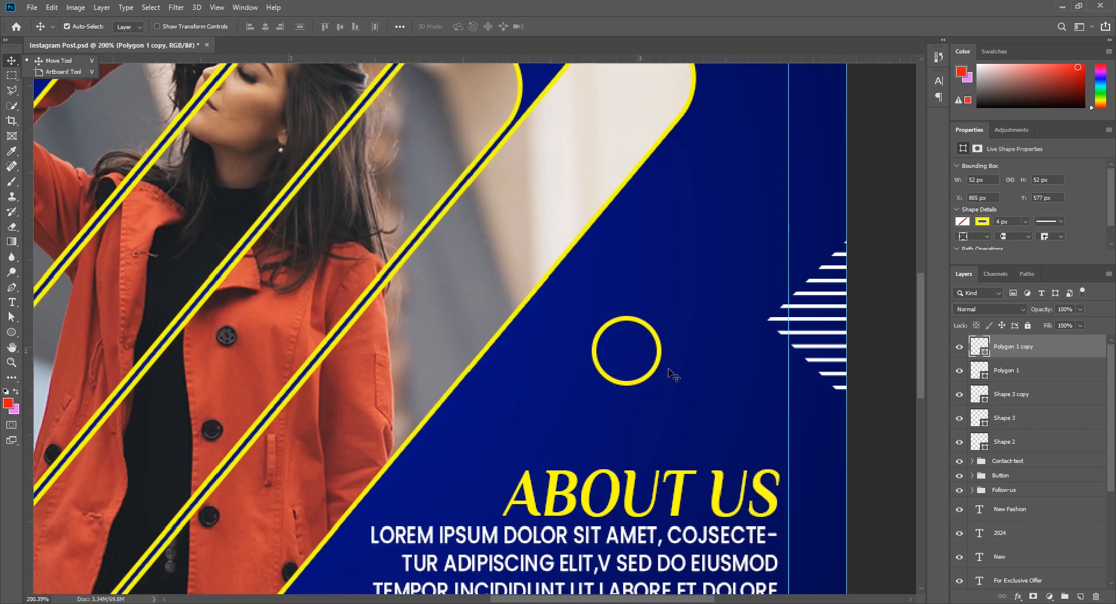
scroll(658, 363, "down", 4)
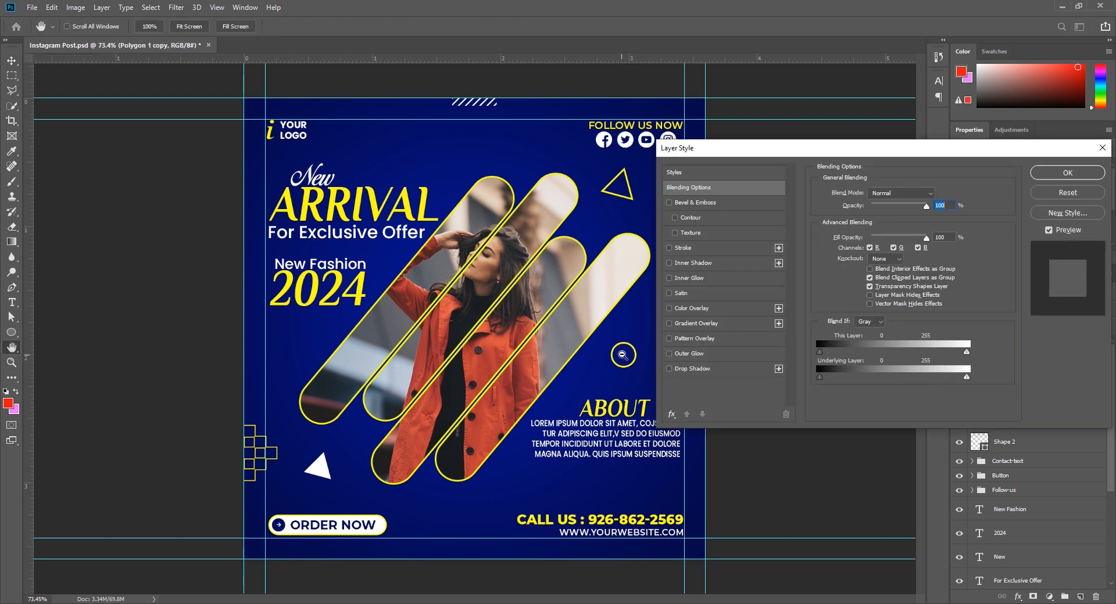
scroll(637, 367, "down", 1)
scroll(637, 369, "down", 5)
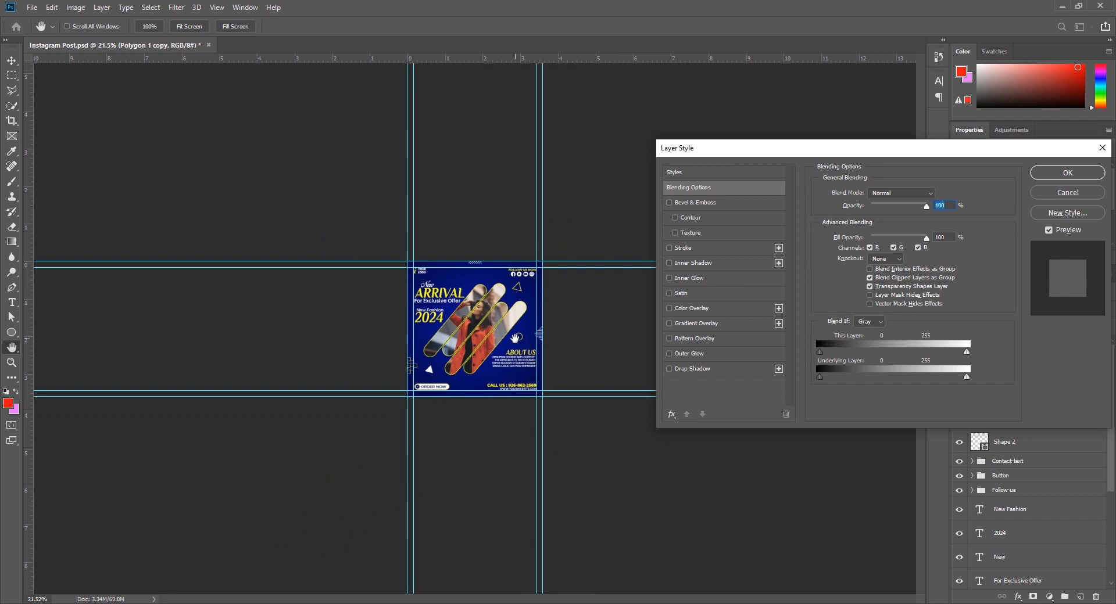
Step: Give the outlined triangle and circle layer a drop shadow with Normal blend mode and 100% opacity
scroll(615, 343, "down", 1)
scroll(599, 380, "up", 8)
scroll(600, 380, "down", 6)
scroll(599, 379, "up", 5)
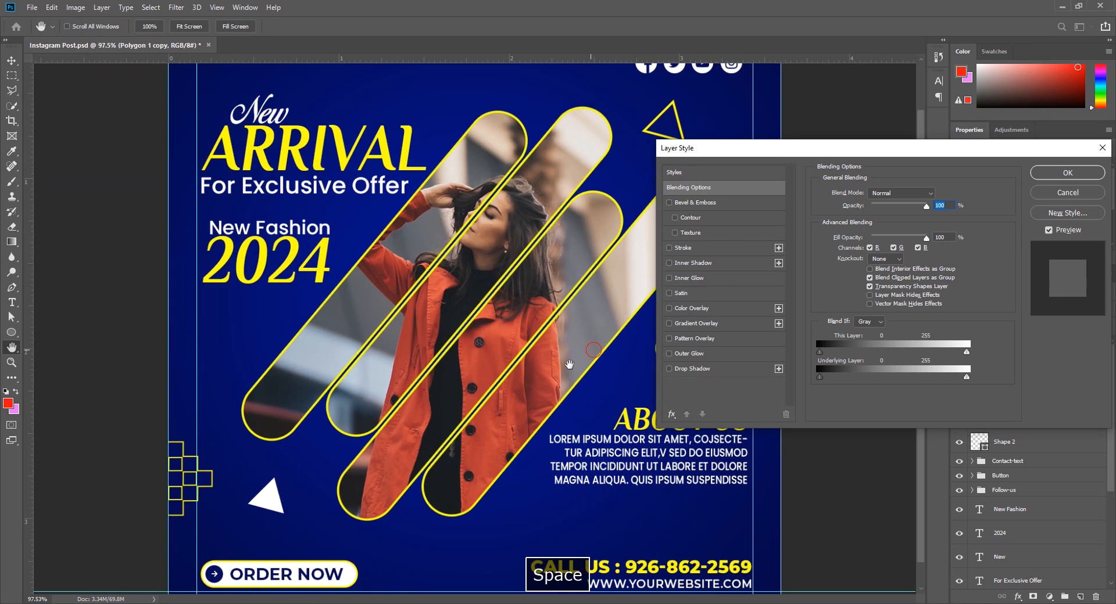
left_click_drag(569, 362, 591, 375)
left_click_drag(823, 158, 962, 119)
left_click(837, 330)
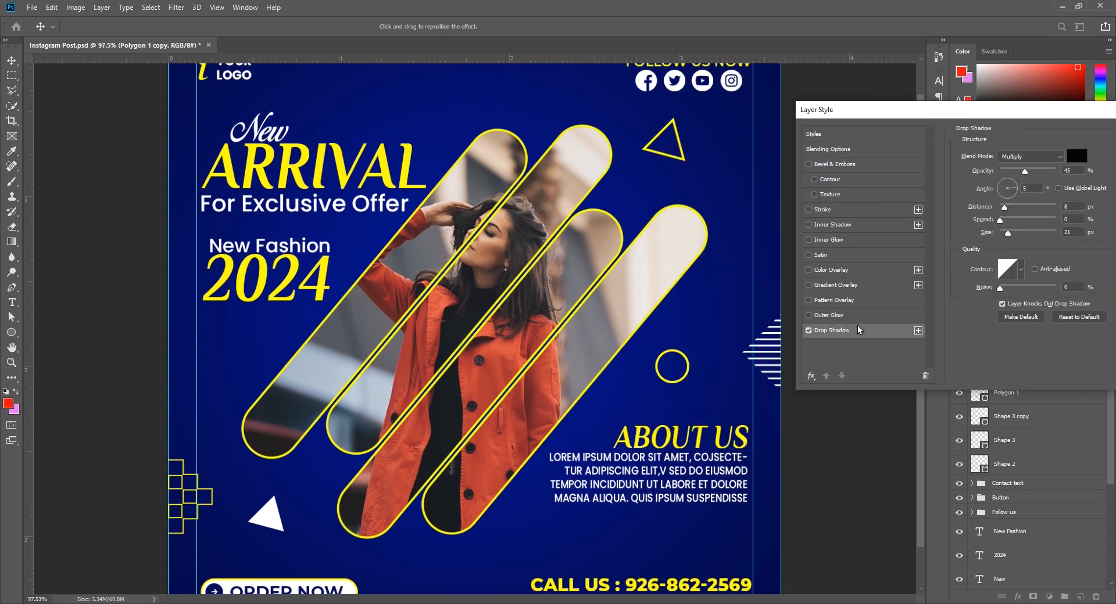
left_click_drag(1025, 172, 1059, 173)
left_click(1030, 157)
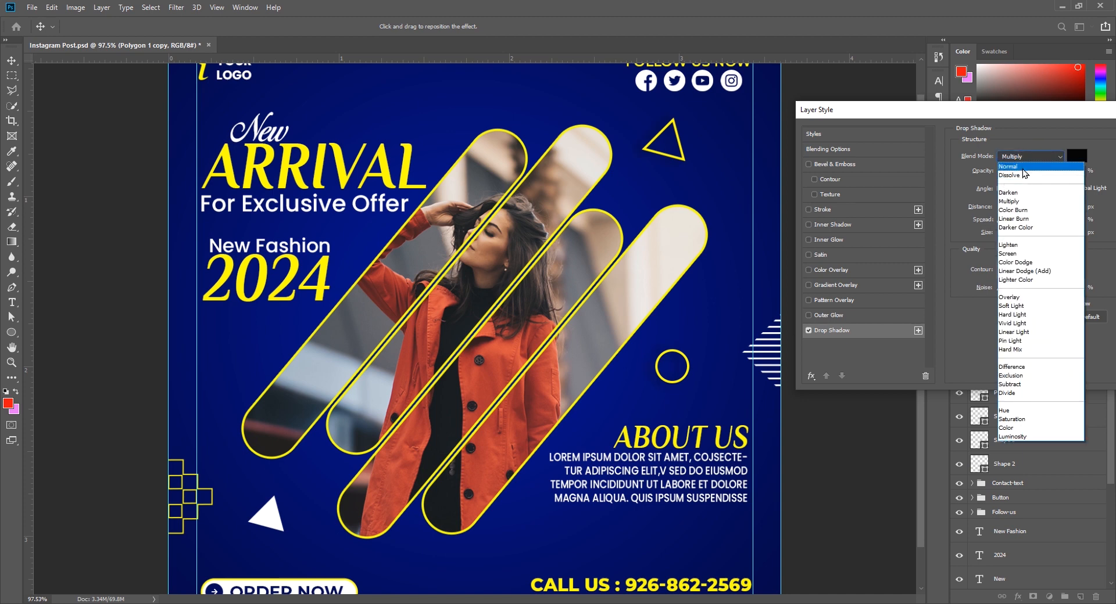
left_click(1020, 167)
Step: Set the outline shapes' shadow to a 149° angle, 51 px distance and 128 px size
left_click_drag(1005, 208, 977, 200)
left_click_drag(1008, 233, 1031, 233)
left_click_drag(673, 362, 697, 376)
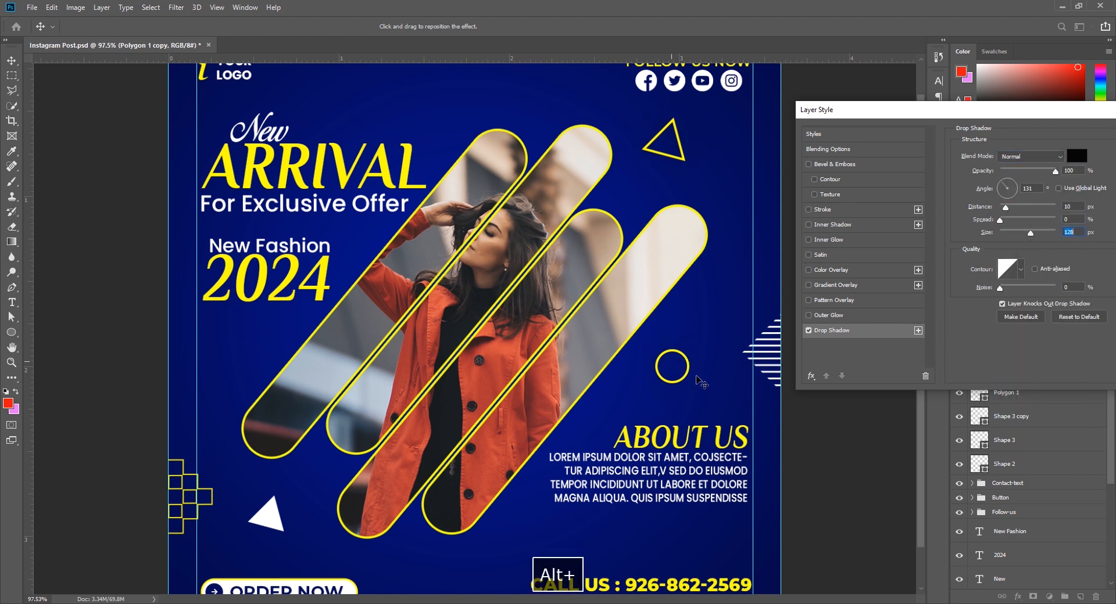
left_click_drag(1075, 112, 875, 112)
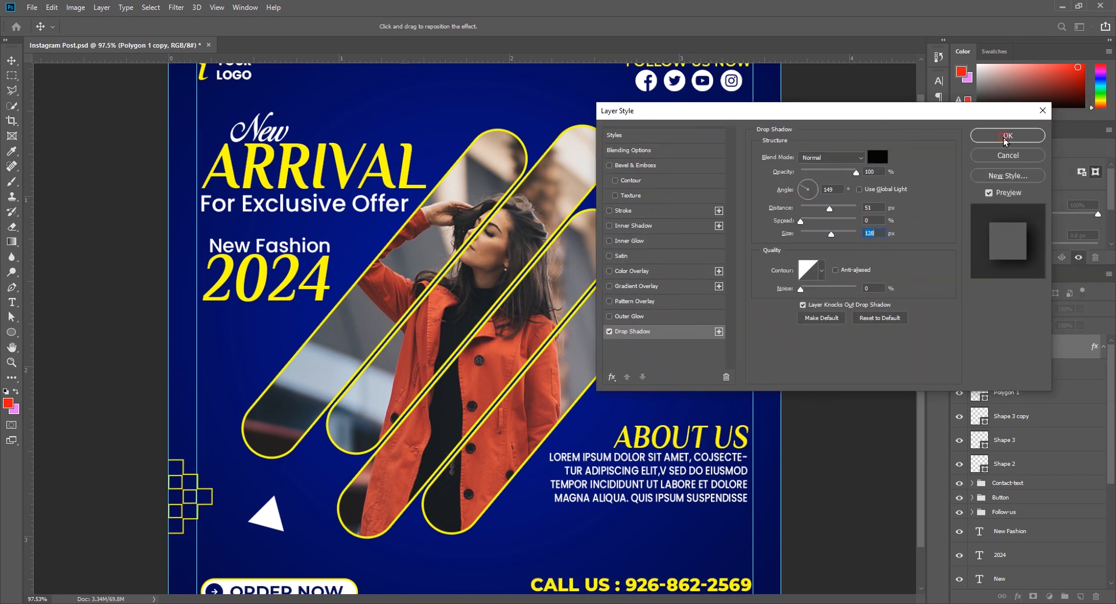
left_click(1007, 139)
Step: Thicken the yellow stroke of the circle and outlined triangle to 6 px
scroll(744, 410, "up", 6)
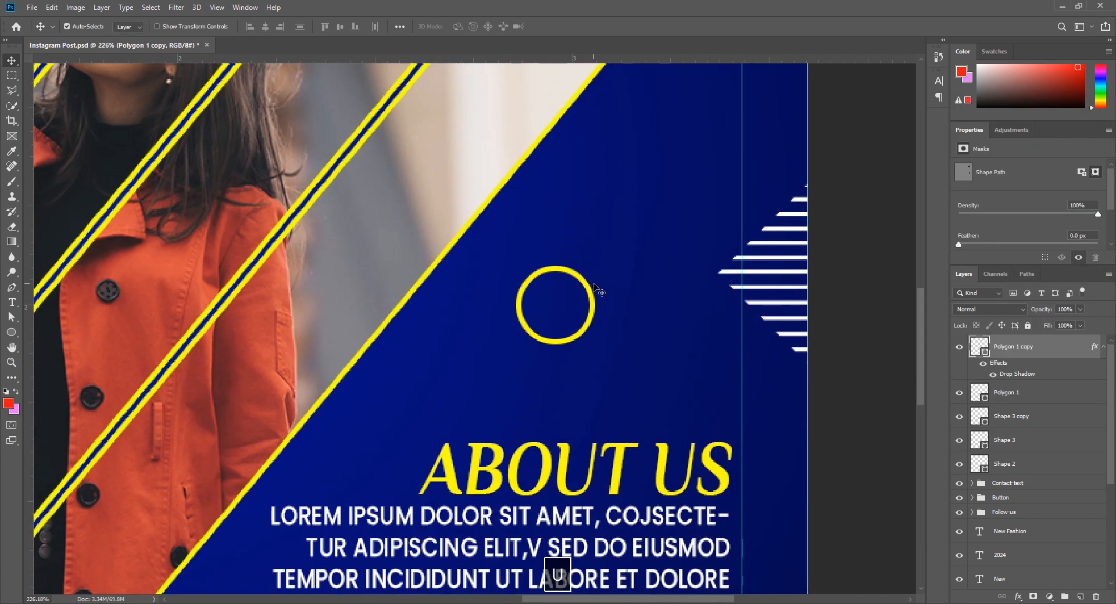
type("u6")
key("Return")
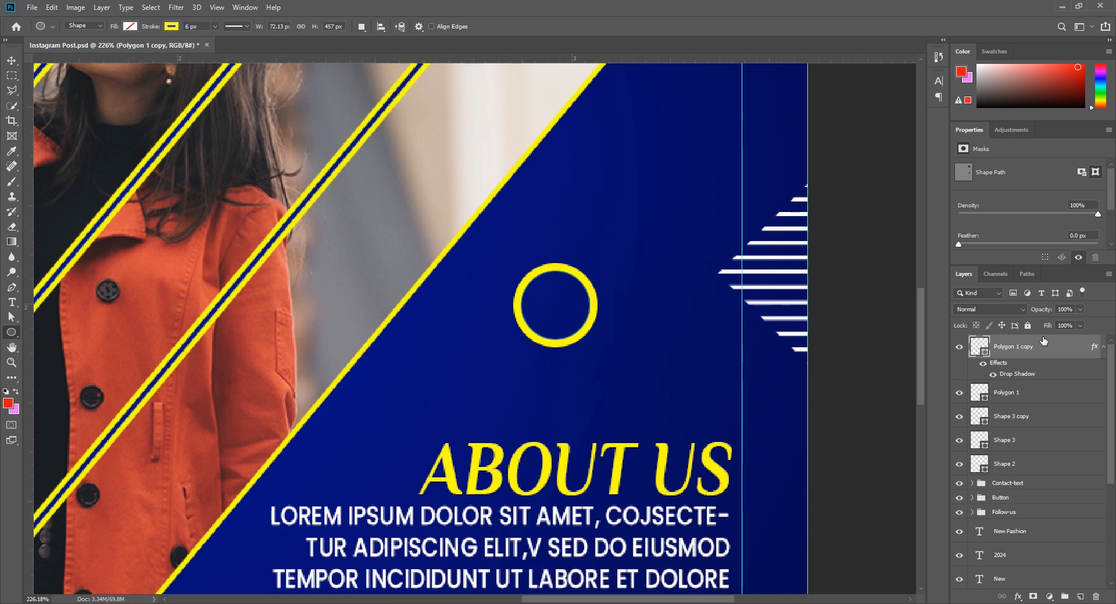
Step: Tighten the circle's drop shadow to 79% opacity, 129° angle, 7 px distance and 7 px size
double_click(1051, 343)
left_click(632, 331)
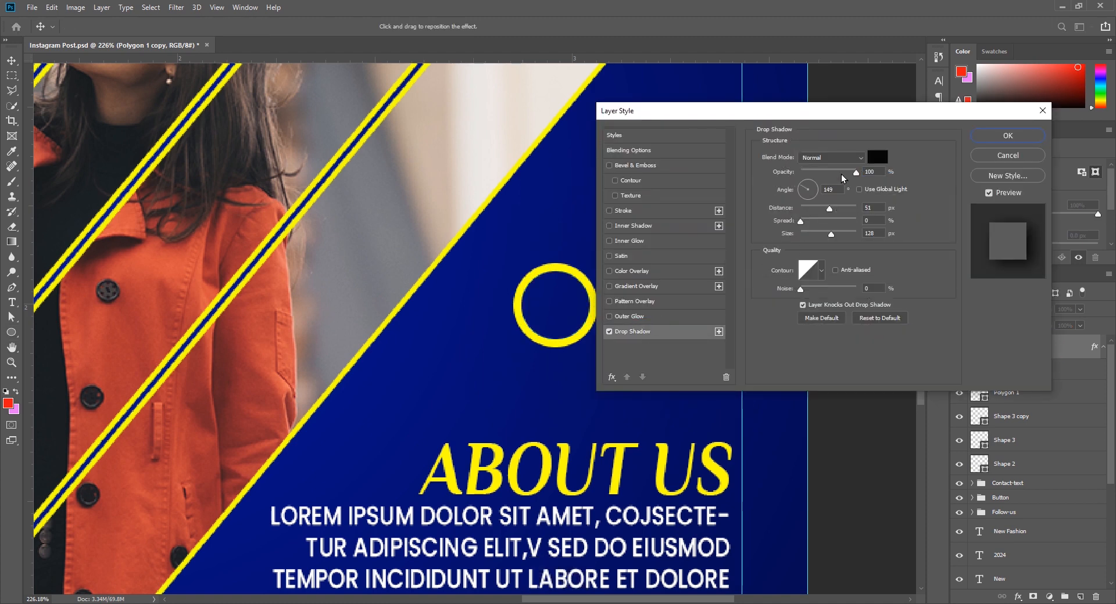
left_click_drag(552, 297, 541, 317)
left_click_drag(830, 235, 759, 245)
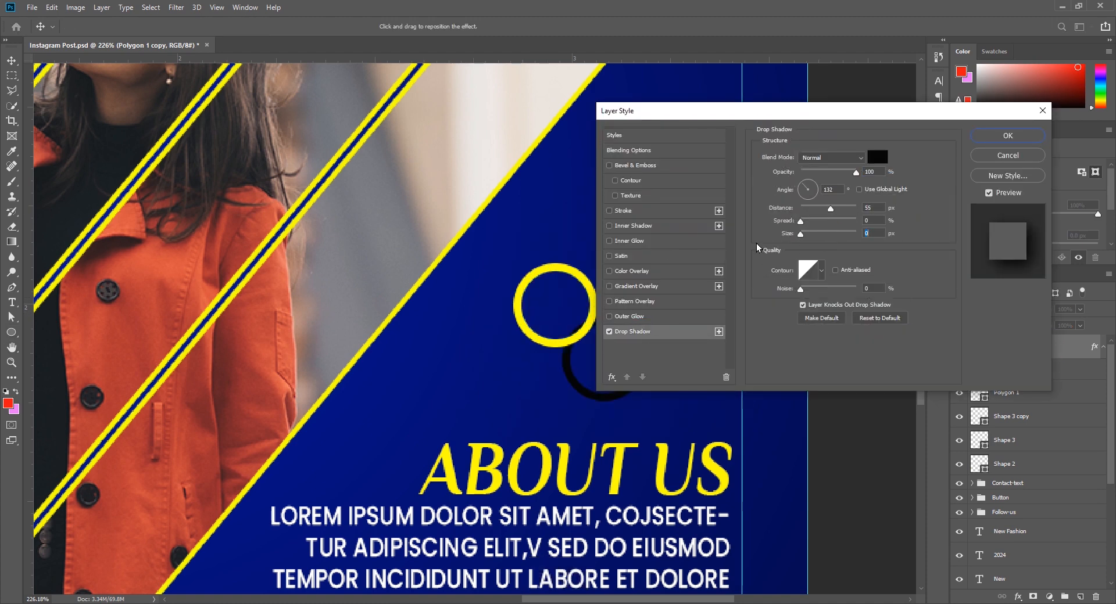
left_click_drag(567, 376, 552, 355)
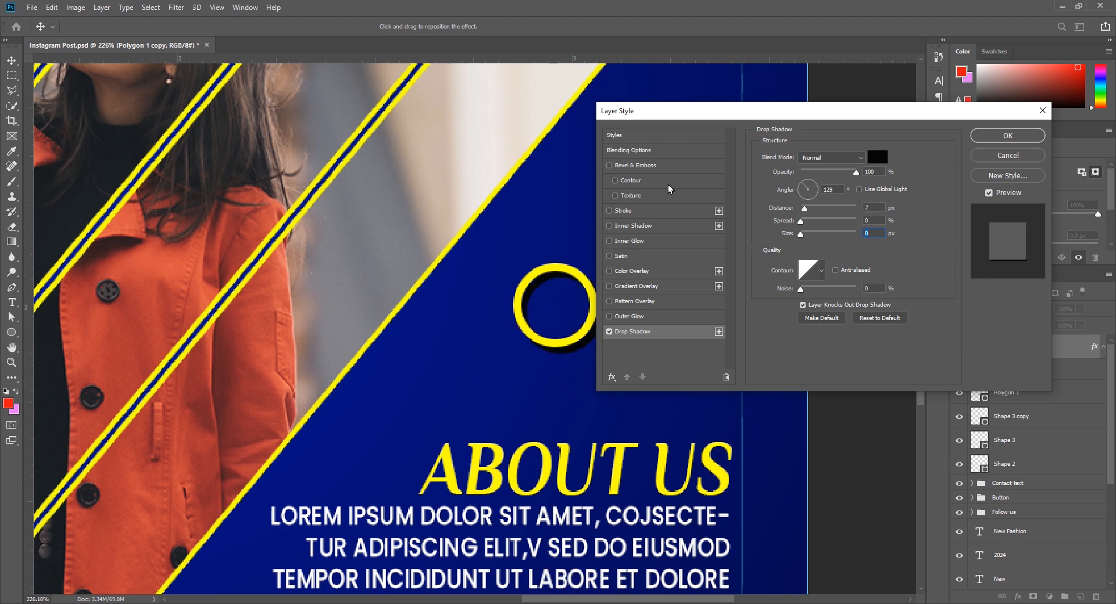
left_click_drag(658, 114, 706, 134)
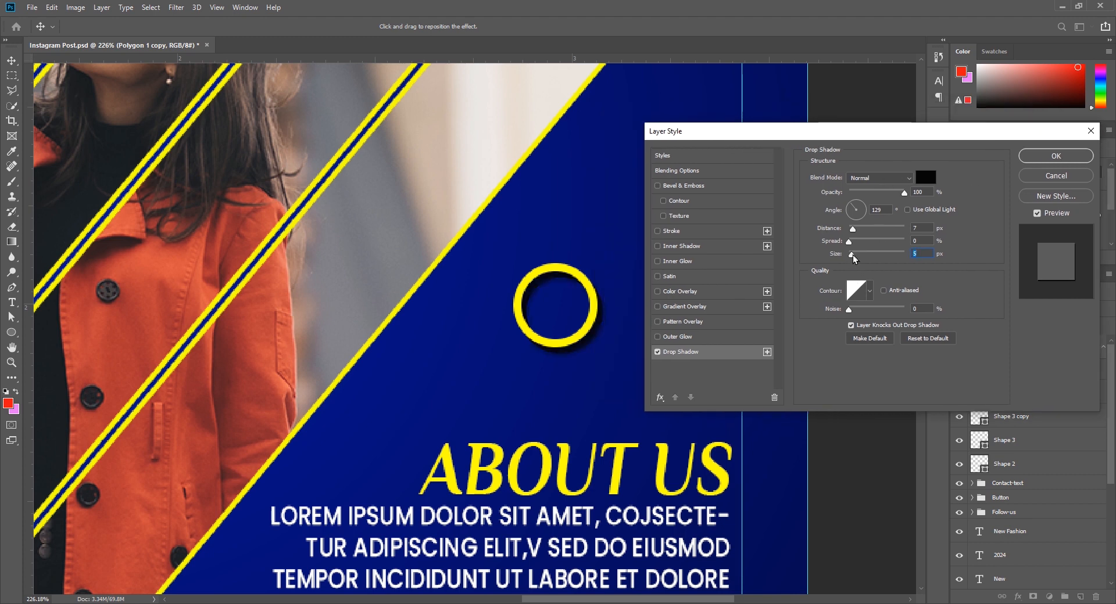
left_click_drag(850, 254, 852, 254)
left_click_drag(903, 193, 890, 192)
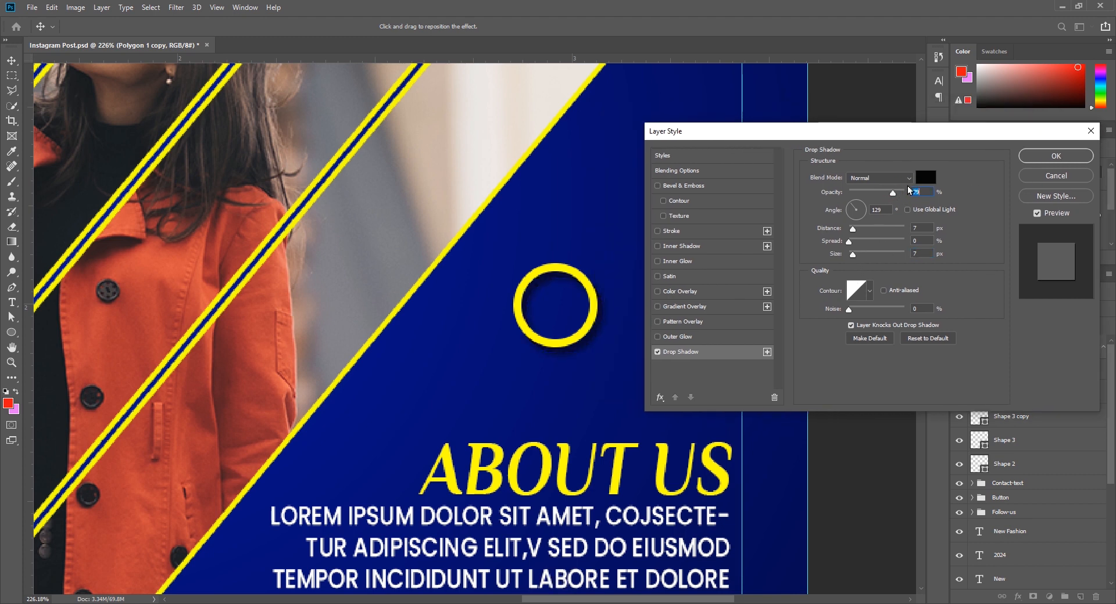
left_click(1059, 159)
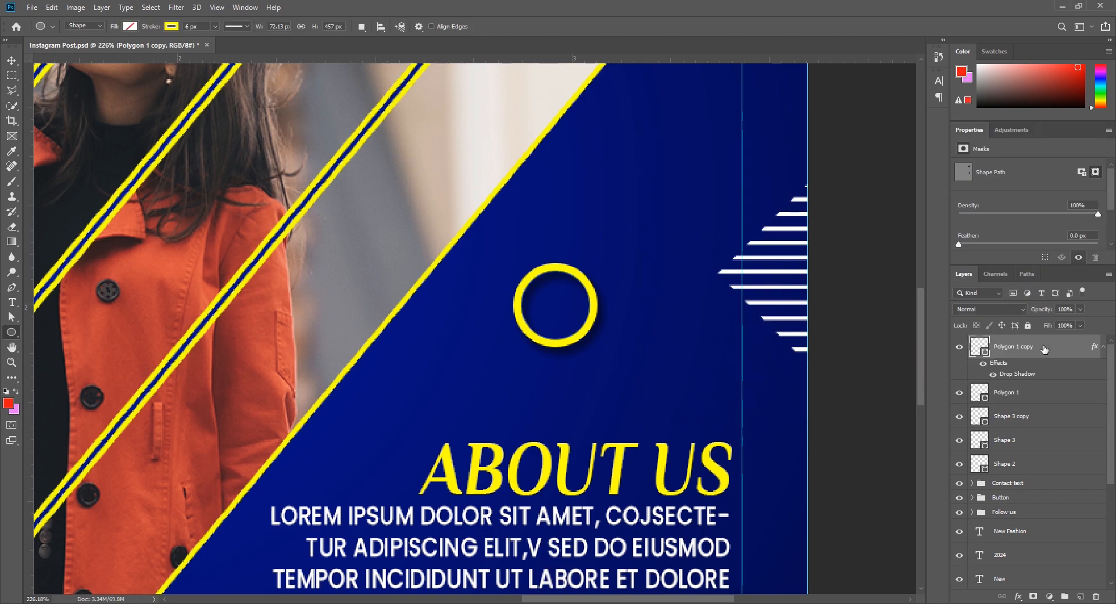
Step: Copy the shadow style and delete the yellow outlined triangle below the social icons, keeping the circle
right_click(1046, 347)
left_click(950, 388)
scroll(654, 378, "down", 5)
key("v")
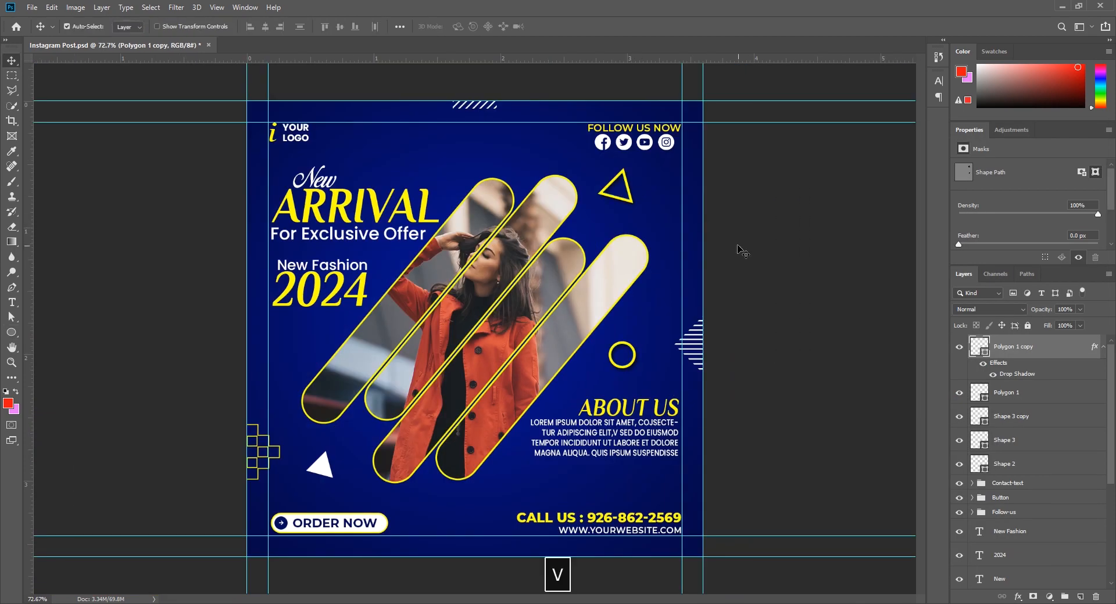
left_click(960, 348)
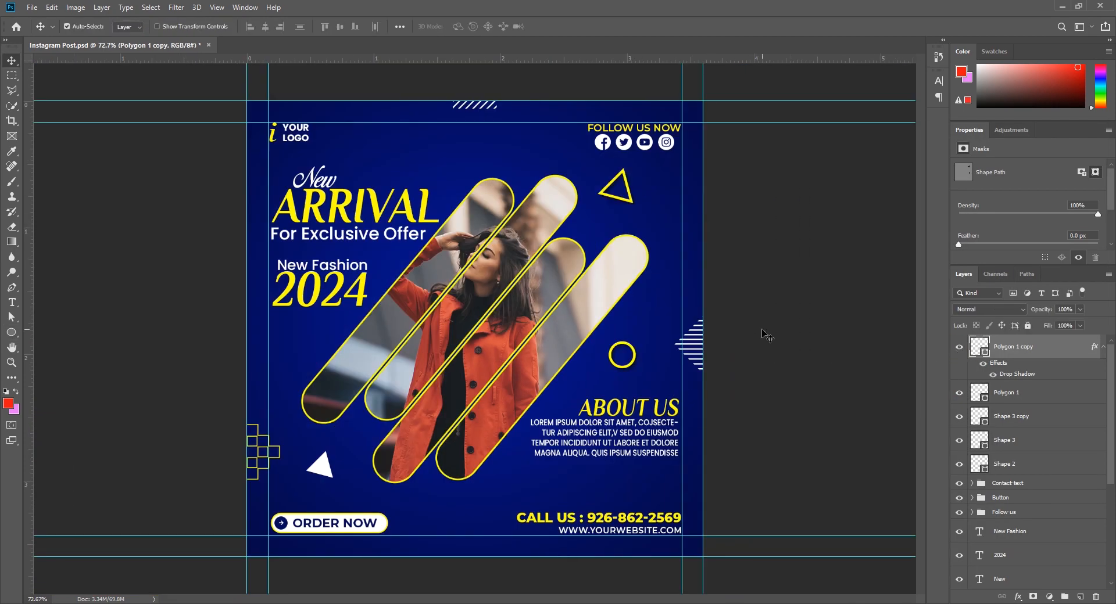
key("a")
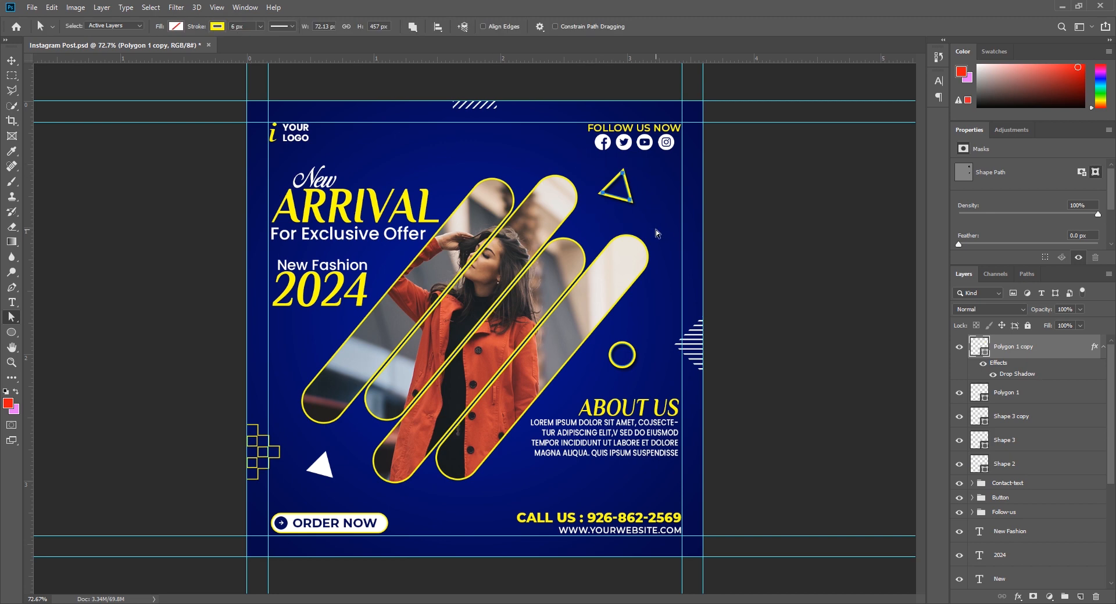
key("Delete")
key("v")
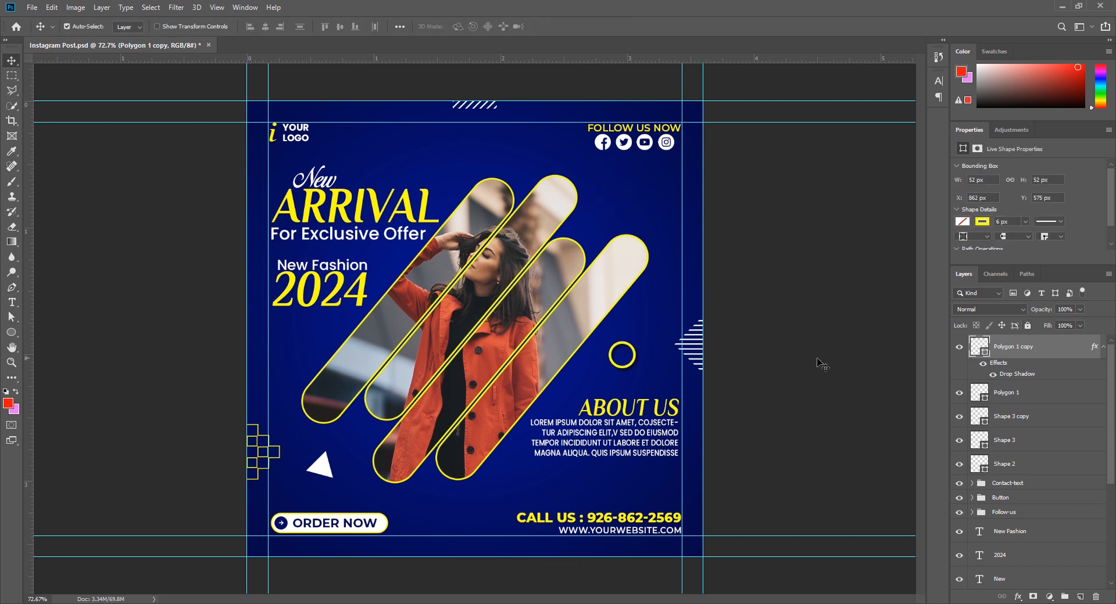
left_click(808, 336)
Step: Draw a three-sided polygon about 50 by 57 px below the social icons
left_click(9, 331)
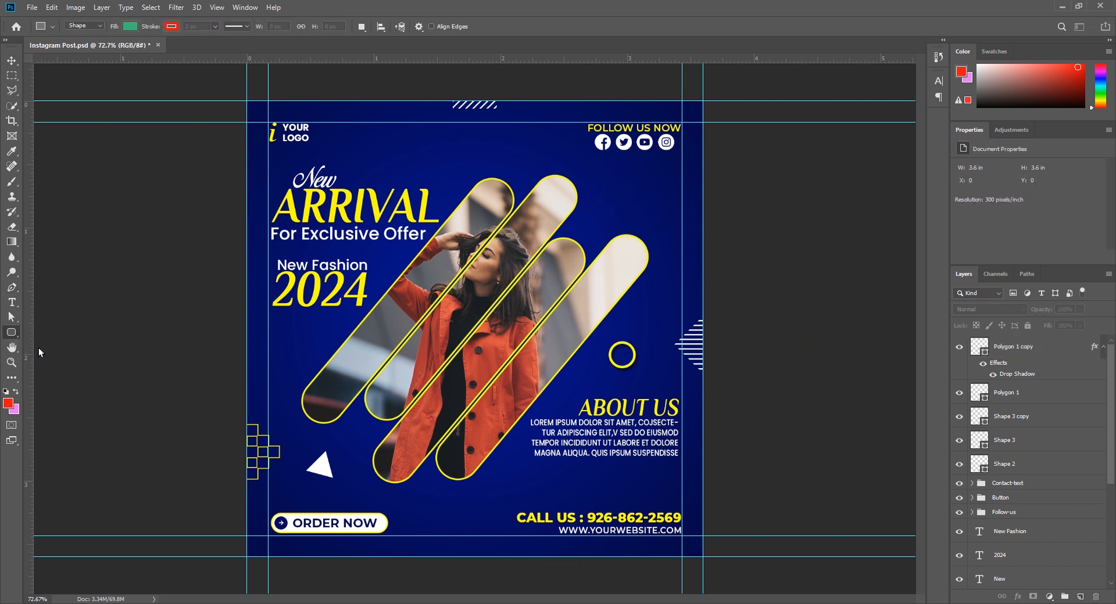
right_click(13, 333)
left_click(46, 366)
mouse_move(599, 185)
left_mouse_down()
mouse_move(625, 205)
mouse_move(615, 186)
left_mouse_up()
Step: Turn the new triangle into an outline with no fill and a 6 px white stroke
left_click(171, 26)
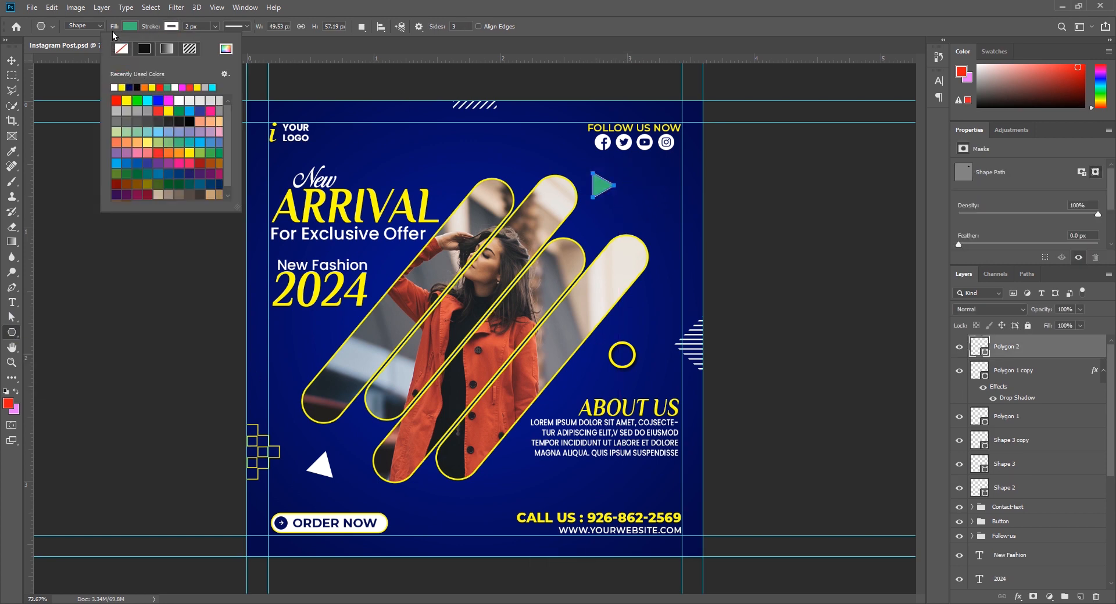
left_click(128, 27)
left_click(80, 49)
left_click(187, 27)
key("Up")
key("Up")
key("Up")
key("Up")
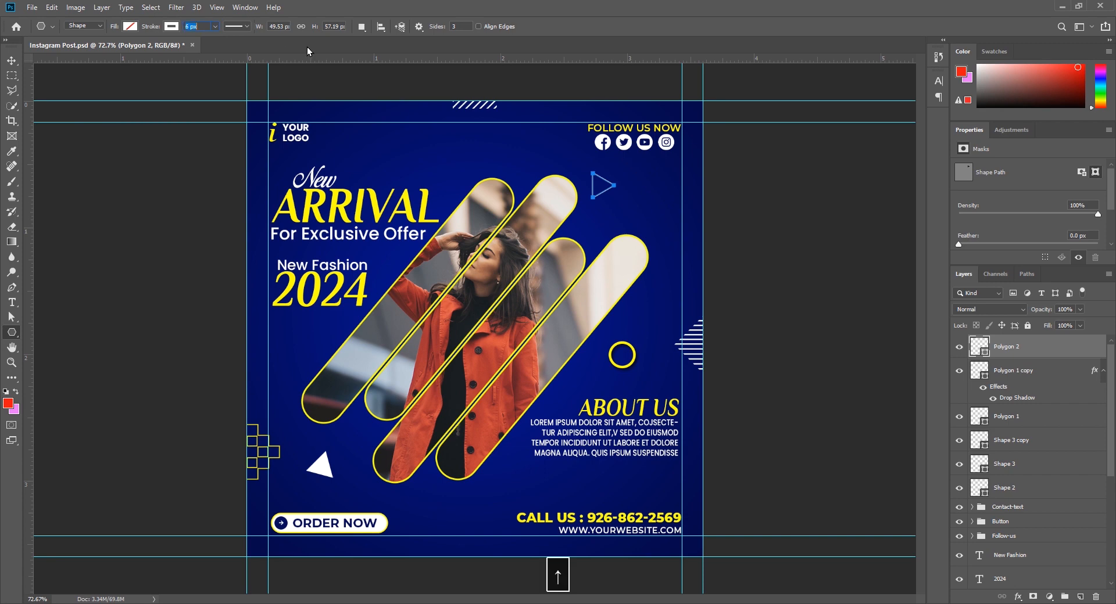
key("Return")
Step: Shift the white outlined triangle slightly right and down, into the space between the social icons and photo bars
key("v")
key("Right")
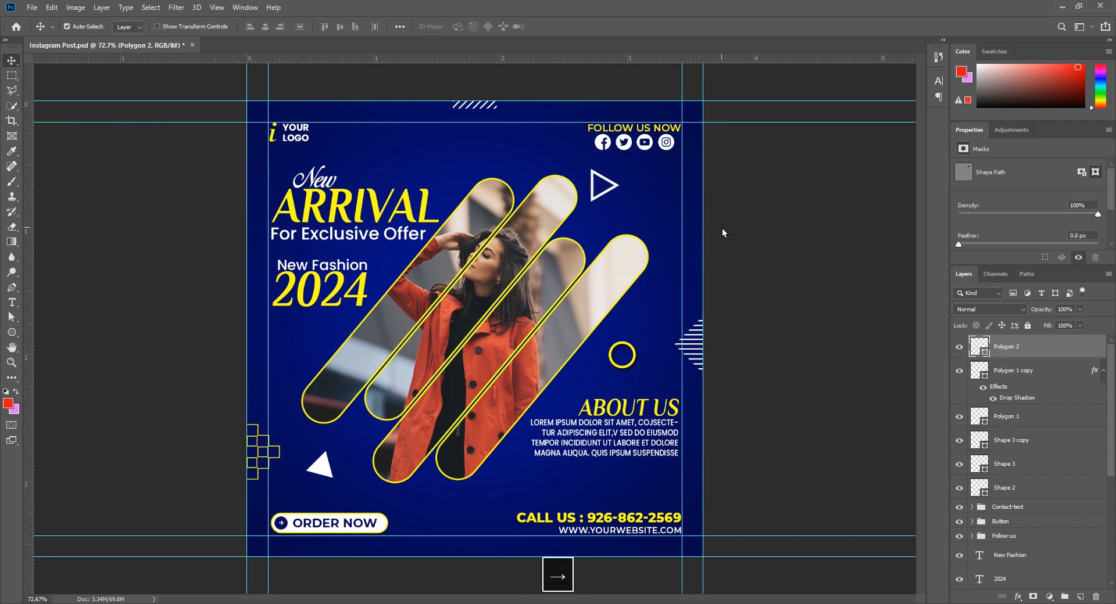
left_click_drag(616, 184, 621, 188)
Step: Copy the circle's drop shadow style onto the white outlined triangle and the solid white triangle
right_click(1048, 372)
left_click(982, 378)
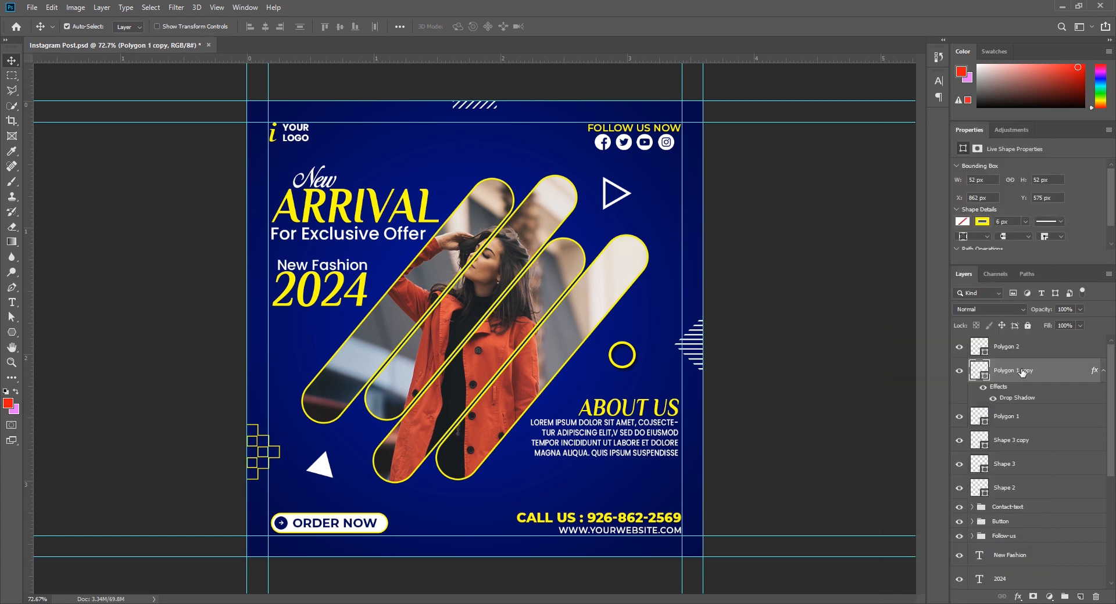
left_click(1024, 352)
left_click(1037, 419, "ctrl")
right_click(1039, 424)
left_click(895, 393)
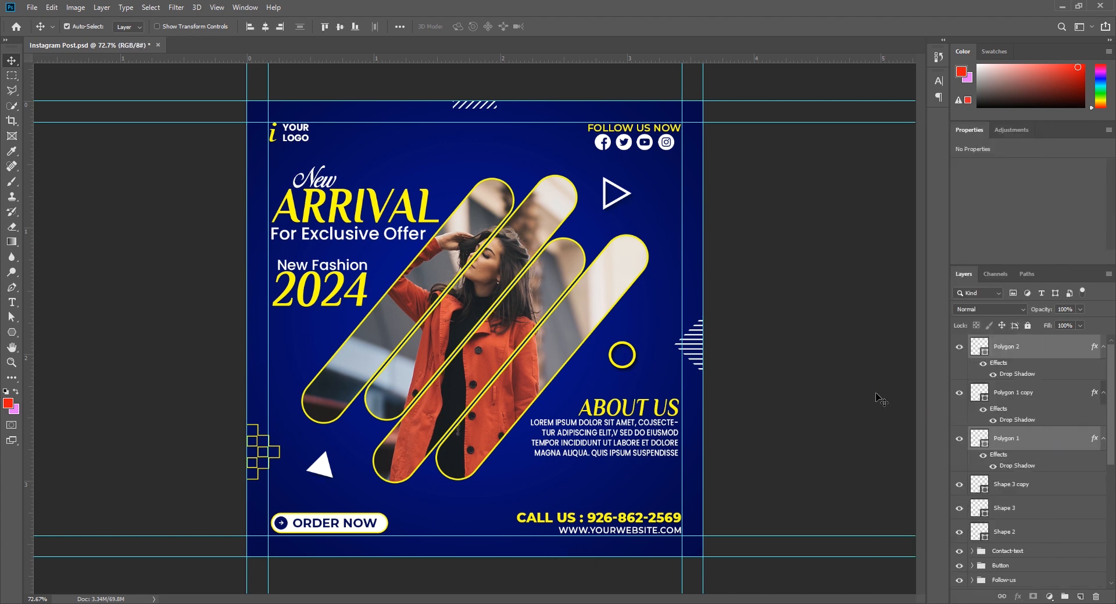
left_click(799, 395)
Step: Paste the copied drop shadow style onto the photo bars group, Group 1
scroll(1096, 385, "down", 5)
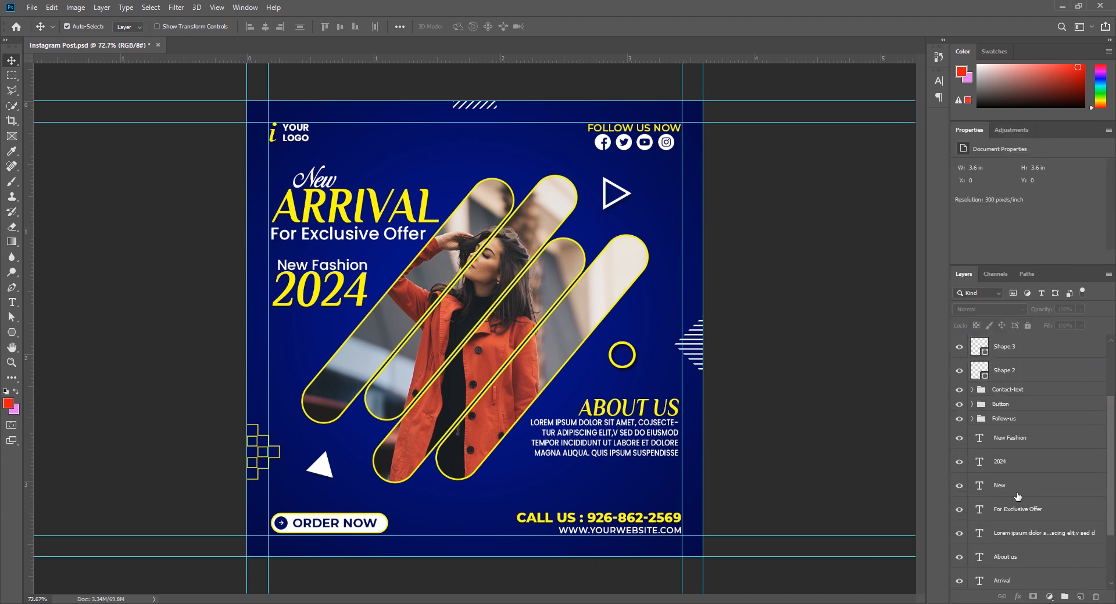
scroll(990, 395, "down", 3)
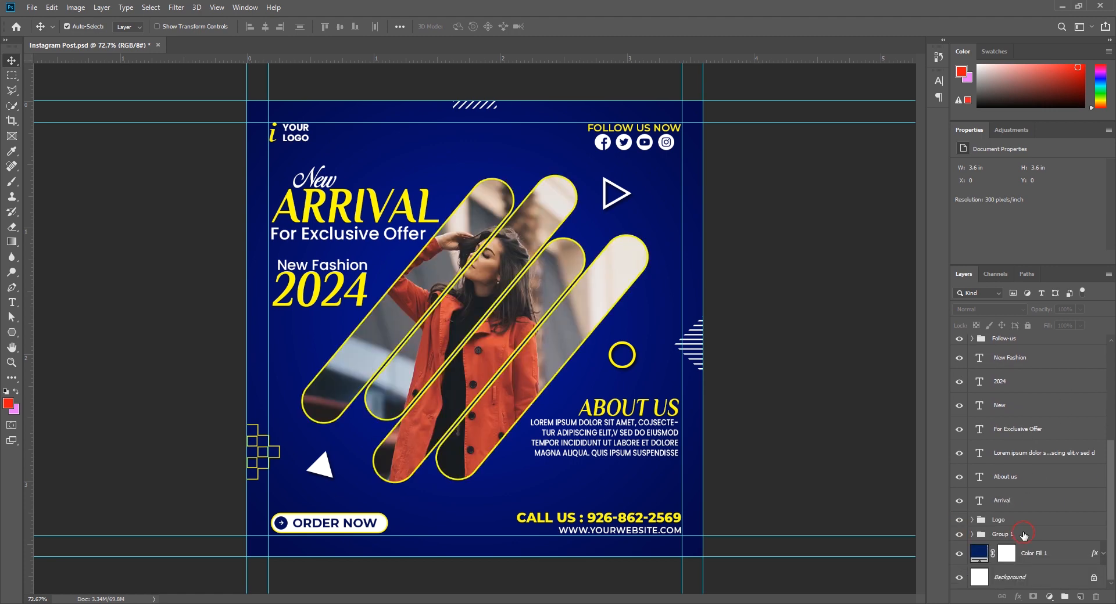
right_click(997, 535)
left_click(1051, 399)
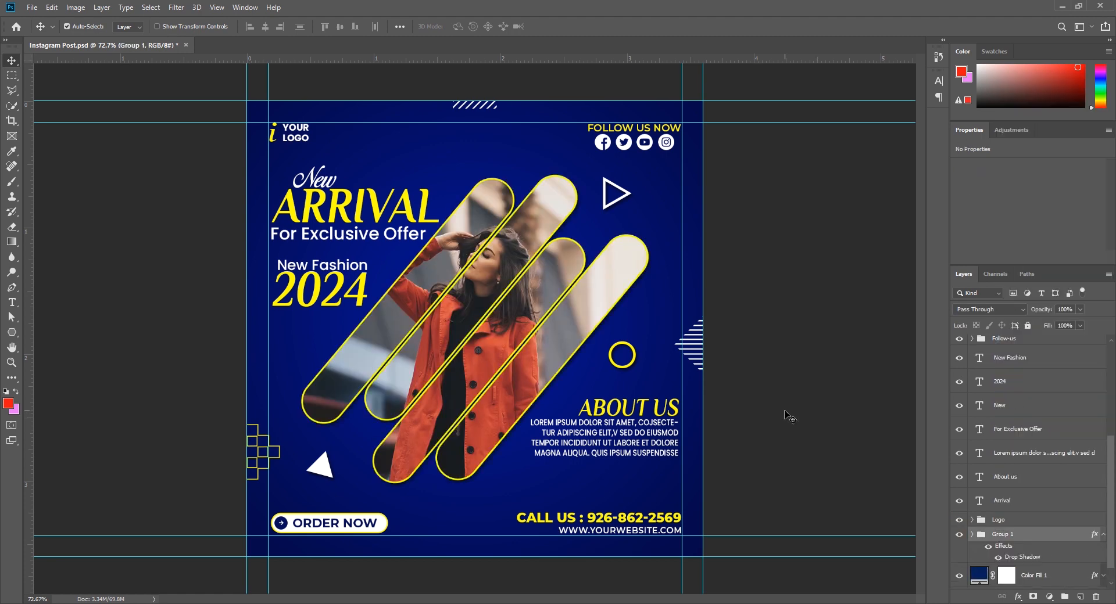
Step: Adjust the photo bars' drop shadow to 74% opacity, 13 px distance, 3% spread and 38 px size
double_click(1038, 540)
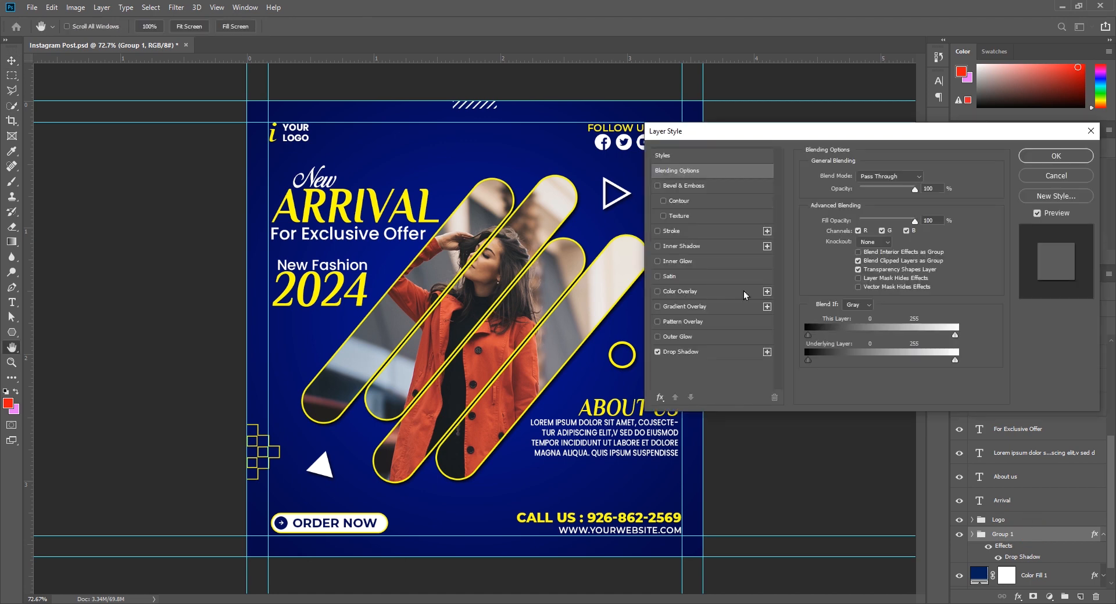
left_click(700, 356)
left_click_drag(885, 194, 892, 194)
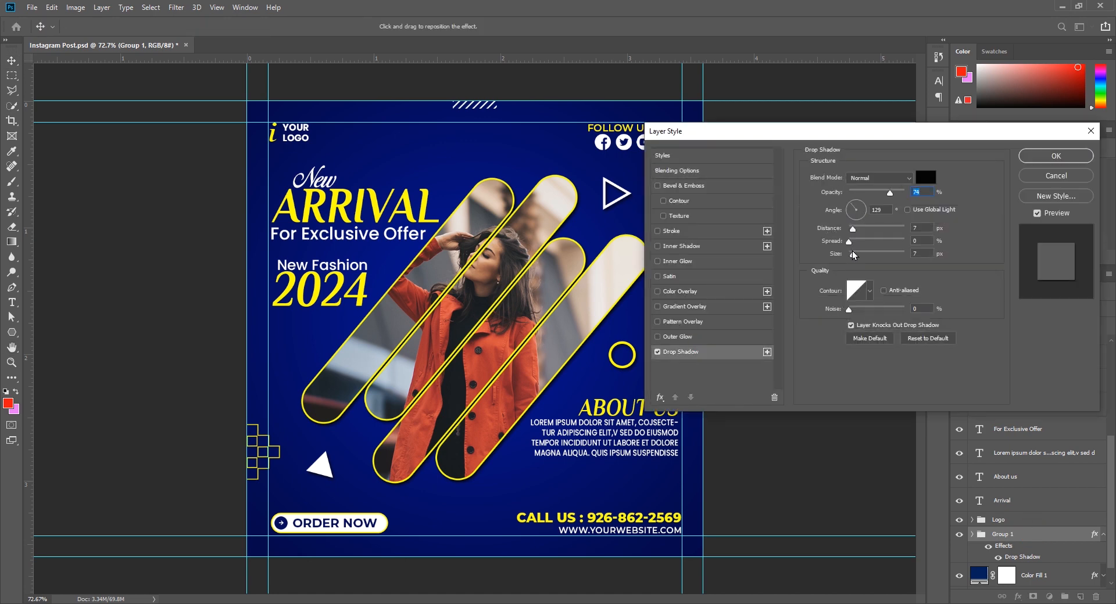
left_click_drag(854, 230, 860, 254)
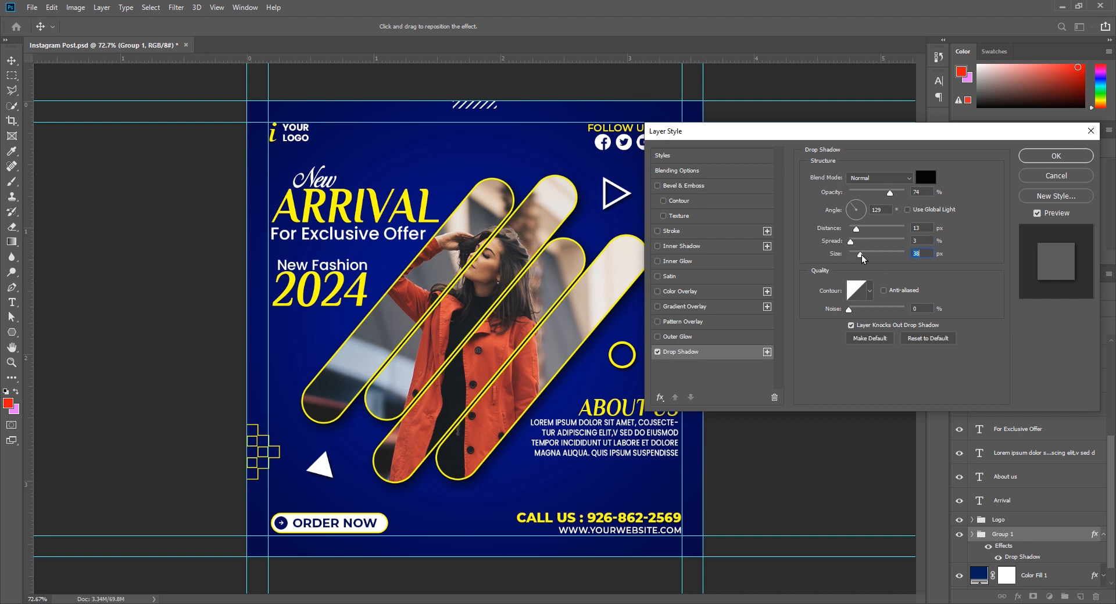
left_click(1056, 156)
Step: Save the design and show it fitted to the window with the guides hidden
left_click(797, 285)
key("ctrl+0")
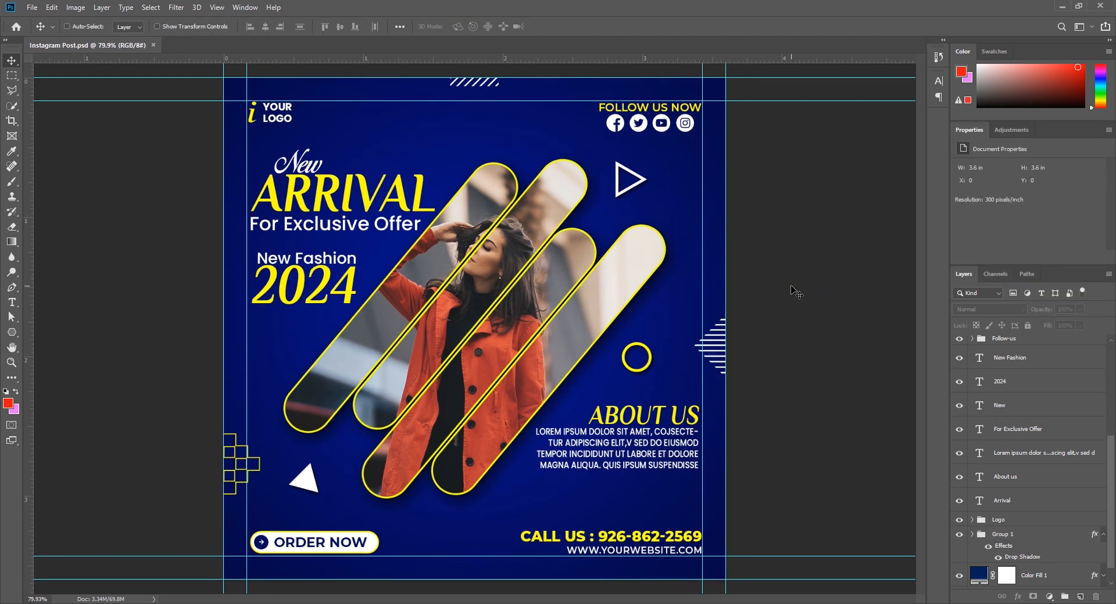
key("ctrl+semicolon")
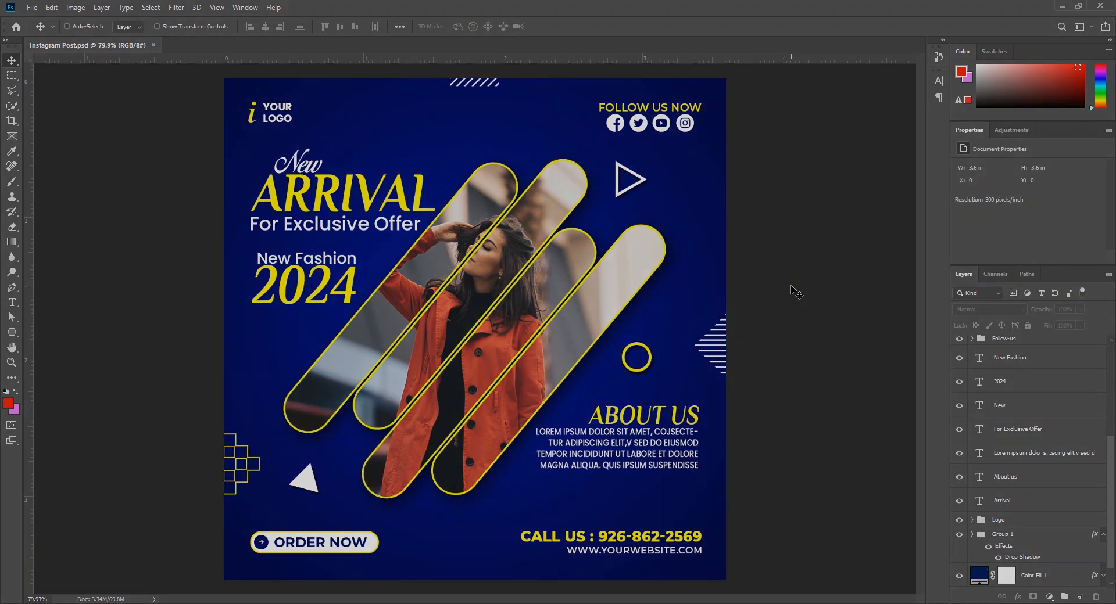